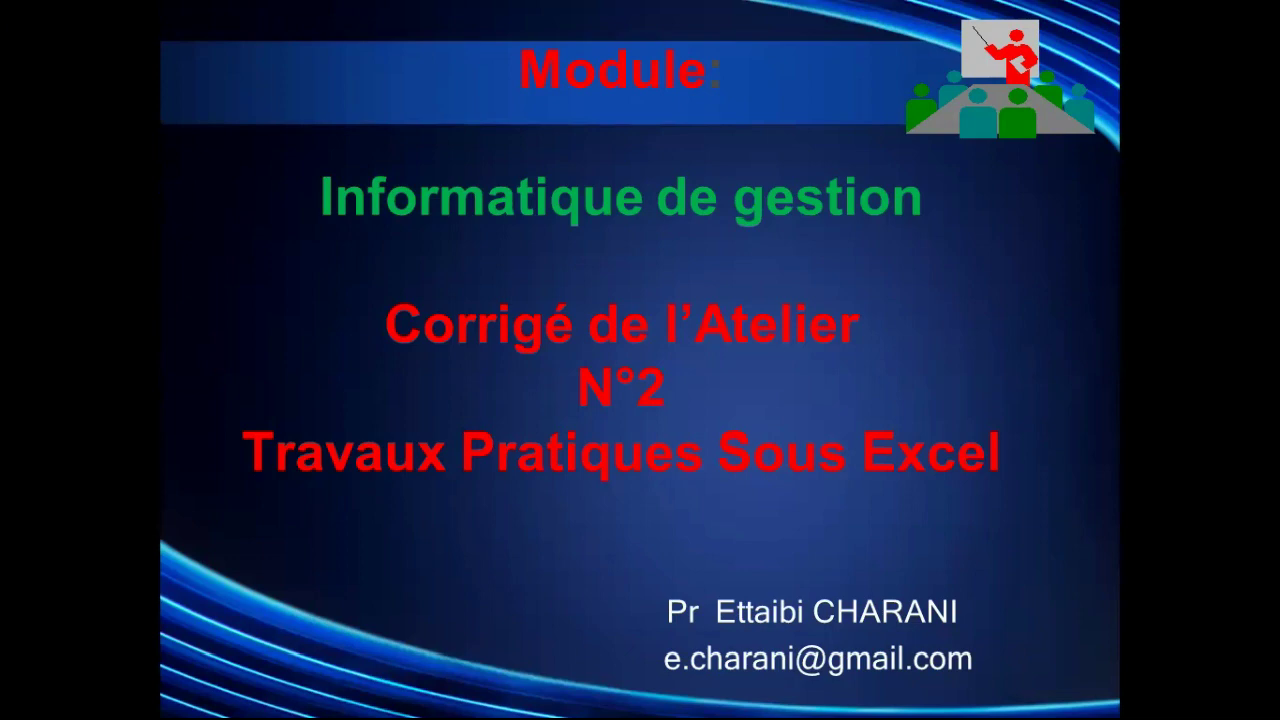
End the PowerPoint title-slide slideshow with Escape.
{"action": "key", "text": "Escape"}
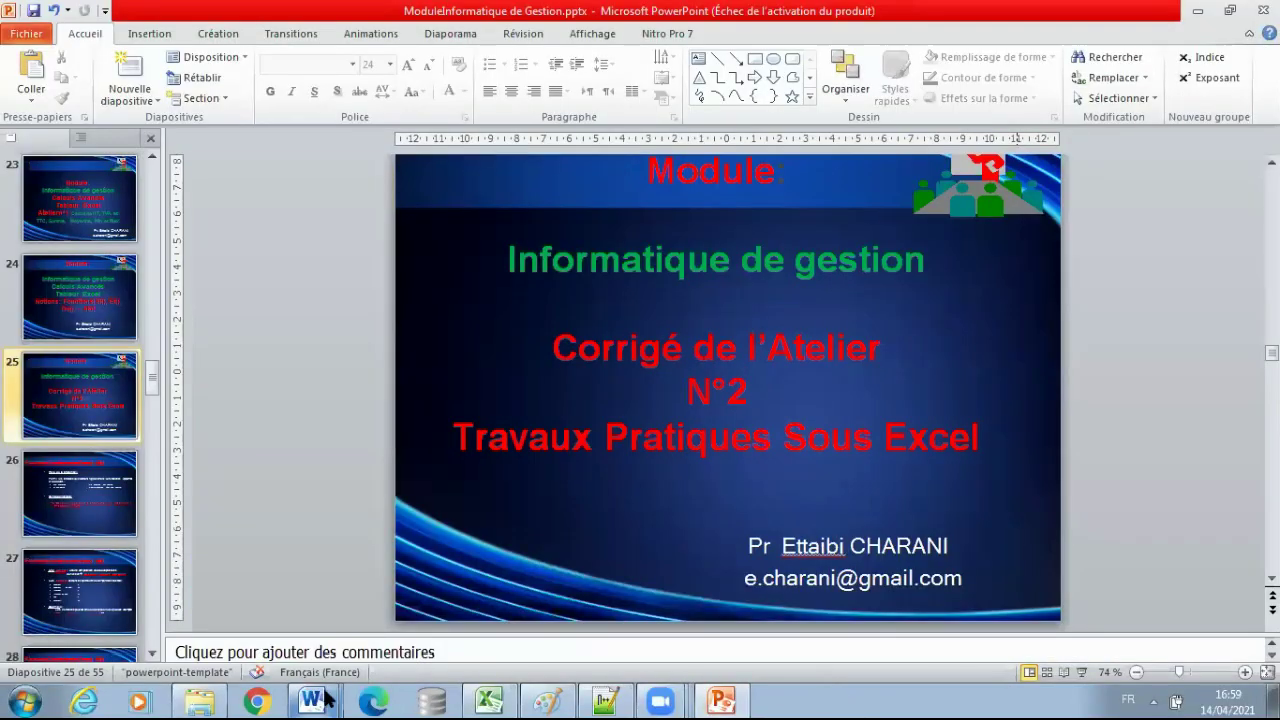
Bring the Atelier n°2 exercise forward, select instruction 1°, then switch to the Excel solution workbook.
{"action": "mouse_move", "coordinate": [311, 700]}
{"action": "left_click", "coordinate": [273, 624]}
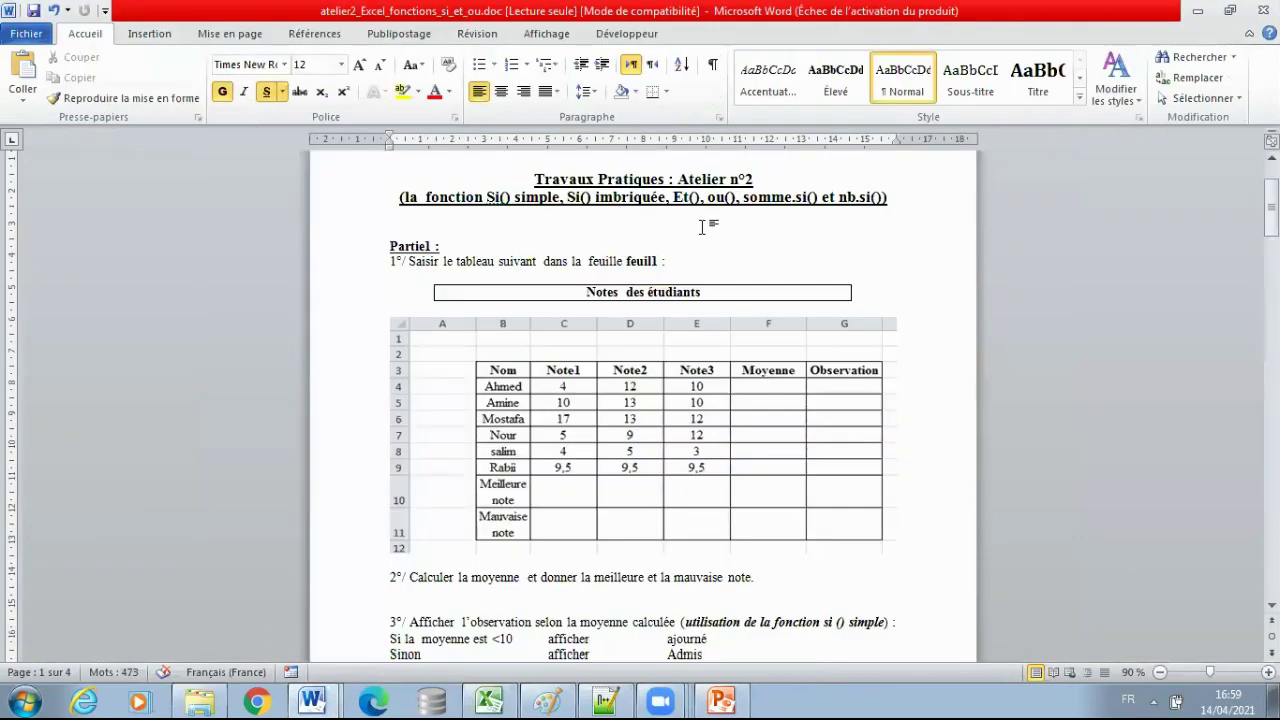
{"action": "left_click", "coordinate": [336, 263]}
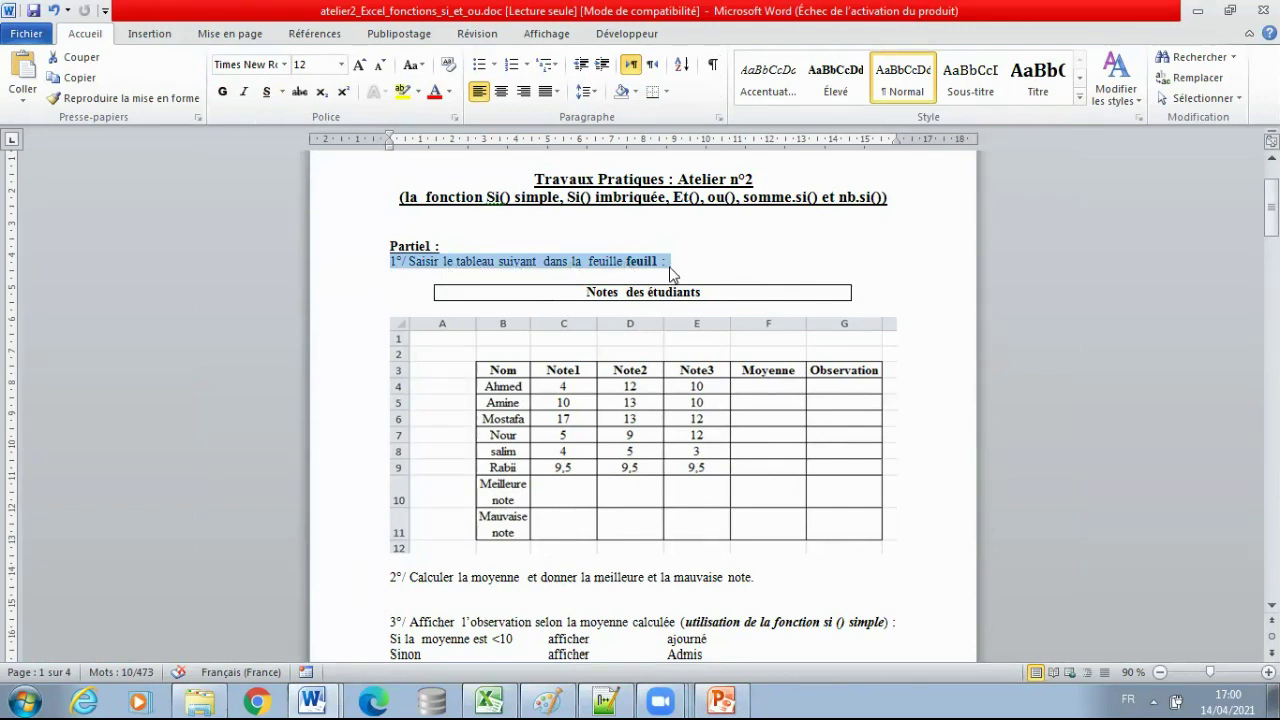
{"action": "left_click", "coordinate": [489, 701]}
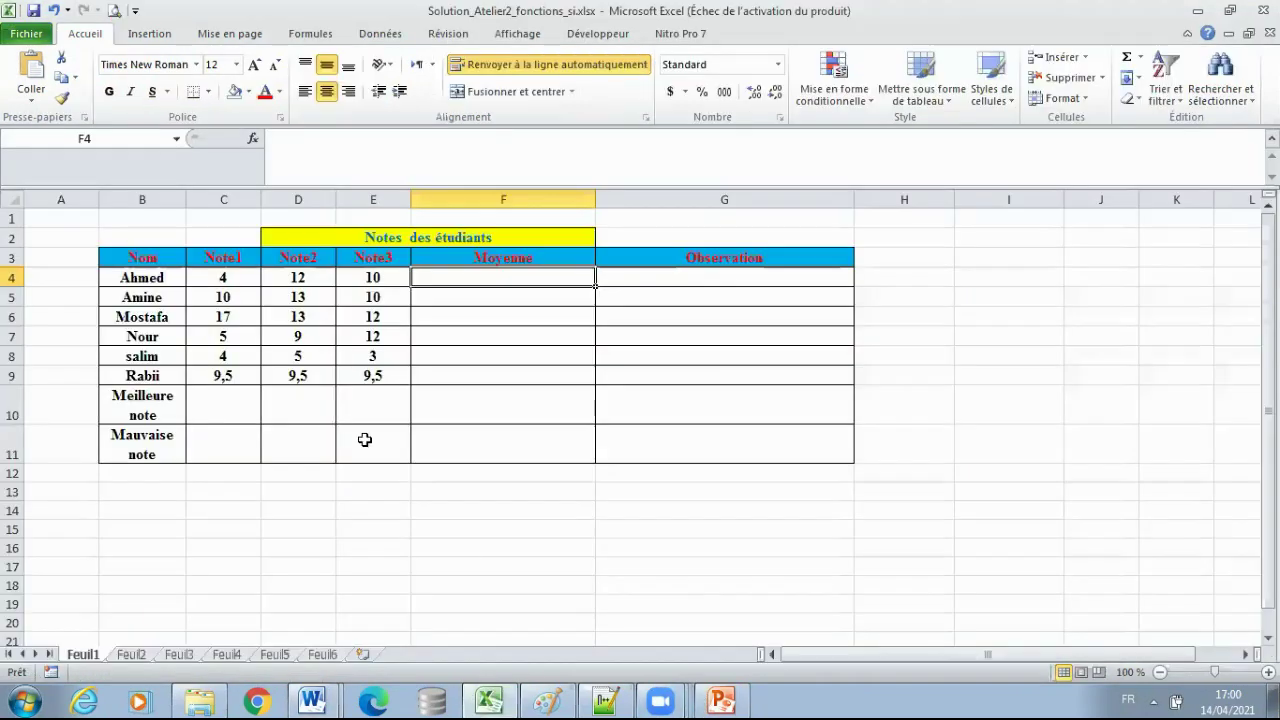
Point out the headers Nom, Note1, Note2, Note3, Moyenne and Observation.
{"action": "left_click", "coordinate": [150, 259]}
{"action": "left_click", "coordinate": [232, 255]}
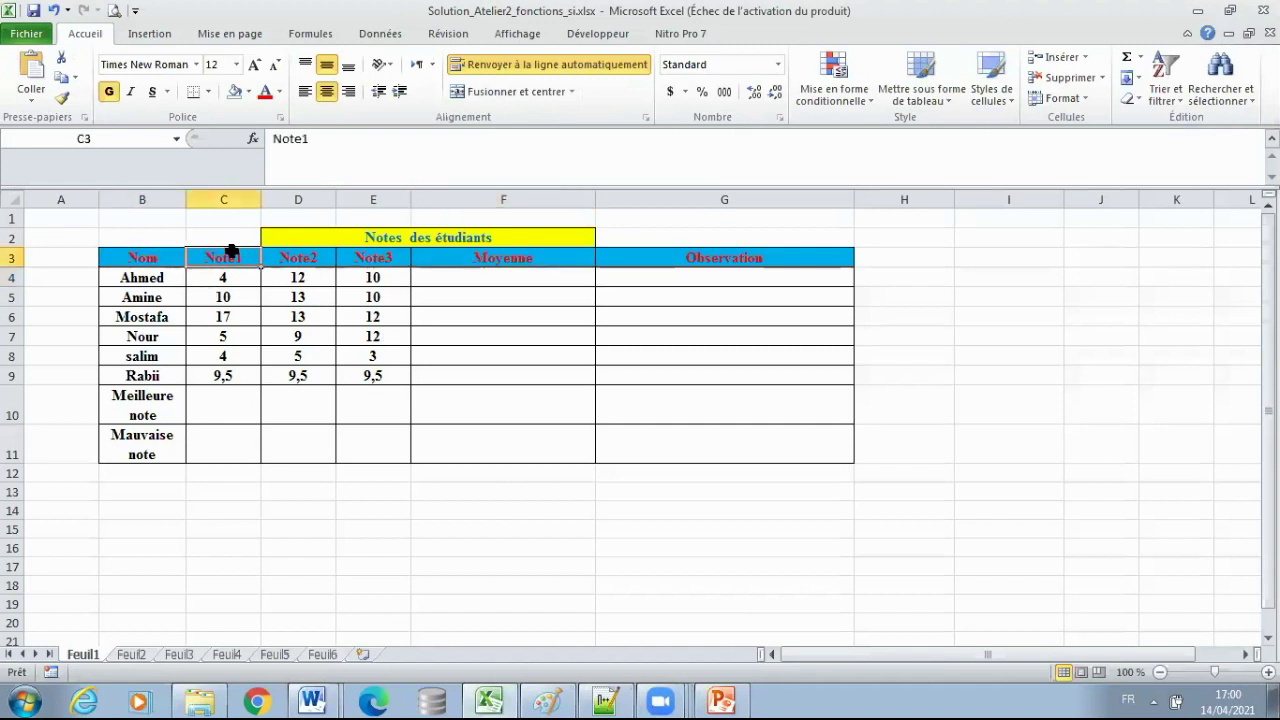
{"action": "left_click", "coordinate": [300, 266]}
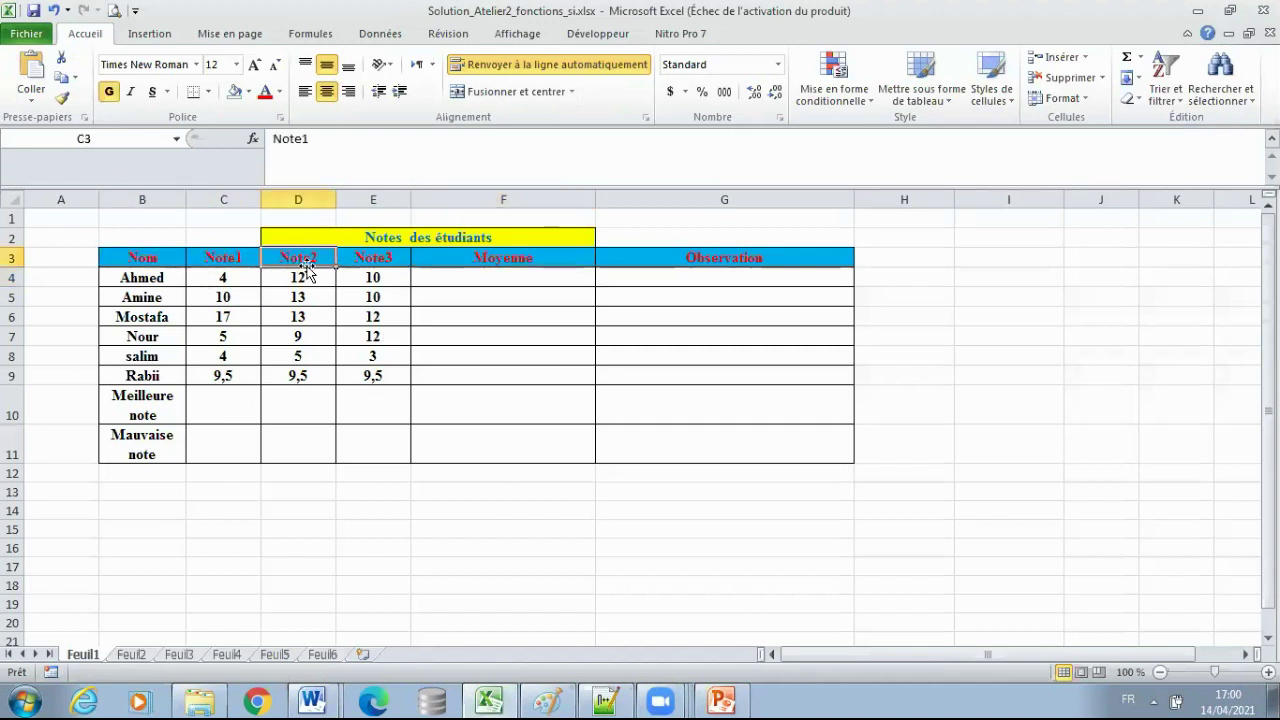
{"action": "left_click", "coordinate": [360, 256]}
{"action": "left_click", "coordinate": [456, 261]}
{"action": "left_click", "coordinate": [666, 257]}
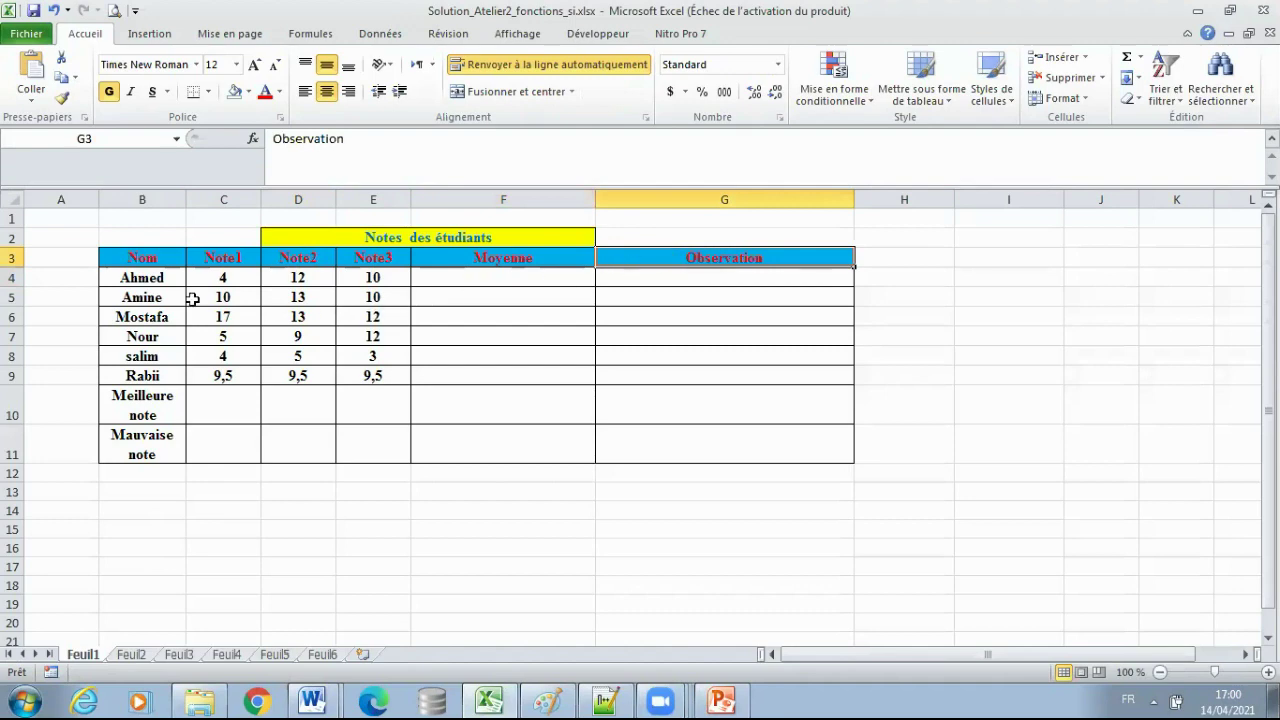
Point out students Ahmed, Amine, Mostafa and Nour and the best/worst note rows, then return to Word.
{"action": "left_click", "coordinate": [157, 280]}
{"action": "left_click", "coordinate": [155, 301]}
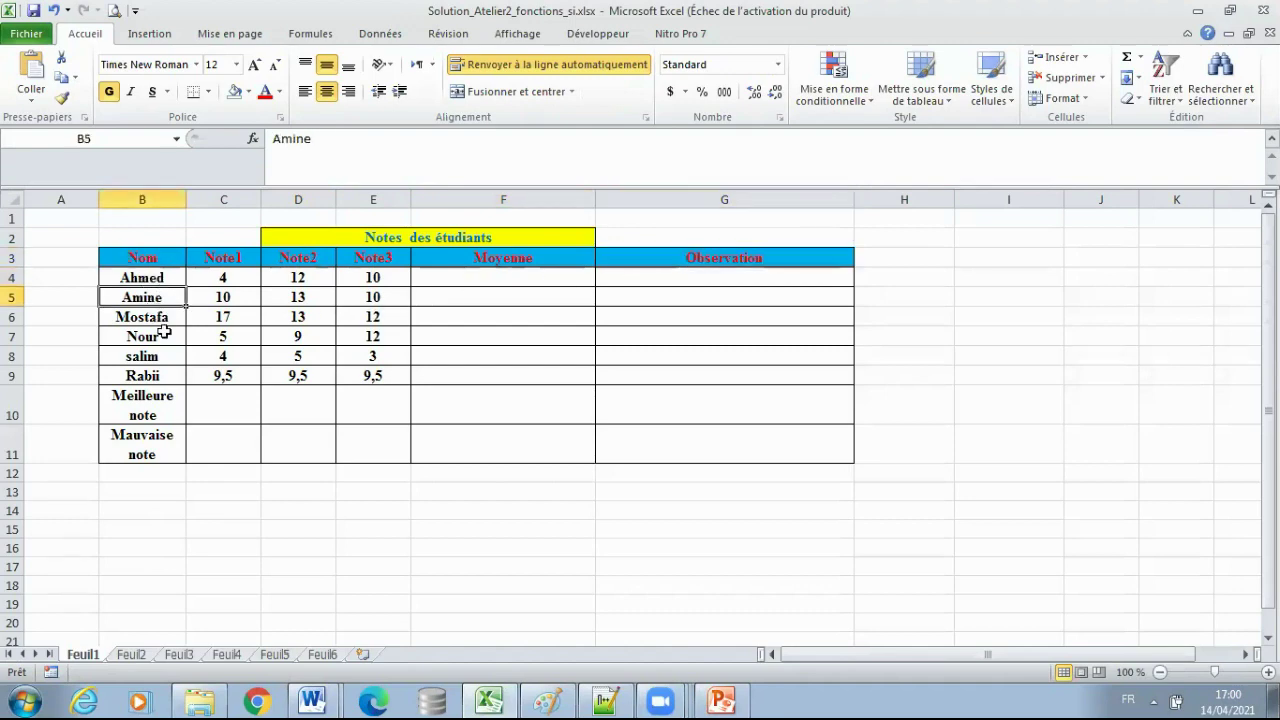
{"action": "left_click", "coordinate": [160, 335]}
{"action": "left_click", "coordinate": [158, 318]}
{"action": "left_click", "coordinate": [160, 337]}
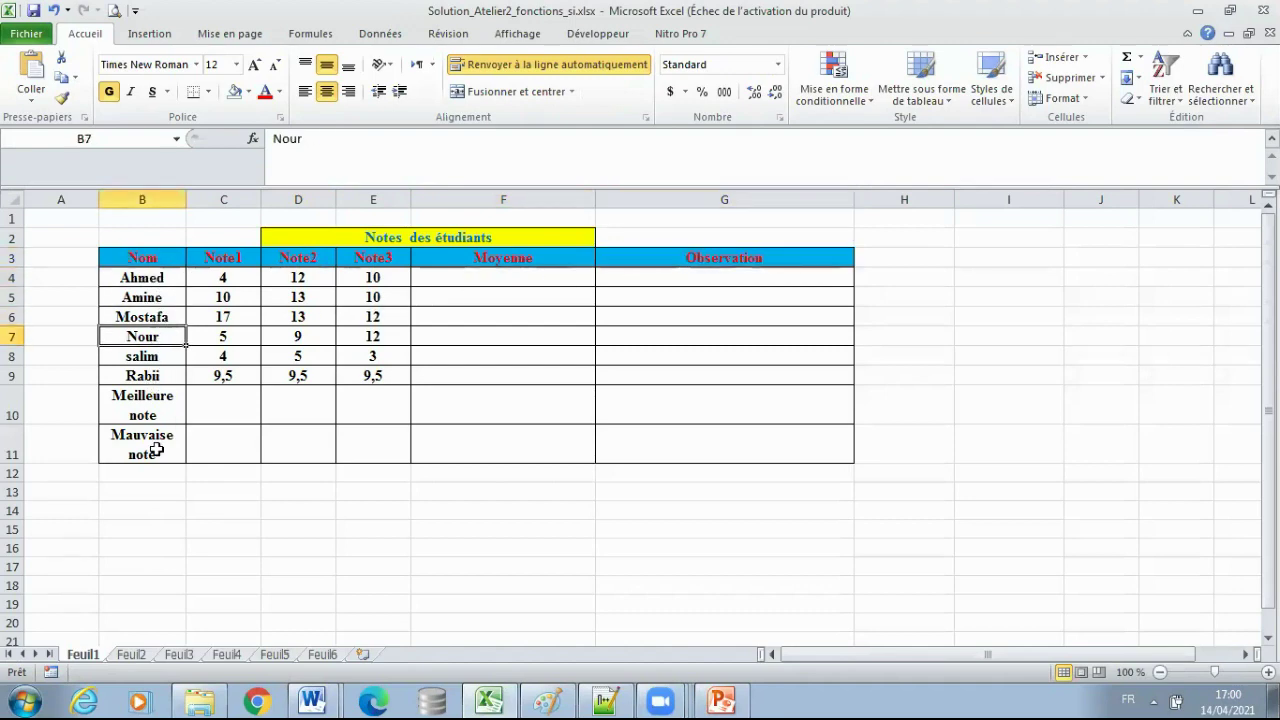
{"action": "left_click", "coordinate": [143, 399]}
{"action": "left_click", "coordinate": [160, 448]}
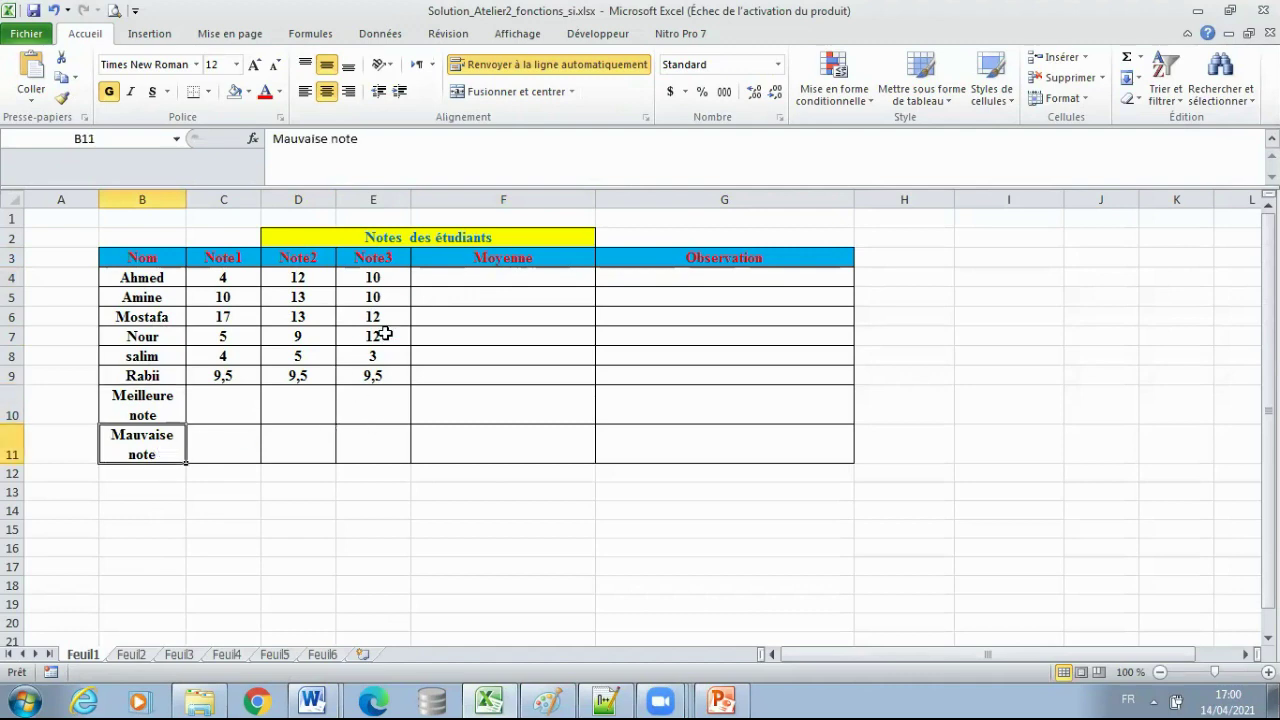
{"action": "left_click", "coordinate": [312, 700]}
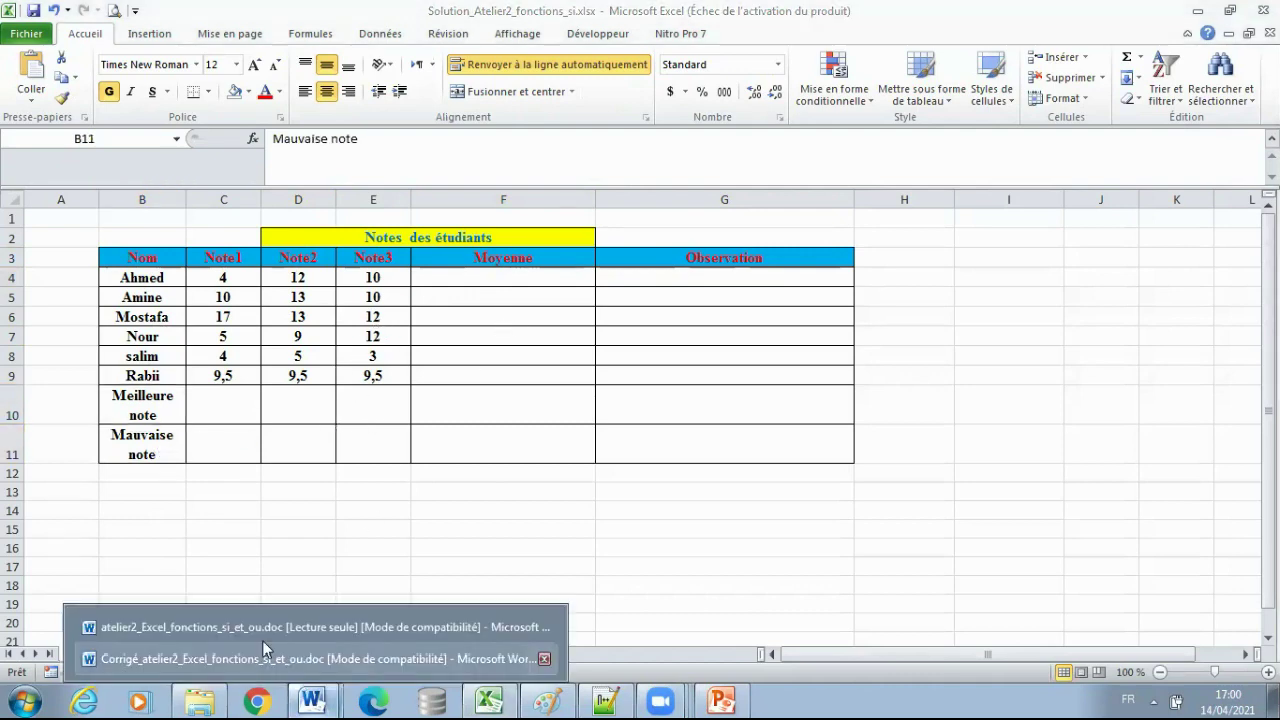
{"action": "left_click", "coordinate": [308, 624]}
Set Word's second instruction line to size 16, then select cell F4 in Excel.
{"action": "left_click", "coordinate": [350, 577]}
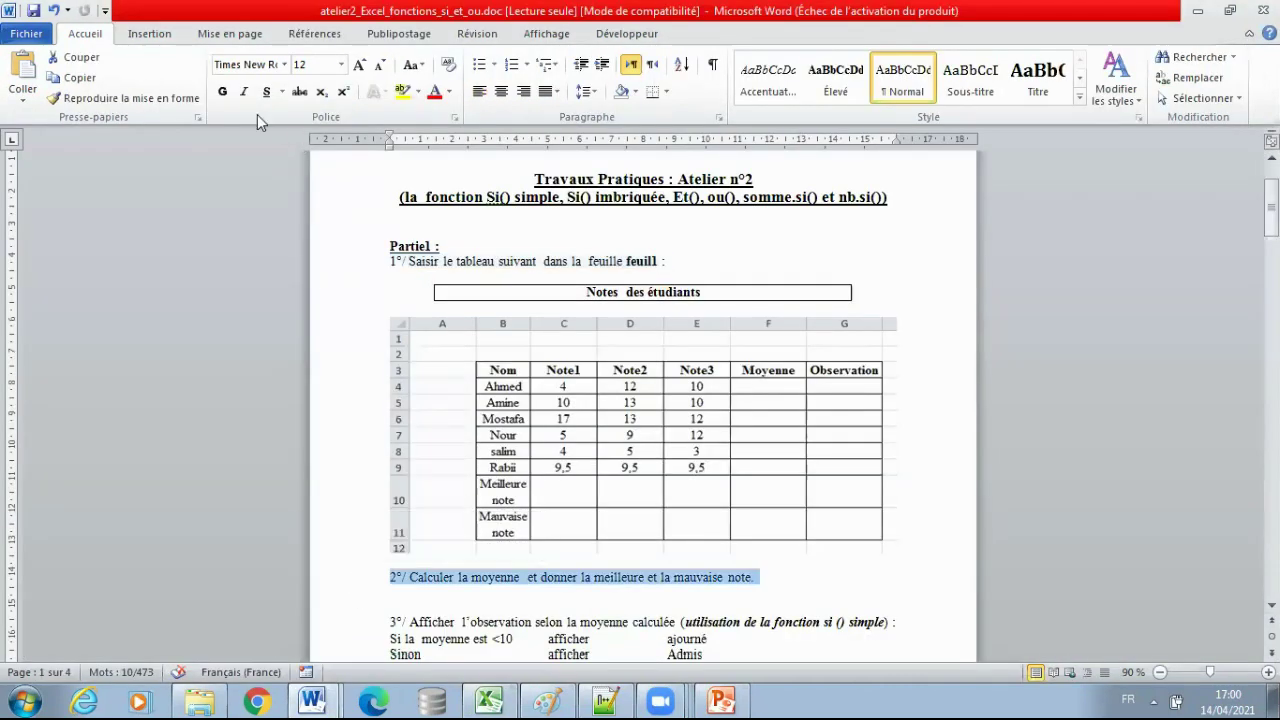
{"action": "left_click", "coordinate": [362, 66]}
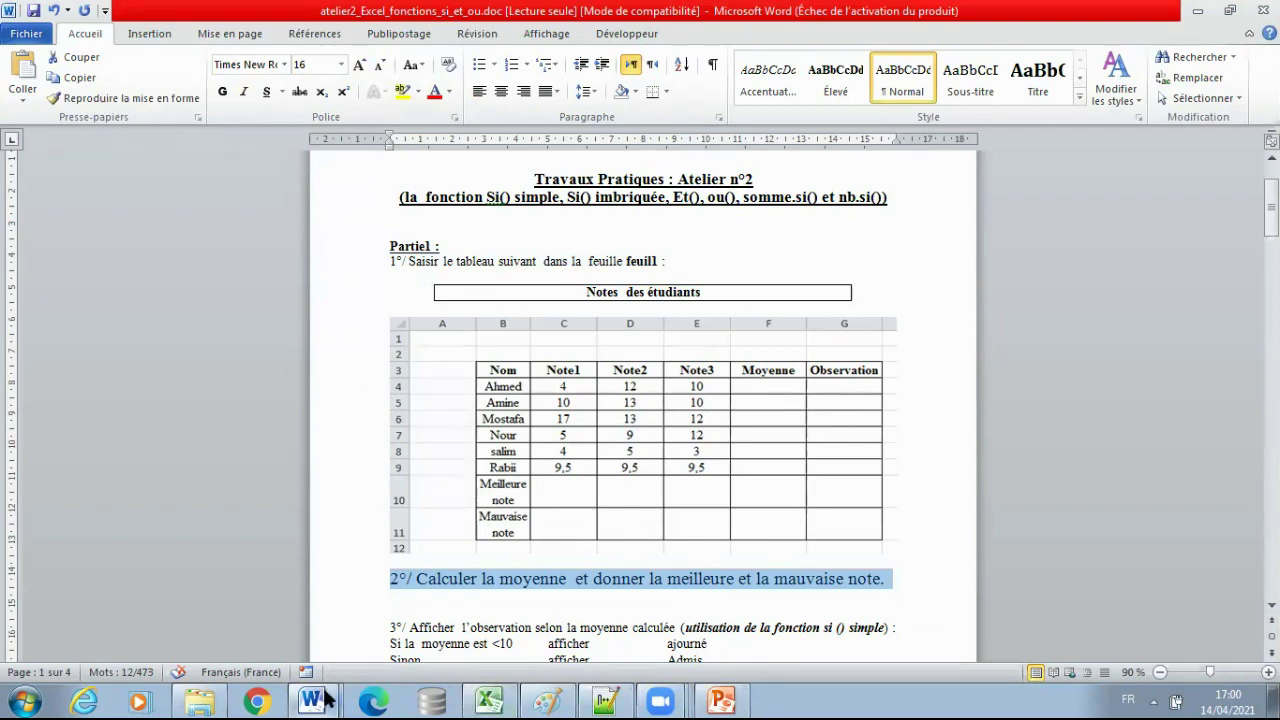
{"action": "left_click", "coordinate": [489, 700]}
{"action": "left_click", "coordinate": [509, 281]}
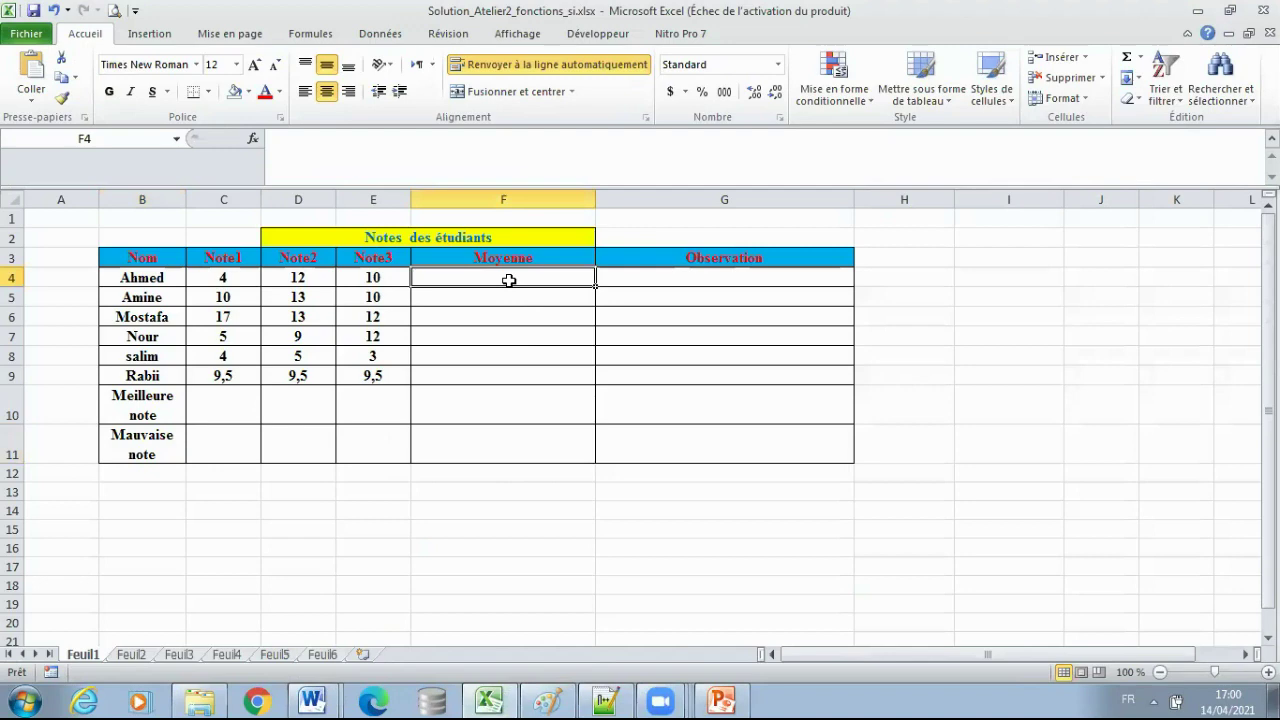
Enter =ARRONDI(MOYENNE(C4:E4);2) in F4 for Ahmed's rounded average.
{"action": "type", "text": "=a"}
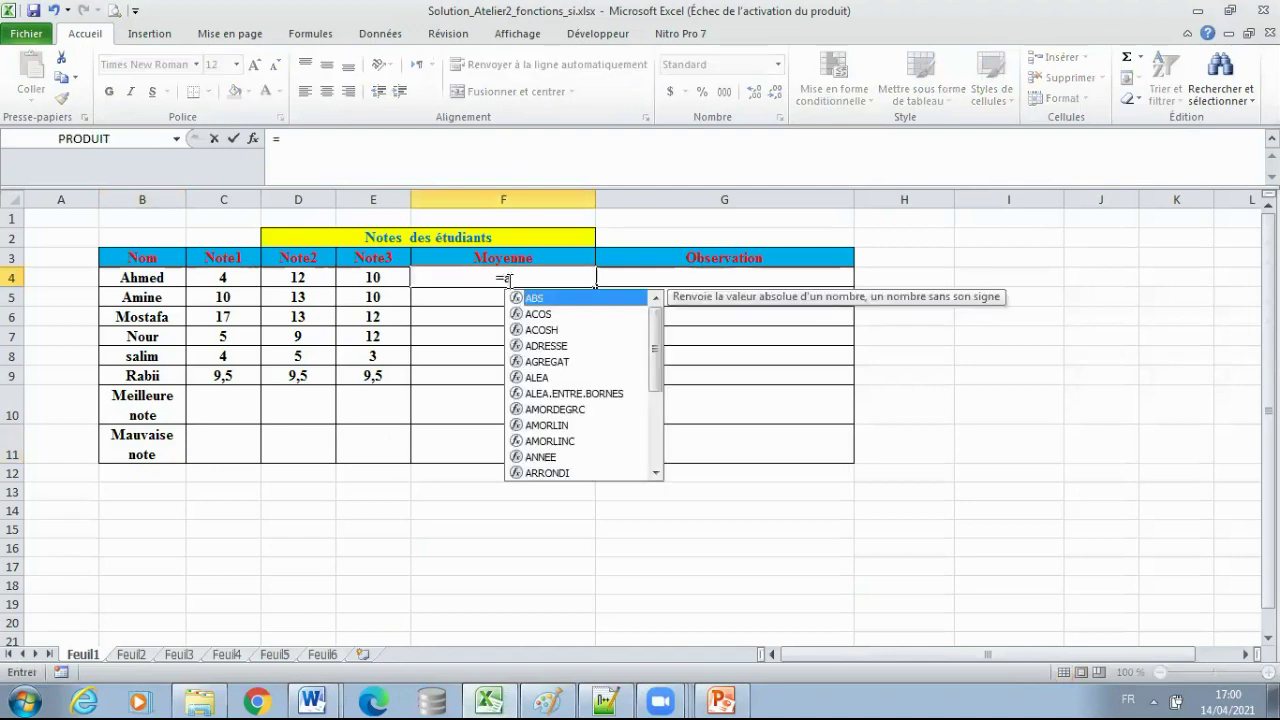
{"action": "type", "text": "rr"}
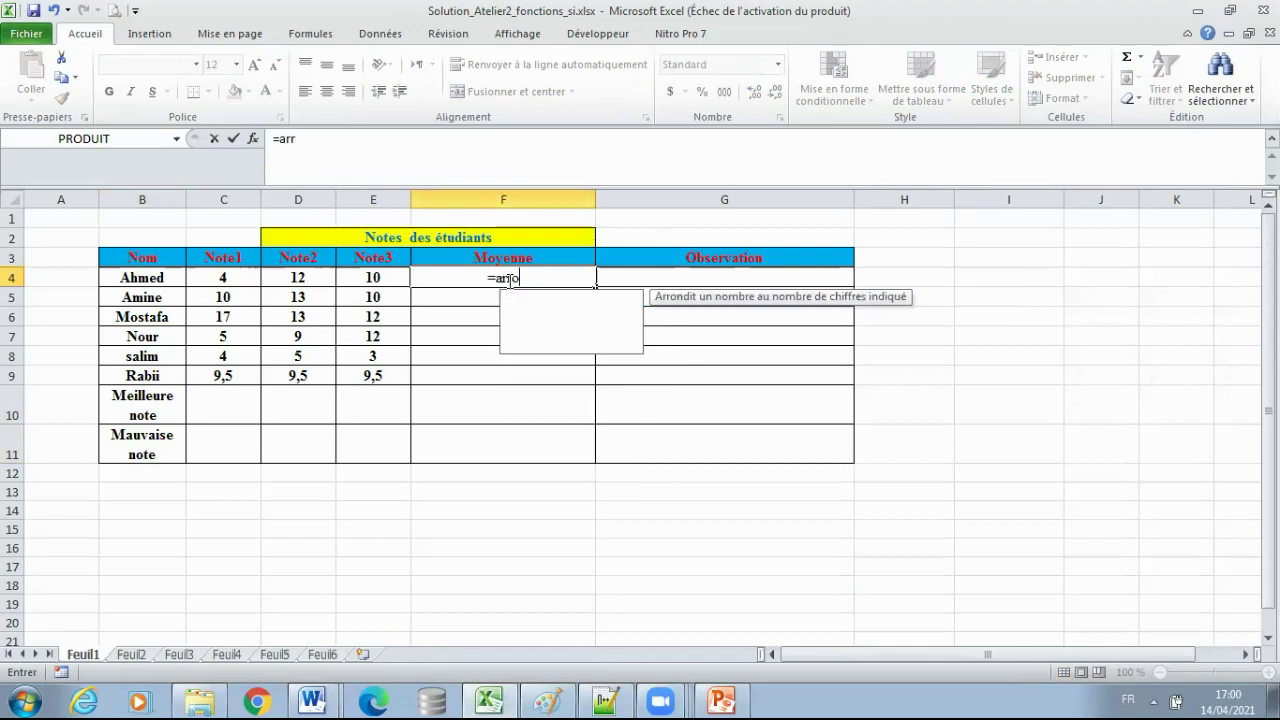
{"action": "type", "text": "on"}
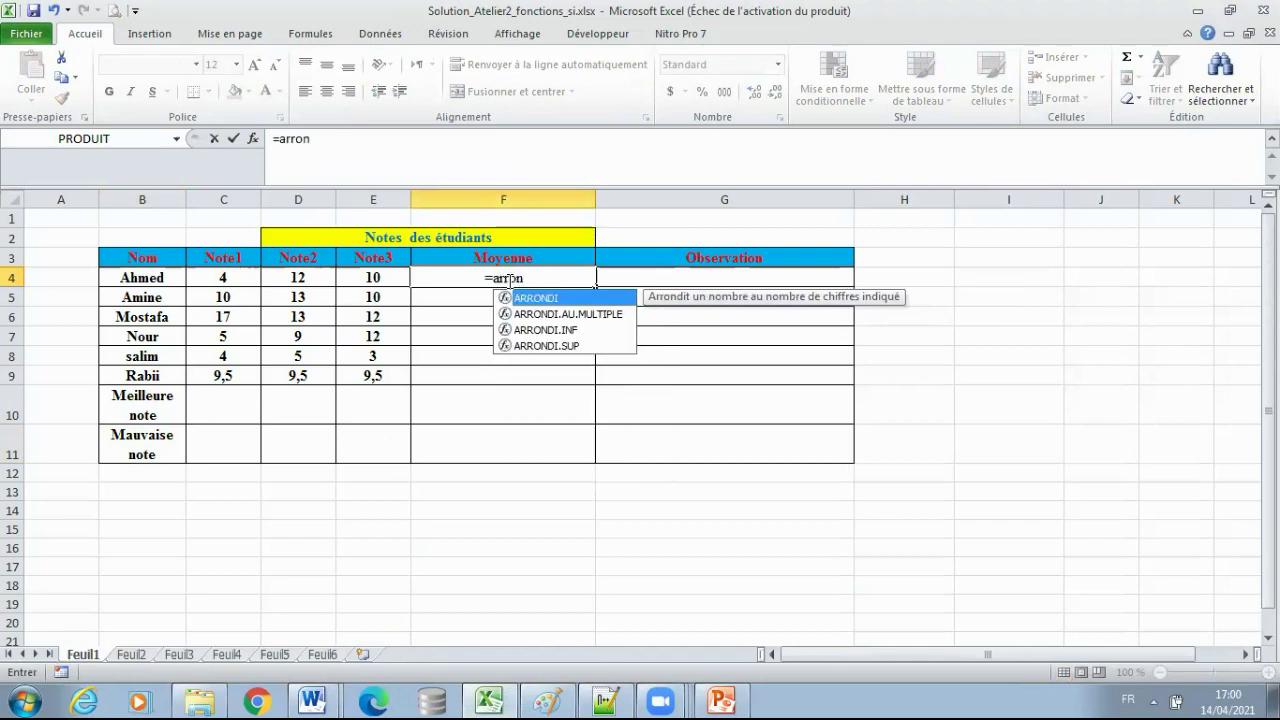
{"action": "type", "text": "di("}
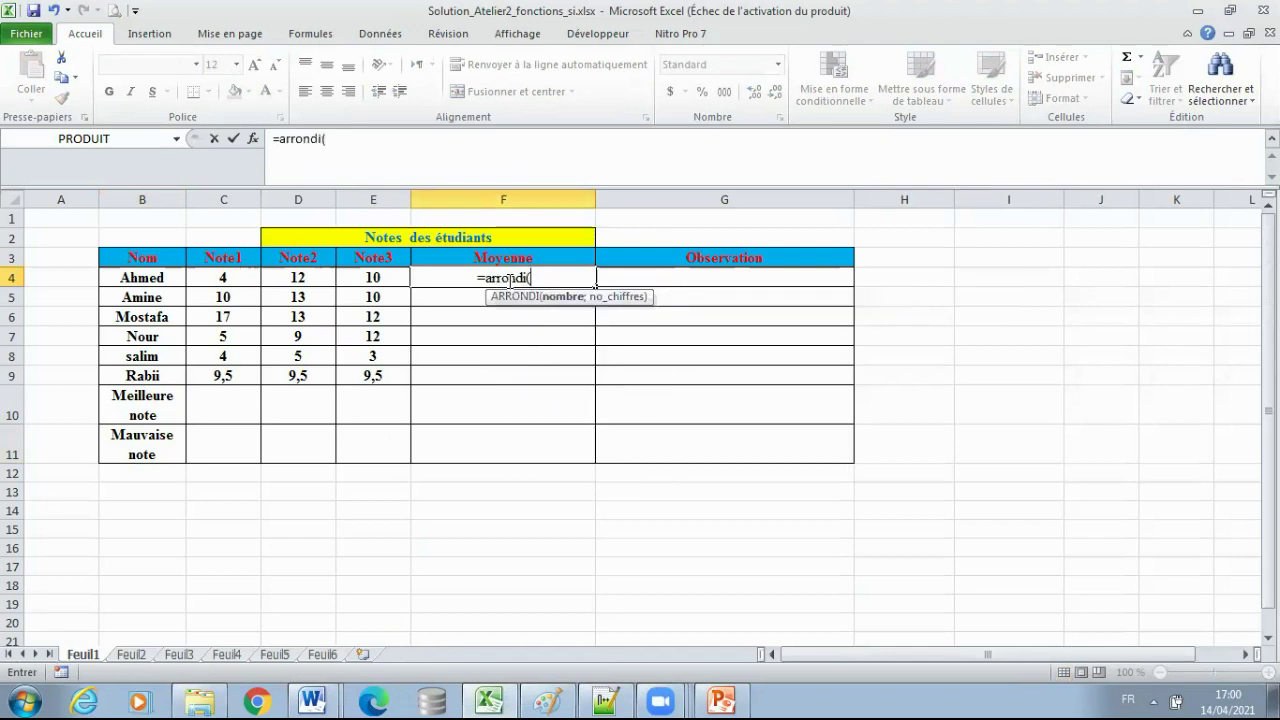
{"action": "type", "text": "mo"}
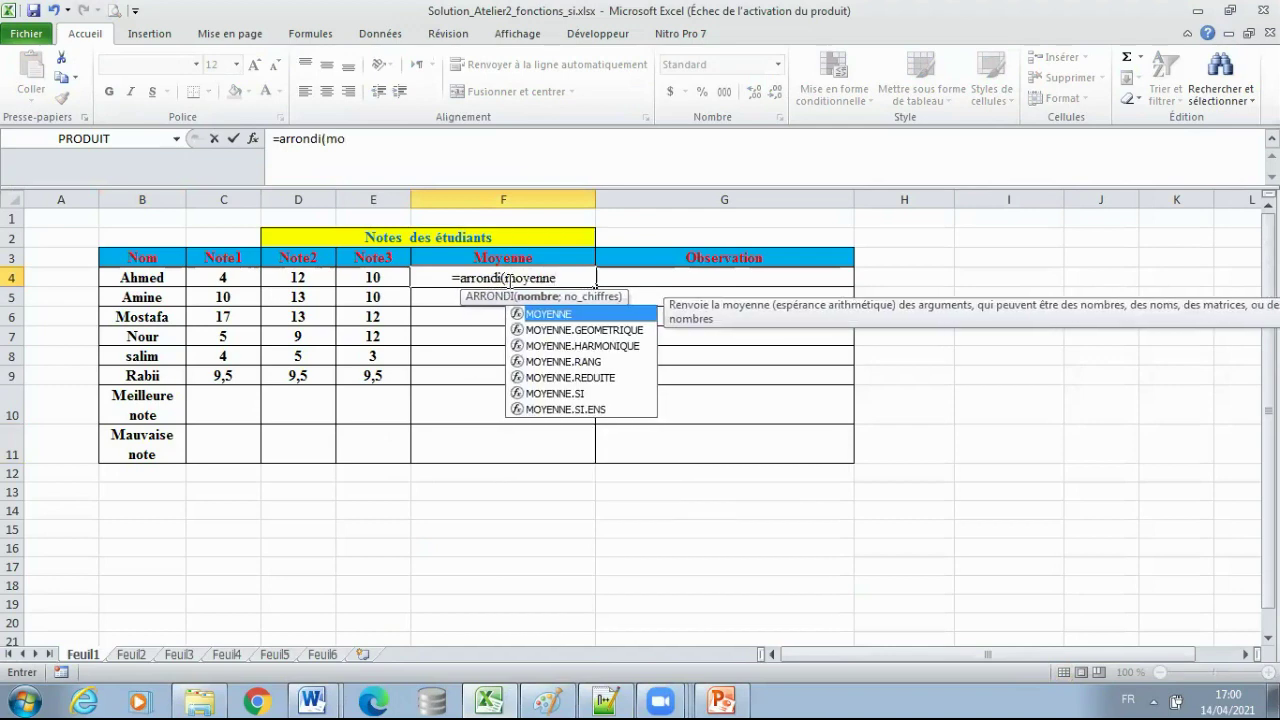
{"action": "type", "text": "yenne("}
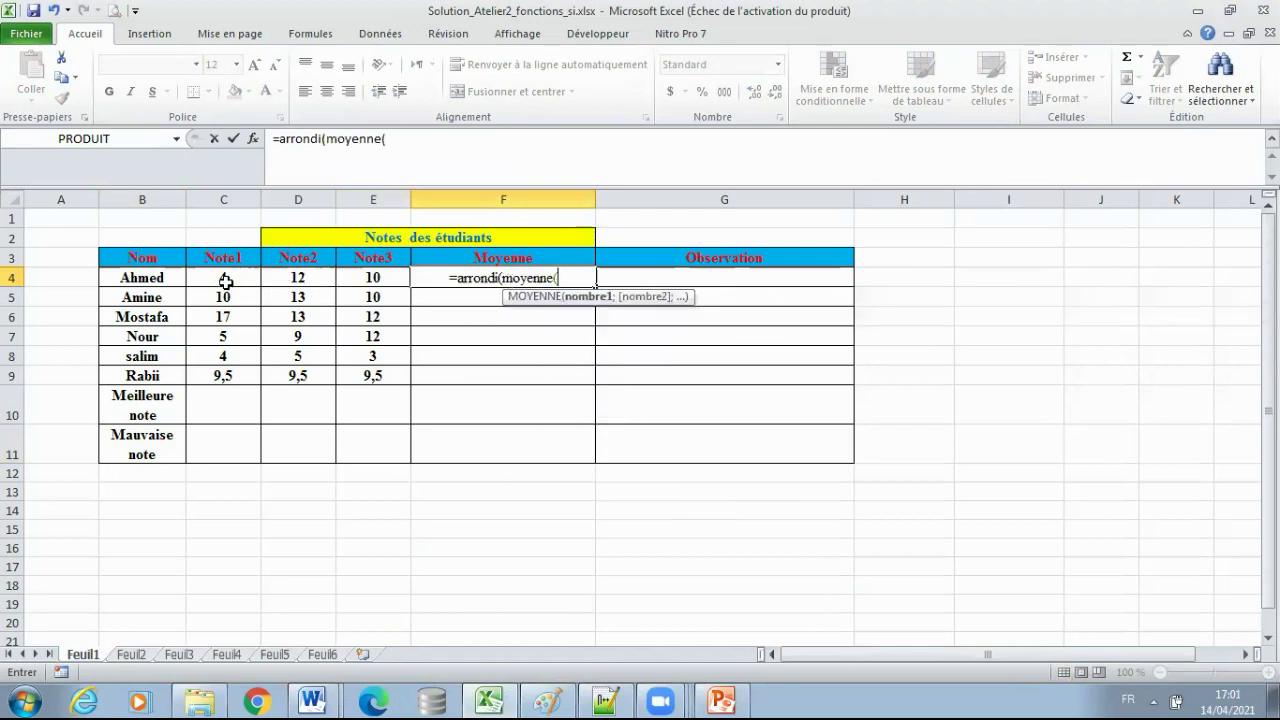
{"action": "left_click_drag", "start_coordinate": [226, 281], "coordinate": [373, 284]}
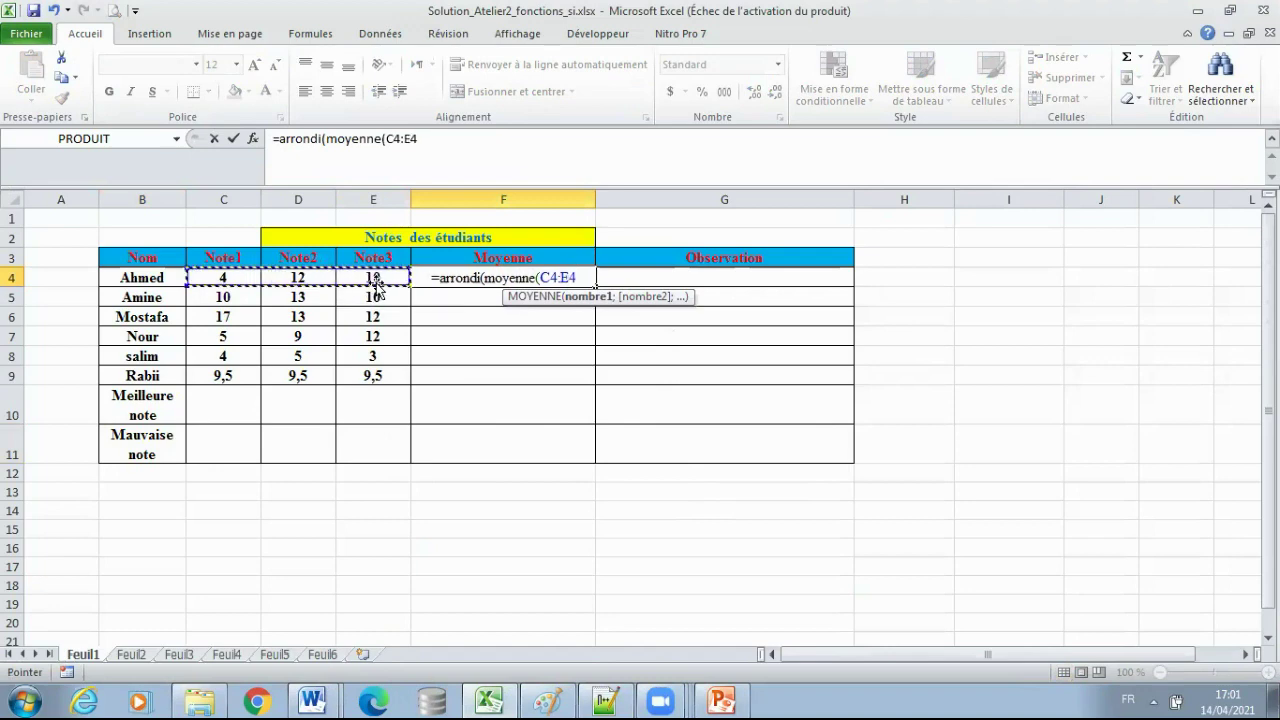
{"action": "type", "text": ");"}
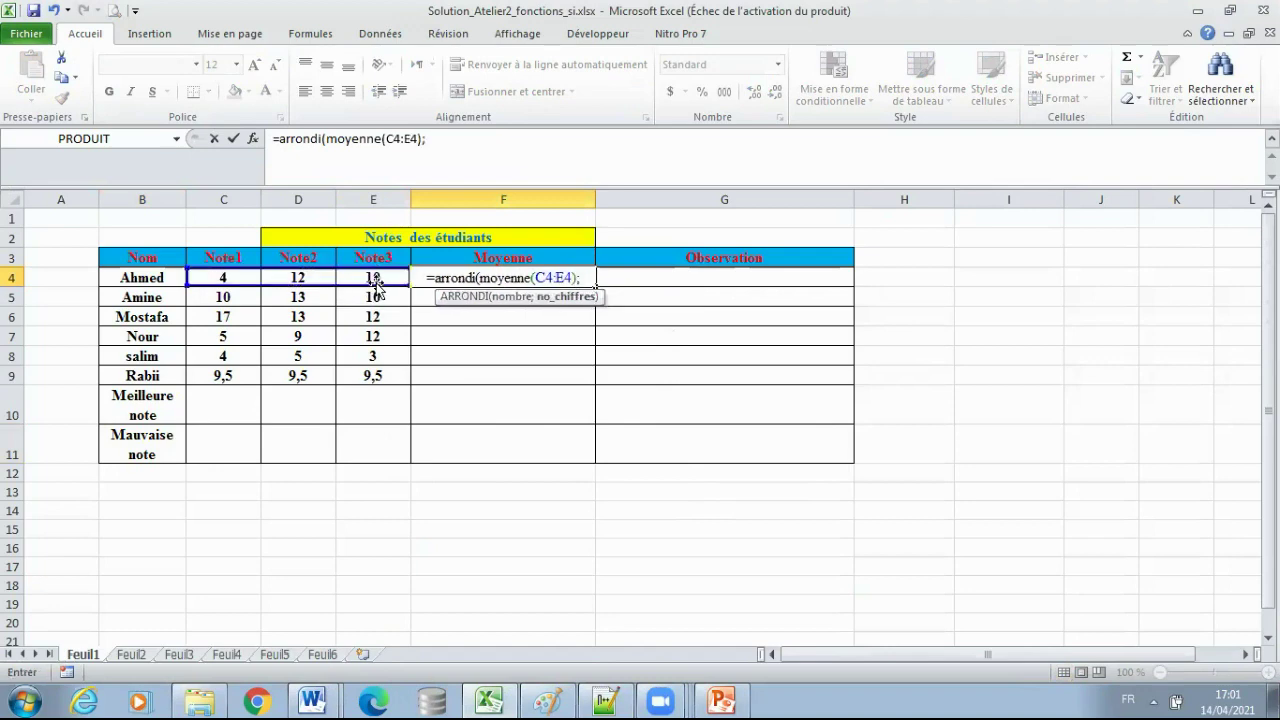
{"action": "type", "text": "2"}
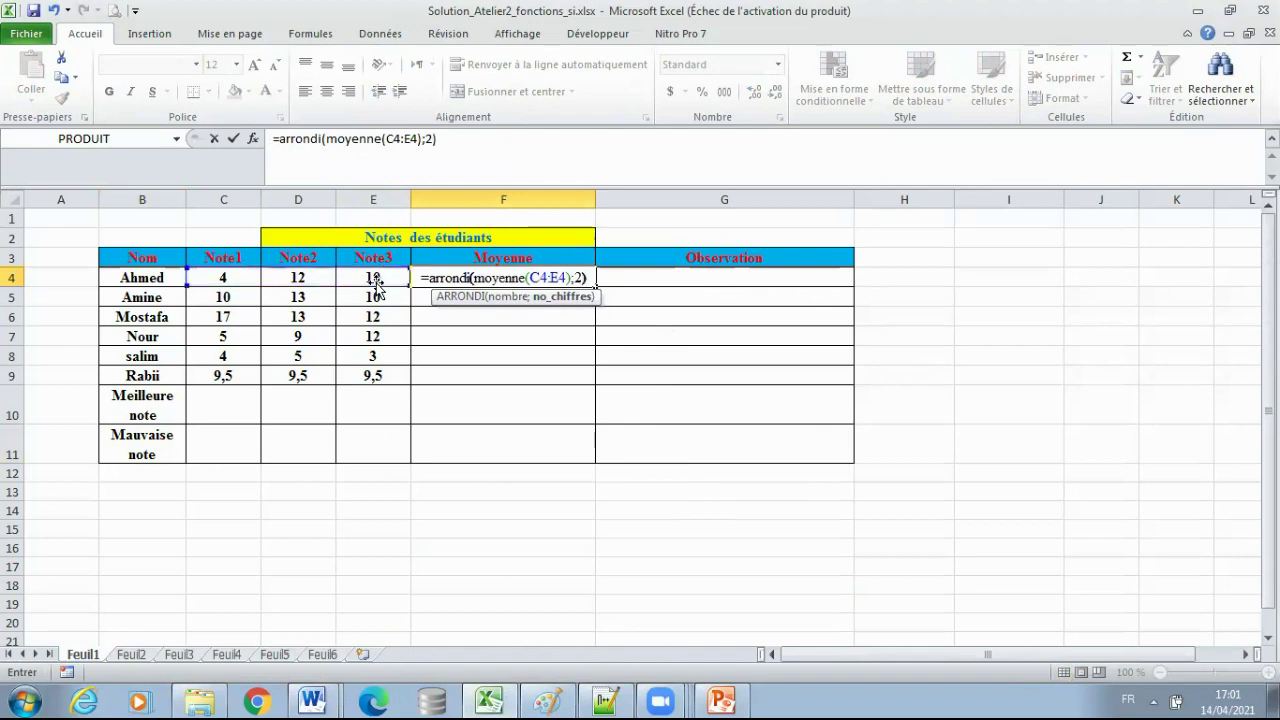
{"action": "type", "text": ")"}
{"action": "key", "text": "Return"}
Fill the average formula down to F9 and check the copy in F5.
{"action": "left_click", "coordinate": [500, 277]}
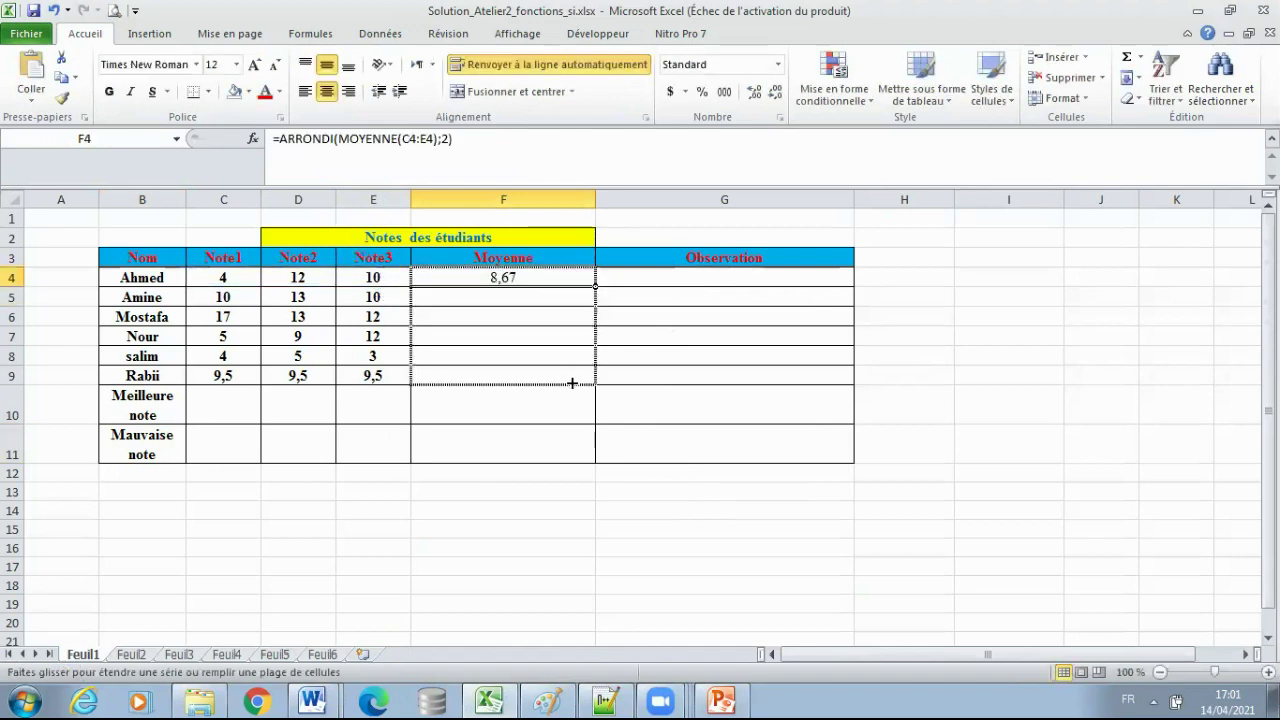
{"action": "left_click_drag", "start_coordinate": [596, 286], "coordinate": [586, 381]}
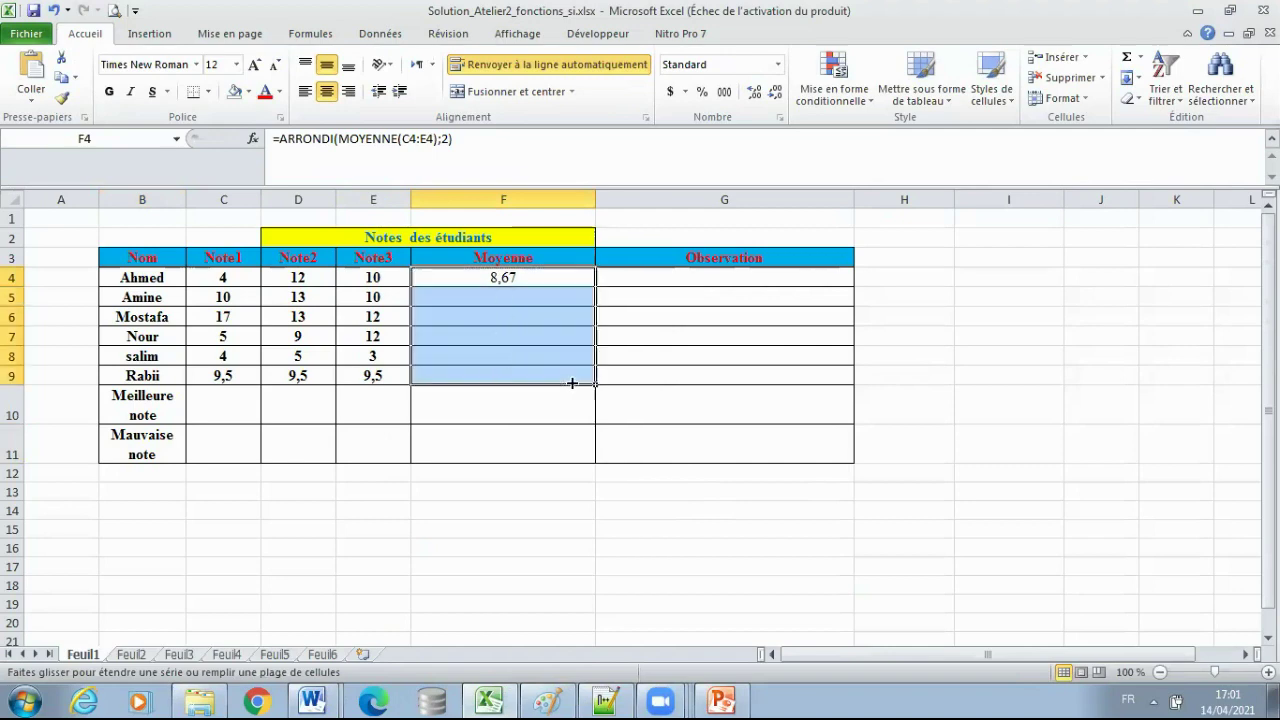
{"action": "left_click", "coordinate": [501, 294]}
{"action": "left_click", "coordinate": [501, 297]}
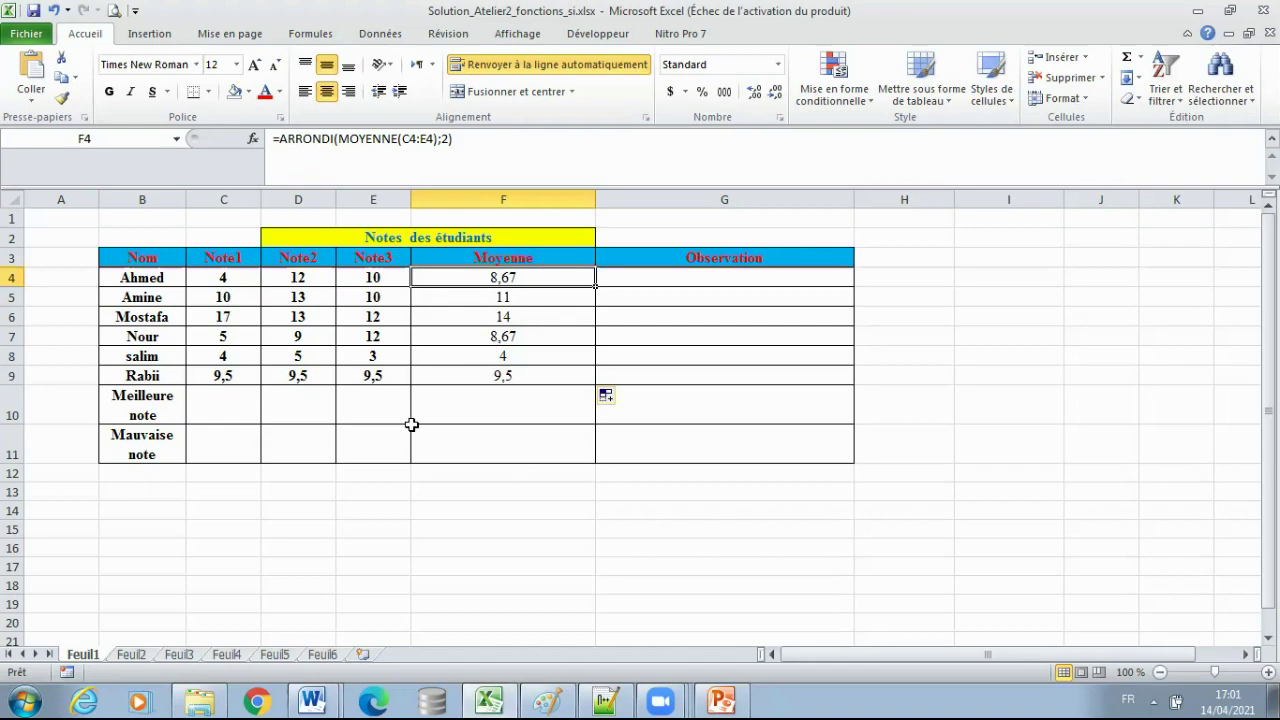
Enter =MAX(C4:C9) in C10 and copy it across to F10.
{"action": "left_click", "coordinate": [241, 402]}
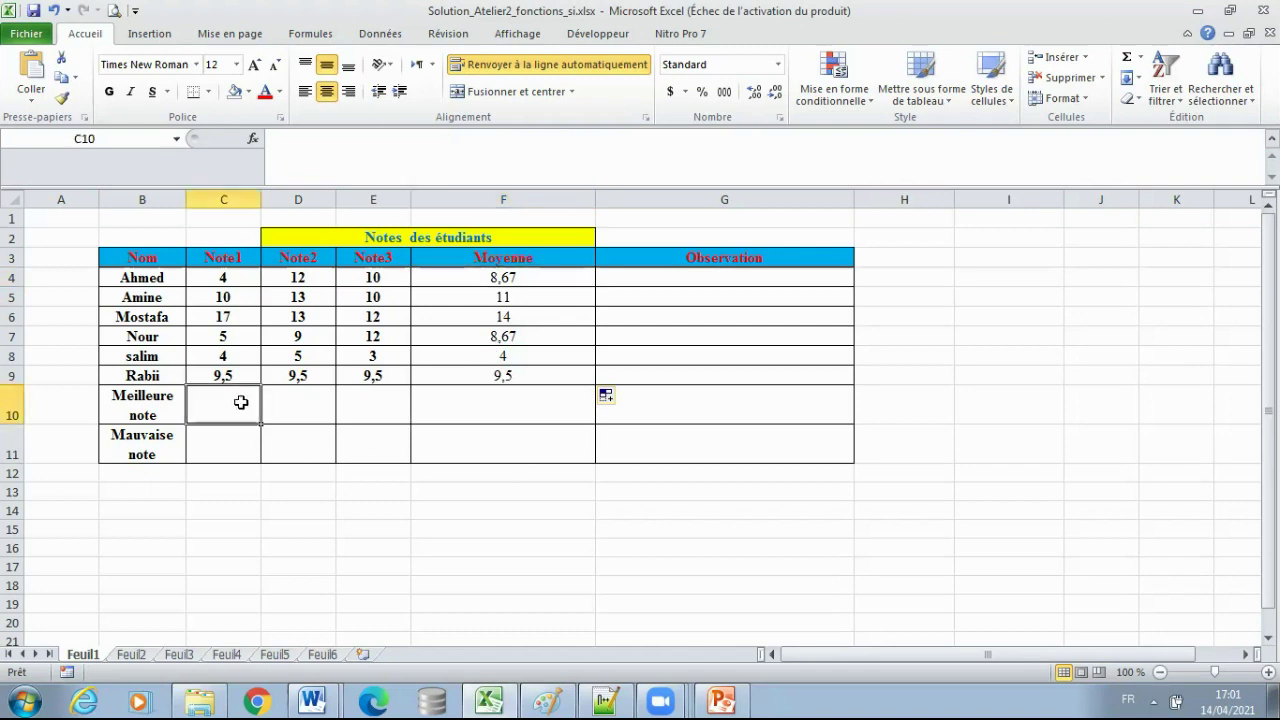
{"action": "type", "text": "="}
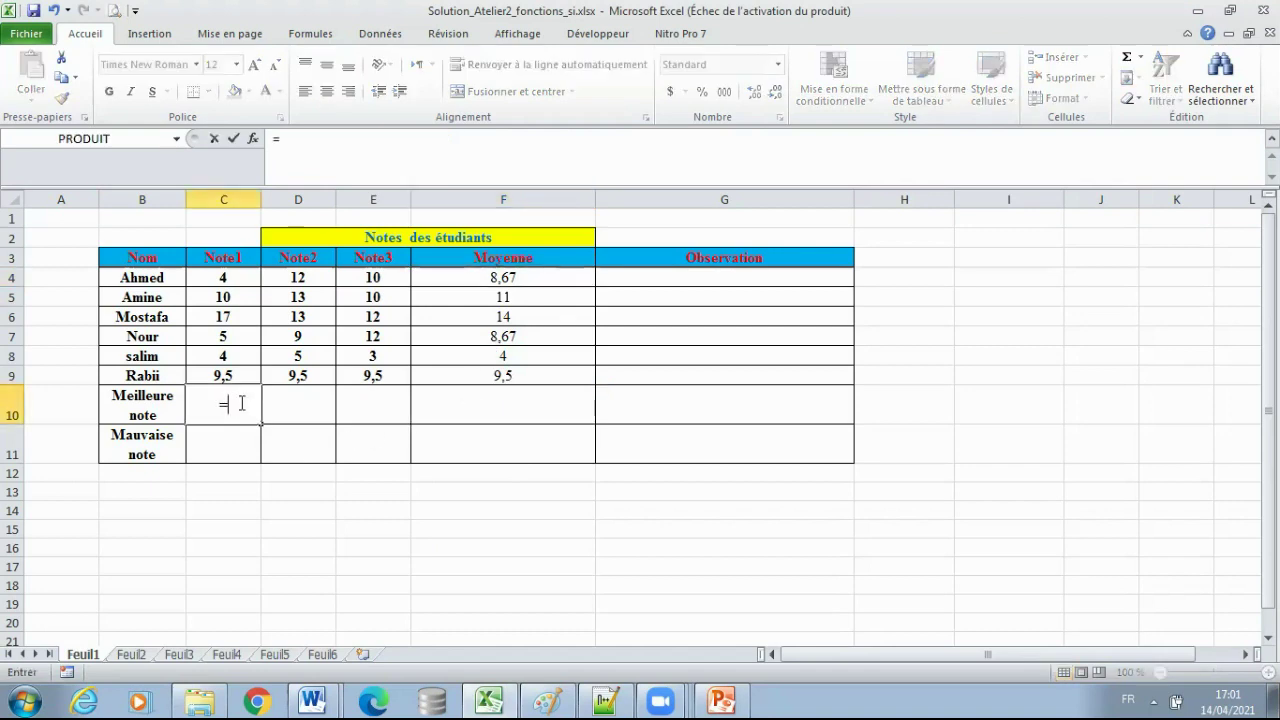
{"action": "type", "text": "ma"}
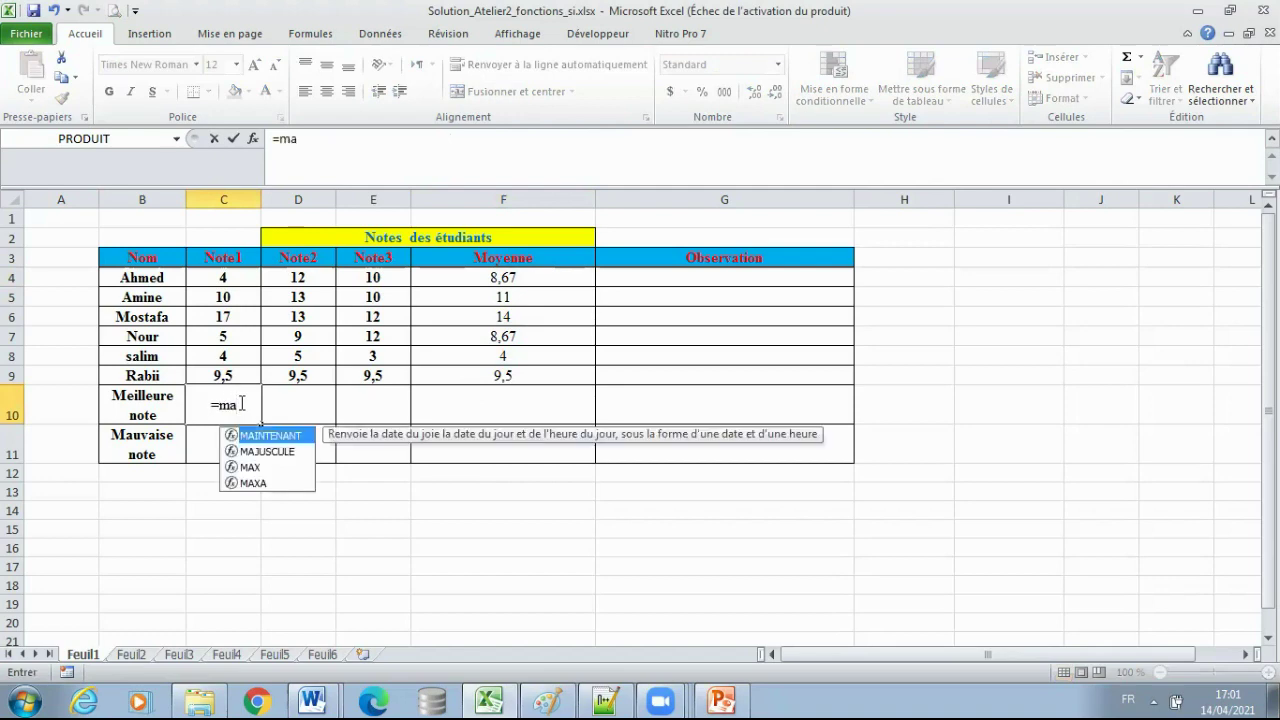
{"action": "type", "text": "x("}
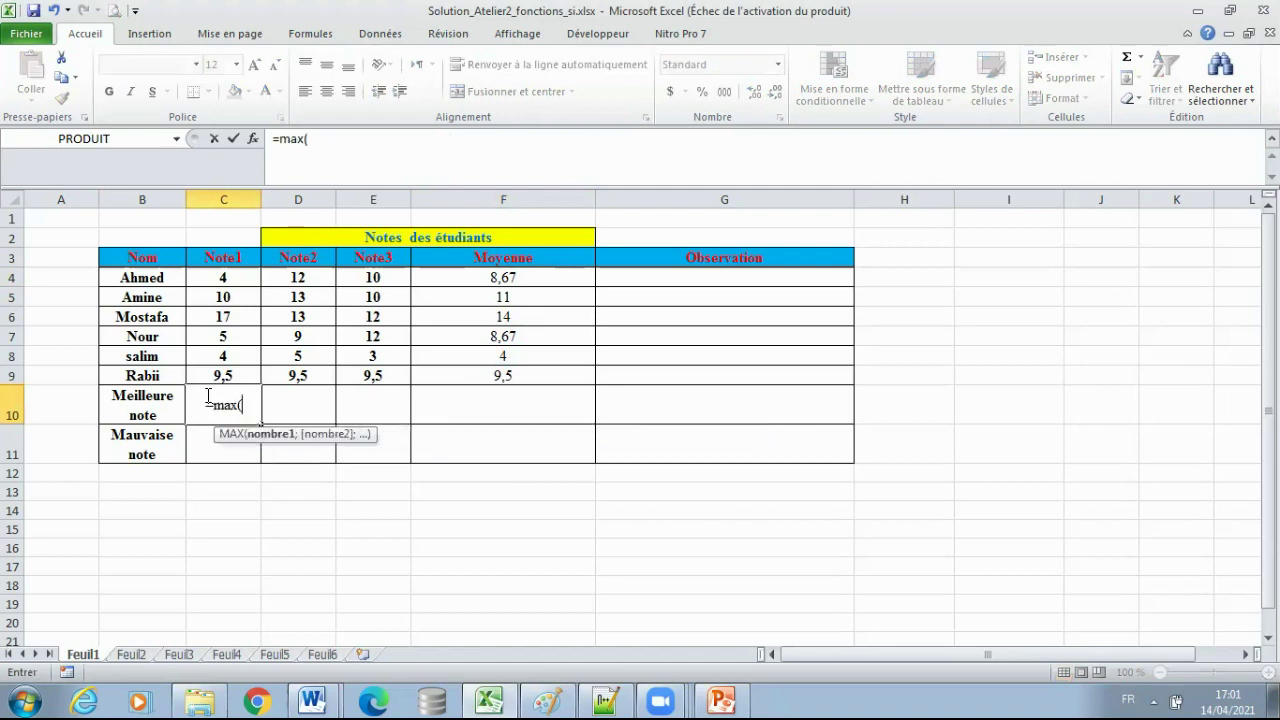
{"action": "left_click", "coordinate": [240, 279]}
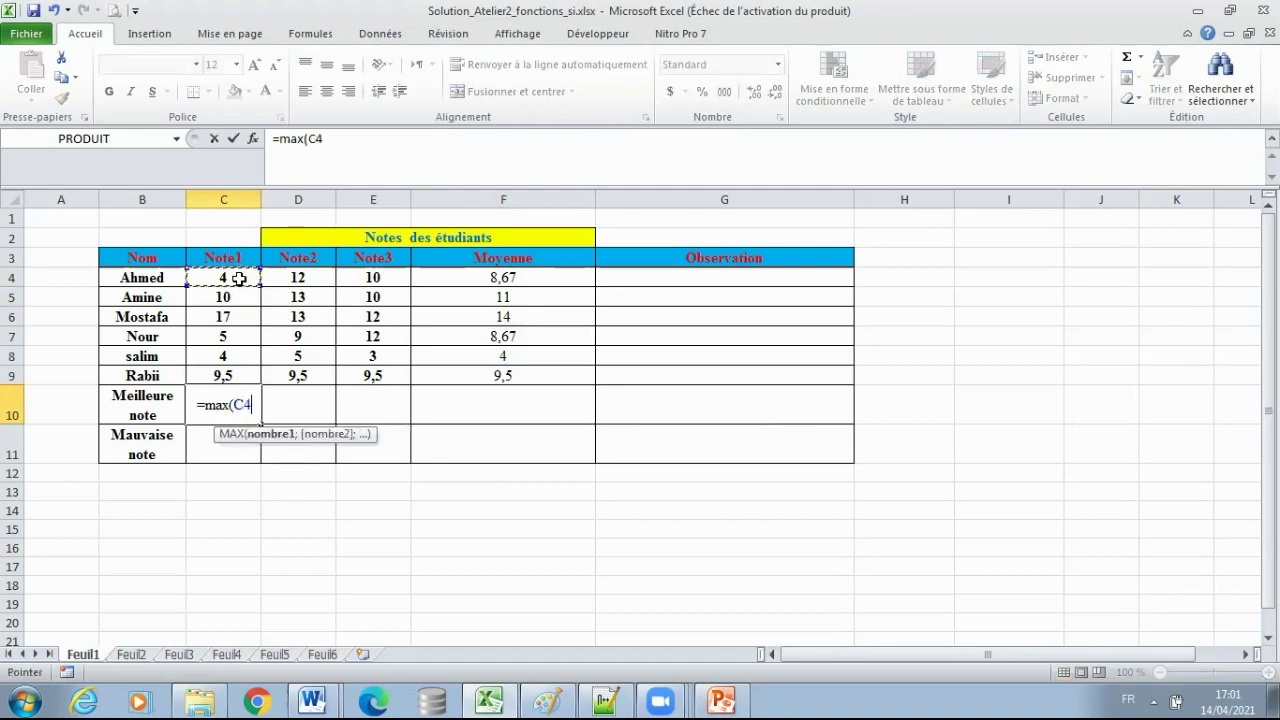
{"action": "left_click_drag", "start_coordinate": [240, 279], "coordinate": [233, 373]}
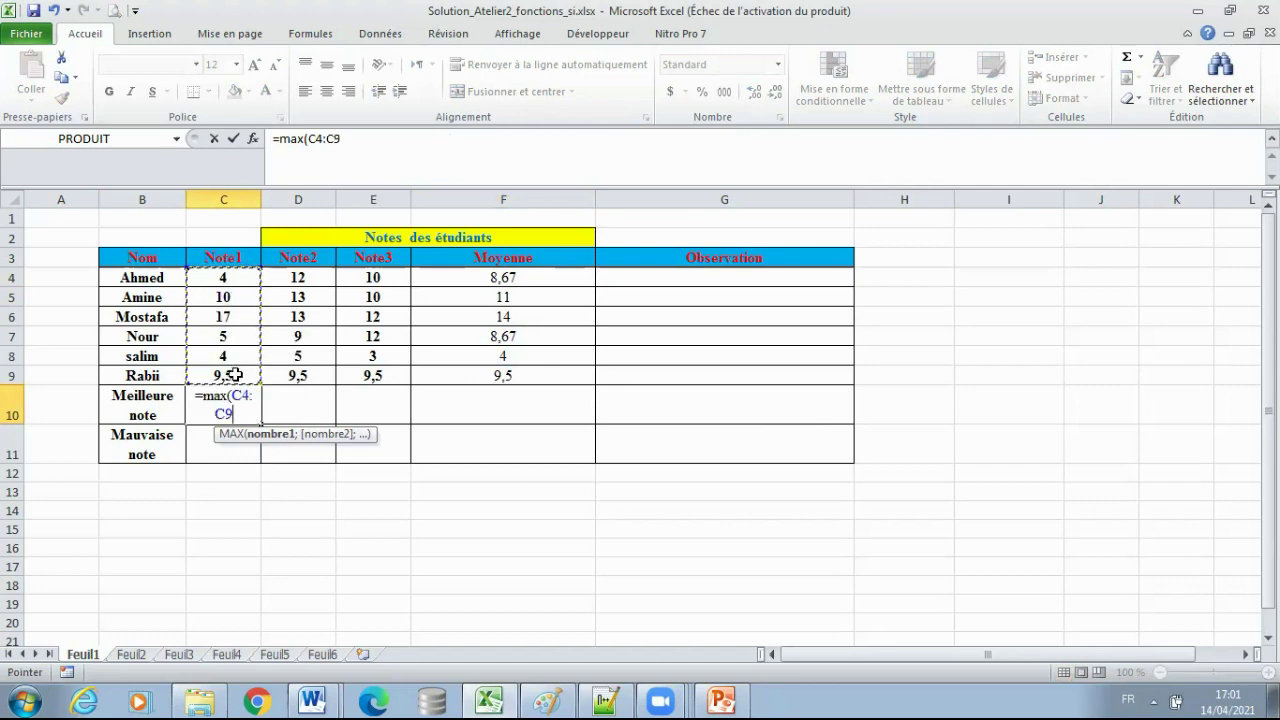
{"action": "type", "text": ")"}
{"action": "key", "text": "Return"}
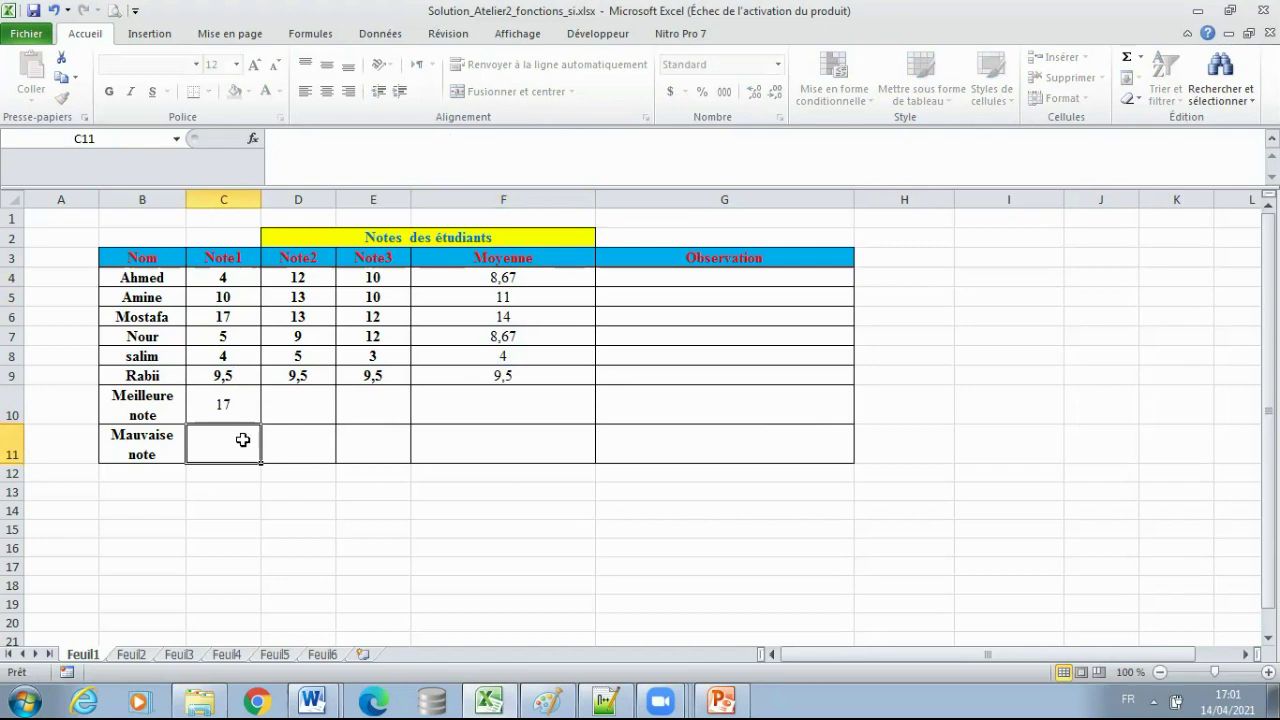
{"action": "left_click", "coordinate": [252, 412]}
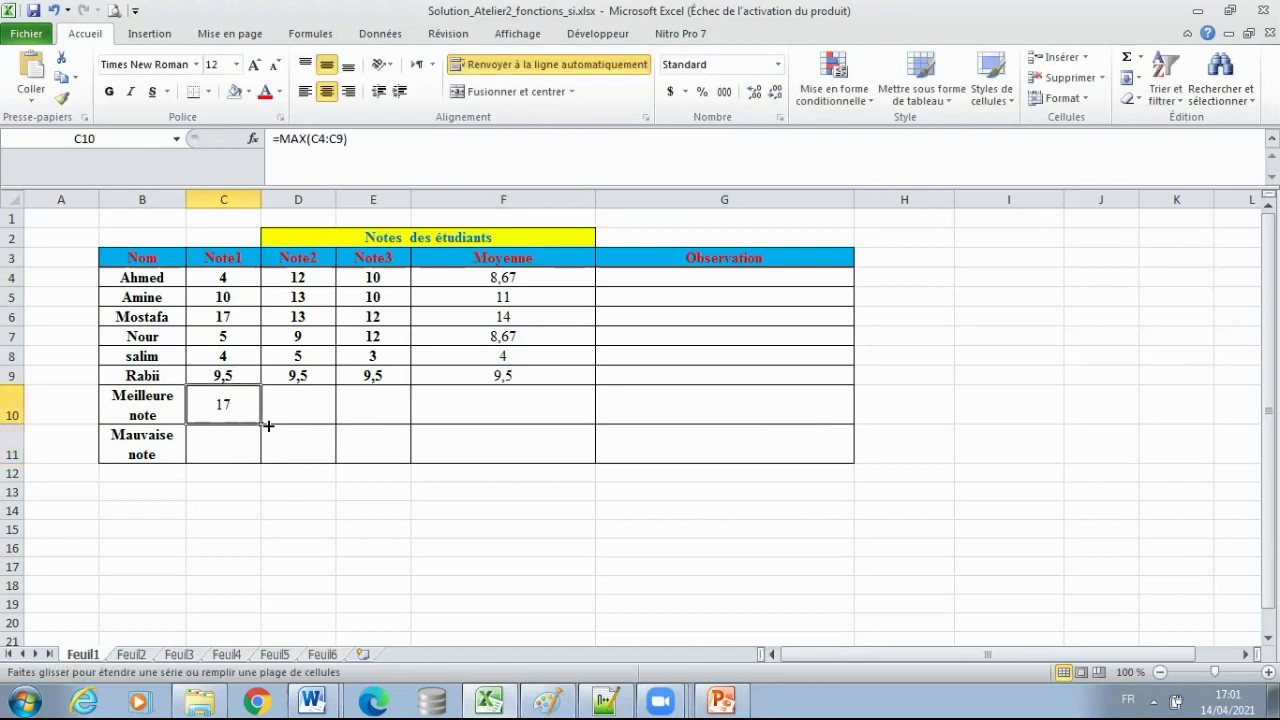
{"action": "left_click_drag", "start_coordinate": [260, 426], "coordinate": [549, 420]}
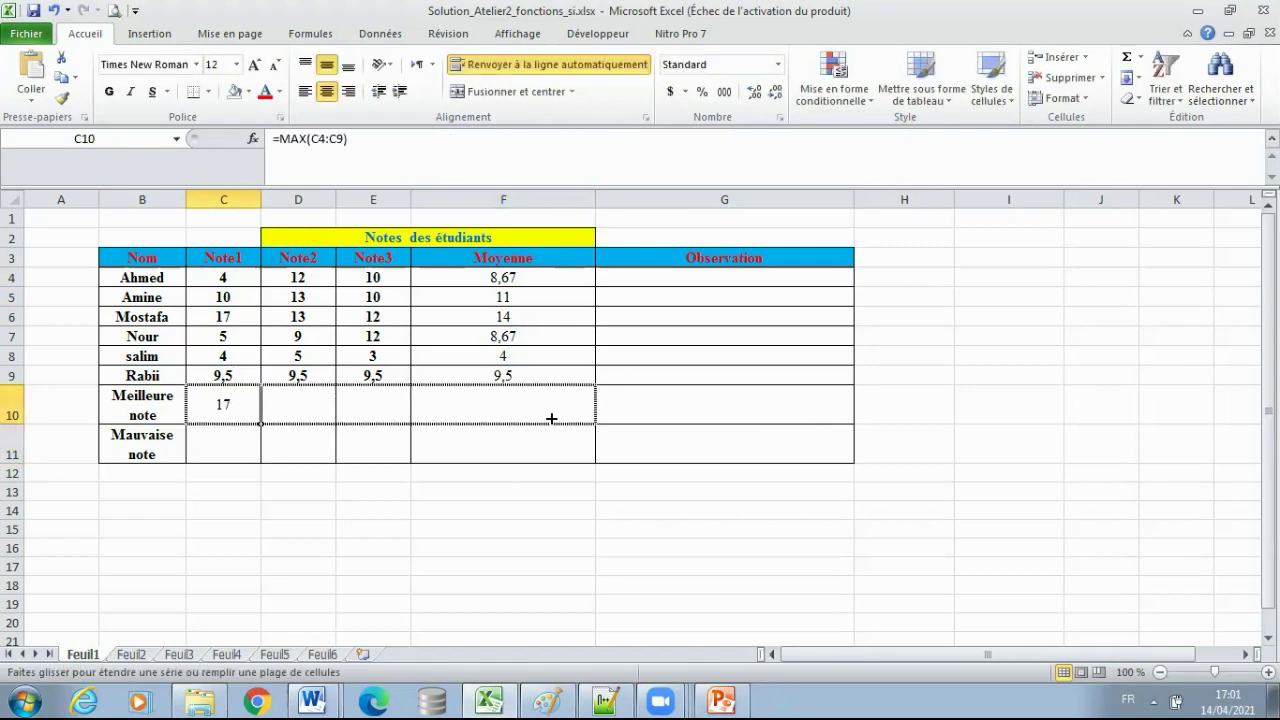
Enter =MIN(C4:C9) in C11 and copy it across to F11, then bring up Notepad++.
{"action": "left_click", "coordinate": [216, 444]}
{"action": "type", "text": "="}
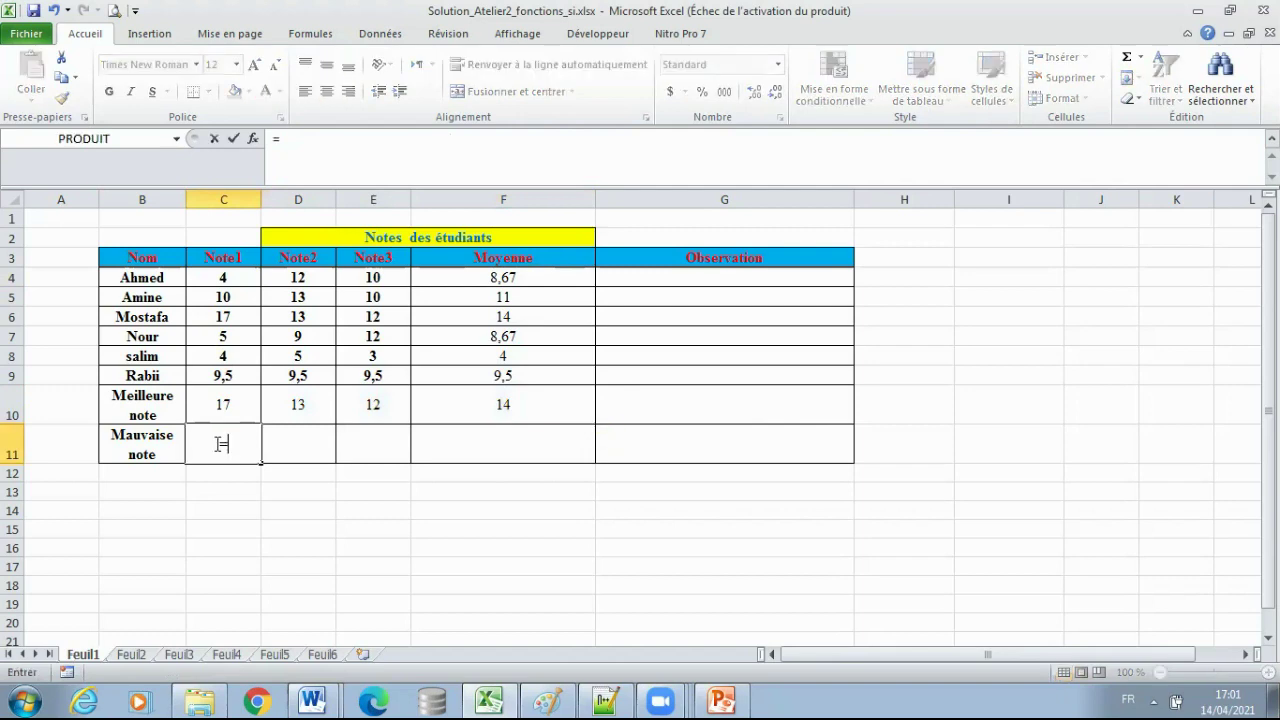
{"action": "type", "text": "min("}
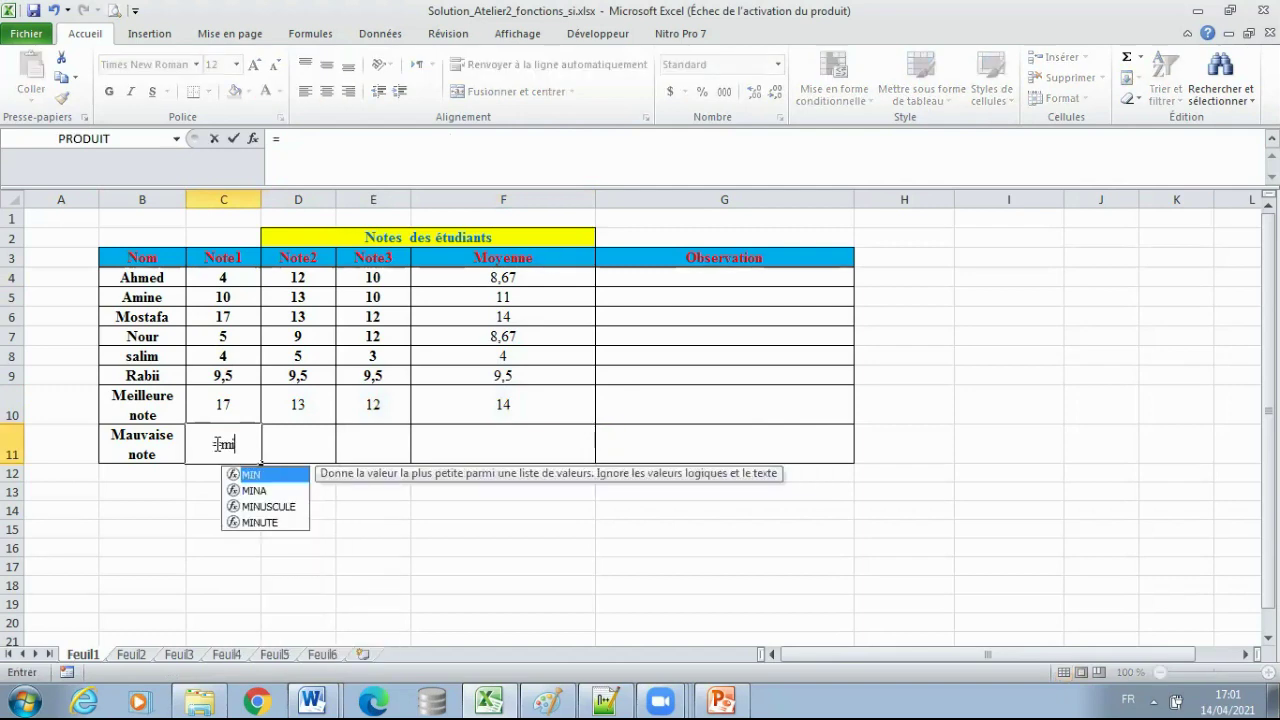
{"action": "left_click", "coordinate": [237, 281]}
{"action": "left_click_drag", "start_coordinate": [237, 281], "coordinate": [244, 376]}
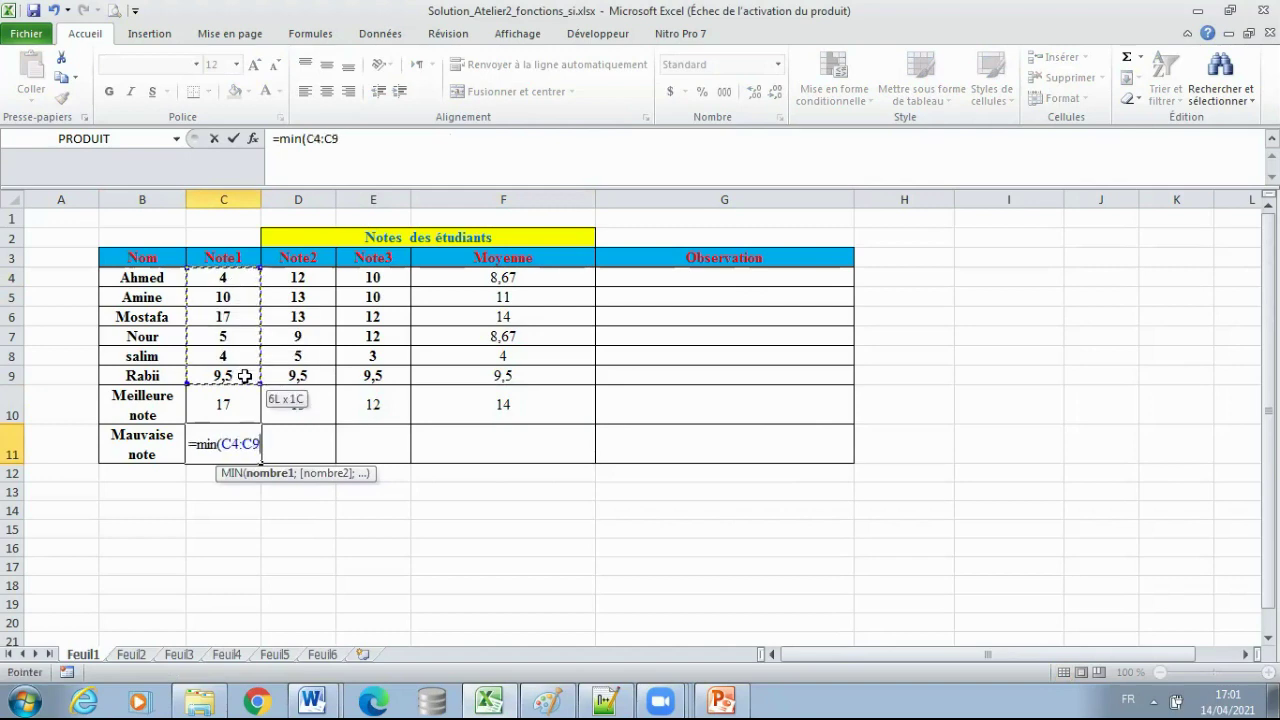
{"action": "type", "text": ")"}
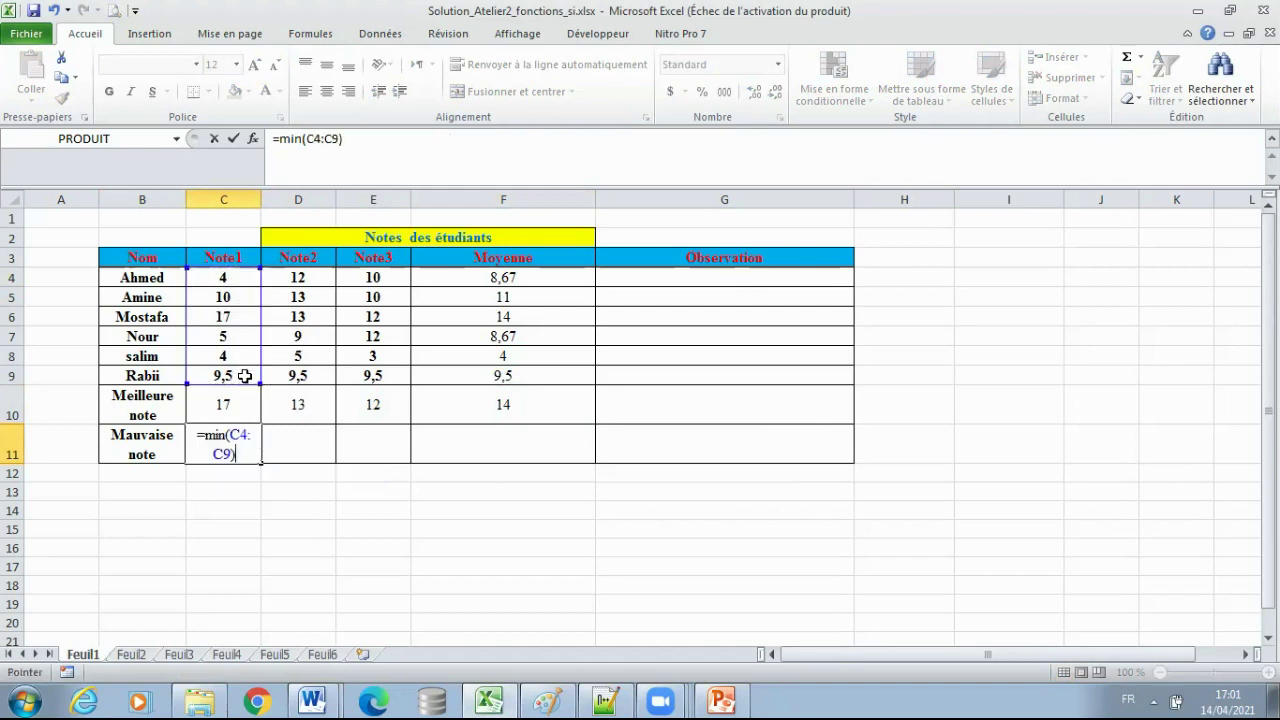
{"action": "key", "text": "Return"}
{"action": "left_click", "coordinate": [198, 440]}
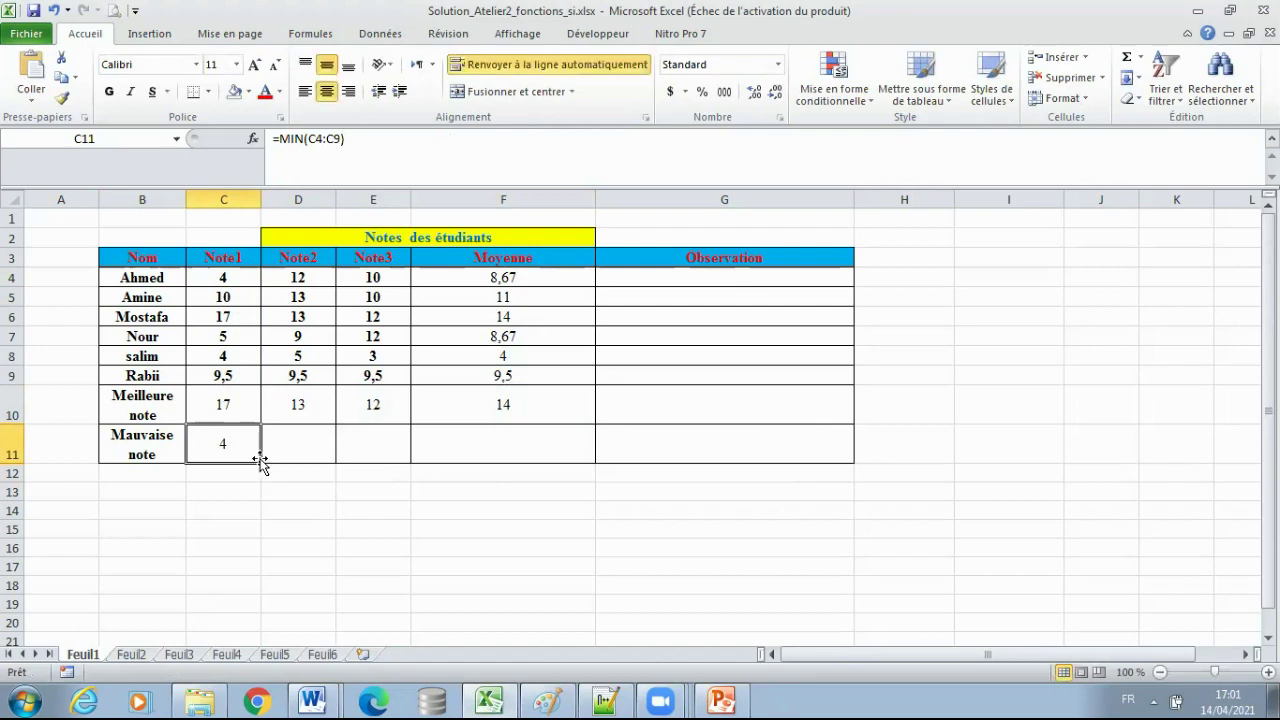
{"action": "left_click_drag", "start_coordinate": [261, 462], "coordinate": [540, 455]}
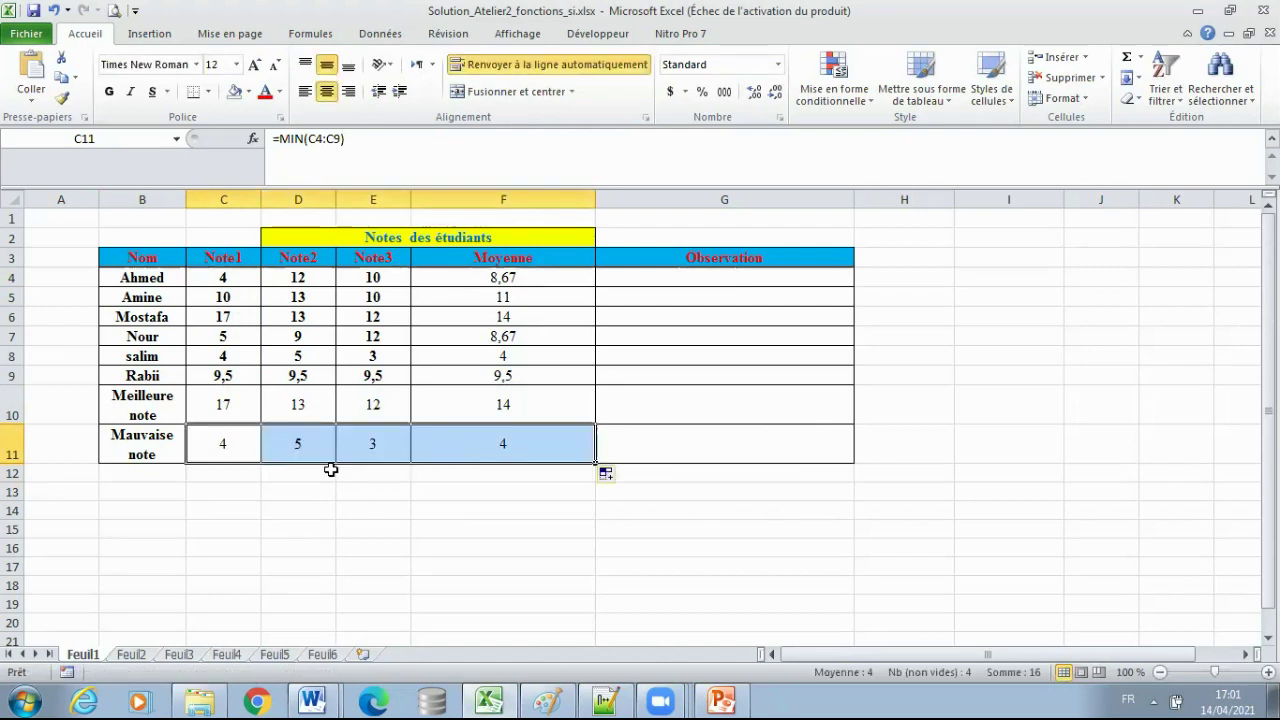
{"action": "left_click", "coordinate": [592, 700]}
Highlight the Moyenne, Meilleure, Mauvaise and ARRONDI(MOYENNE) lines in the solution file, then return to Word.
{"action": "left_click", "coordinate": [384, 304]}
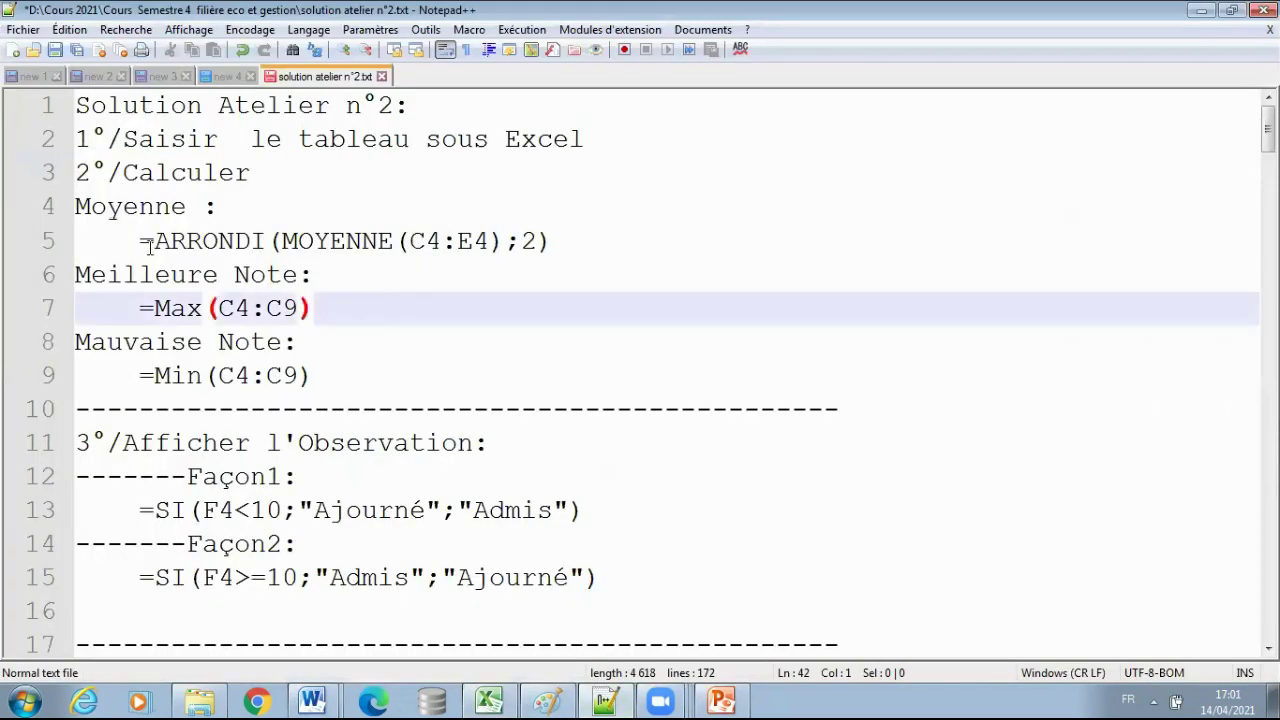
{"action": "left_click", "coordinate": [355, 139]}
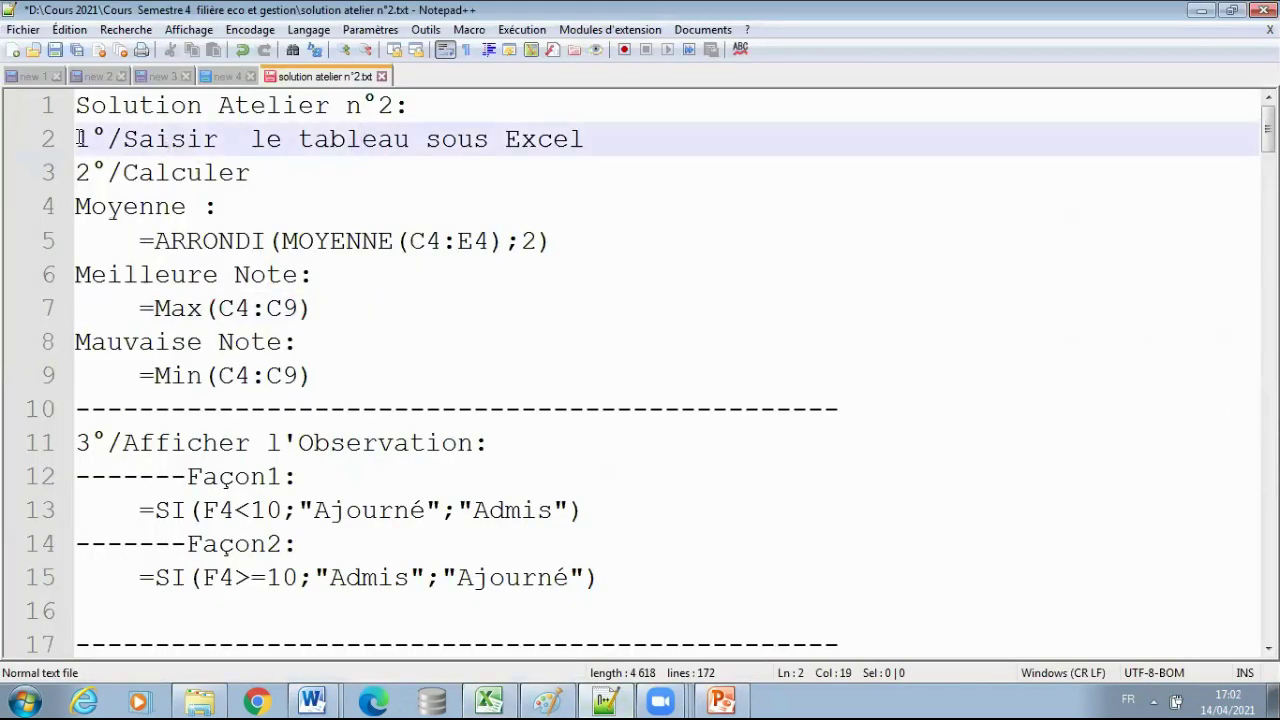
{"action": "left_click_drag", "start_coordinate": [80, 172], "coordinate": [340, 200]}
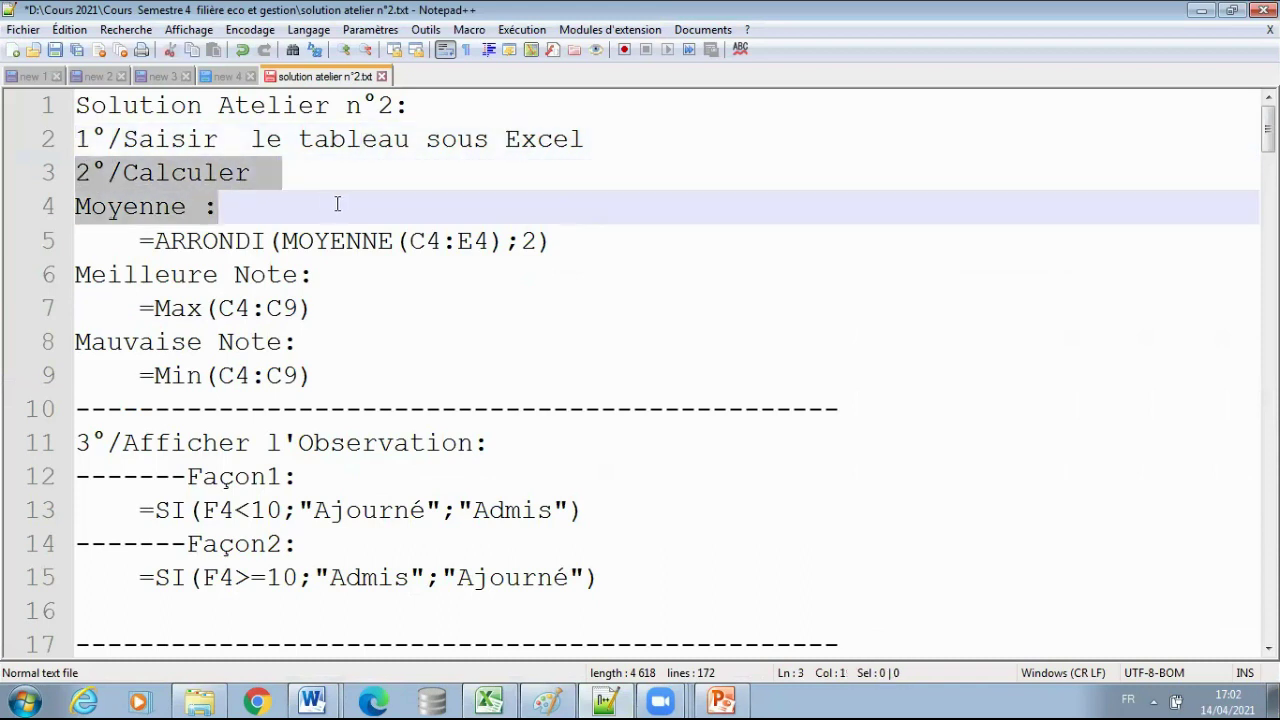
{"action": "left_click", "coordinate": [155, 208]}
{"action": "double_click", "coordinate": [130, 280]}
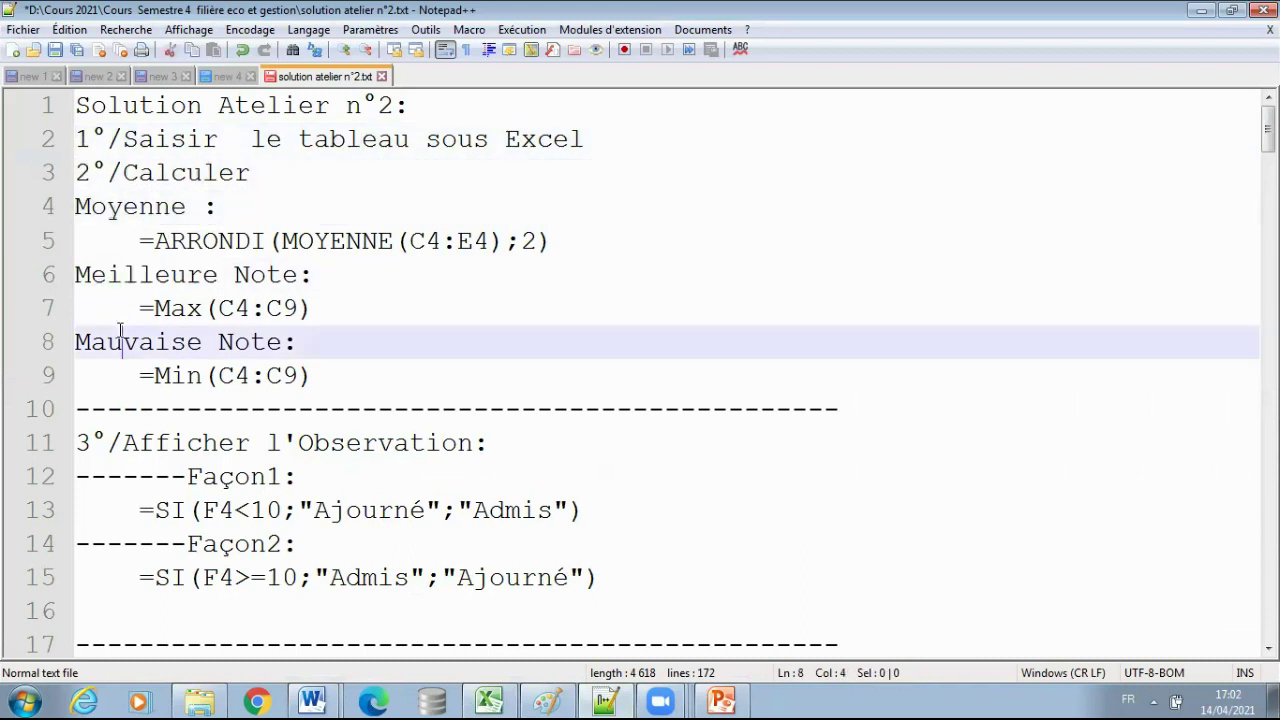
{"action": "double_click", "coordinate": [80, 342]}
{"action": "left_click_drag", "start_coordinate": [144, 240], "coordinate": [711, 240]}
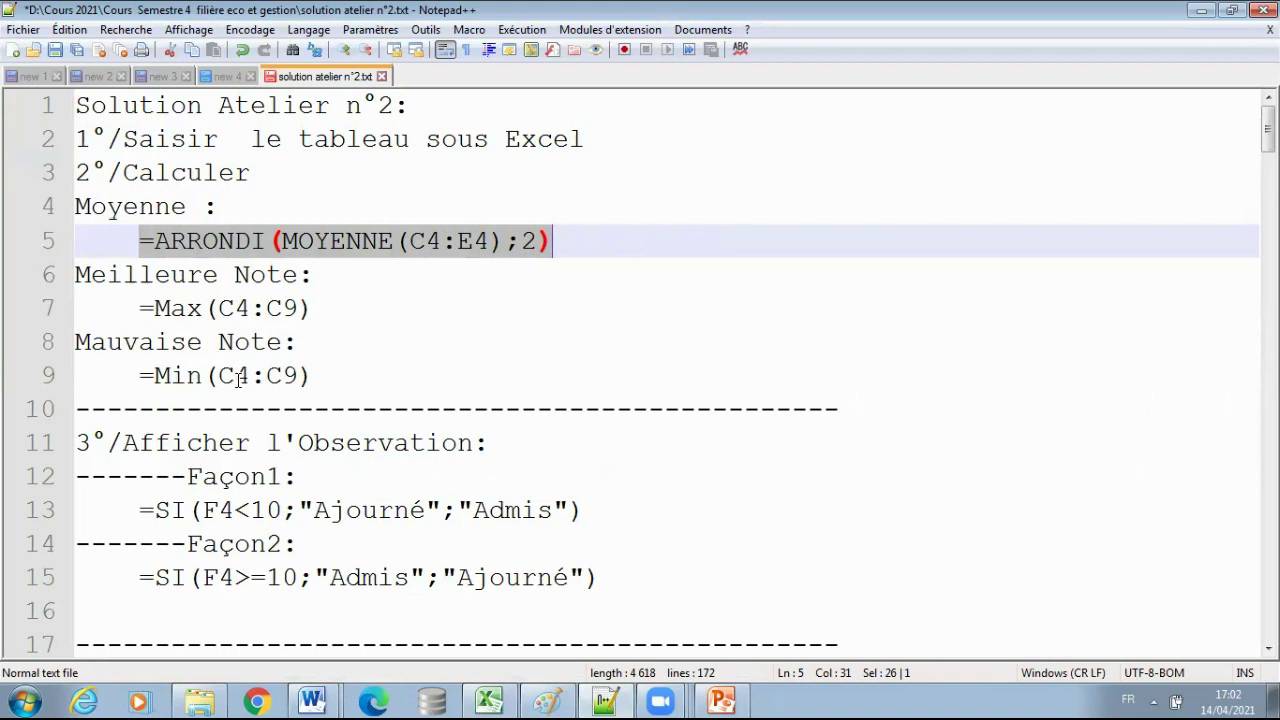
{"action": "key", "text": "alt+Tab"}
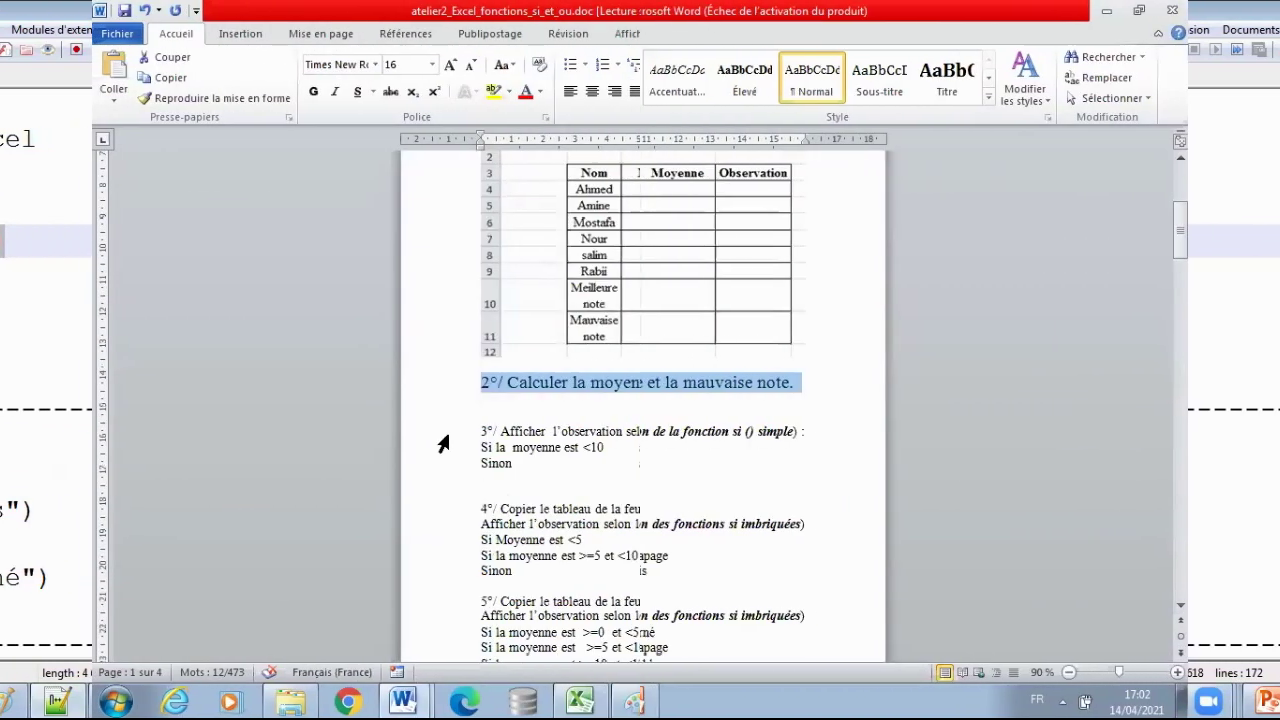
Enlarge the step-3 paragraph through the Sinon line to 18 pt.
{"action": "left_click_drag", "start_coordinate": [349, 431], "coordinate": [349, 478]}
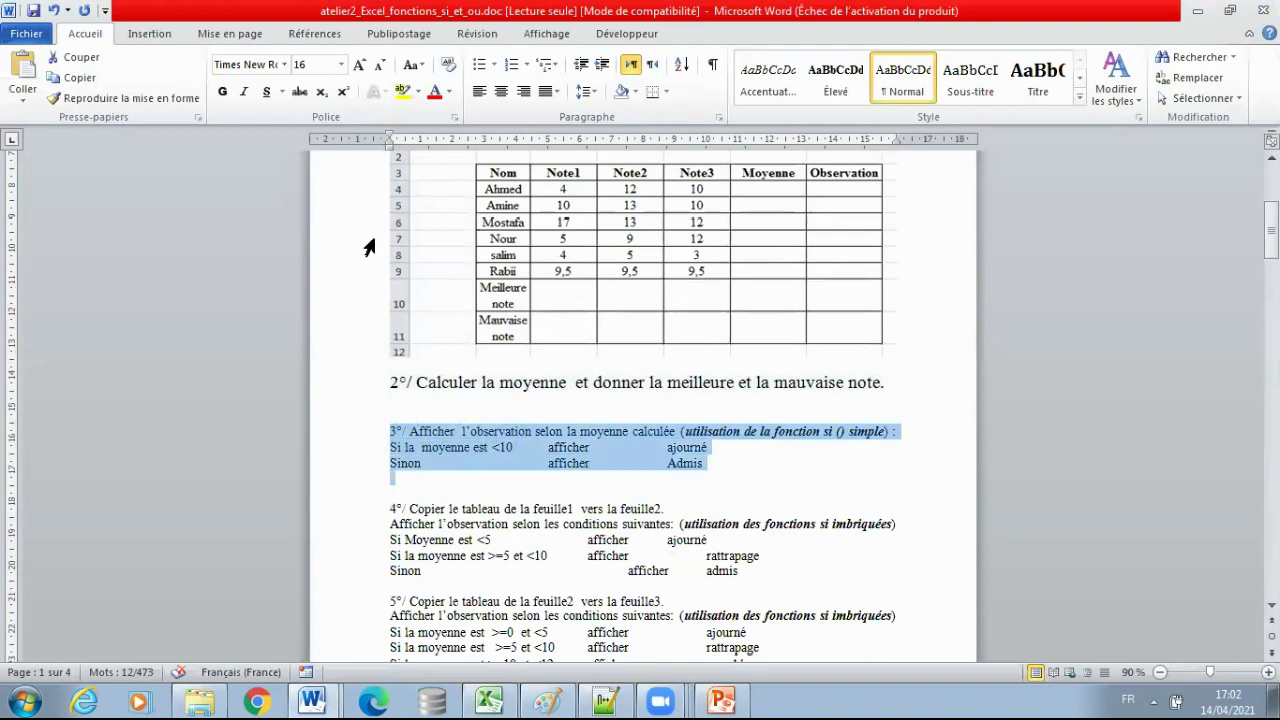
{"action": "left_click", "coordinate": [362, 66]}
{"action": "left_click", "coordinate": [362, 66]}
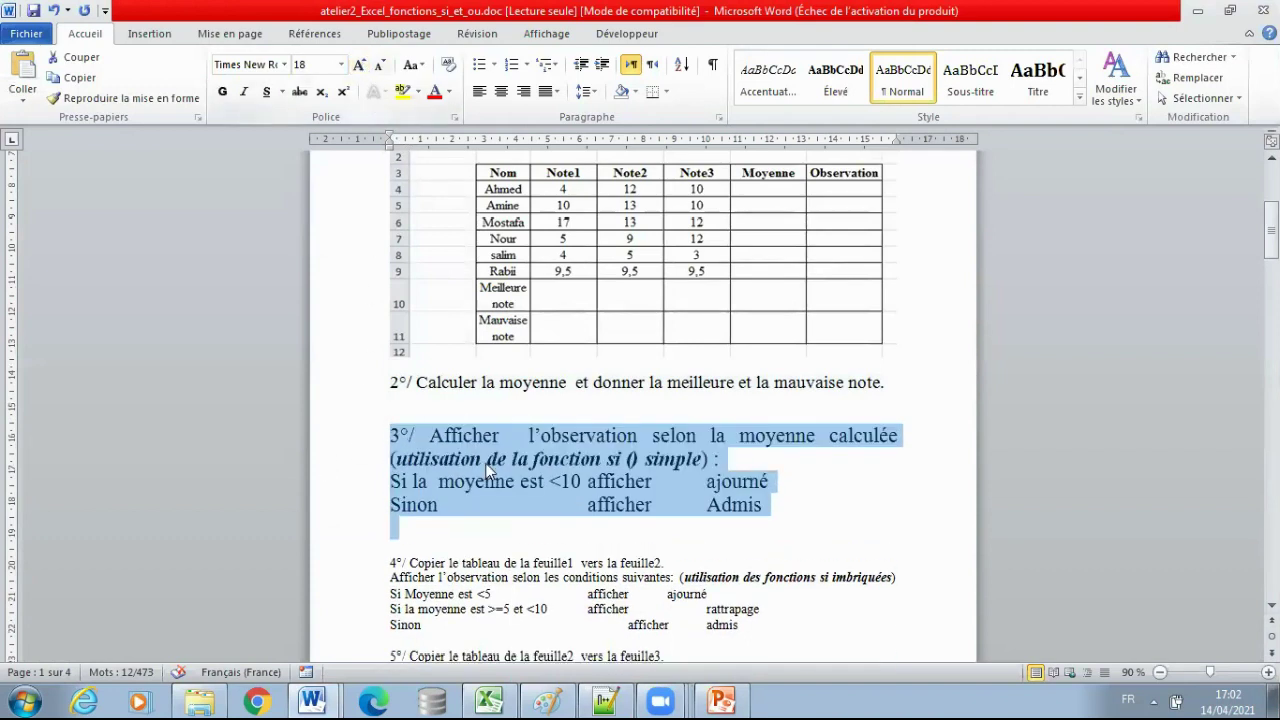
{"action": "left_click", "coordinate": [510, 505]}
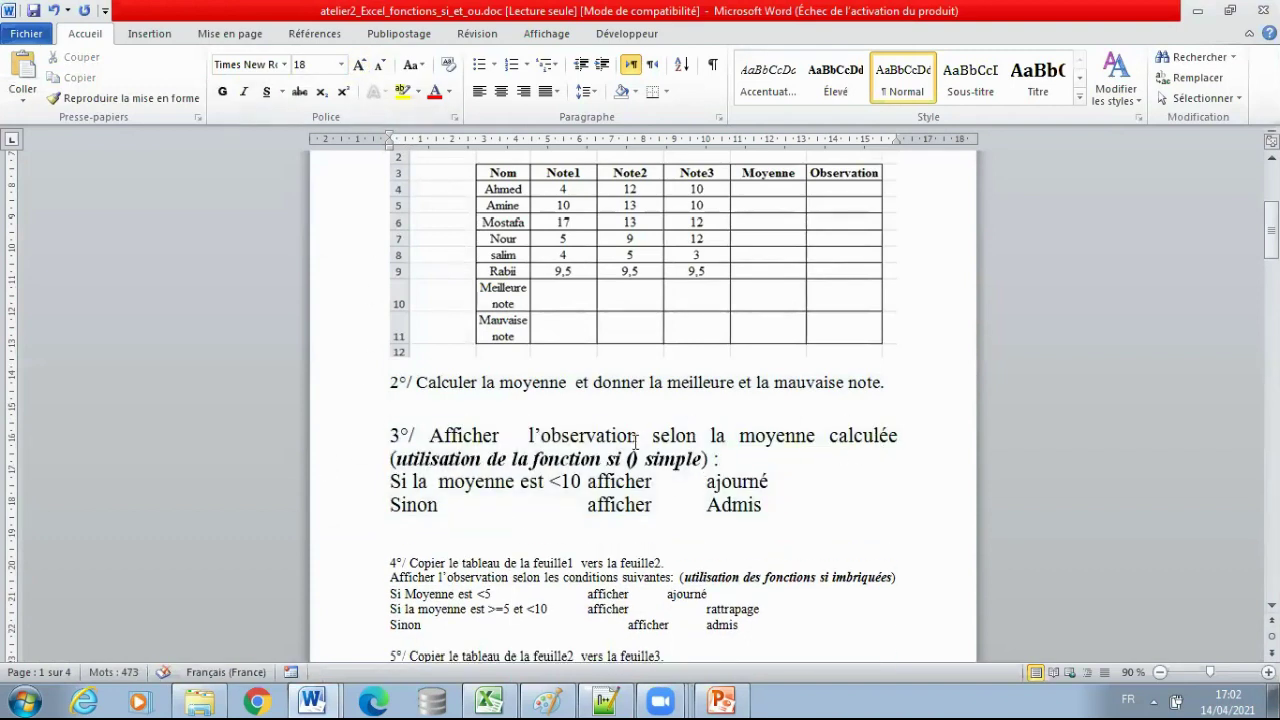
Colour l'observation, moyenne and ajourné red, then switch to the PowerPoint slides.
{"action": "double_click", "coordinate": [598, 437]}
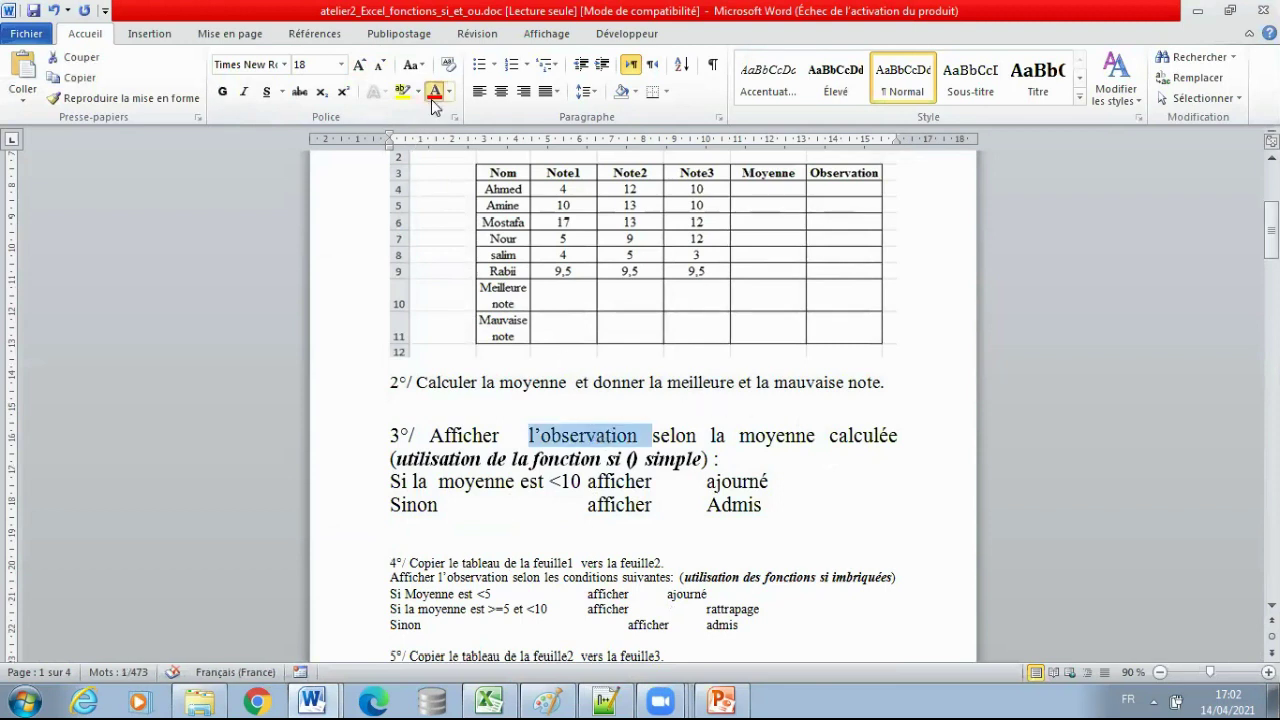
{"action": "left_click", "coordinate": [434, 91]}
{"action": "left_click", "coordinate": [786, 436]}
{"action": "double_click", "coordinate": [786, 436]}
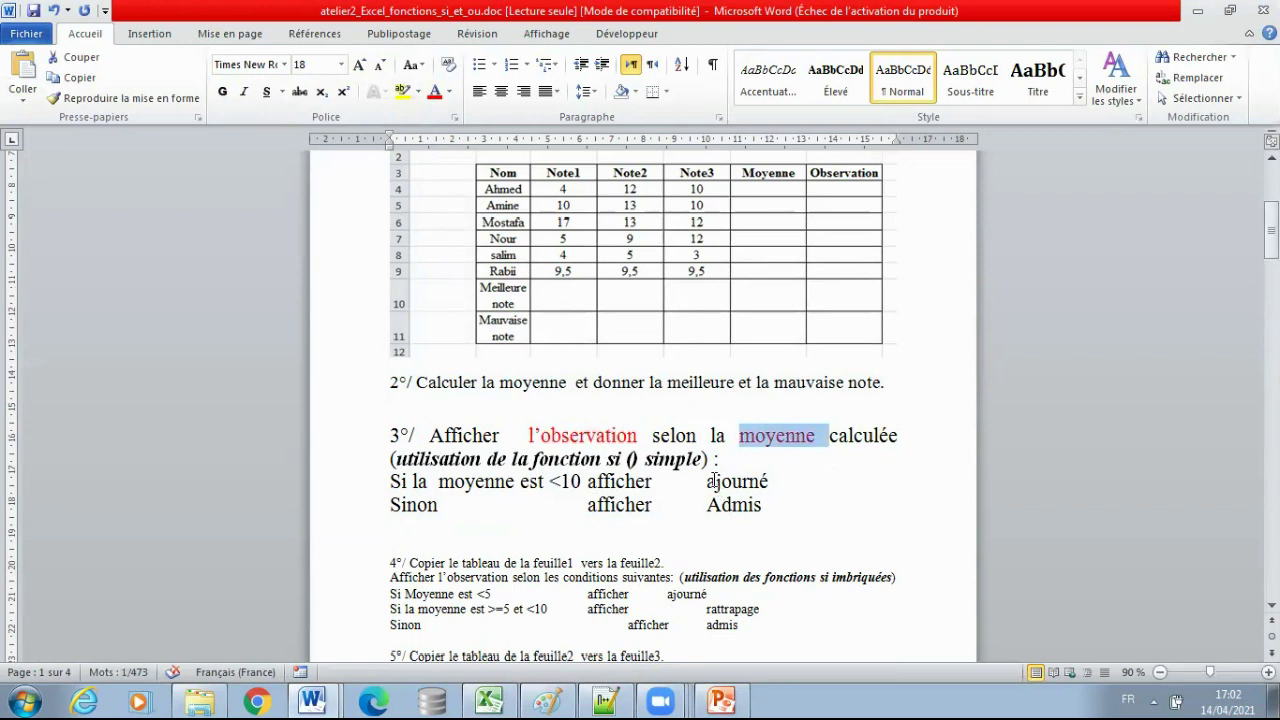
{"action": "left_click_drag", "start_coordinate": [712, 481], "coordinate": [773, 481]}
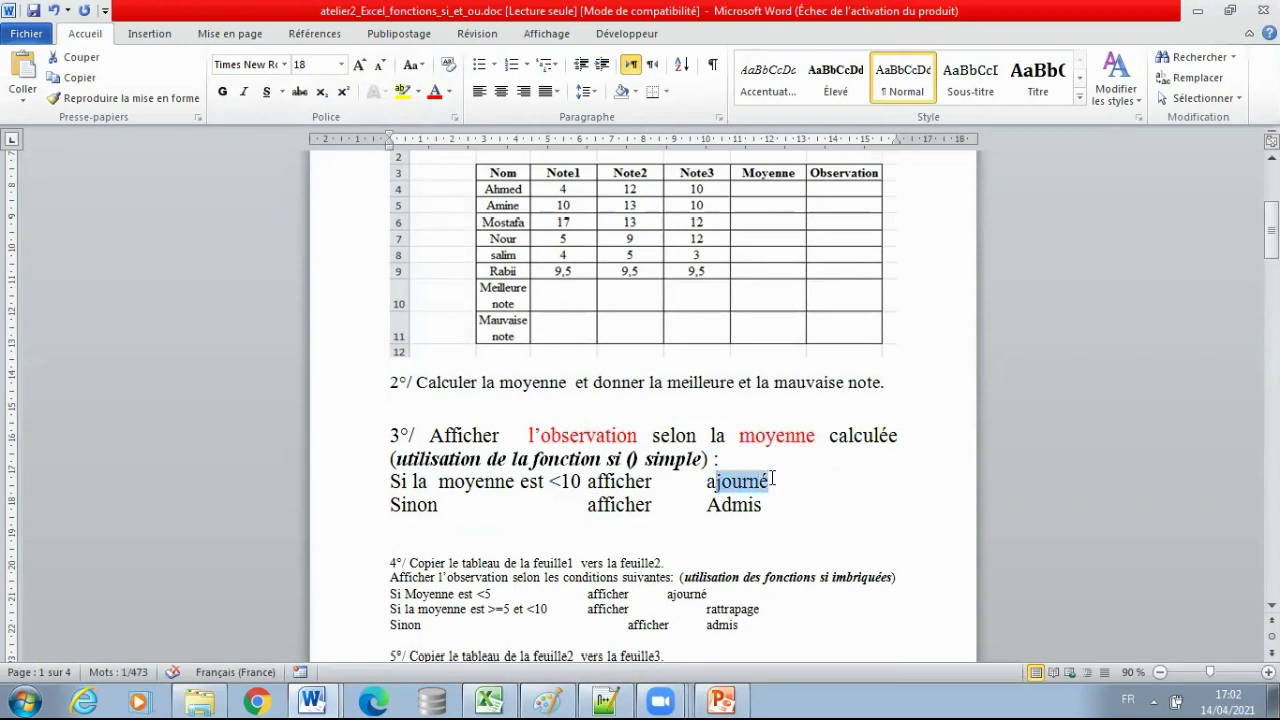
{"action": "double_click", "coordinate": [708, 483]}
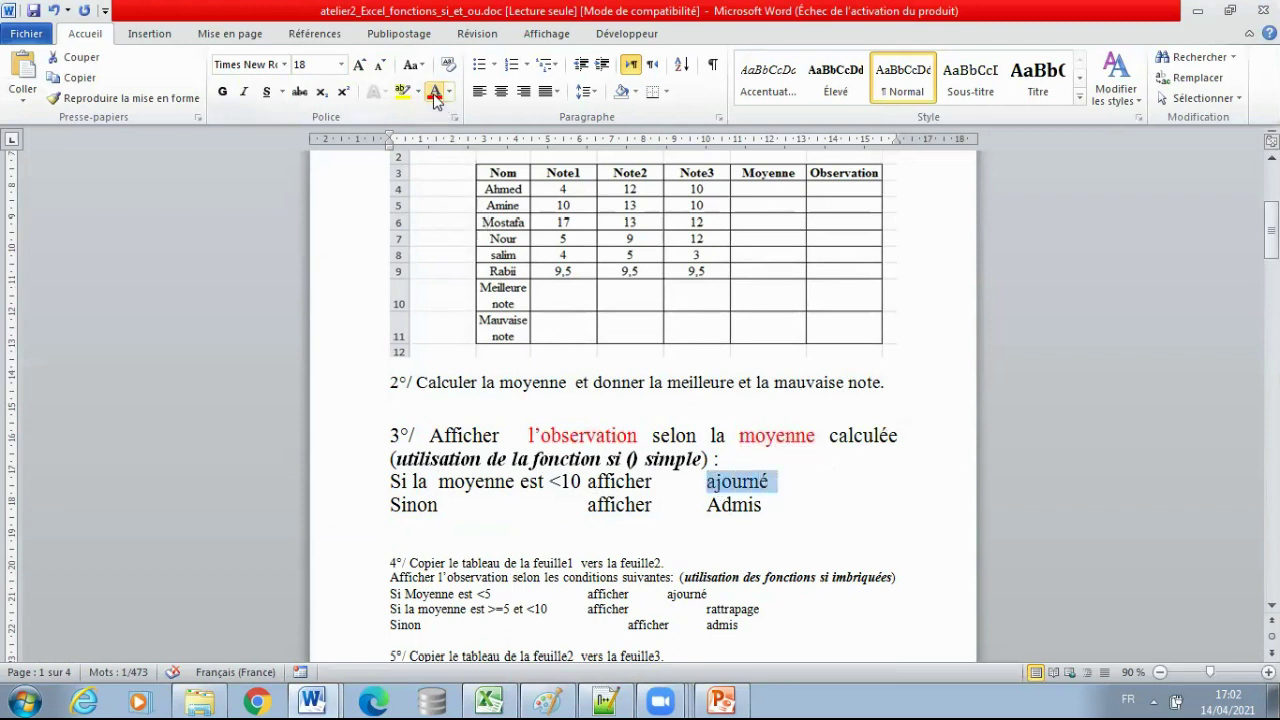
{"action": "left_click", "coordinate": [434, 95]}
{"action": "double_click", "coordinate": [730, 505]}
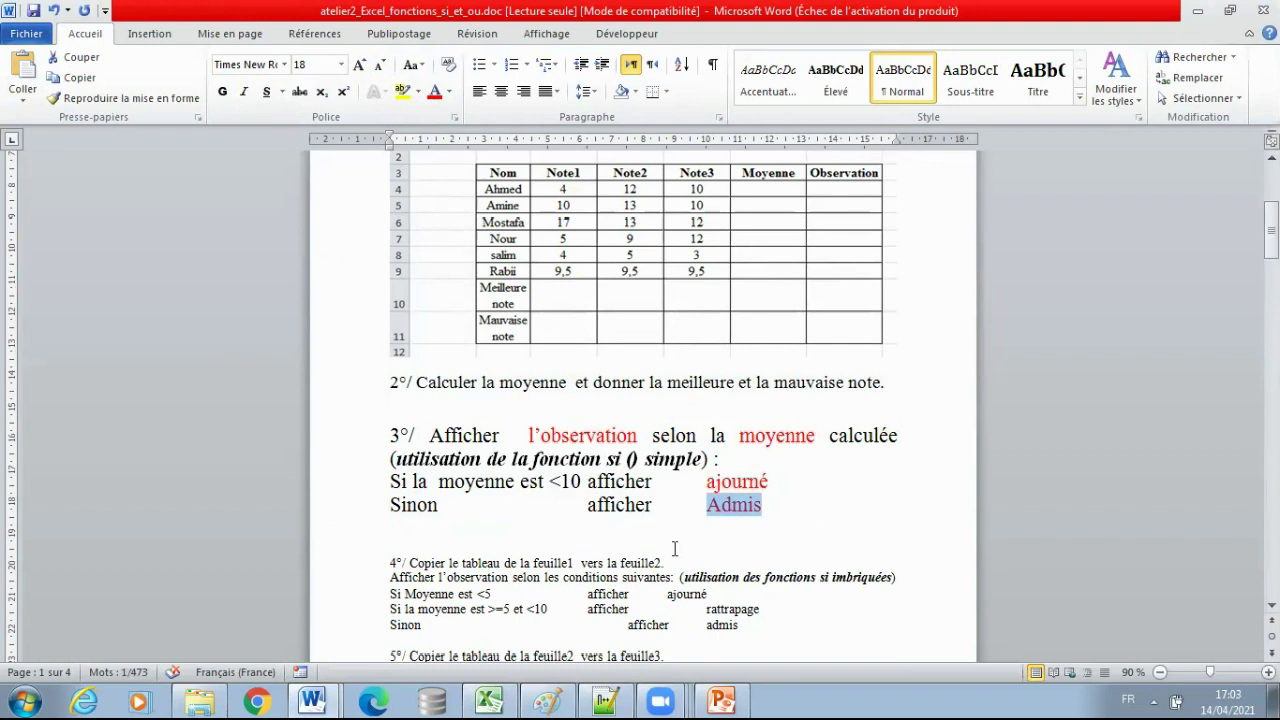
{"action": "left_click", "coordinate": [724, 699]}
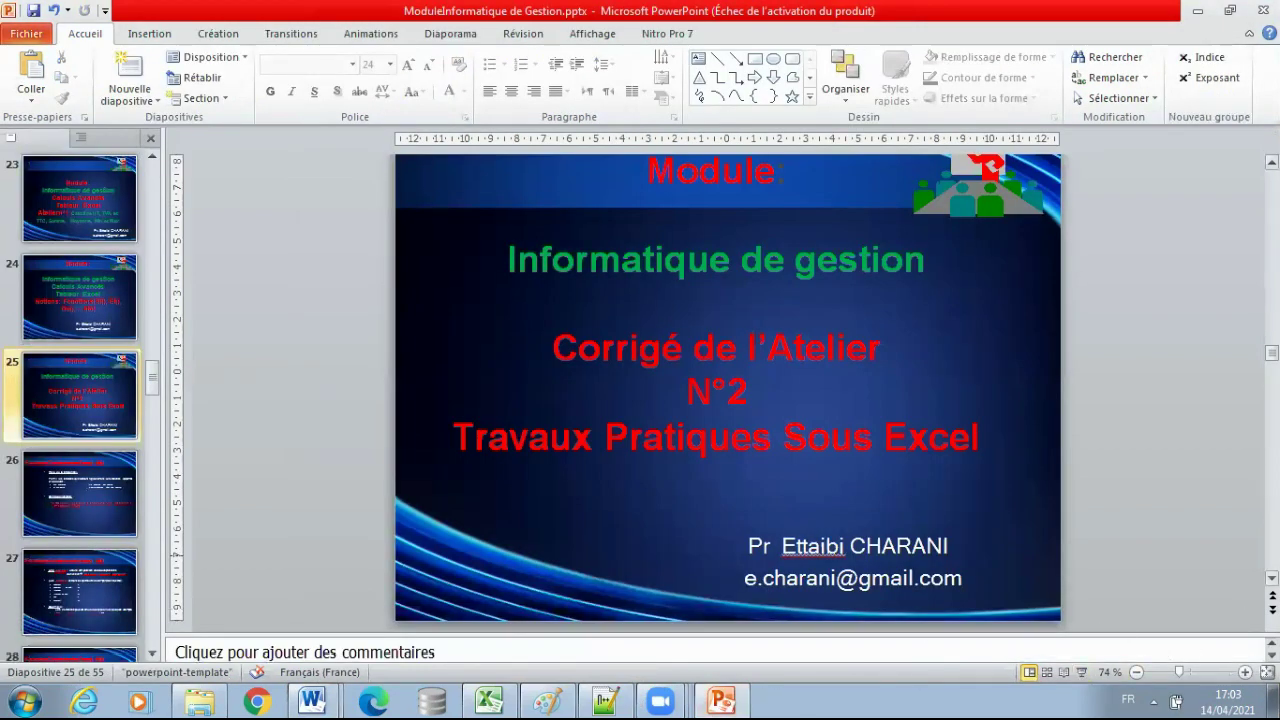
Present slide 26 on SI() syntax full screen, then return to the atelier2 Word document.
{"action": "left_click", "coordinate": [1272, 460]}
{"action": "left_click", "coordinate": [1082, 672]}
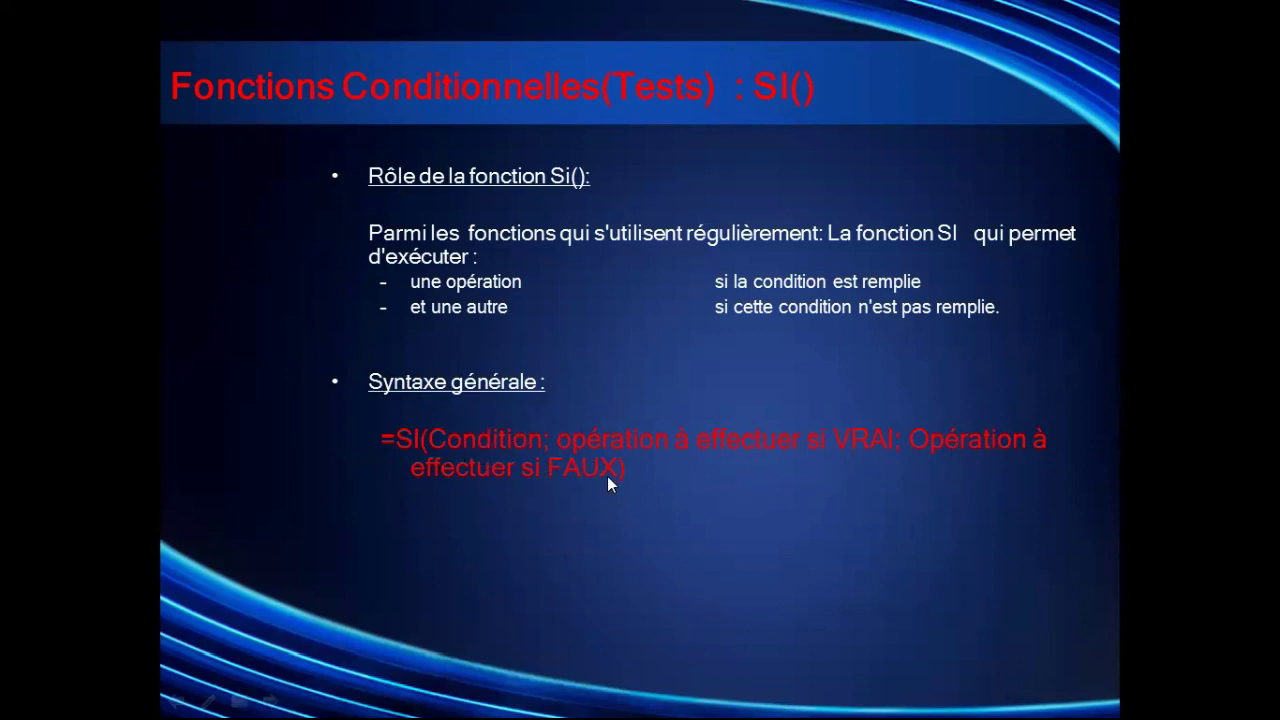
{"action": "key", "text": "Escape"}
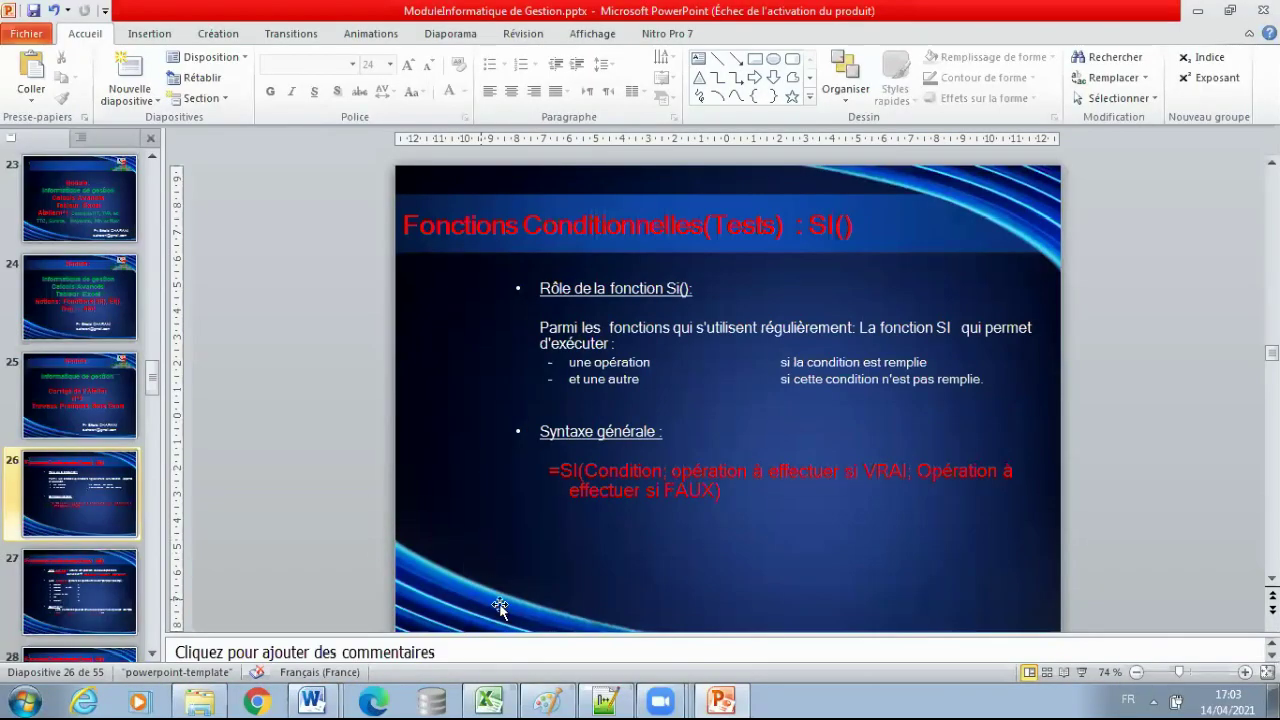
{"action": "mouse_move", "coordinate": [316, 697]}
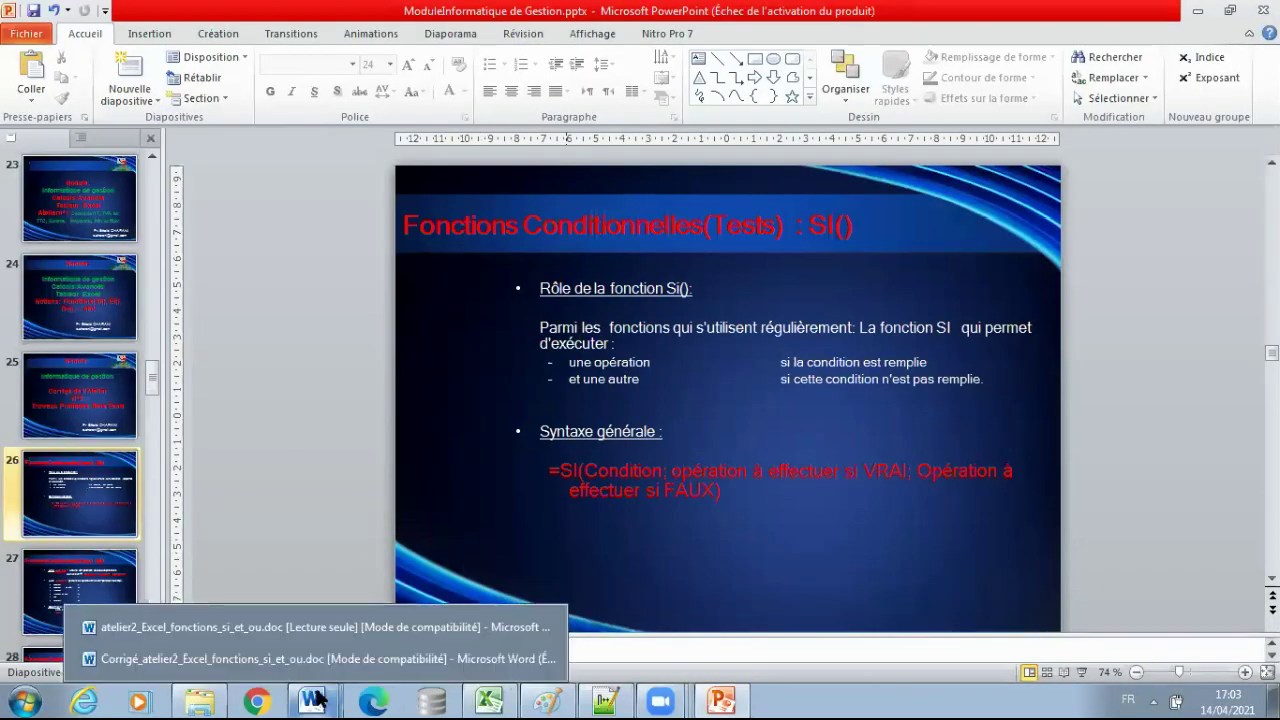
{"action": "left_click", "coordinate": [290, 620]}
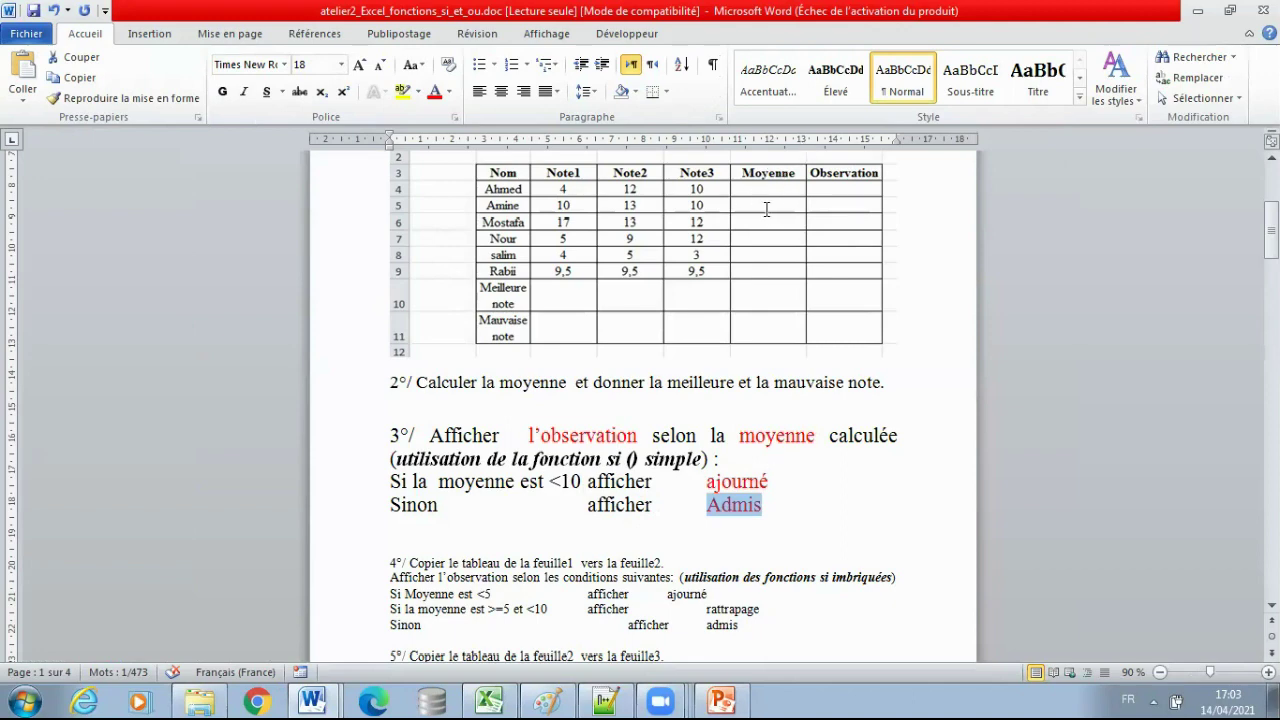
Enter =SI(F4<10;"Ajourné";"Admis") in G4 for Ahmed's observation.
{"action": "left_click", "coordinate": [489, 702]}
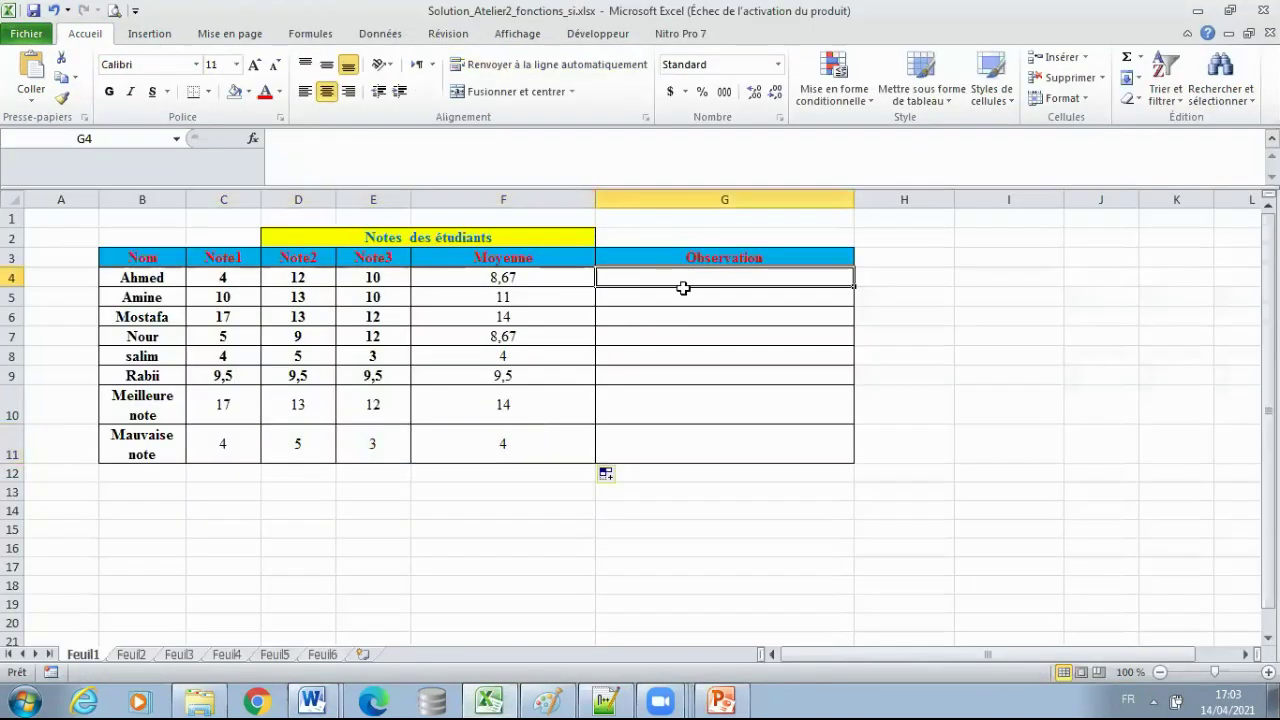
{"action": "type", "text": "=si"}
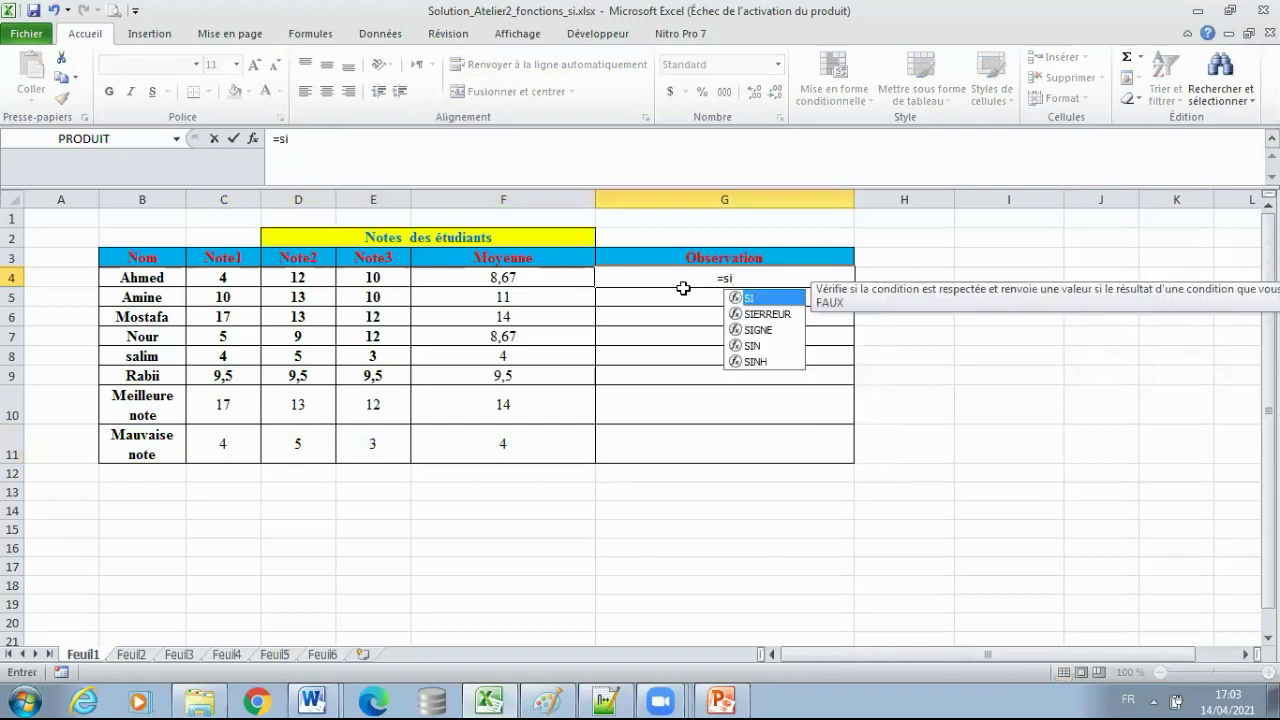
{"action": "type", "text": "("}
{"action": "left_click", "coordinate": [494, 279]}
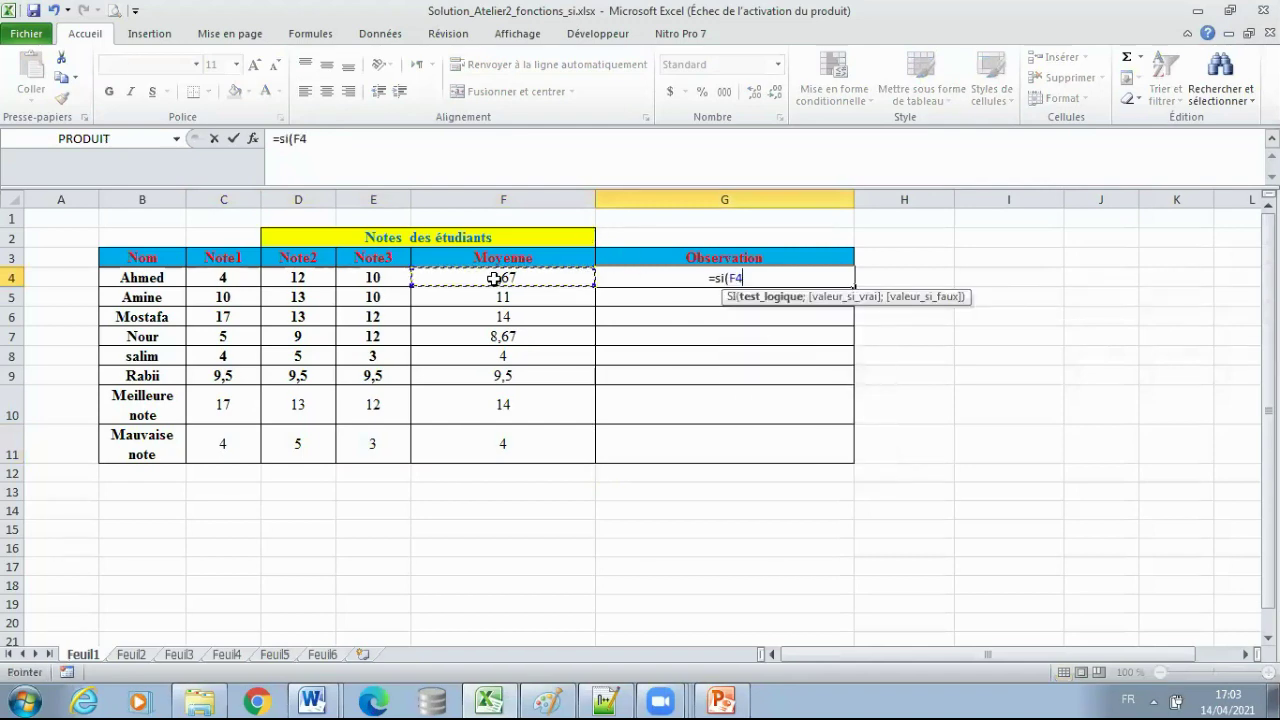
{"action": "type", "text": "<"}
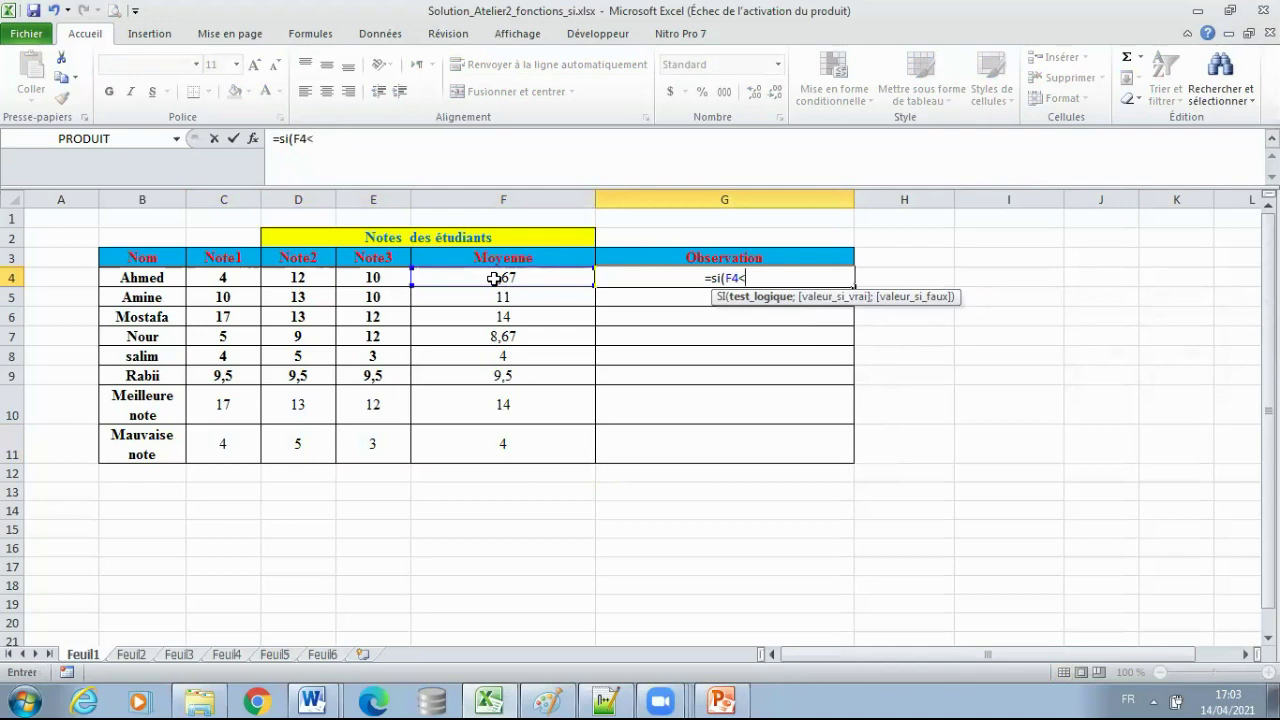
{"action": "type", "text": "10;"}
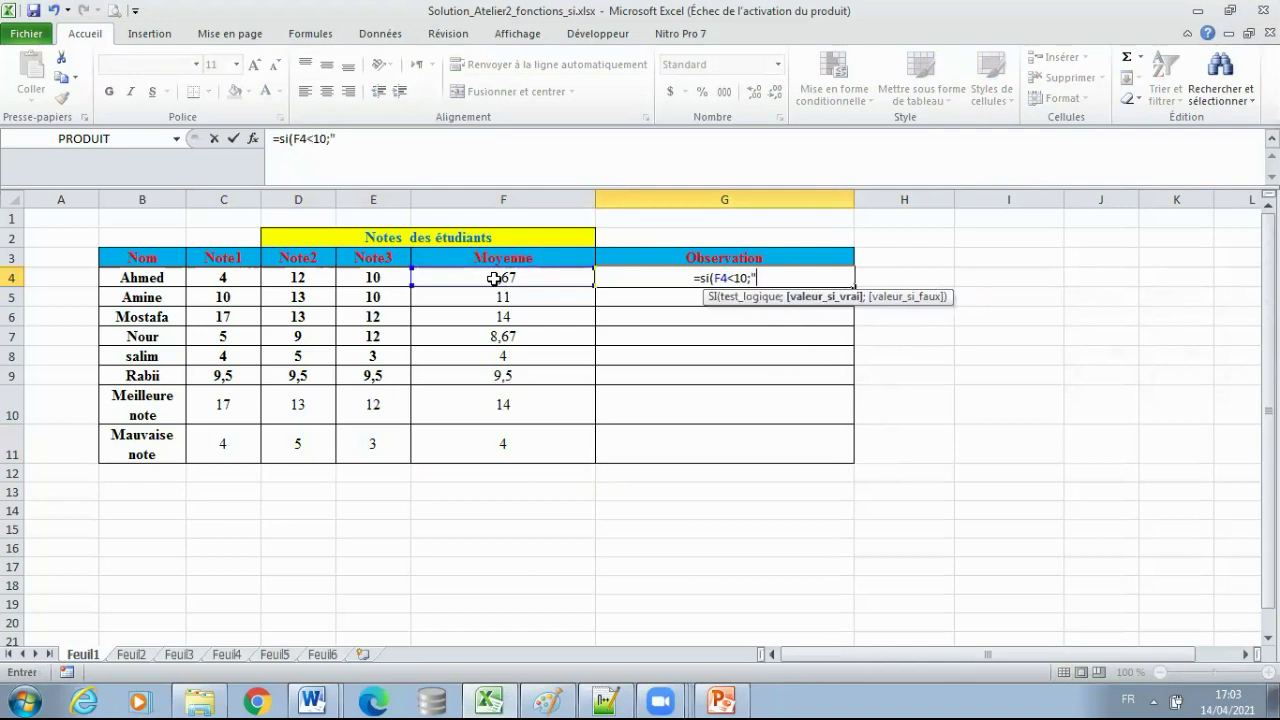
{"action": "type", "text": "\"Ajourn"}
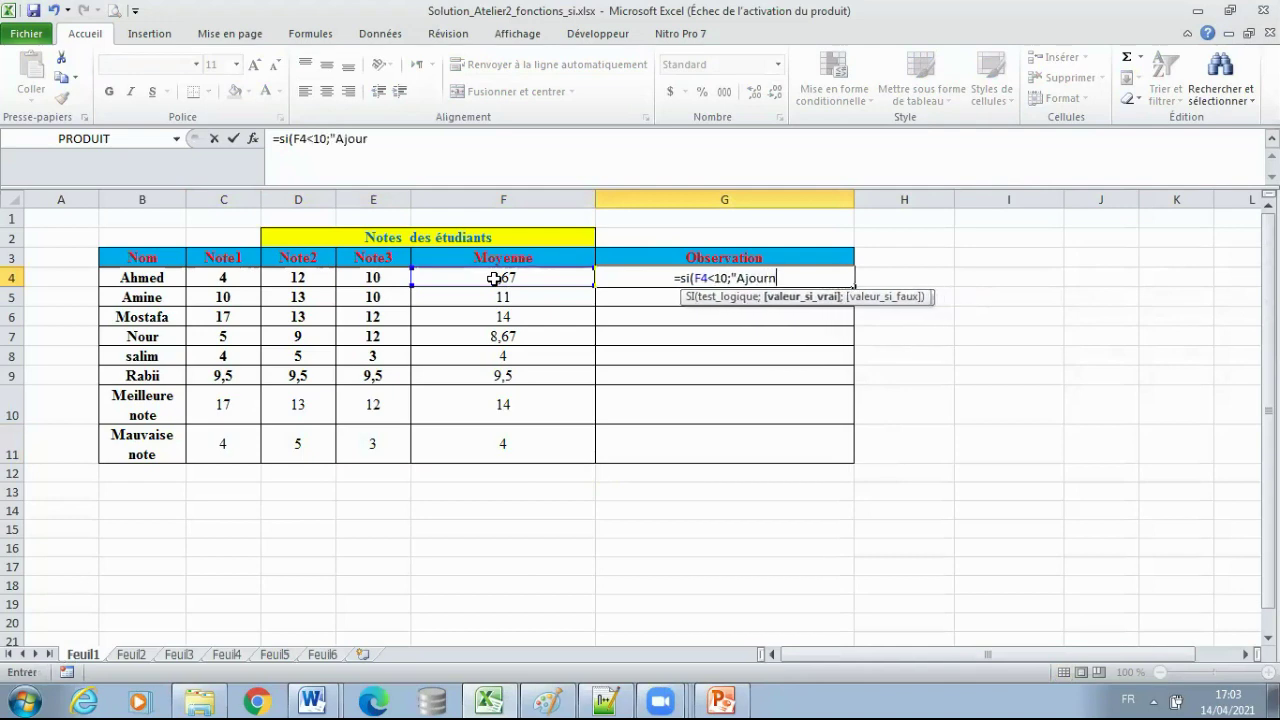
{"action": "type", "text": "é\""}
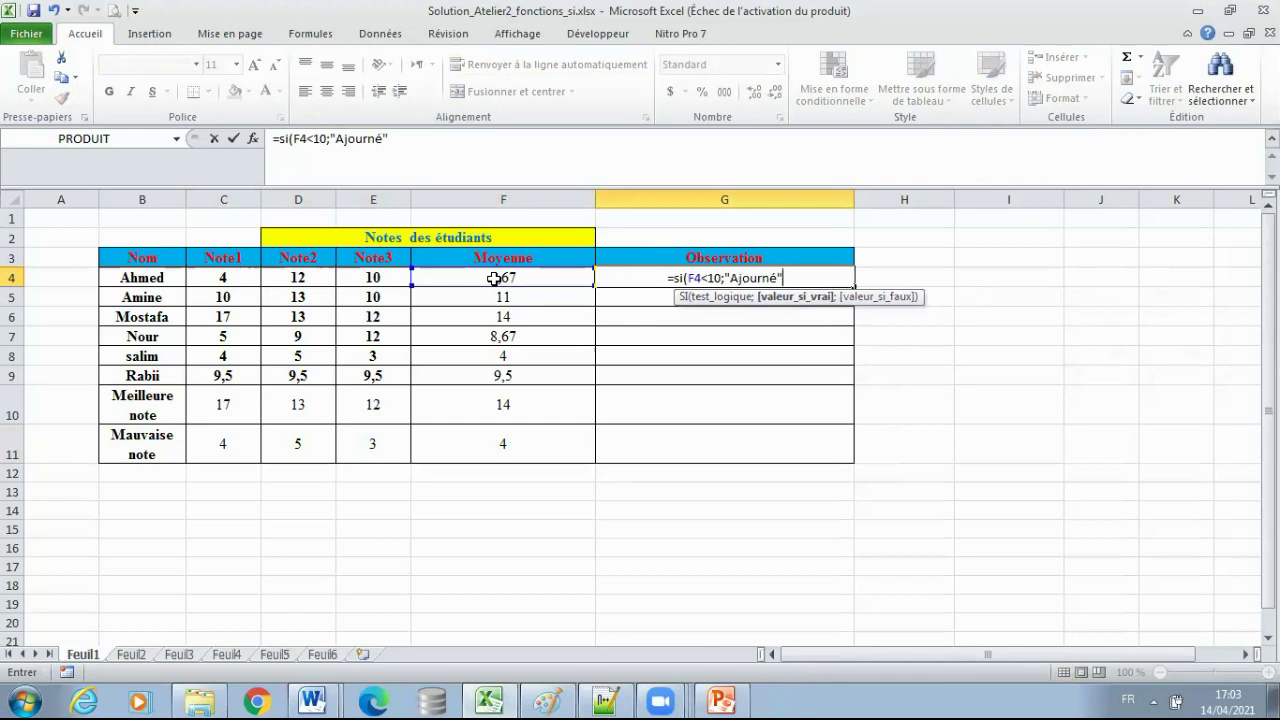
{"action": "type", "text": ";\"Ad"}
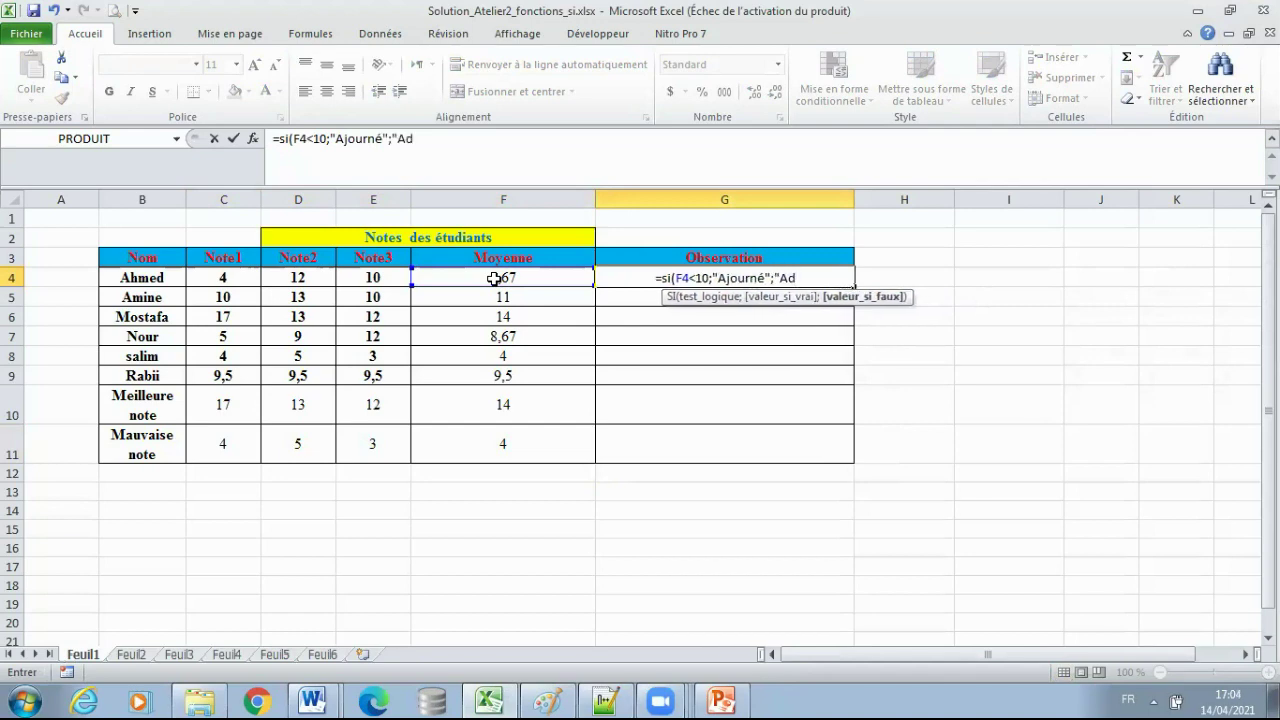
{"action": "type", "text": "mis\""}
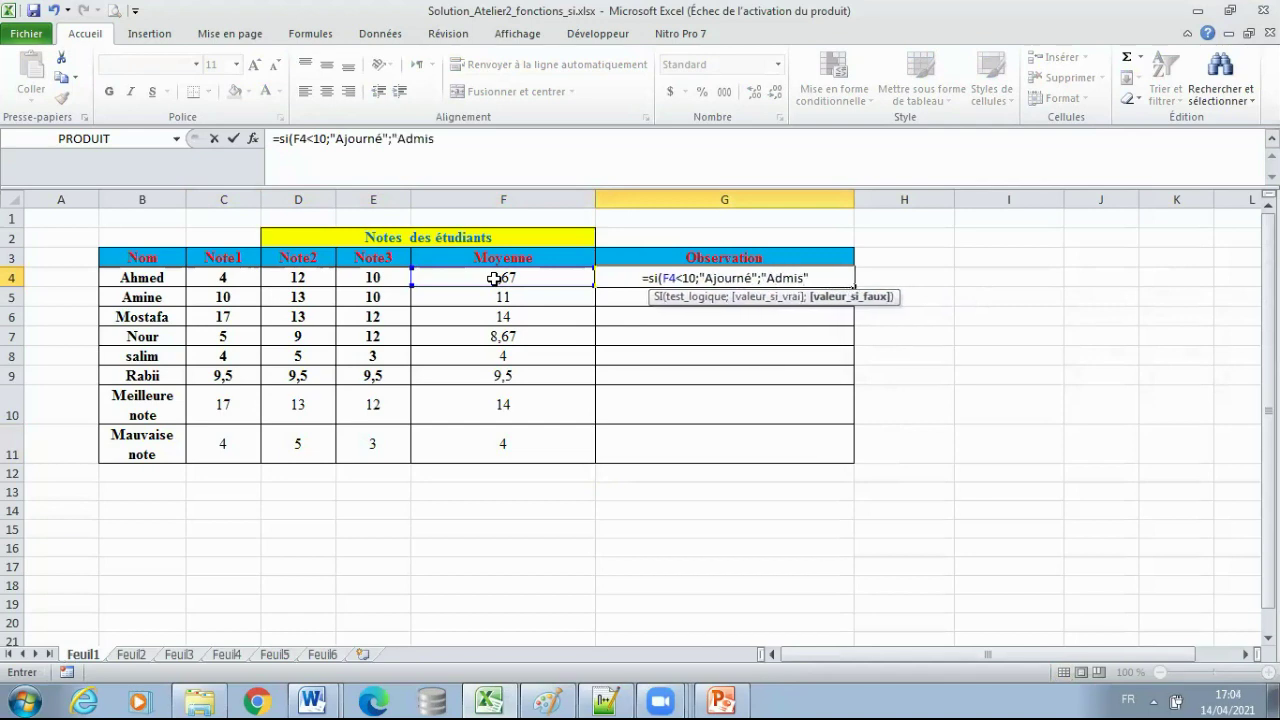
{"action": "type", "text": ")"}
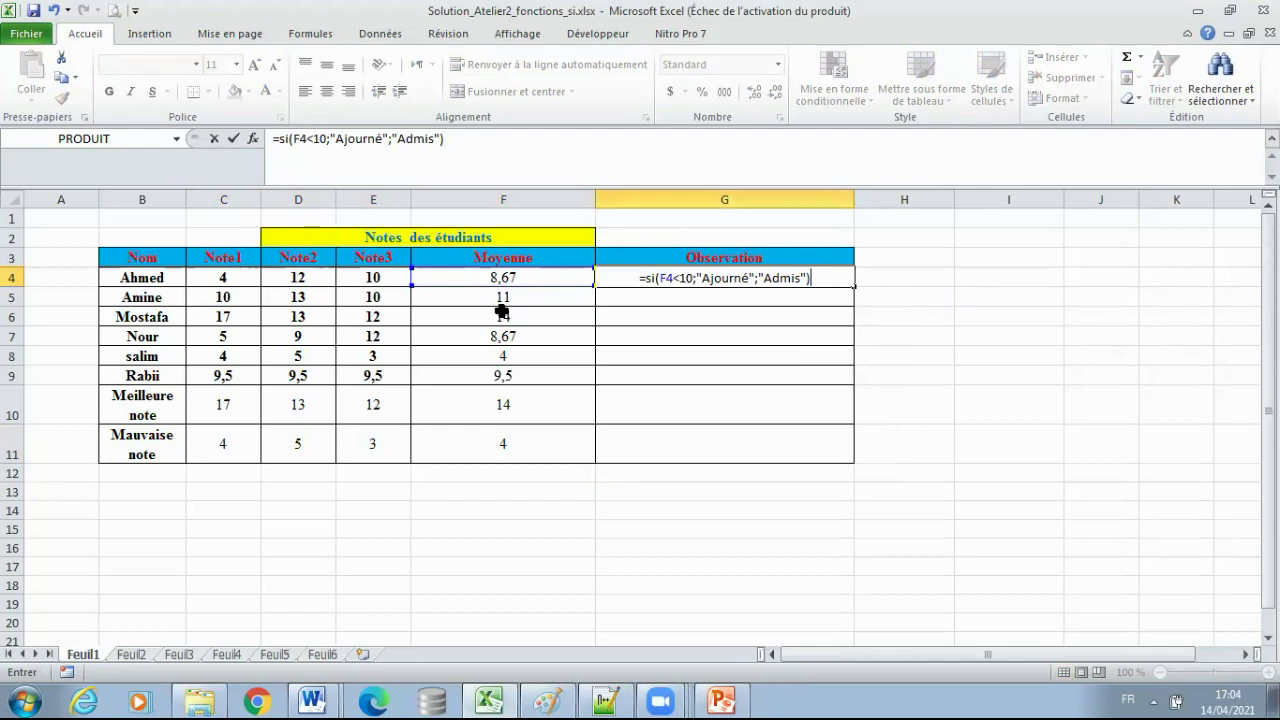
{"action": "key", "text": "Return"}
Fill the Observation formula down to G9 and check the averages in F5–F9.
{"action": "left_click", "coordinate": [752, 272]}
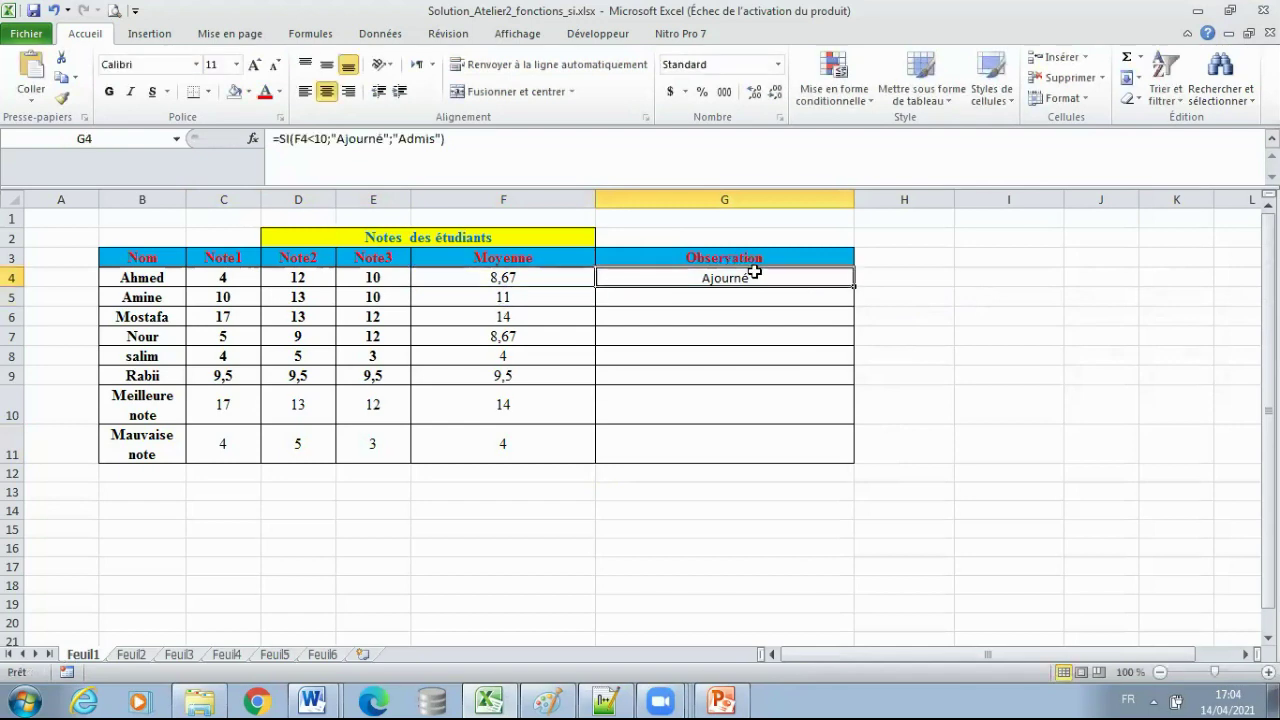
{"action": "left_click_drag", "start_coordinate": [857, 288], "coordinate": [814, 390]}
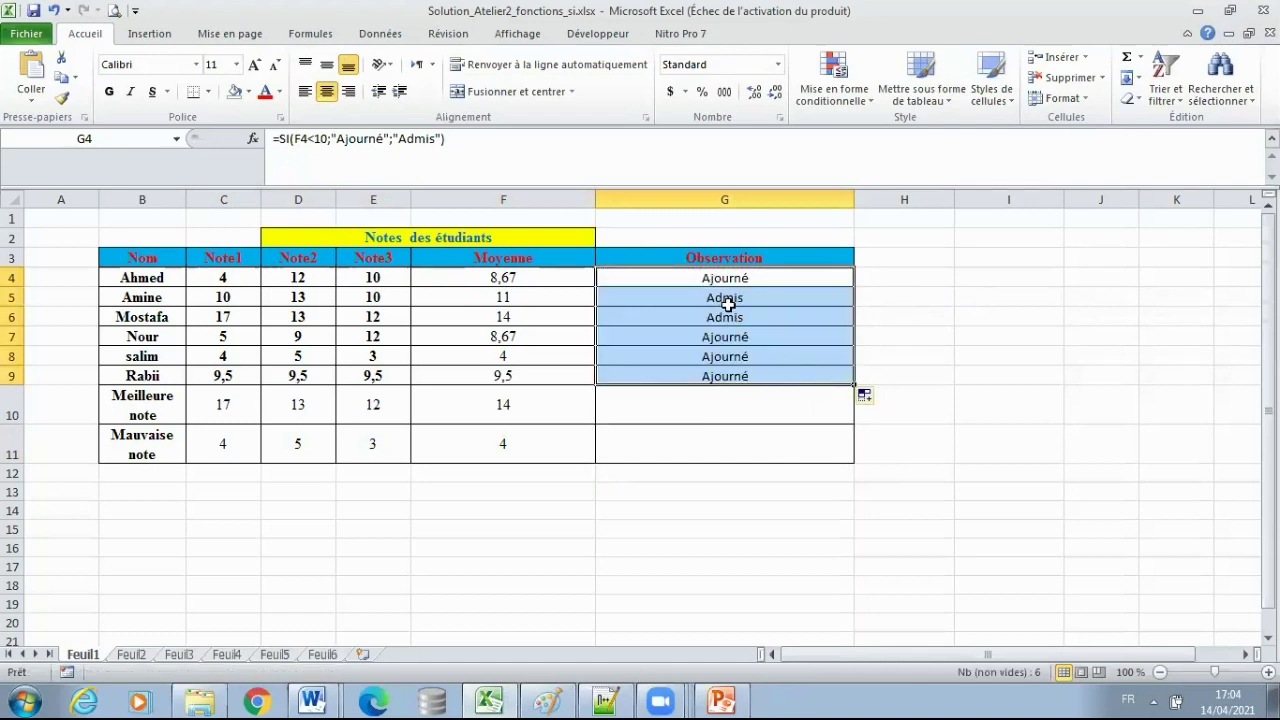
{"action": "left_click", "coordinate": [543, 298]}
{"action": "left_click", "coordinate": [548, 319]}
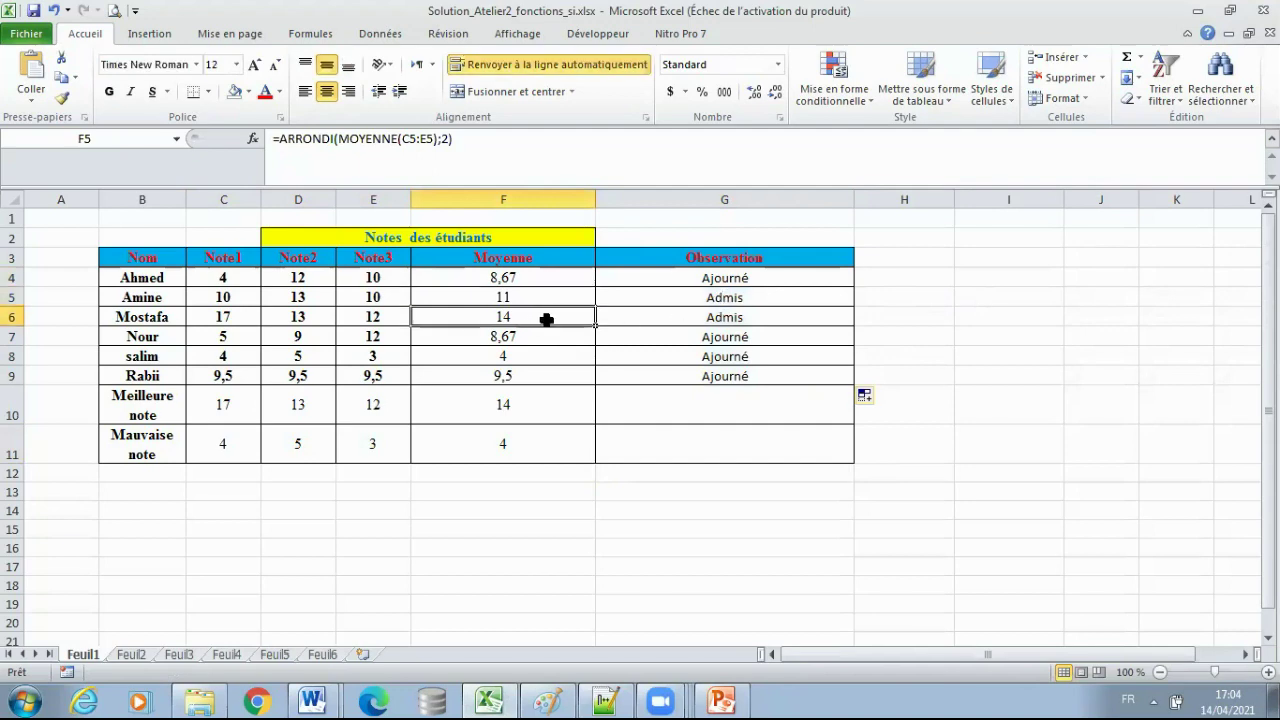
{"action": "left_click", "coordinate": [714, 277]}
{"action": "left_click", "coordinate": [527, 354]}
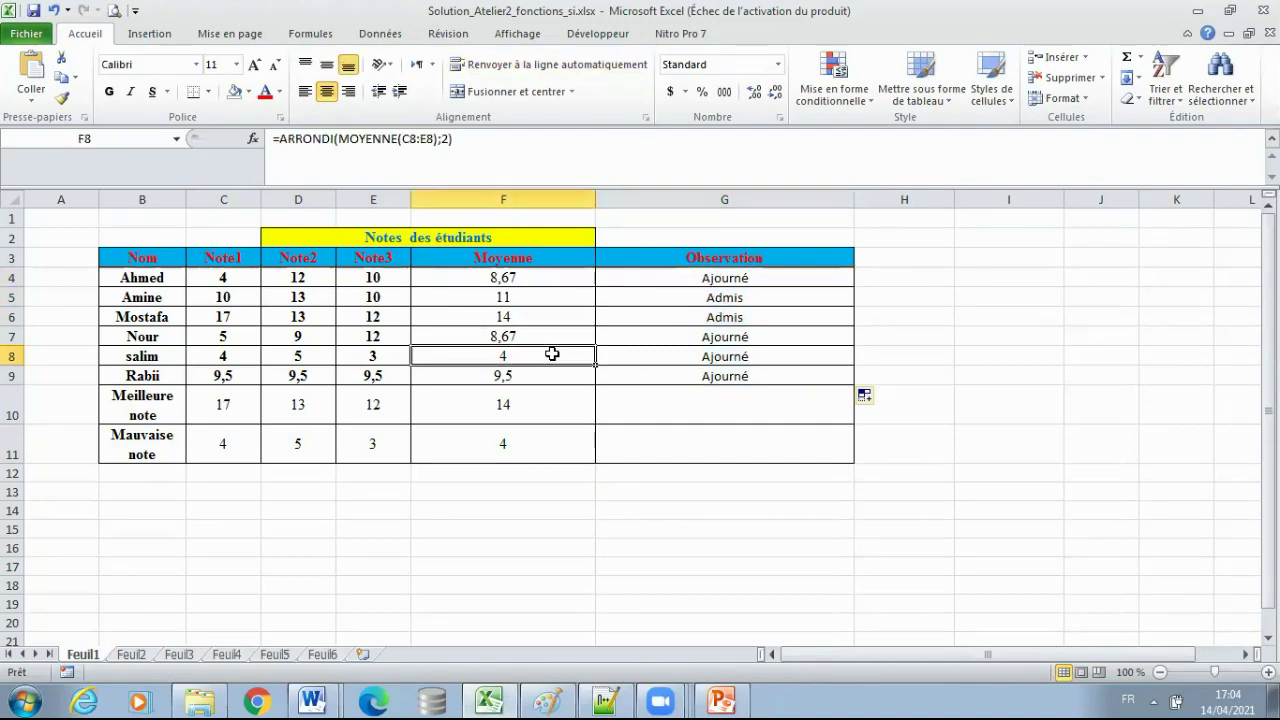
{"action": "left_click", "coordinate": [543, 378]}
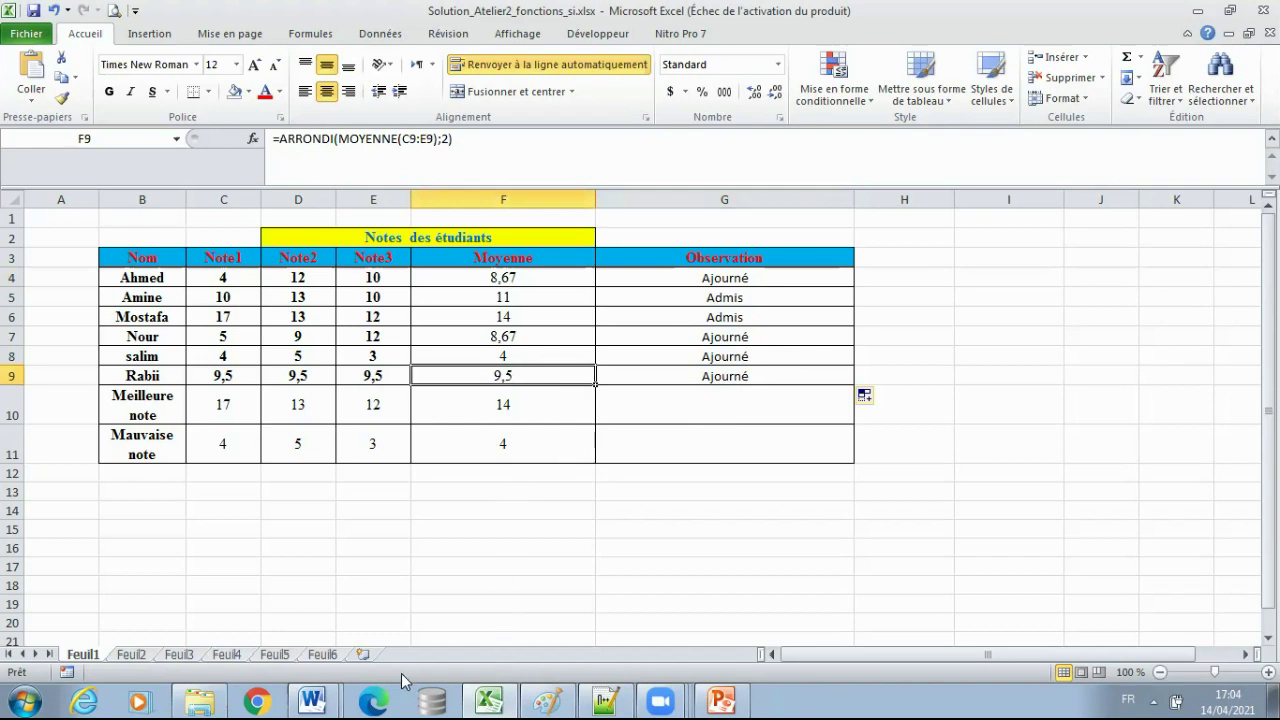
Show the Observation section of the solution notes and highlight line 13's simple SI formula.
{"action": "mouse_move", "coordinate": [320, 700]}
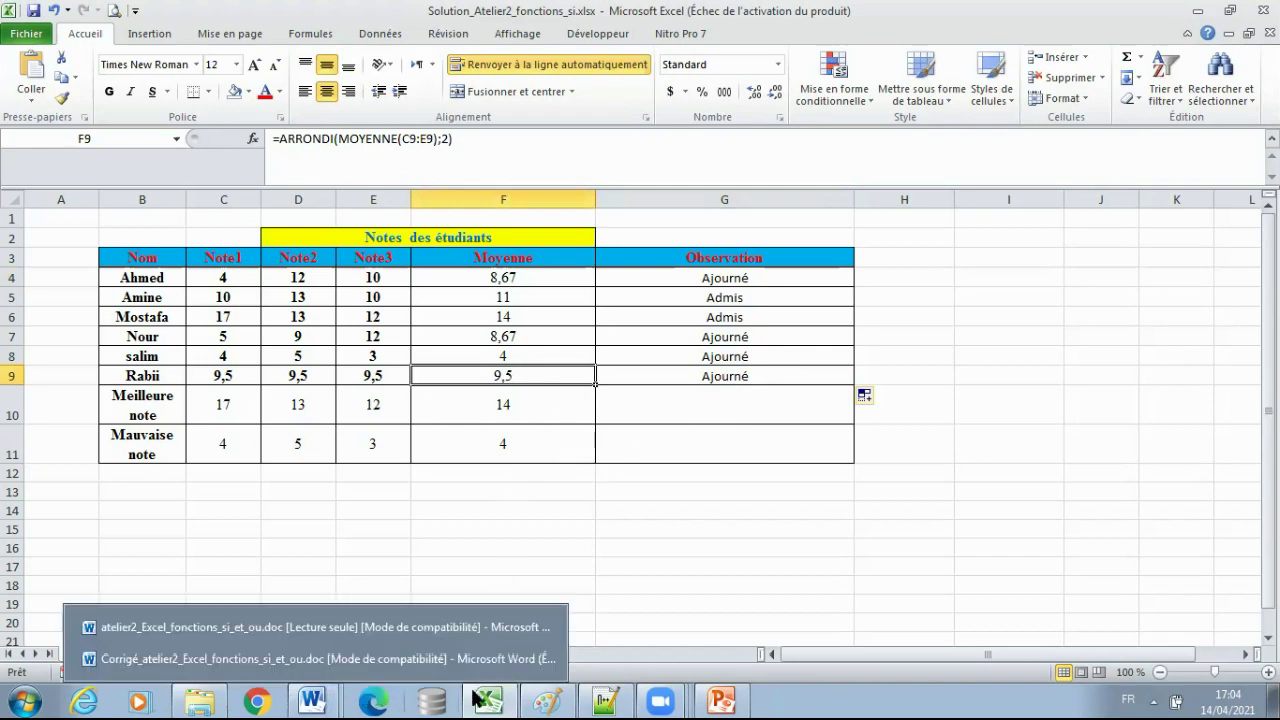
{"action": "left_click", "coordinate": [606, 700]}
{"action": "scroll", "coordinate": [390, 378], "scroll_direction": "down", "scroll_amount": 2}
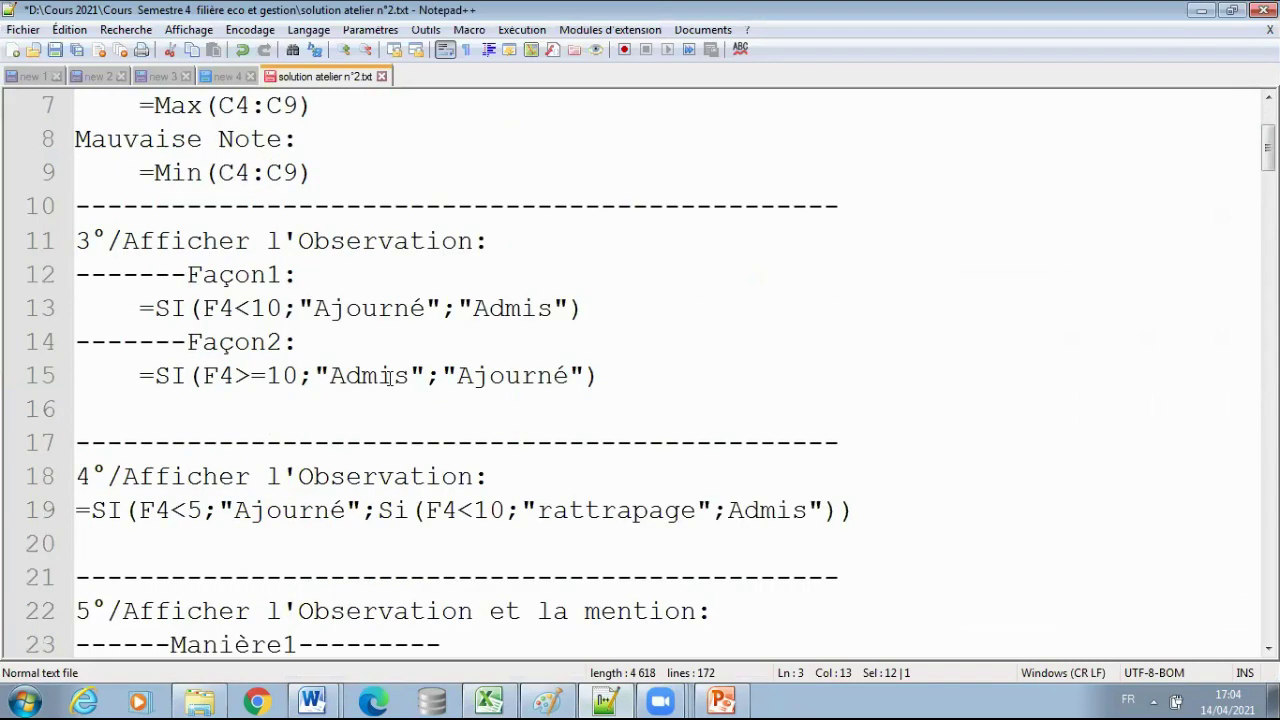
{"action": "left_click_drag", "start_coordinate": [136, 306], "coordinate": [623, 306]}
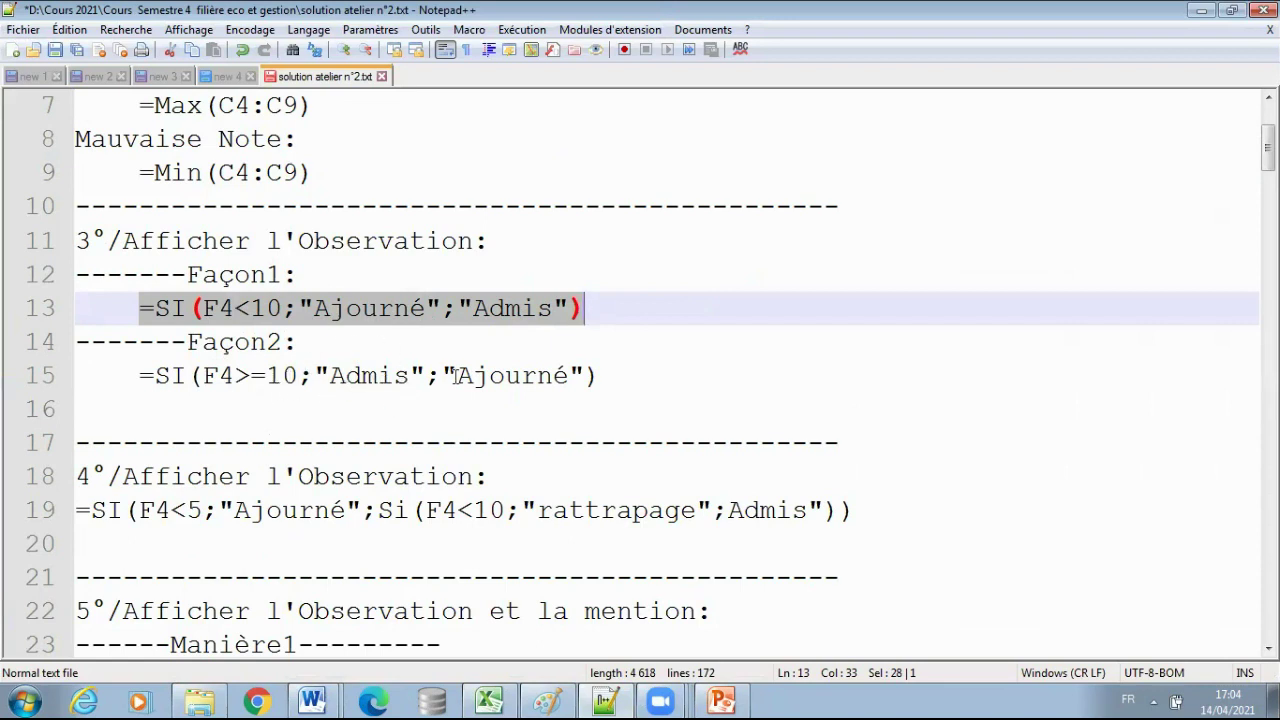
{"action": "left_click", "coordinate": [180, 316]}
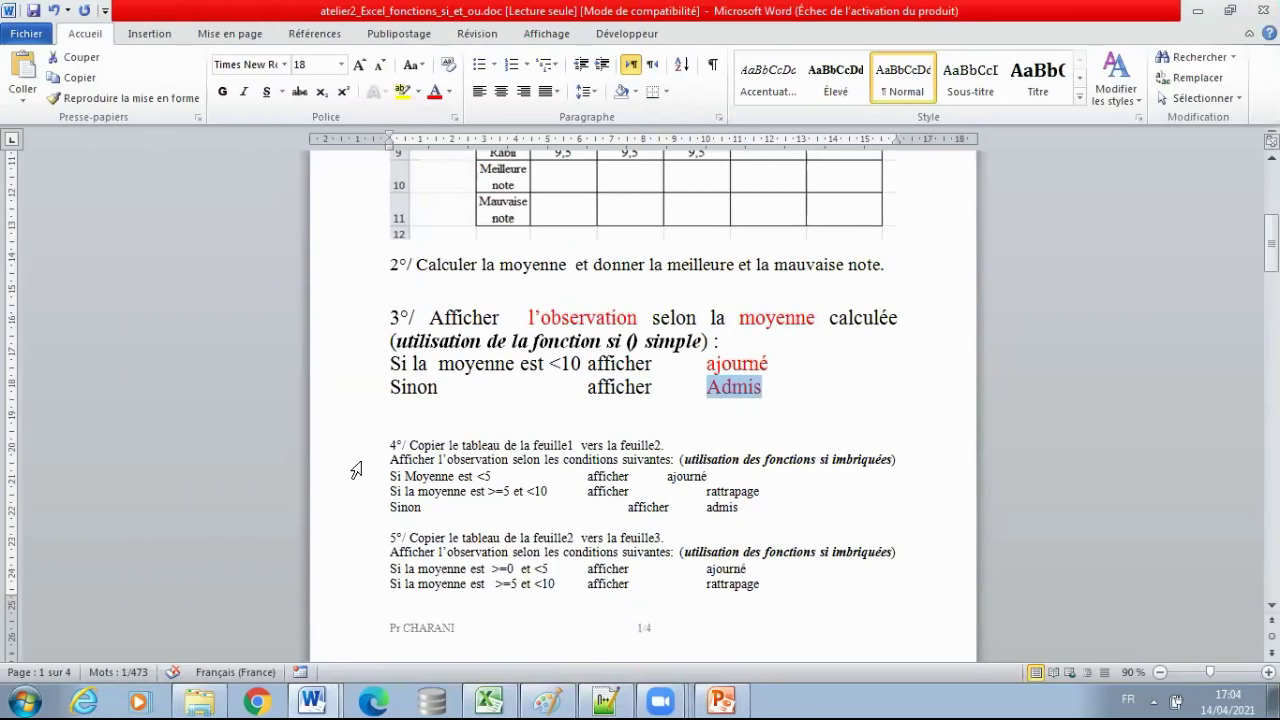
Enlarge question 4's text to 16 pt and remove the extra tabs on the Sinon line.
{"action": "left_click", "coordinate": [358, 447]}
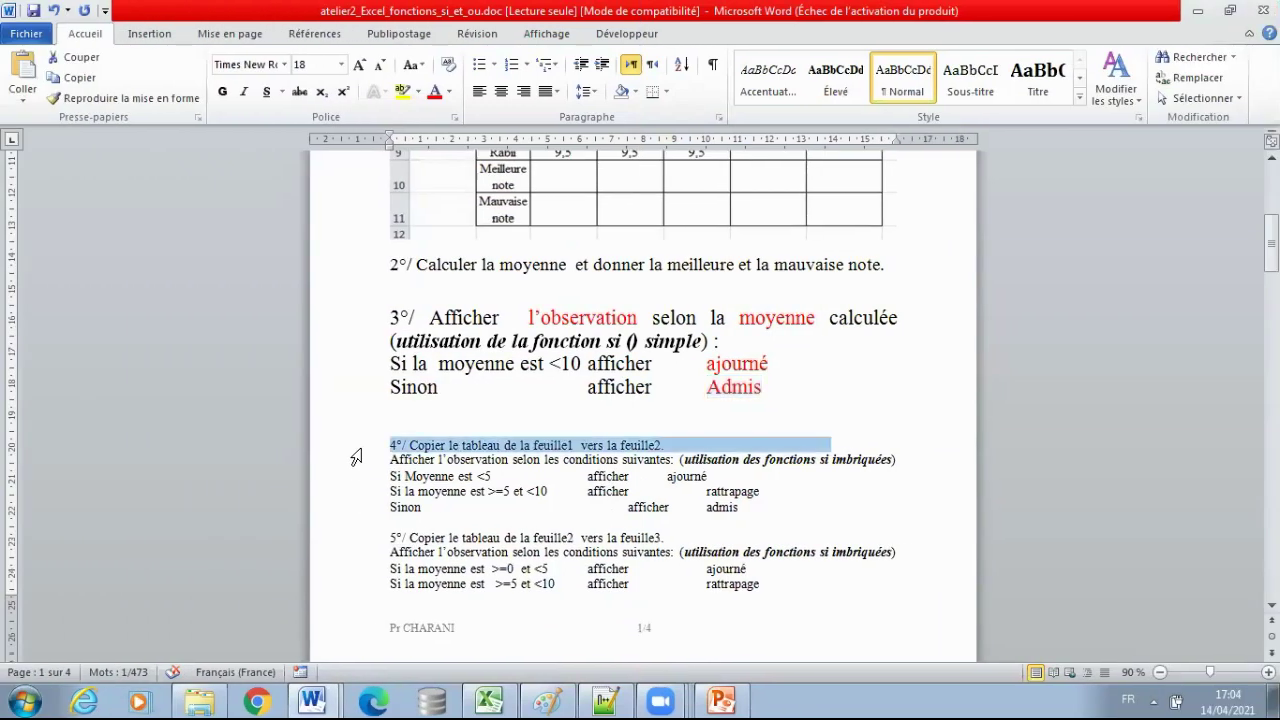
{"action": "left_click_drag", "start_coordinate": [356, 457], "coordinate": [356, 512]}
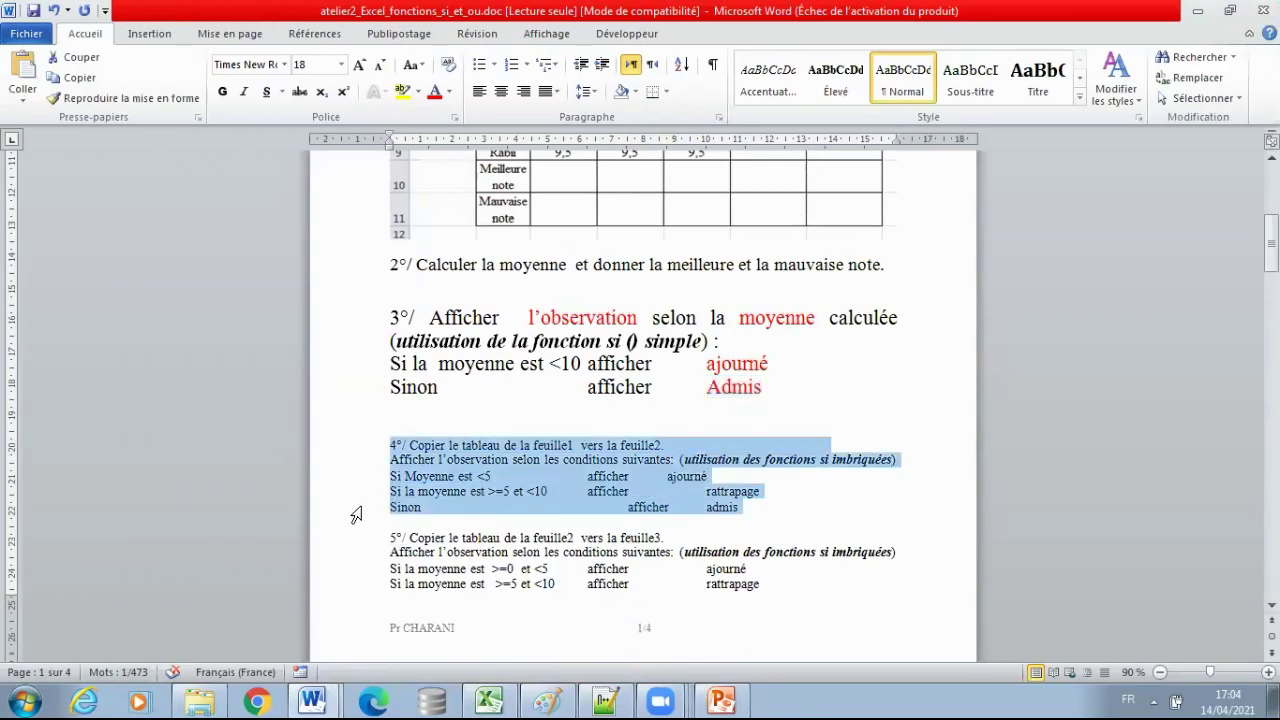
{"action": "left_click", "coordinate": [359, 65]}
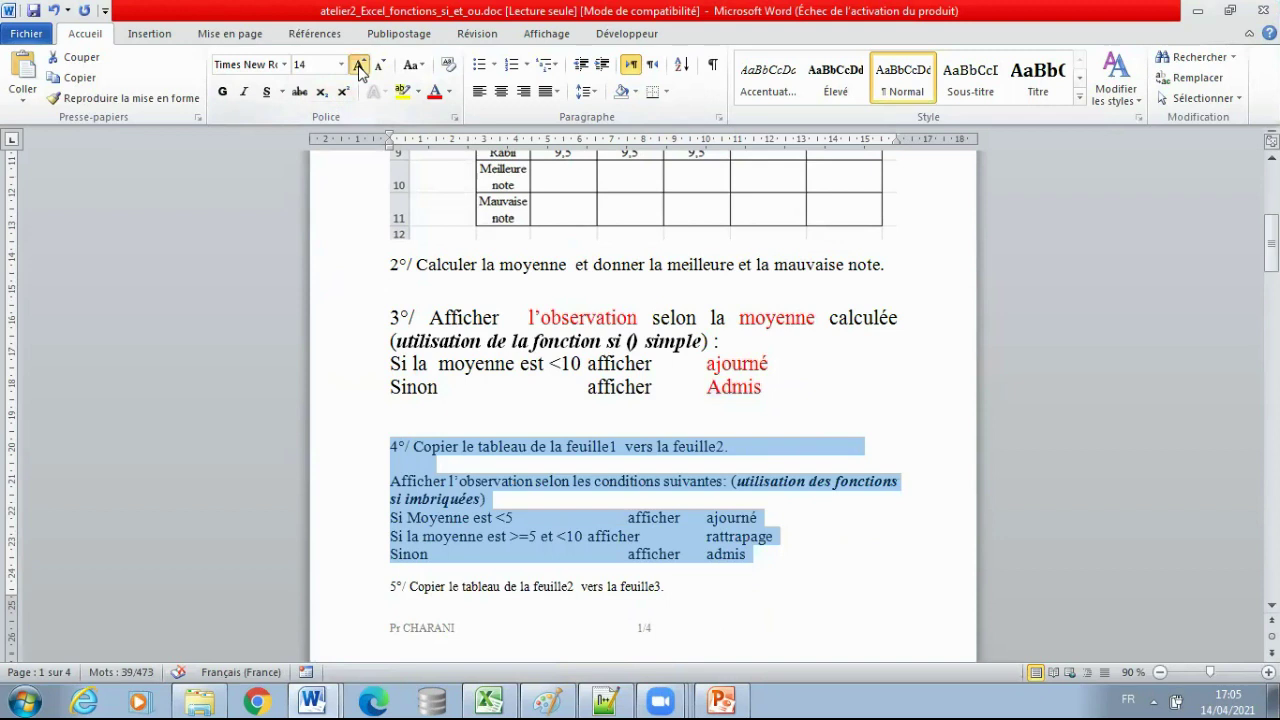
{"action": "key", "text": "ctrl+shift+greater"}
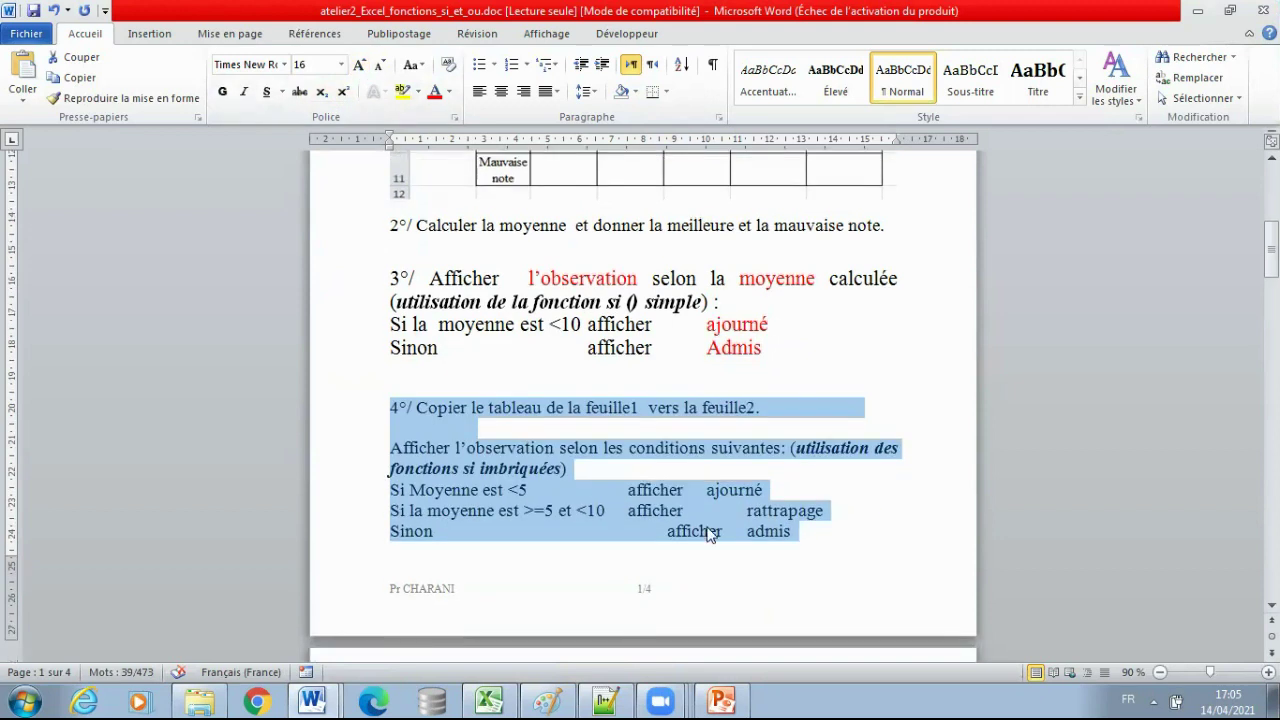
{"action": "left_click", "coordinate": [668, 532]}
{"action": "key", "text": "BackSpace"}
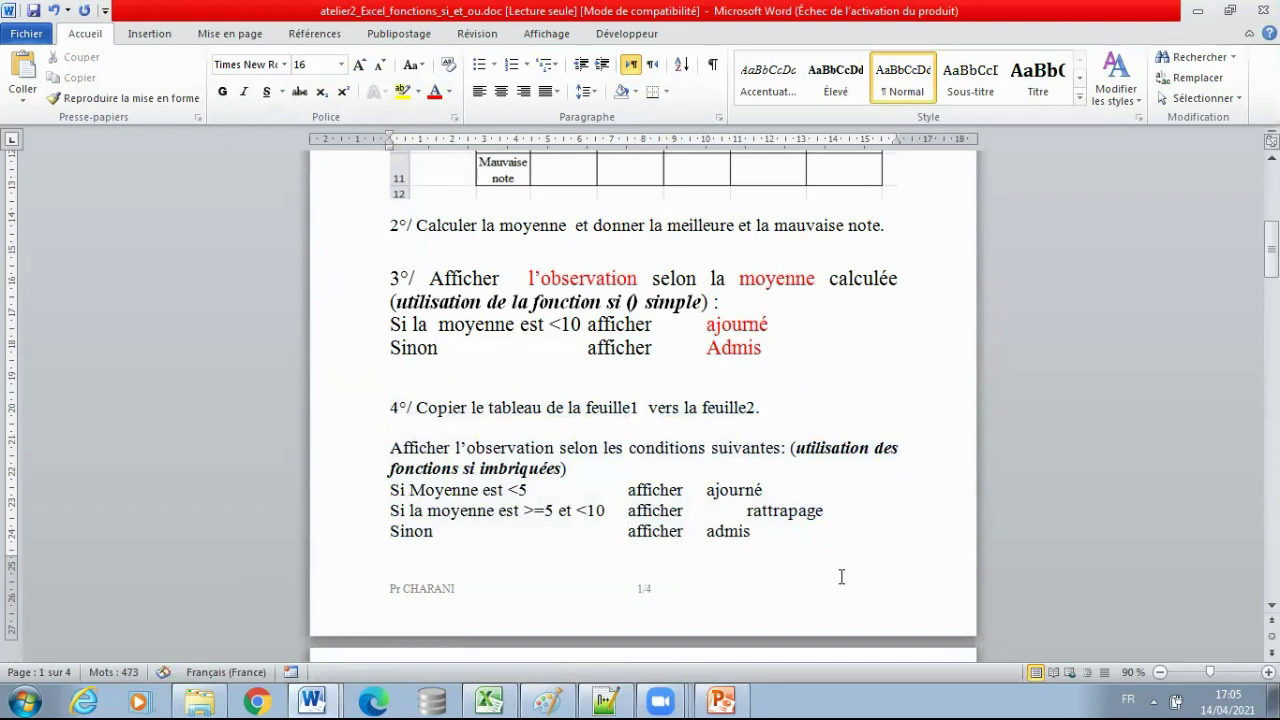
{"action": "key", "text": "BackSpace"}
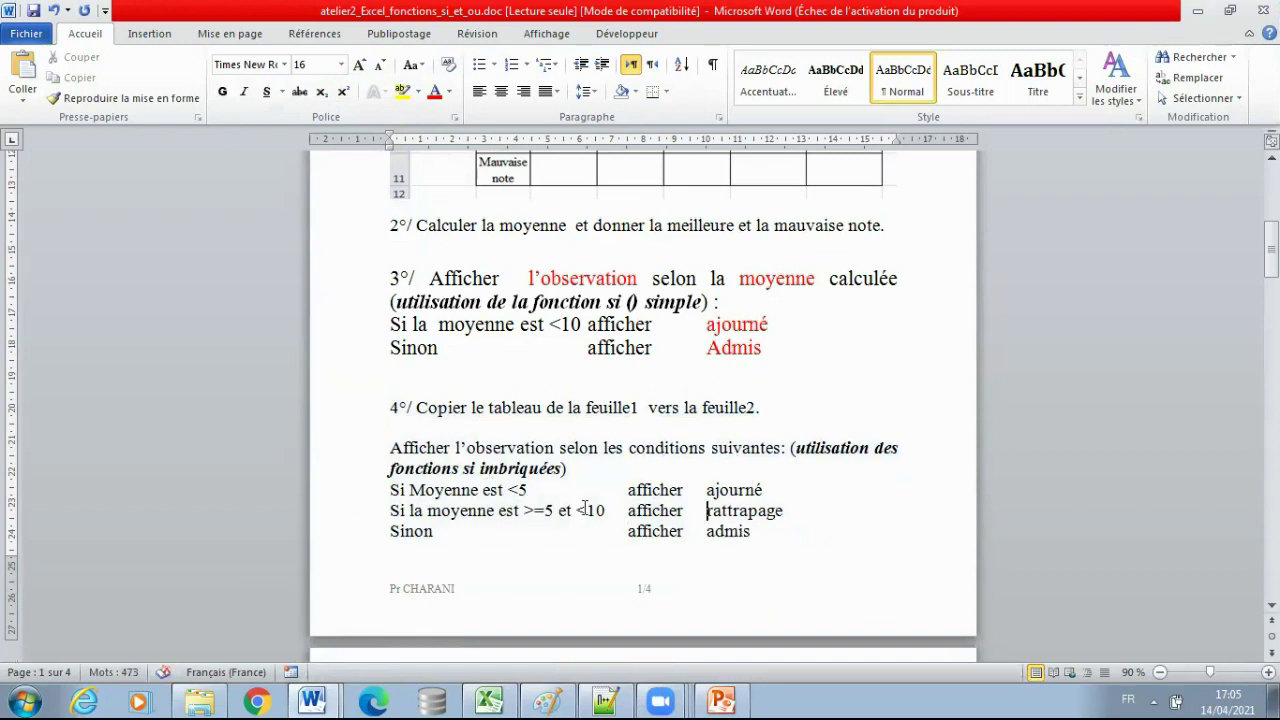
Capitalise the outcomes to Ajourné, Rattrapage and Admis, then return to the Excel workbook.
{"action": "double_click", "coordinate": [519, 470]}
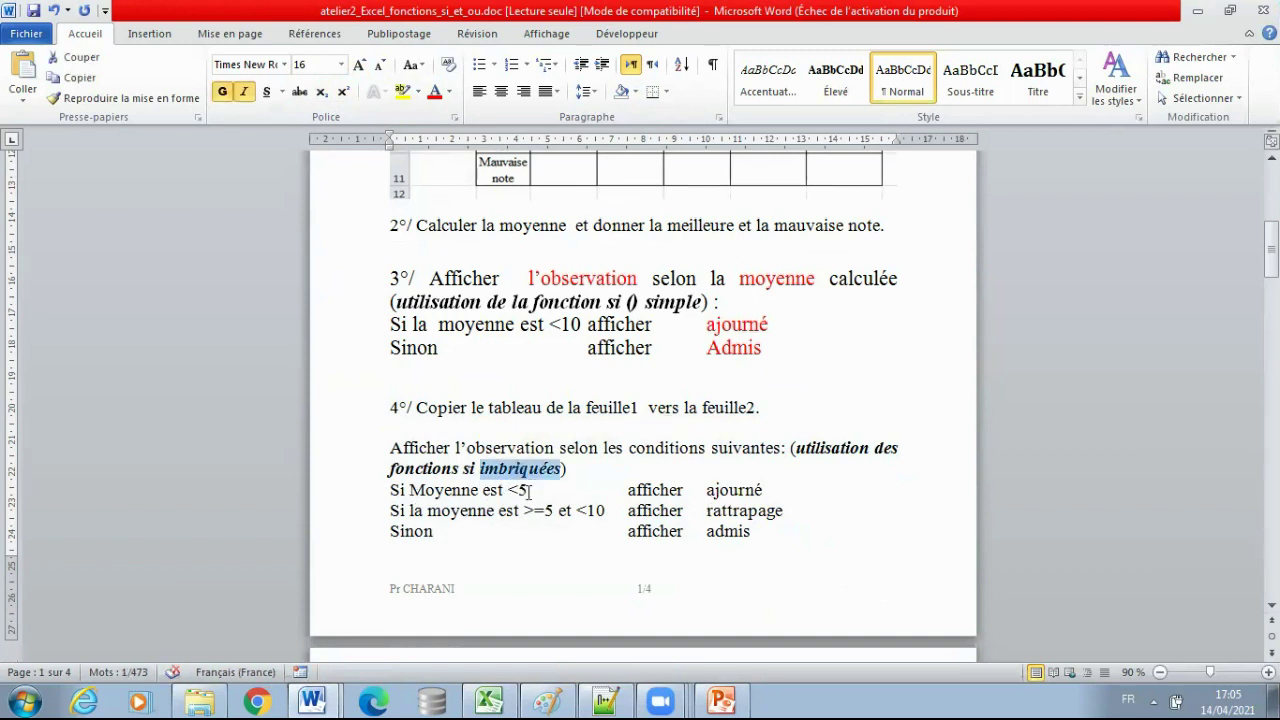
{"action": "double_click", "coordinate": [727, 489]}
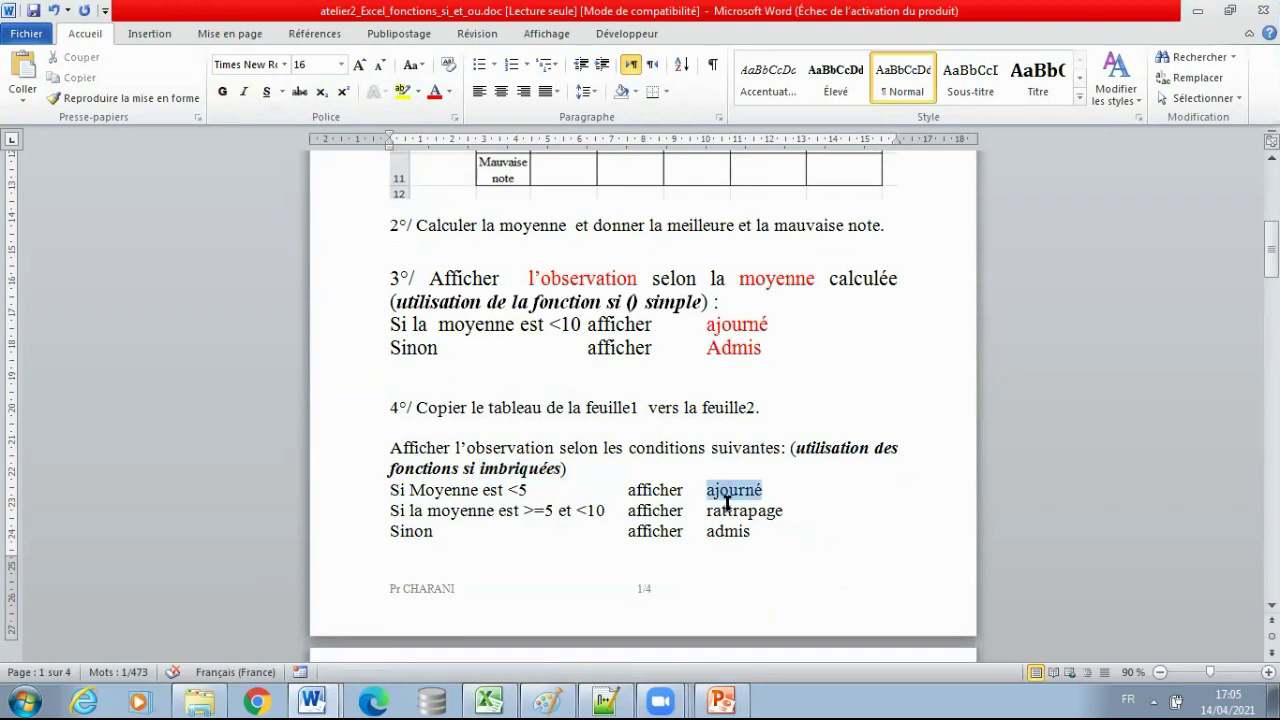
{"action": "left_click", "coordinate": [715, 490]}
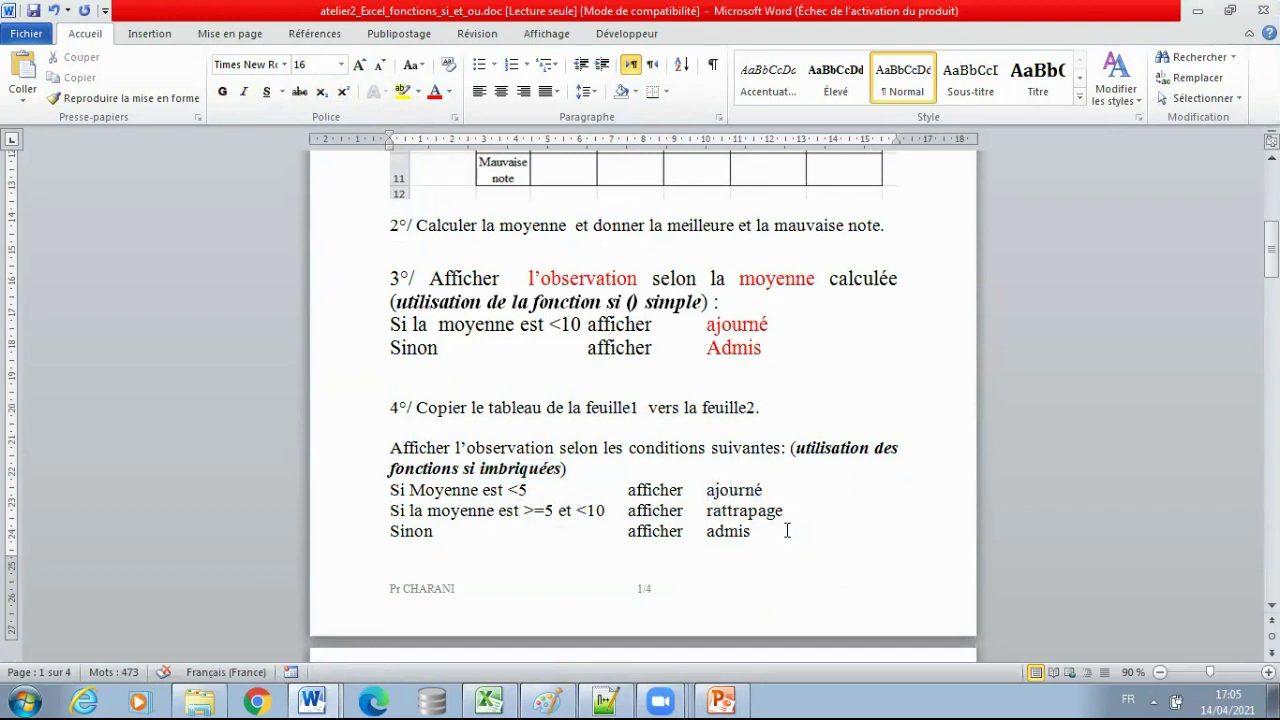
{"action": "key", "text": "BackSpace"}
{"action": "type", "text": "A"}
{"action": "key", "text": "Down"}
{"action": "key", "text": "BackSpace"}
{"action": "type", "text": "R"}
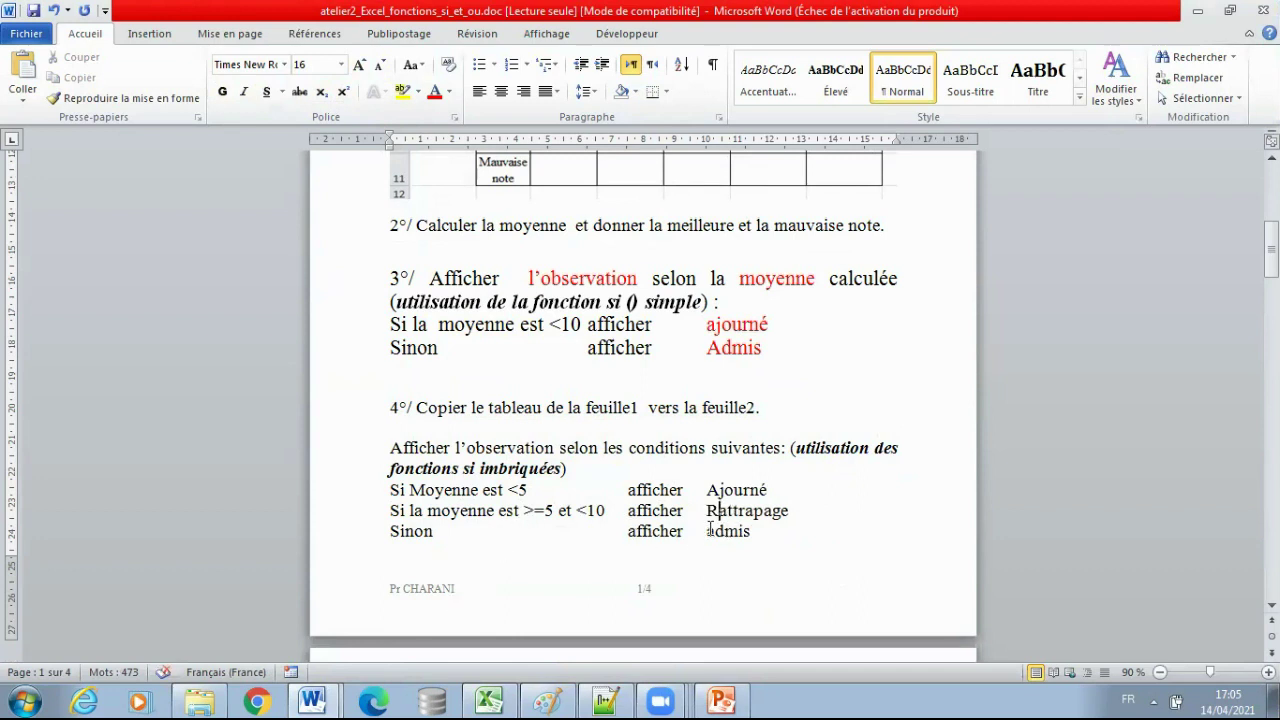
{"action": "left_click_drag", "start_coordinate": [714, 531], "coordinate": [706, 531]}
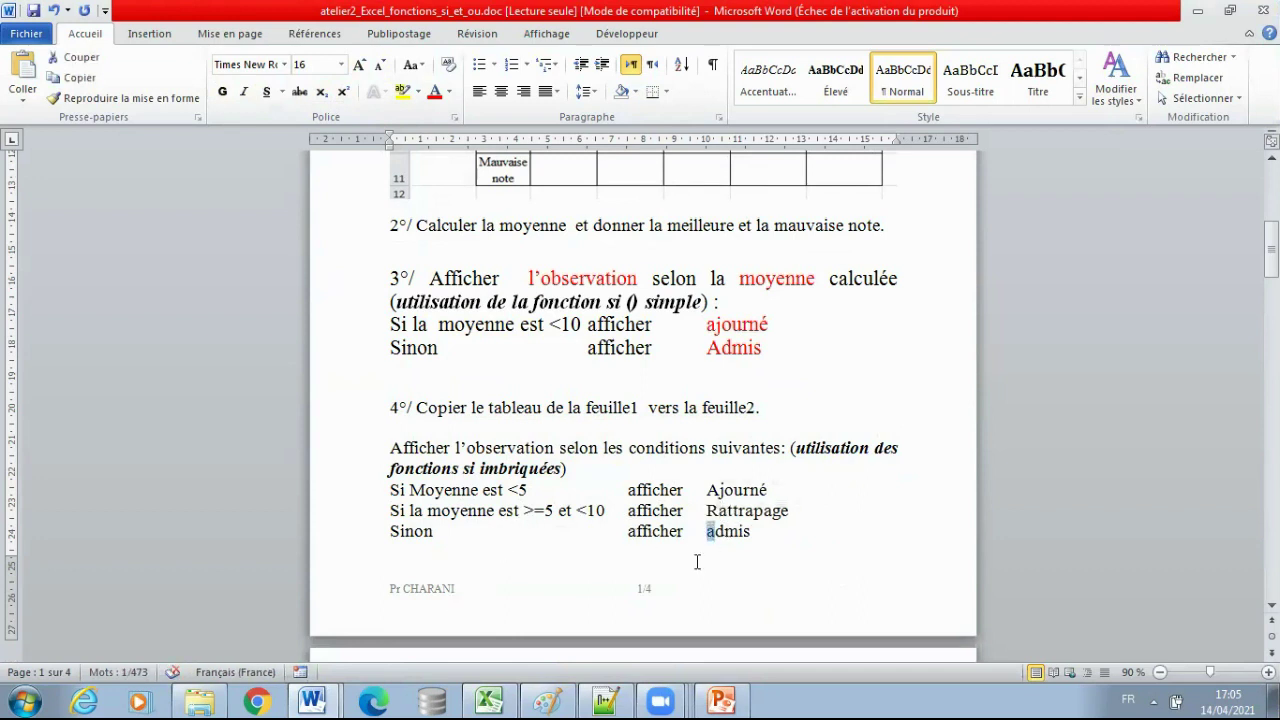
{"action": "type", "text": "A"}
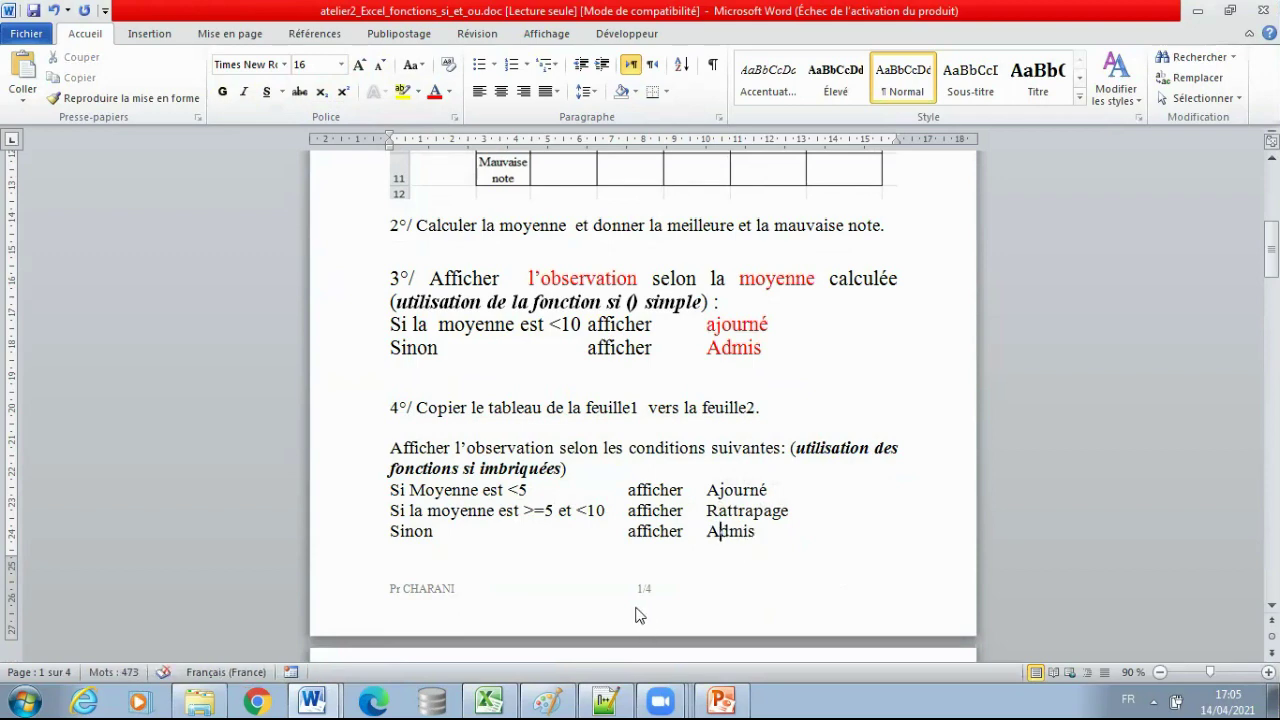
{"action": "left_click", "coordinate": [489, 702]}
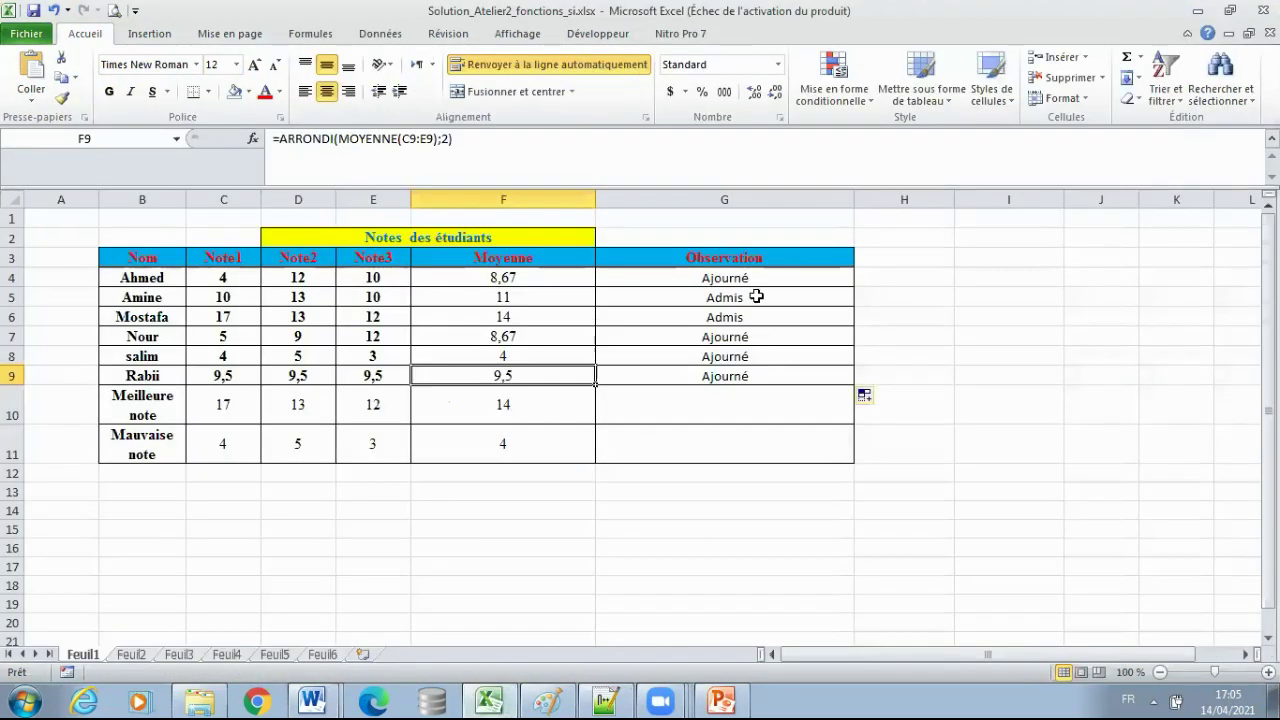
Review G4's simple SI formula, then clear the old Observation formulas in G4:G9.
{"action": "left_click", "coordinate": [740, 280]}
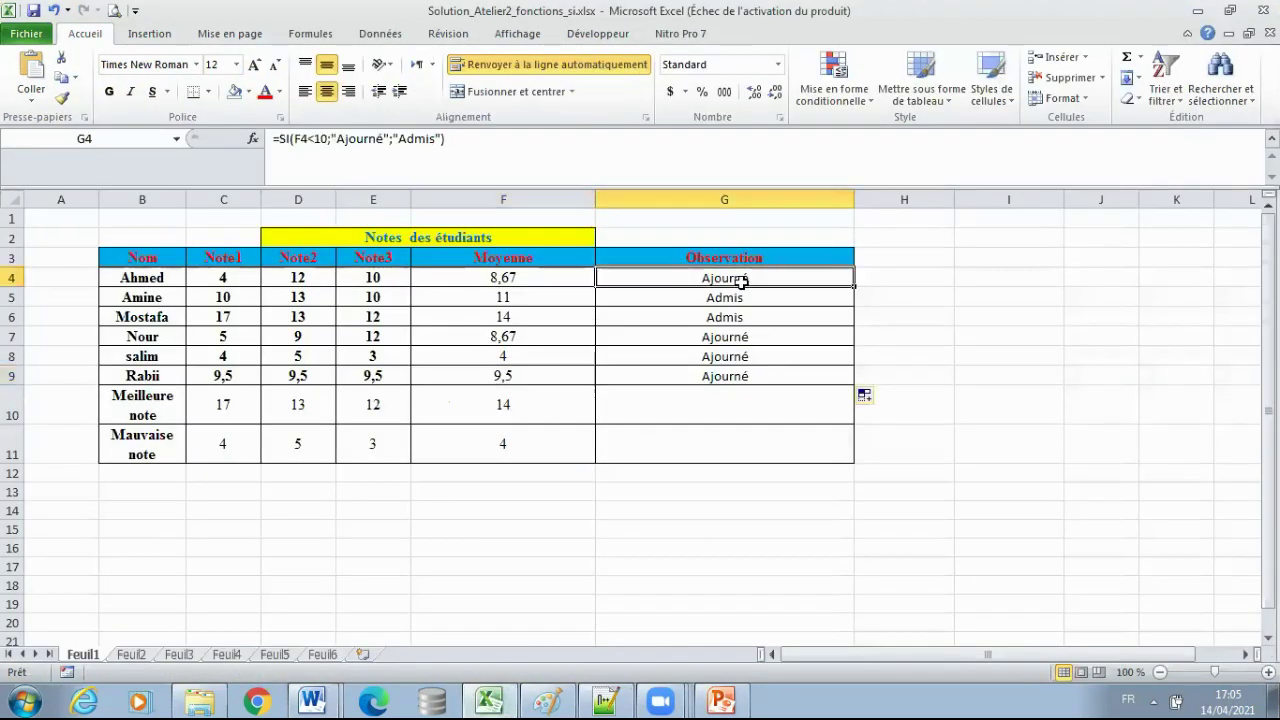
{"action": "left_click", "coordinate": [297, 139]}
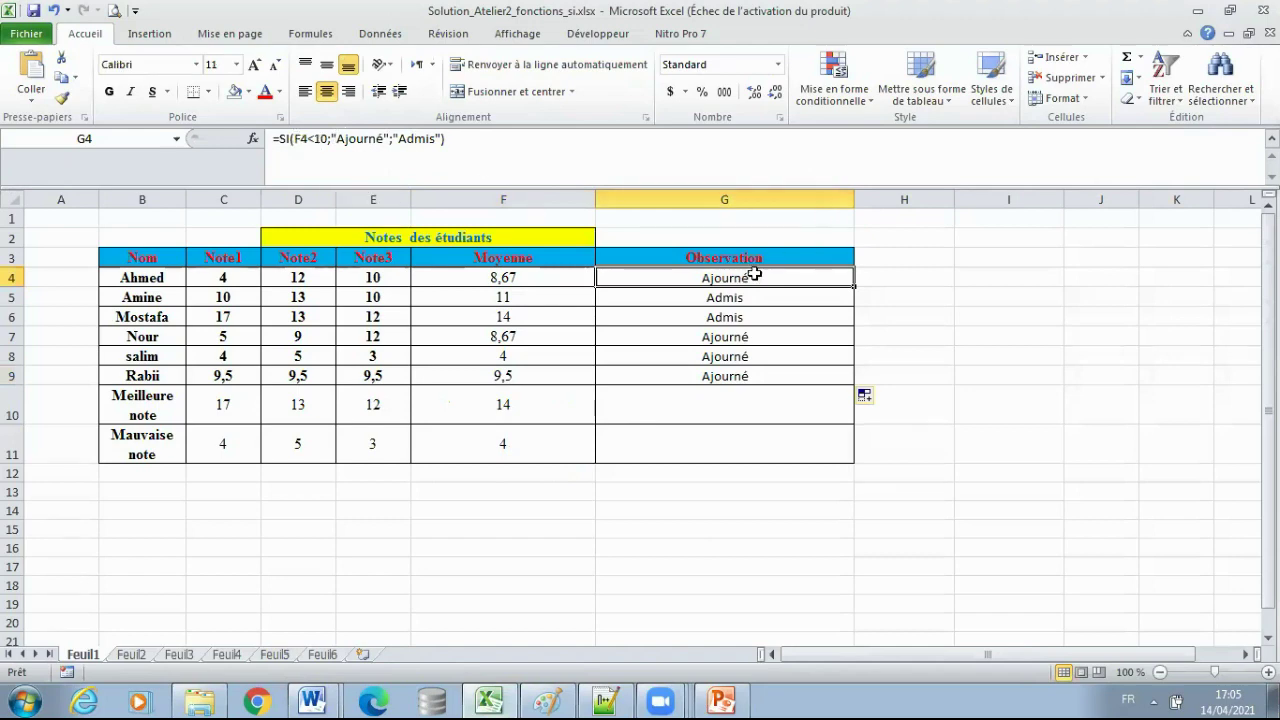
{"action": "left_click_drag", "start_coordinate": [766, 275], "coordinate": [771, 369]}
{"action": "key", "text": "Delete"}
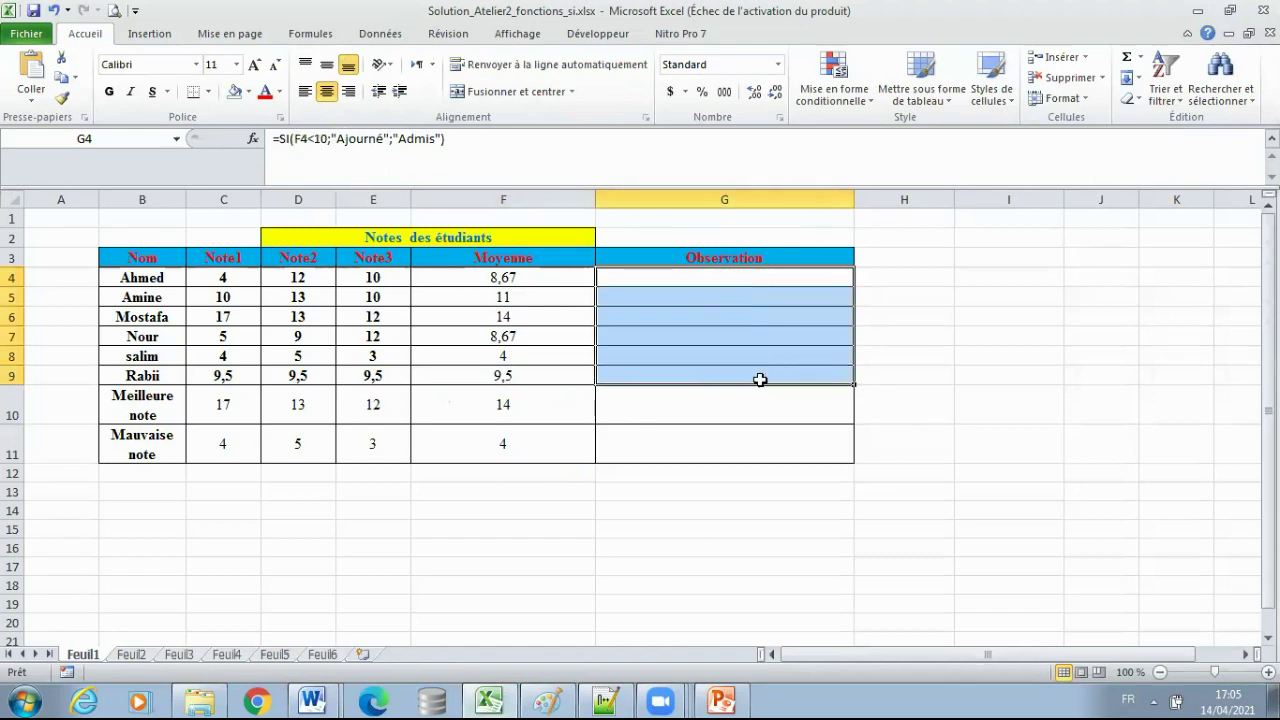
Enter =SI(F4<5;"Ajourné";SI(F4<10;"Rattrapage";"Admis")) in G4, accepting Excel's correction.
{"action": "left_click", "coordinate": [664, 279]}
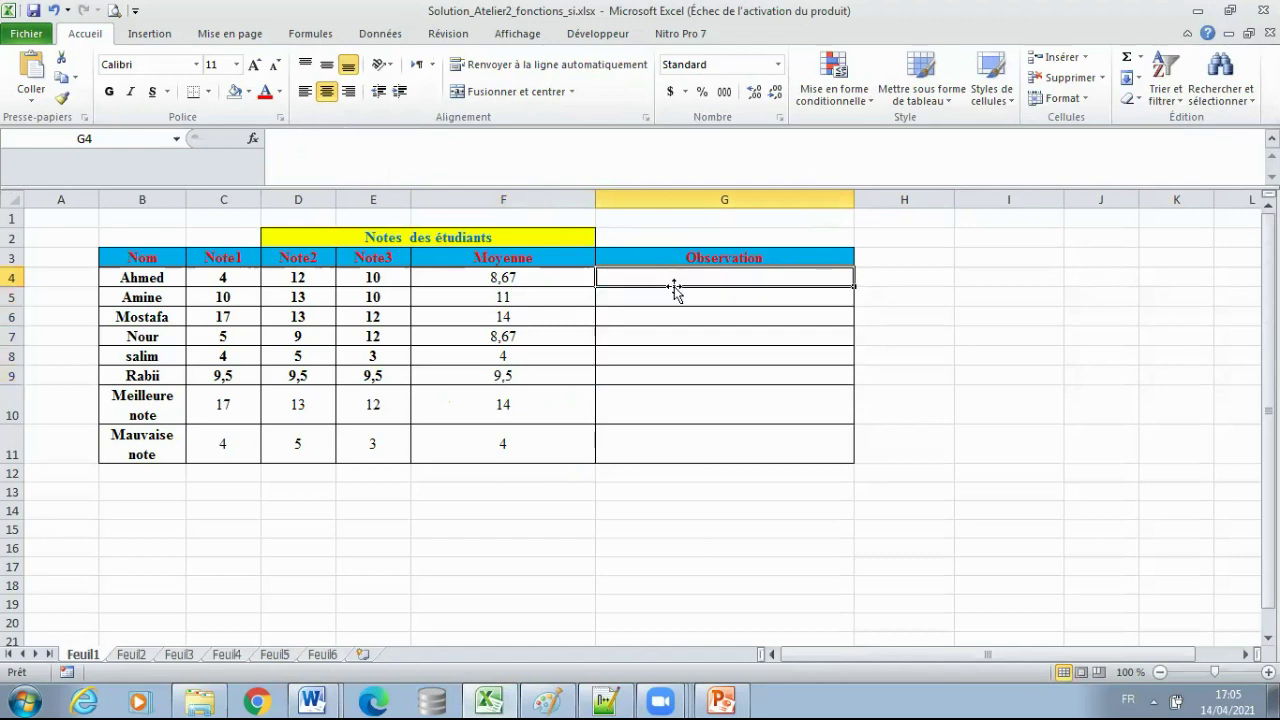
{"action": "type", "text": "=si("}
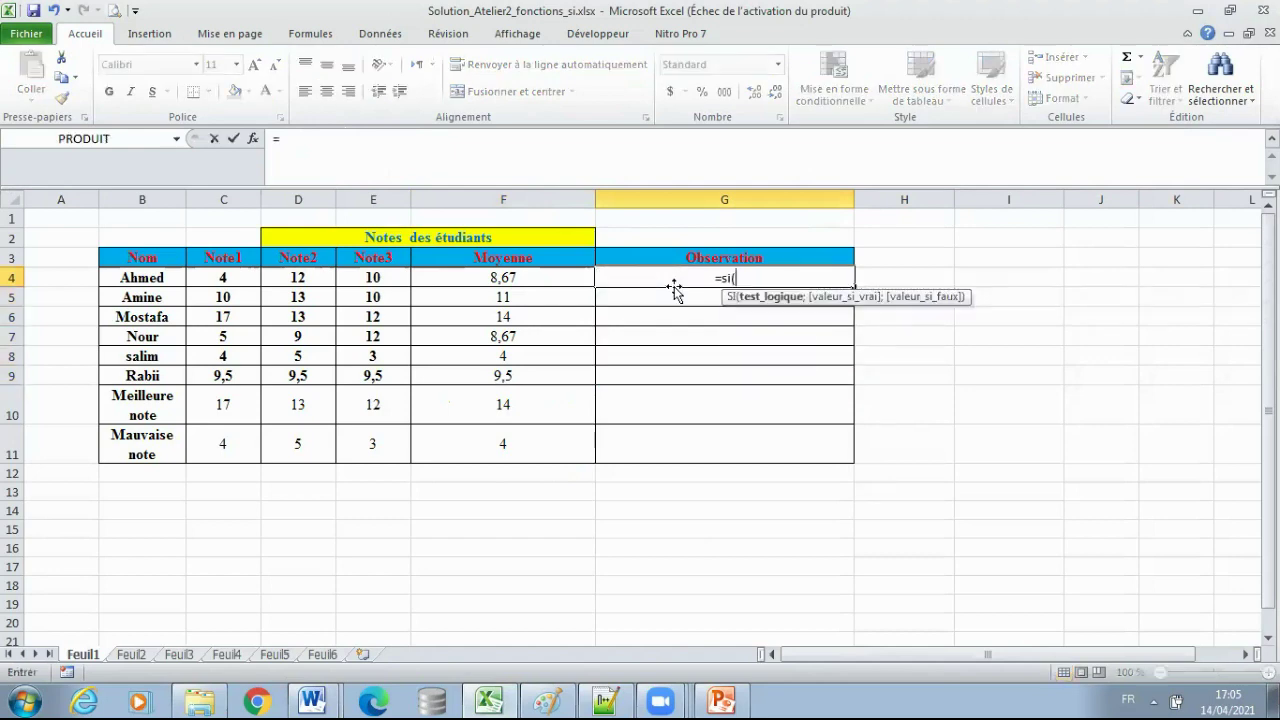
{"action": "left_click", "coordinate": [548, 279]}
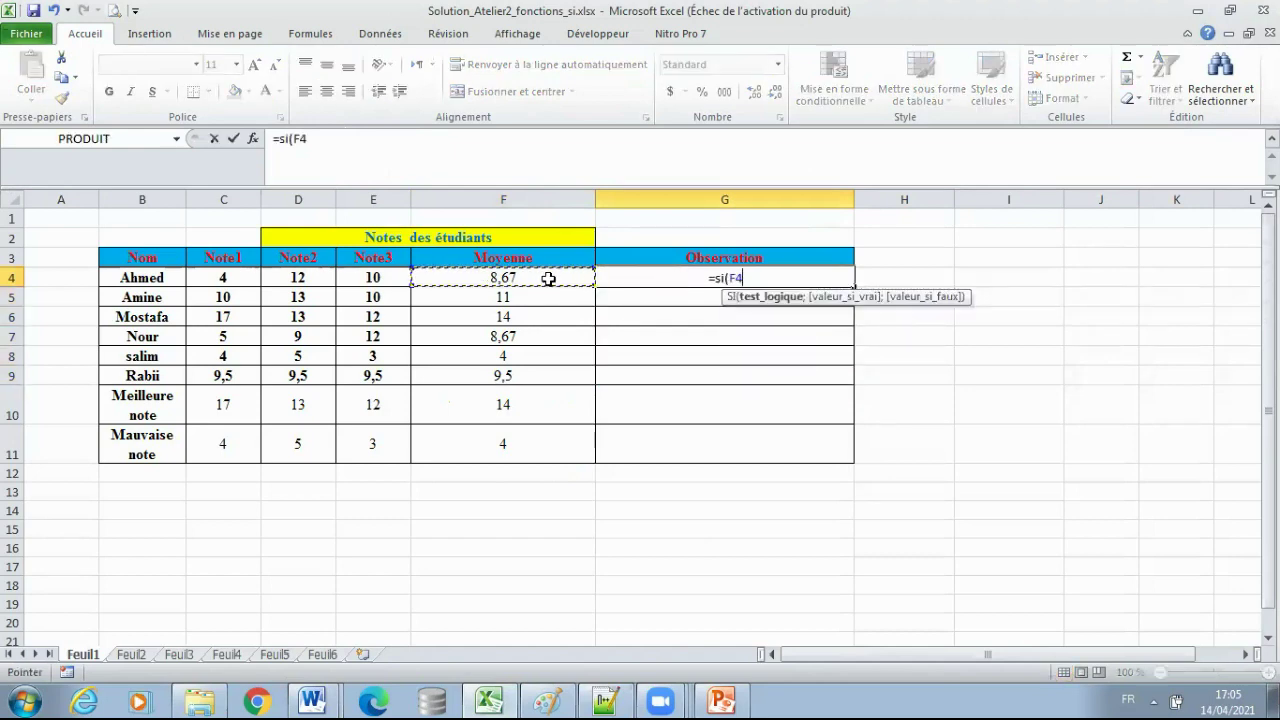
{"action": "type", "text": "<"}
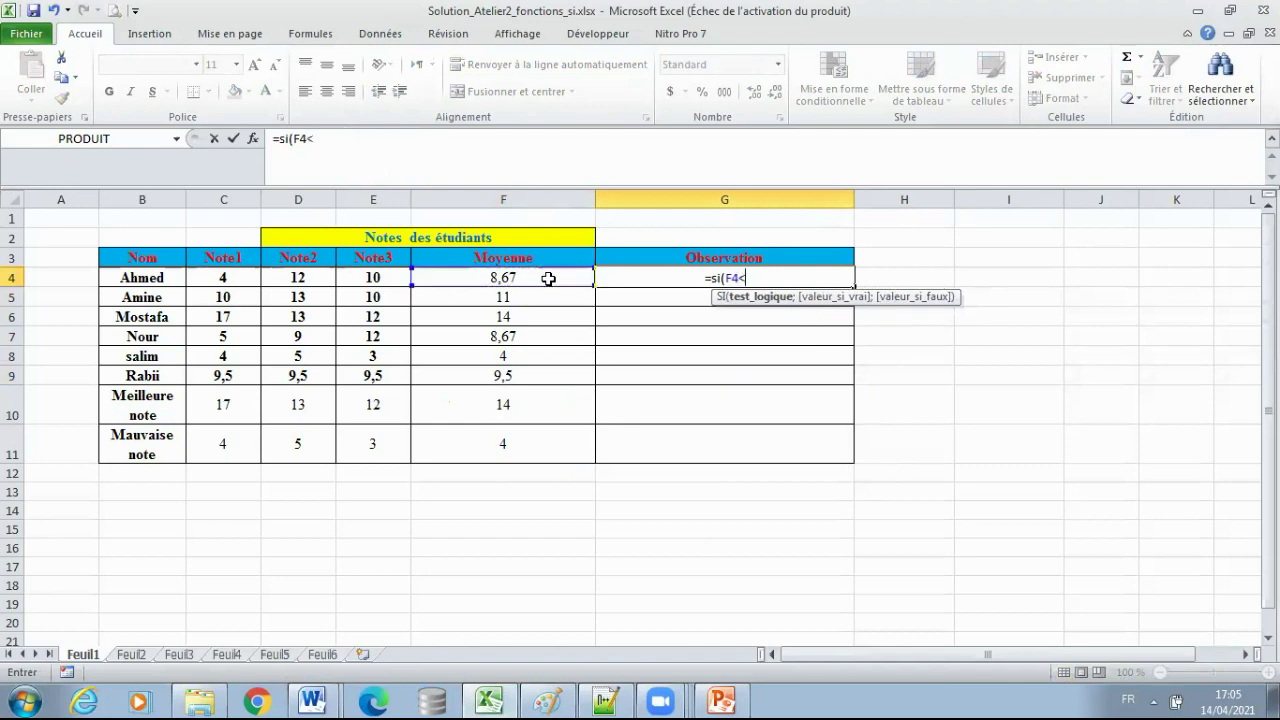
{"action": "type", "text": "5;"}
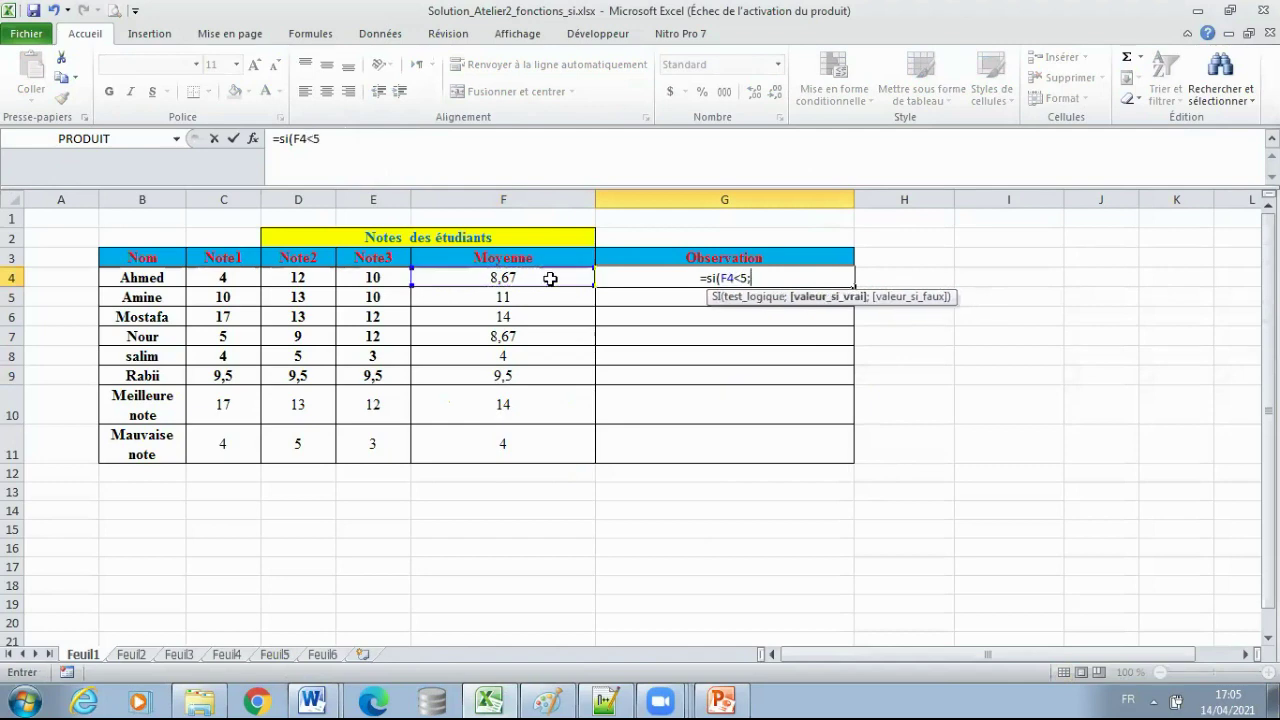
{"action": "type", "text": "\"Ajour"}
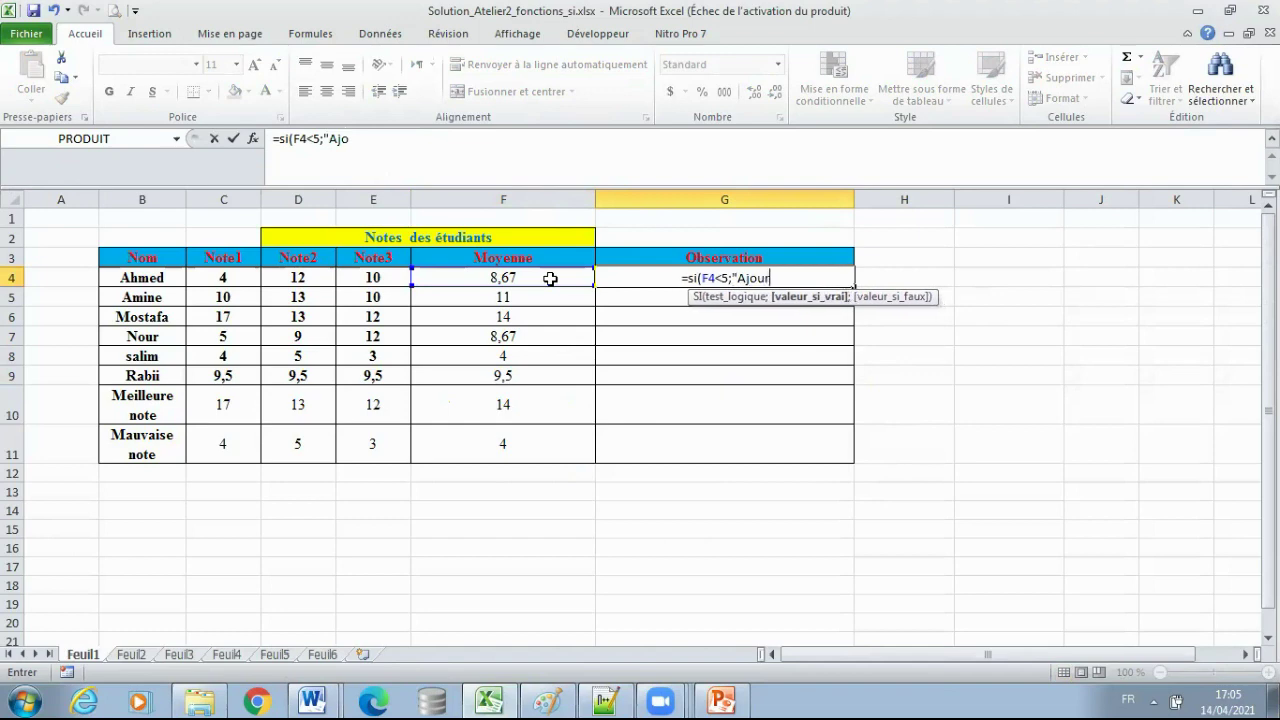
{"action": "type", "text": "né"}
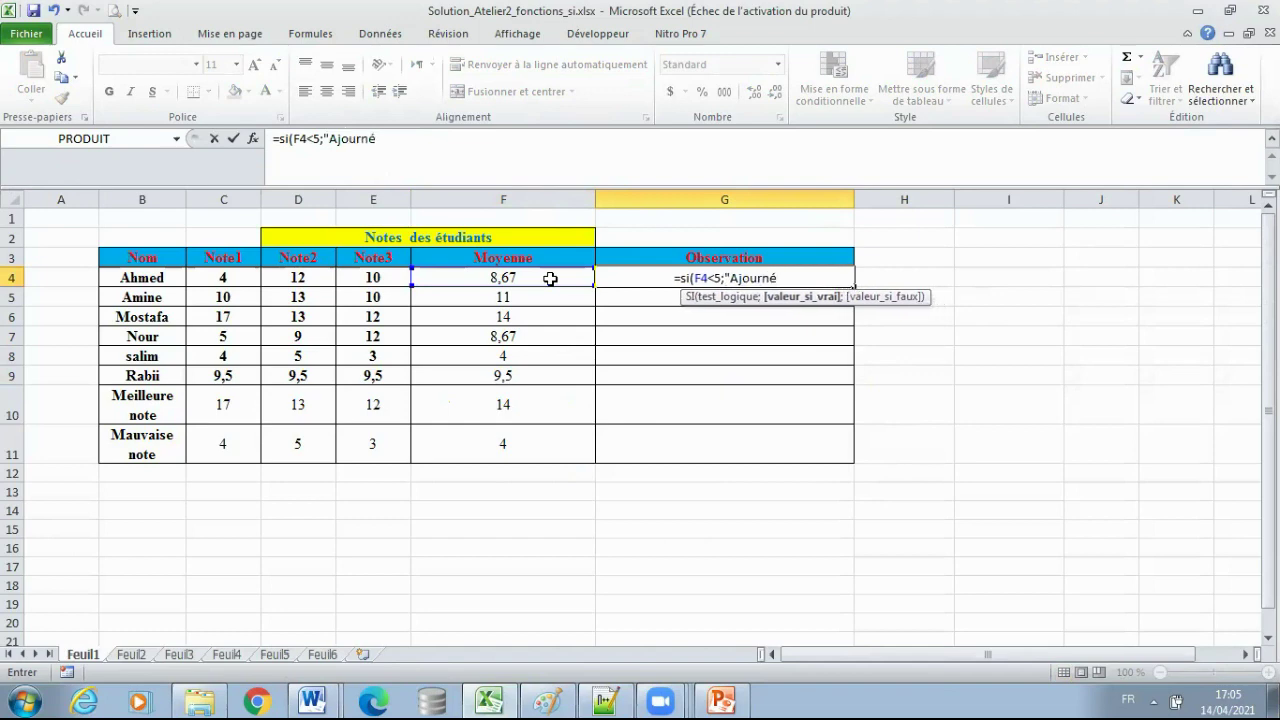
{"action": "type", "text": "\";"}
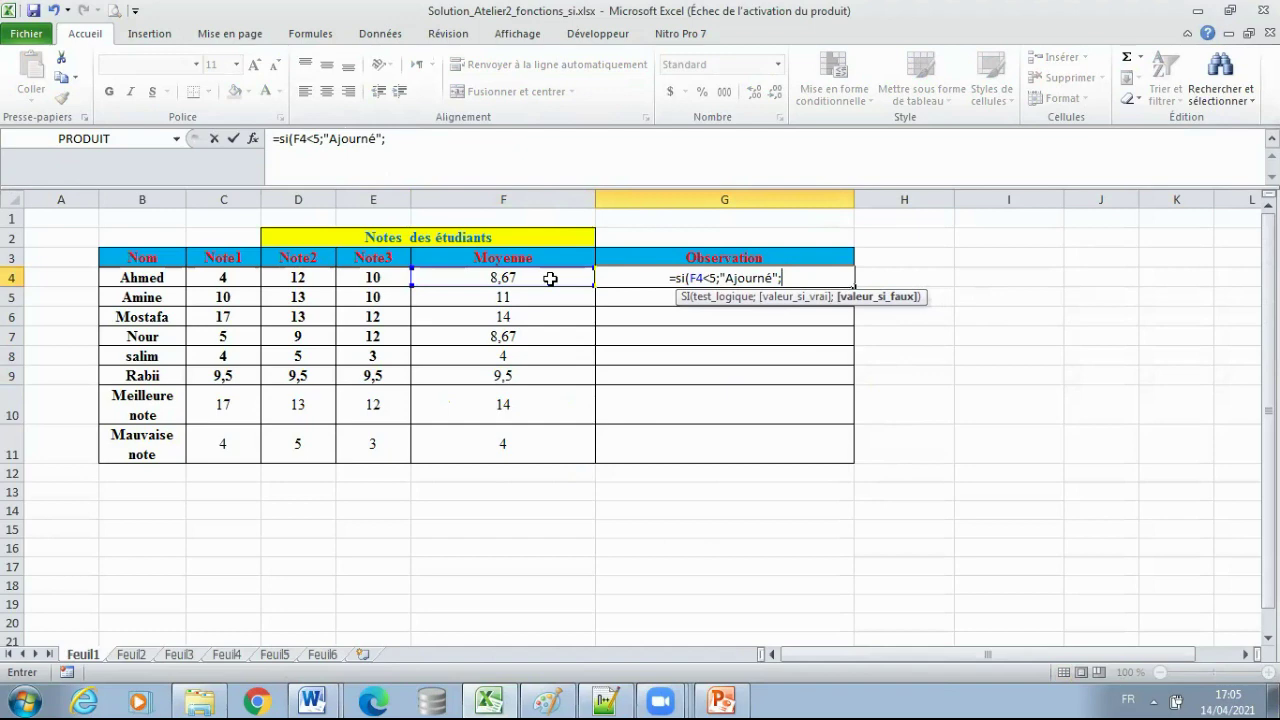
{"action": "type", "text": "Si("}
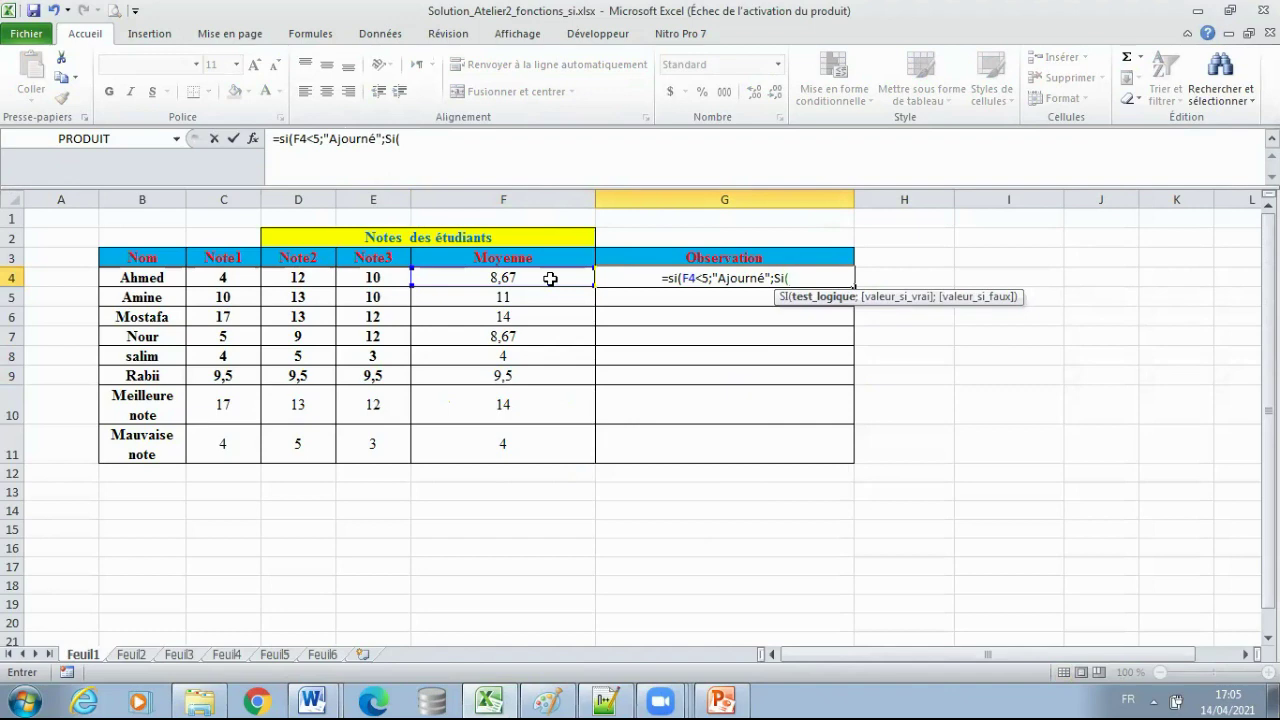
{"action": "type", "text": "F"}
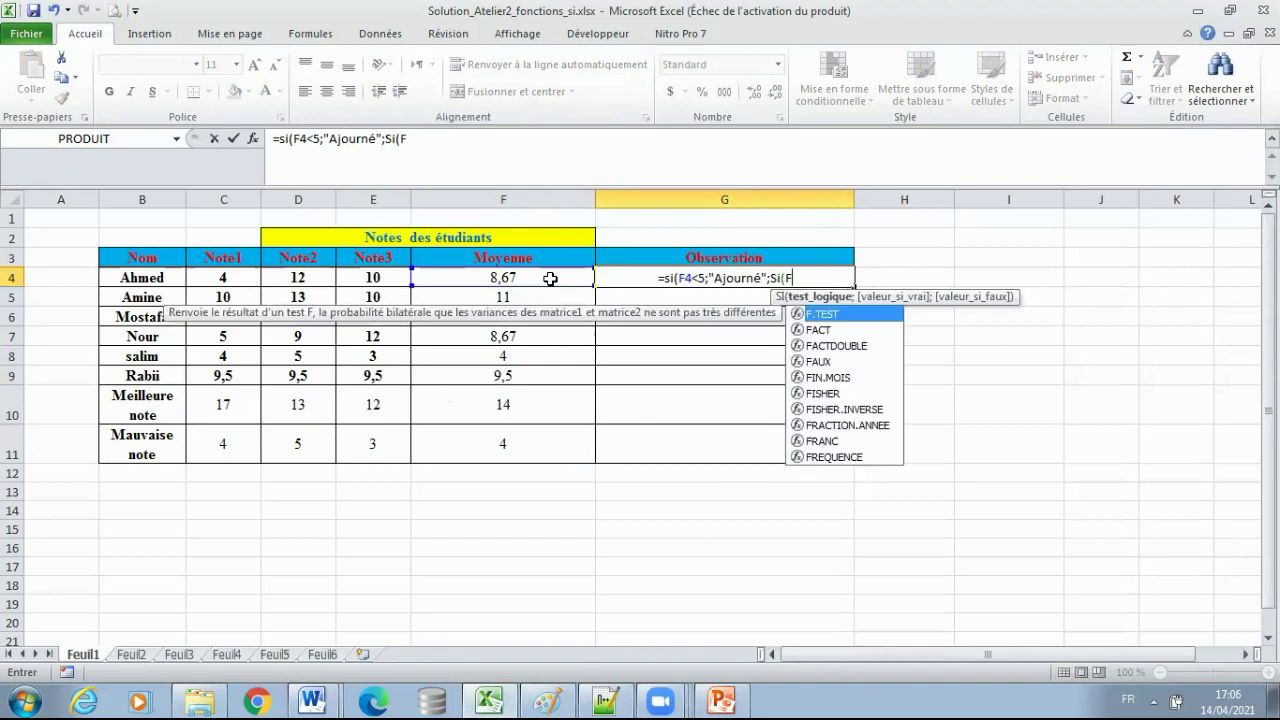
{"action": "type", "text": "4<"}
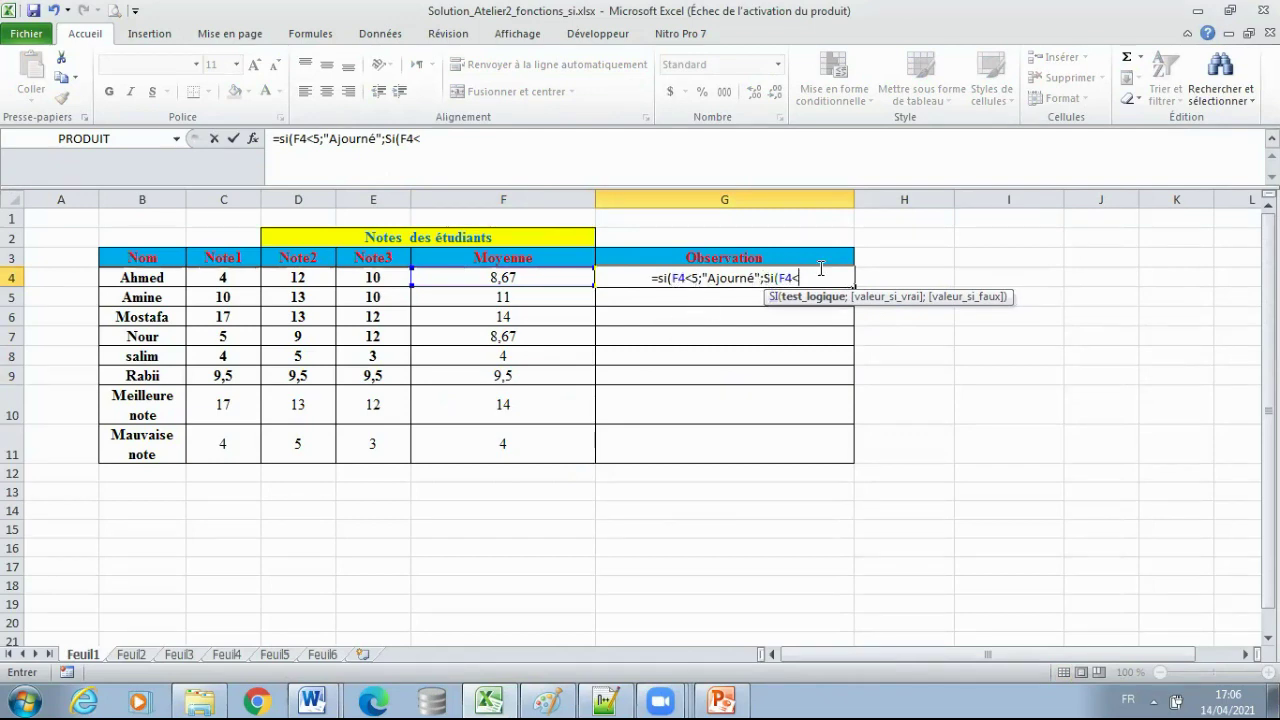
{"action": "type", "text": "10"}
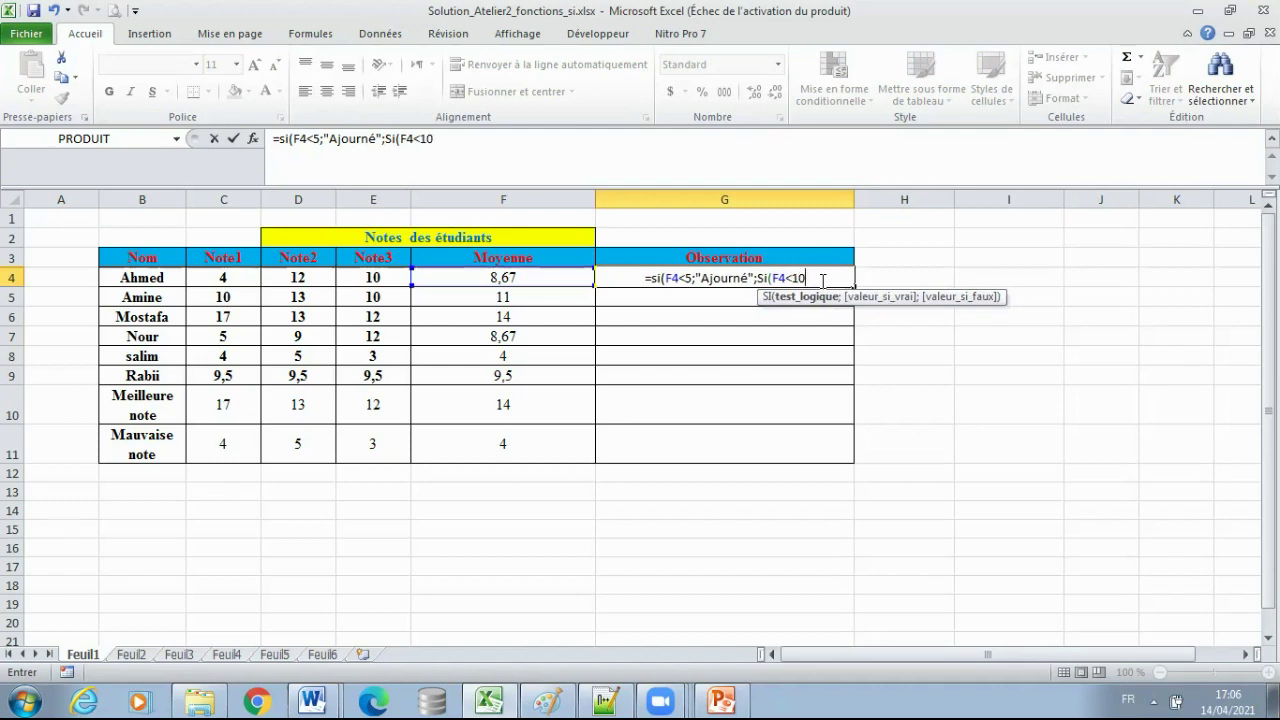
{"action": "type", "text": ";\""}
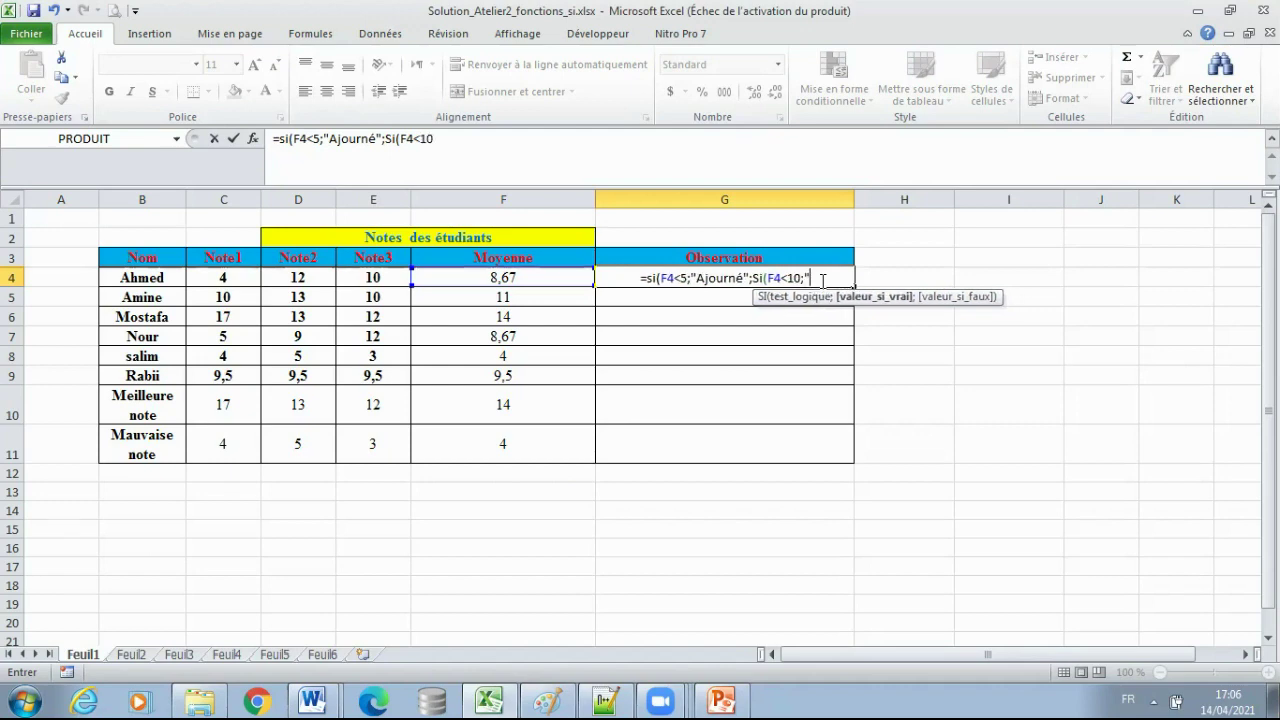
{"action": "type", "text": "Rattra"}
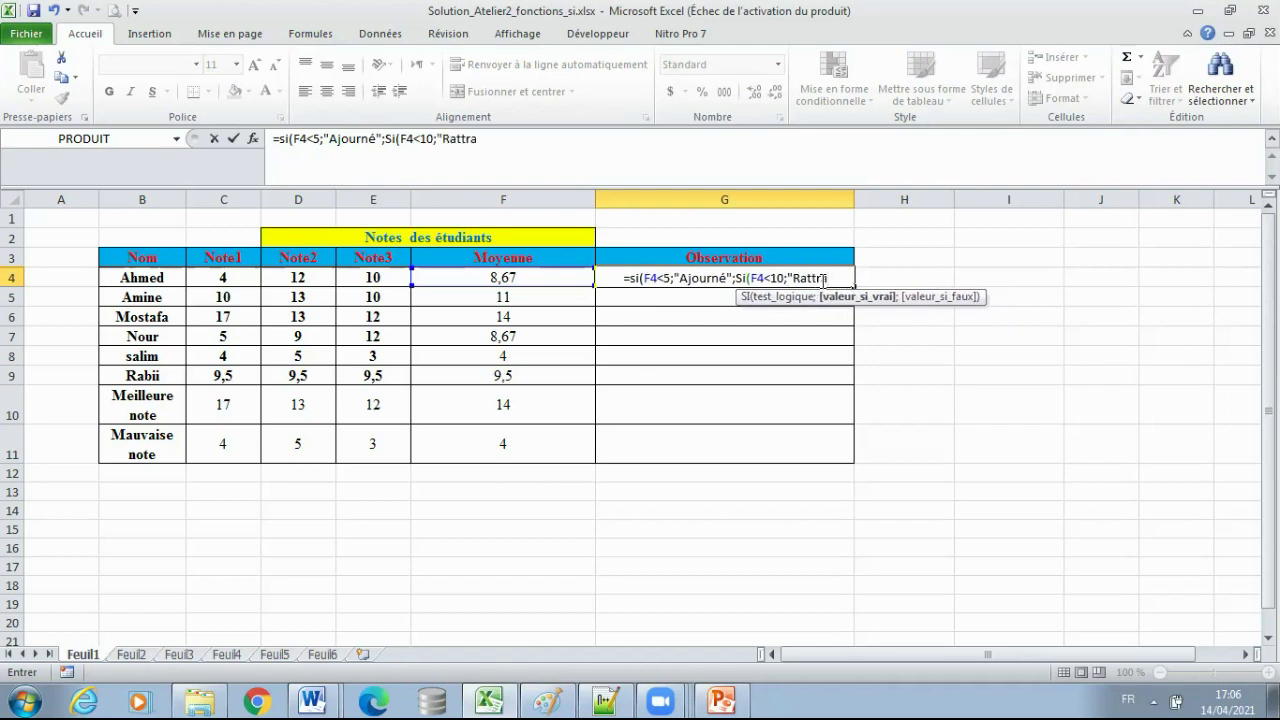
{"action": "type", "text": "page"}
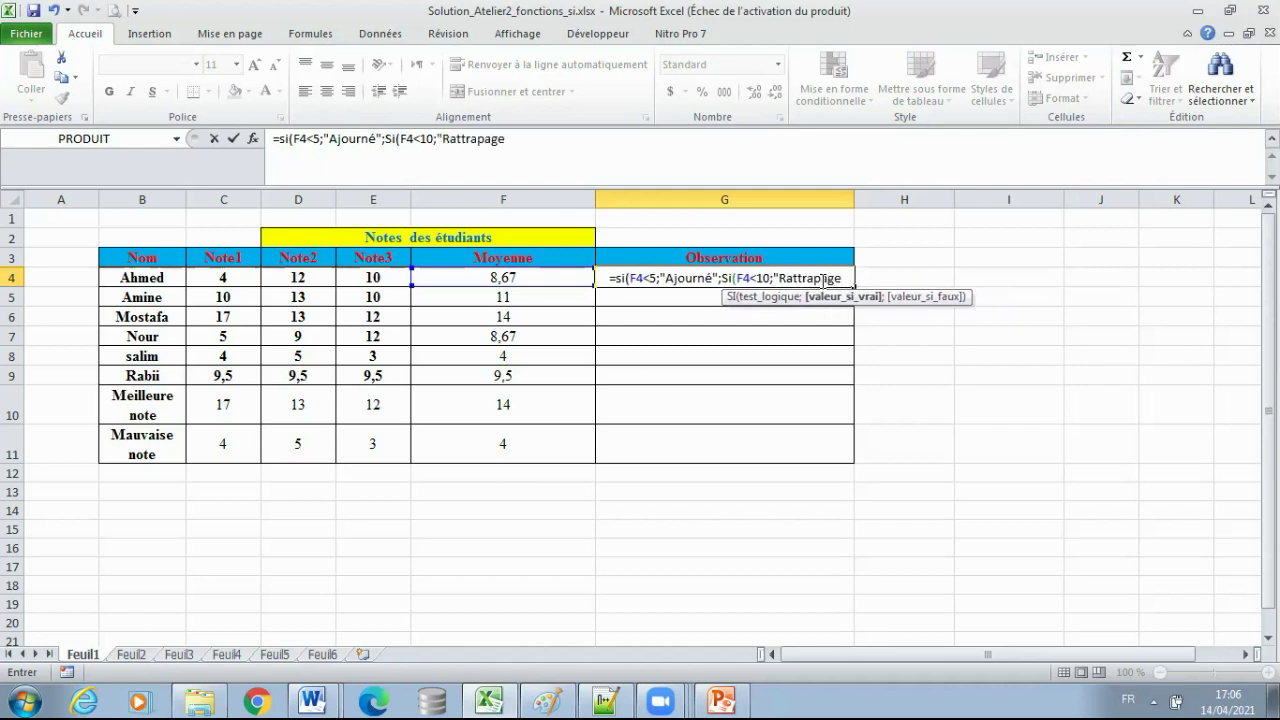
{"action": "type", "text": "\";"}
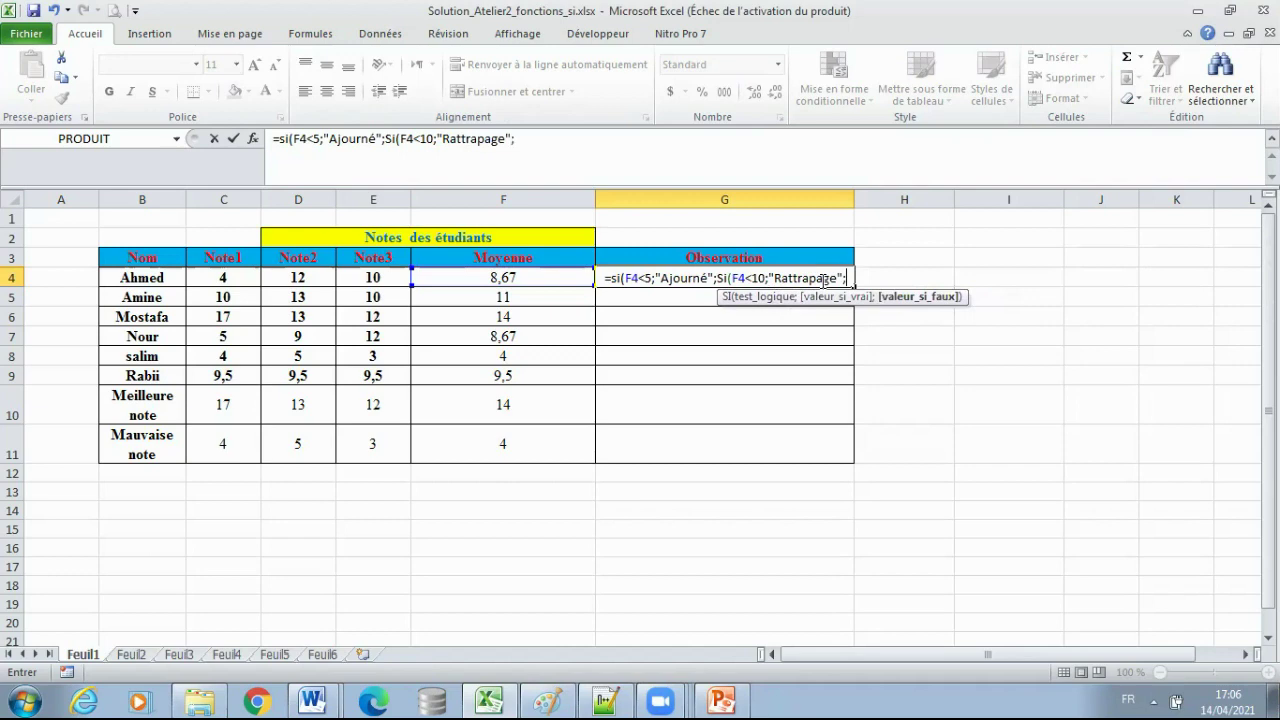
{"action": "type", "text": "Ad"}
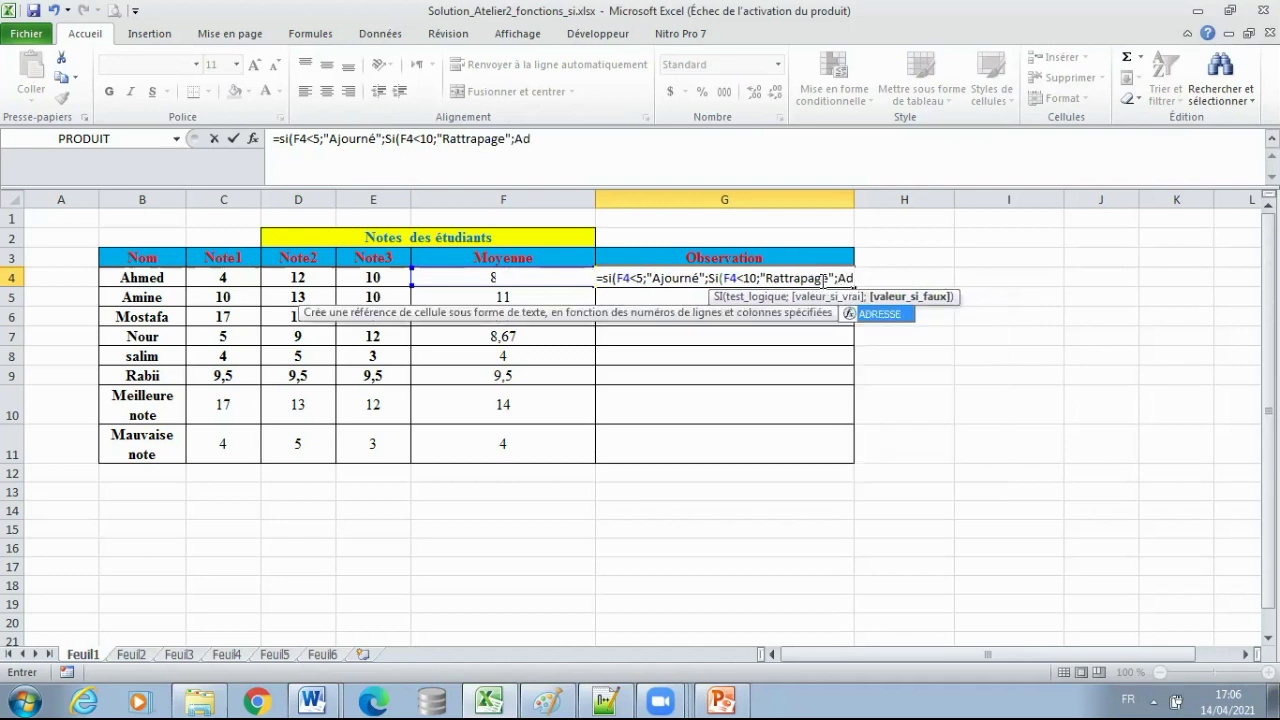
{"action": "type", "text": "mis\""}
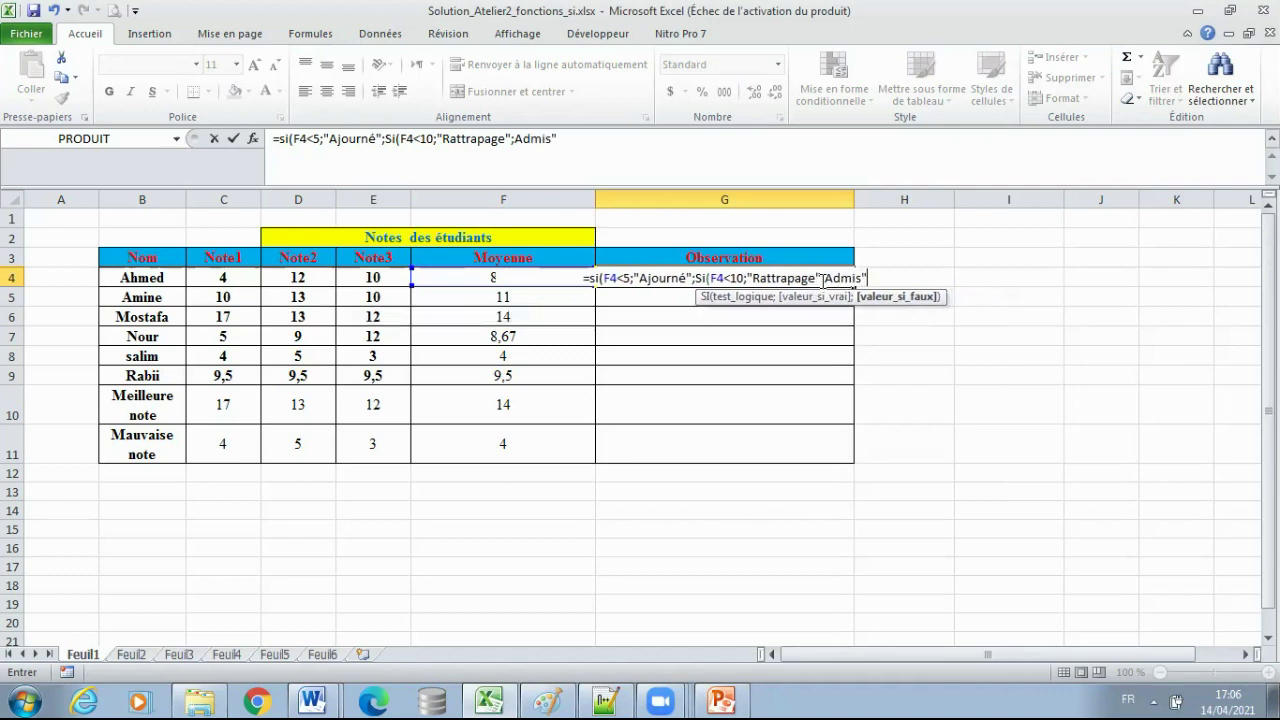
{"action": "type", "text": ")"}
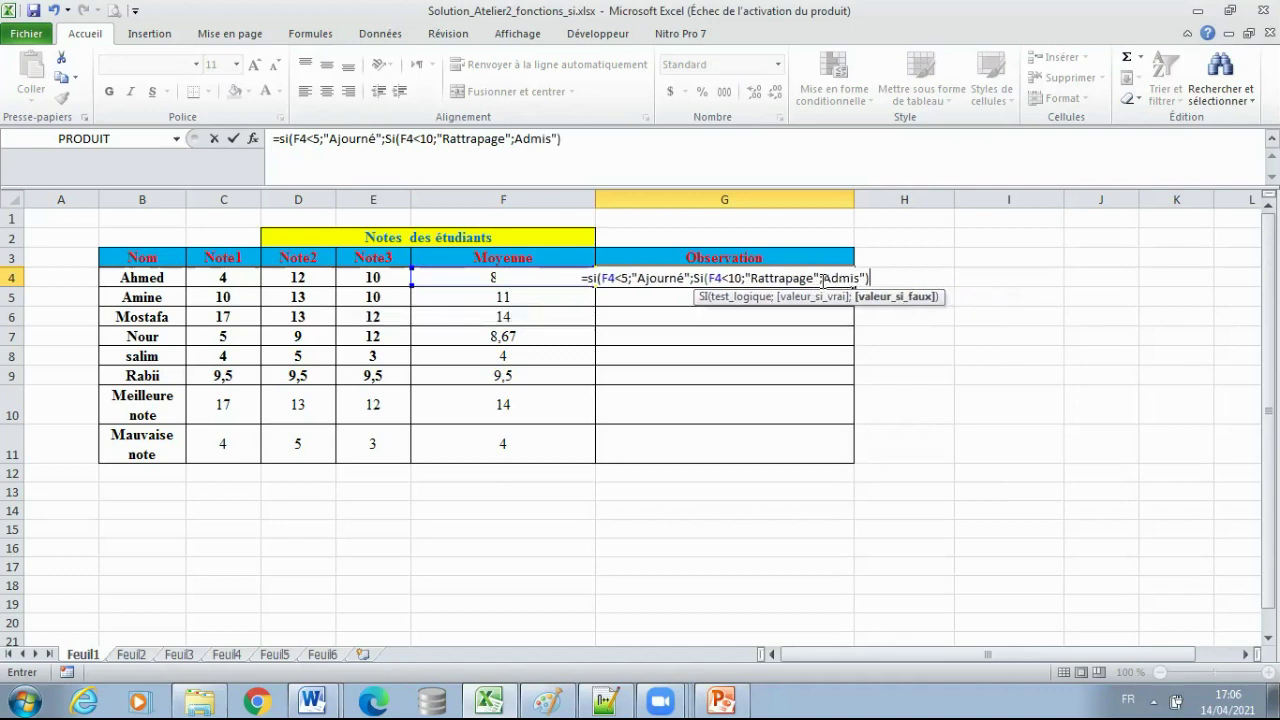
{"action": "type", "text": ")"}
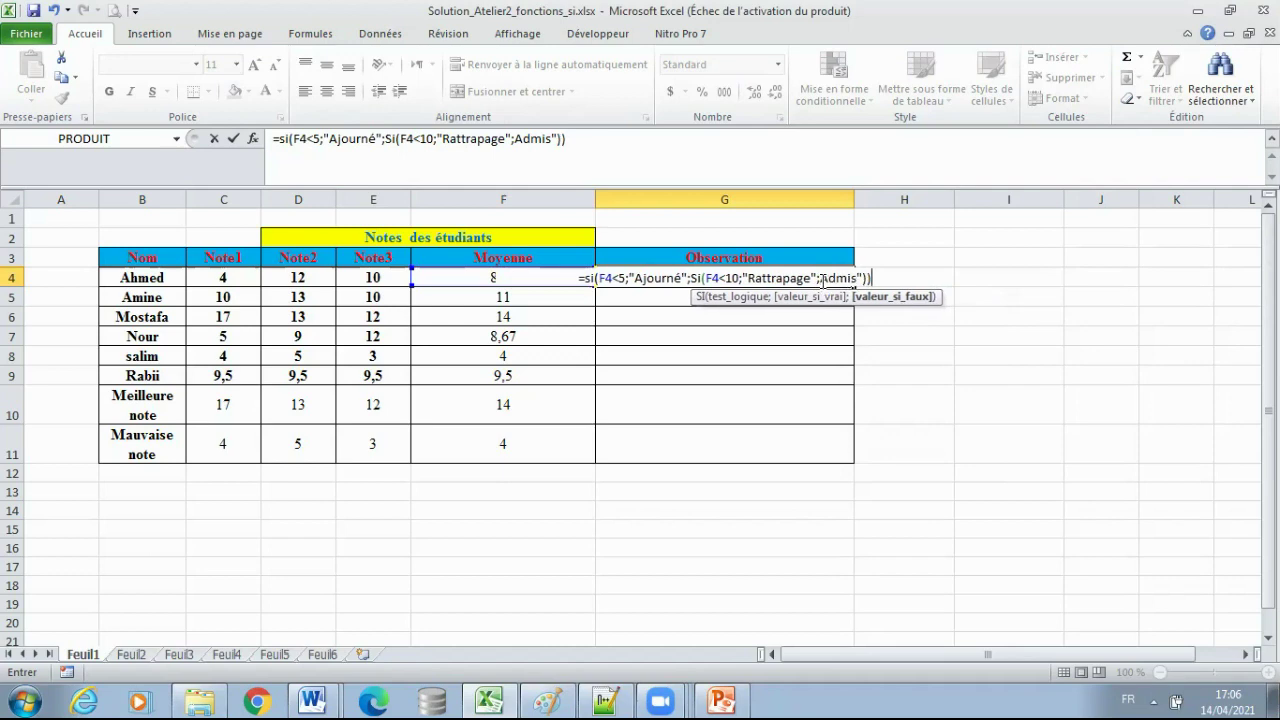
{"action": "key", "text": "Return"}
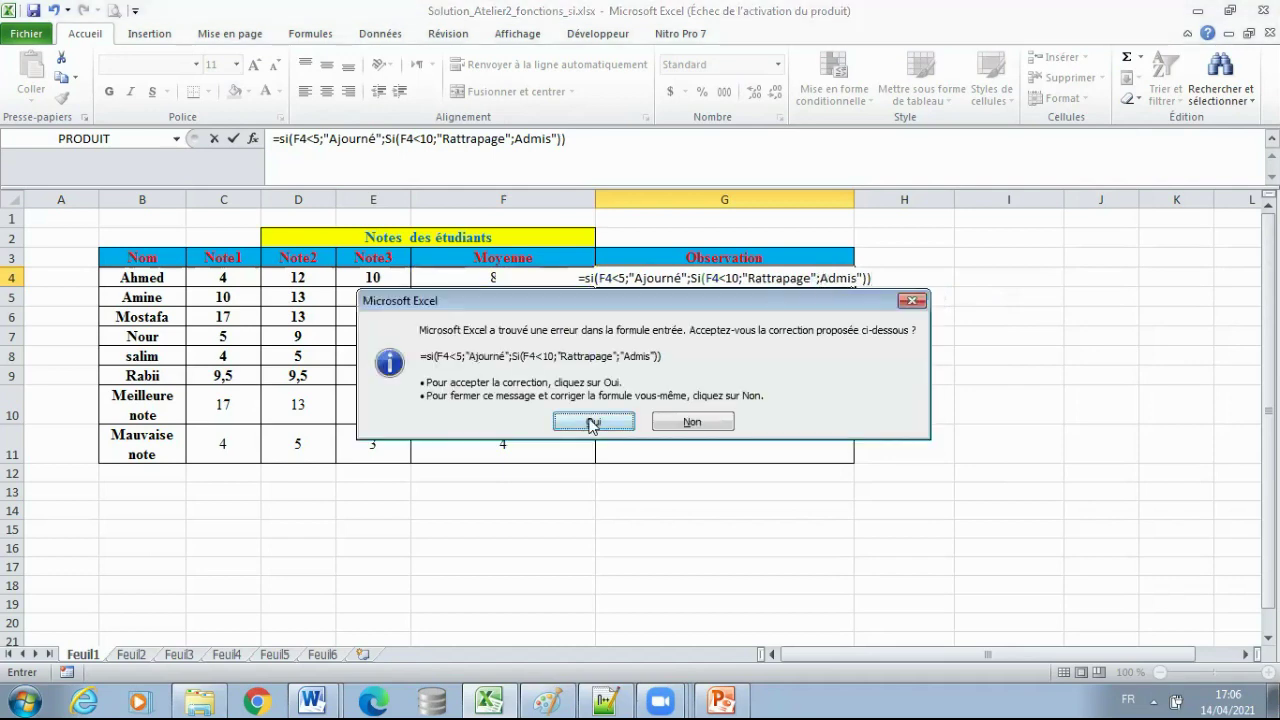
{"action": "left_click", "coordinate": [591, 424]}
Fill G4's nested SI formula down through G9.
{"action": "left_click", "coordinate": [760, 279]}
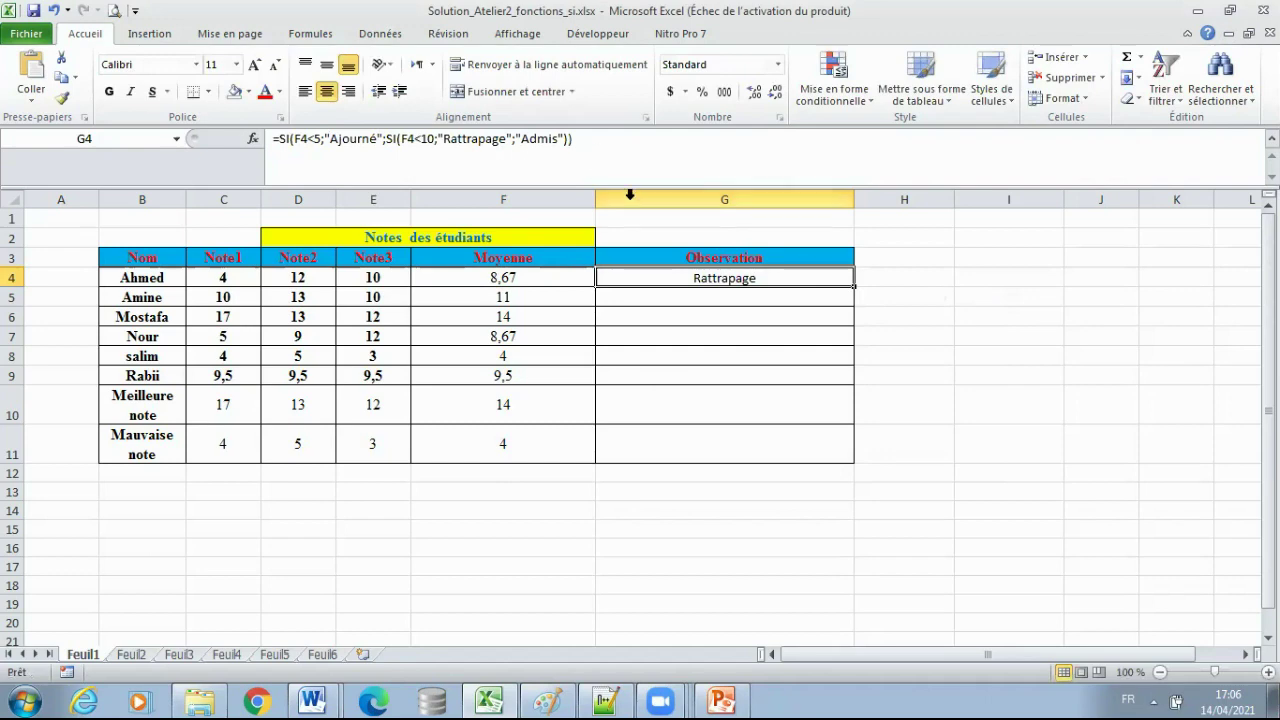
{"action": "left_click_drag", "start_coordinate": [853, 287], "coordinate": [831, 383]}
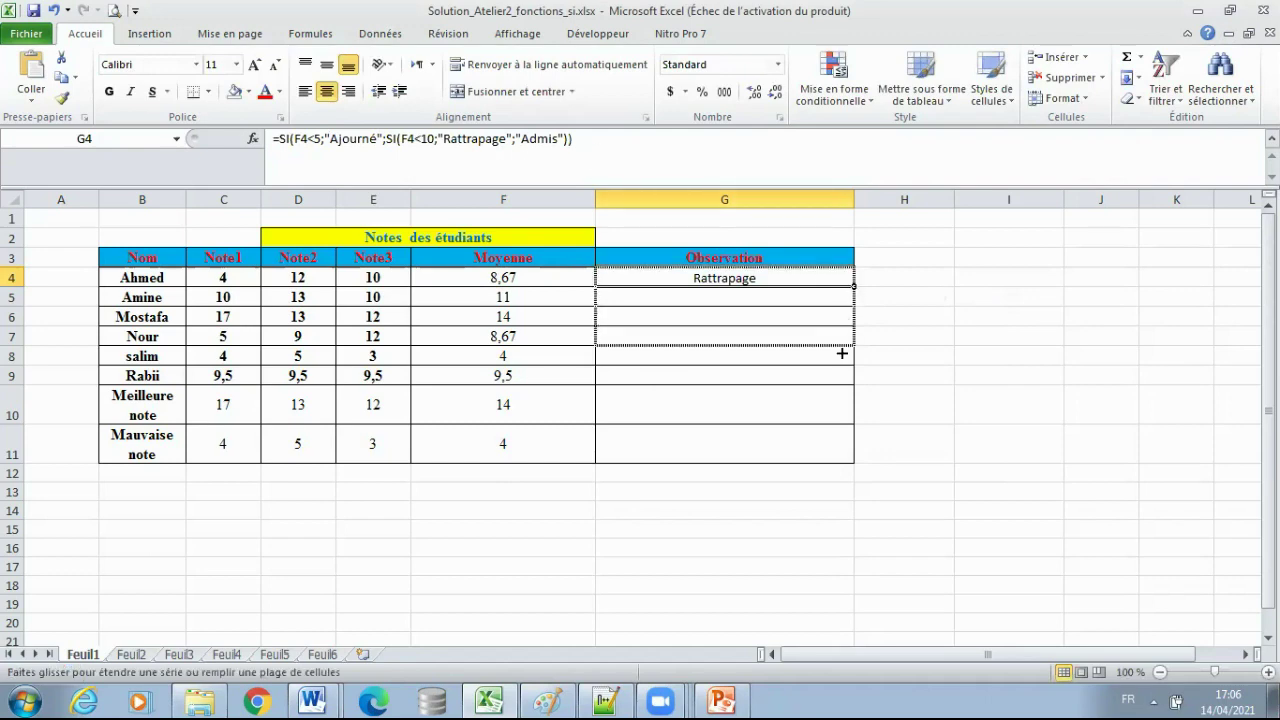
{"action": "left_click", "coordinate": [676, 273]}
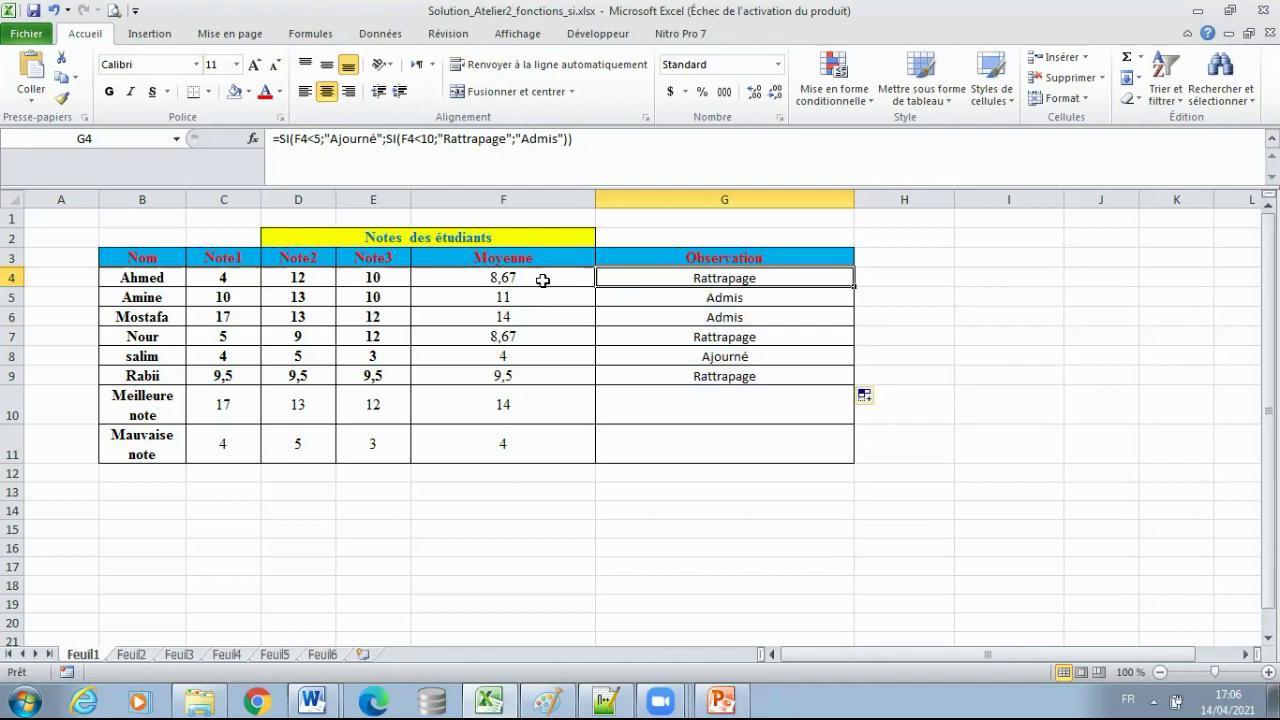
Check the average formulas in F5:F9 and the Observation formulas in G8, G9 and G4.
{"action": "left_click", "coordinate": [525, 304]}
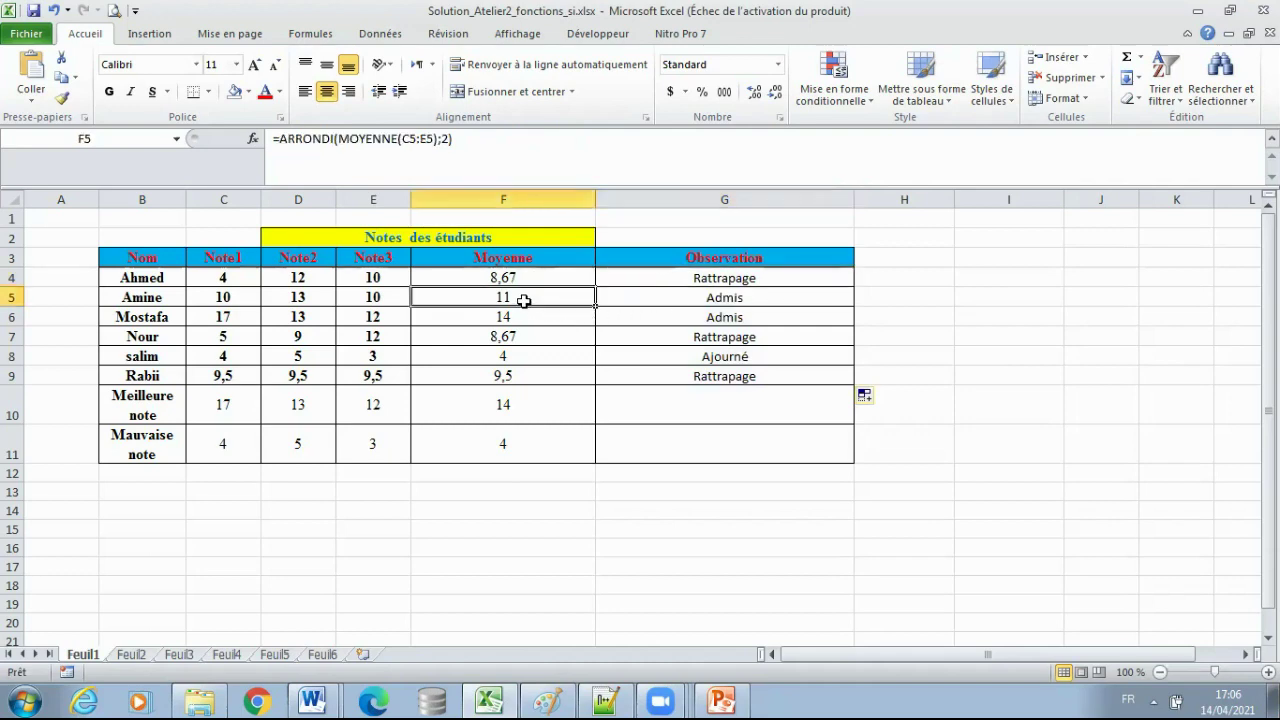
{"action": "left_click", "coordinate": [522, 317]}
{"action": "left_click", "coordinate": [538, 340]}
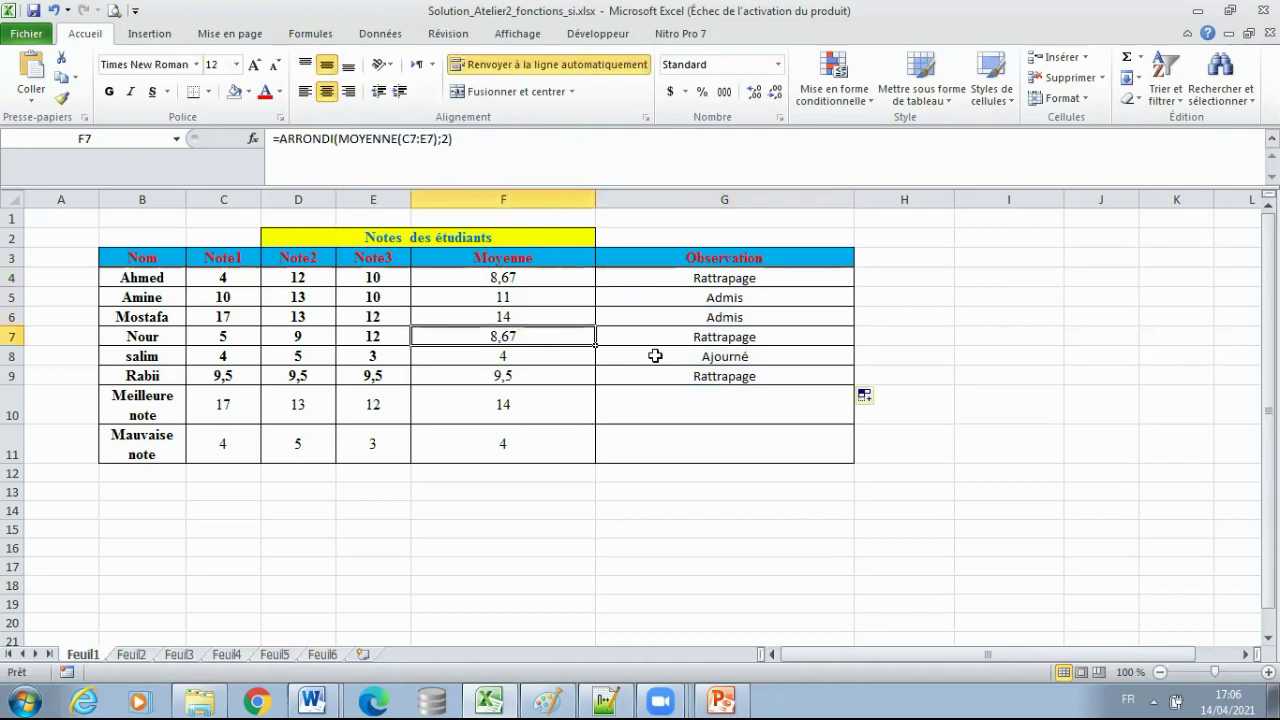
{"action": "left_click", "coordinate": [540, 356]}
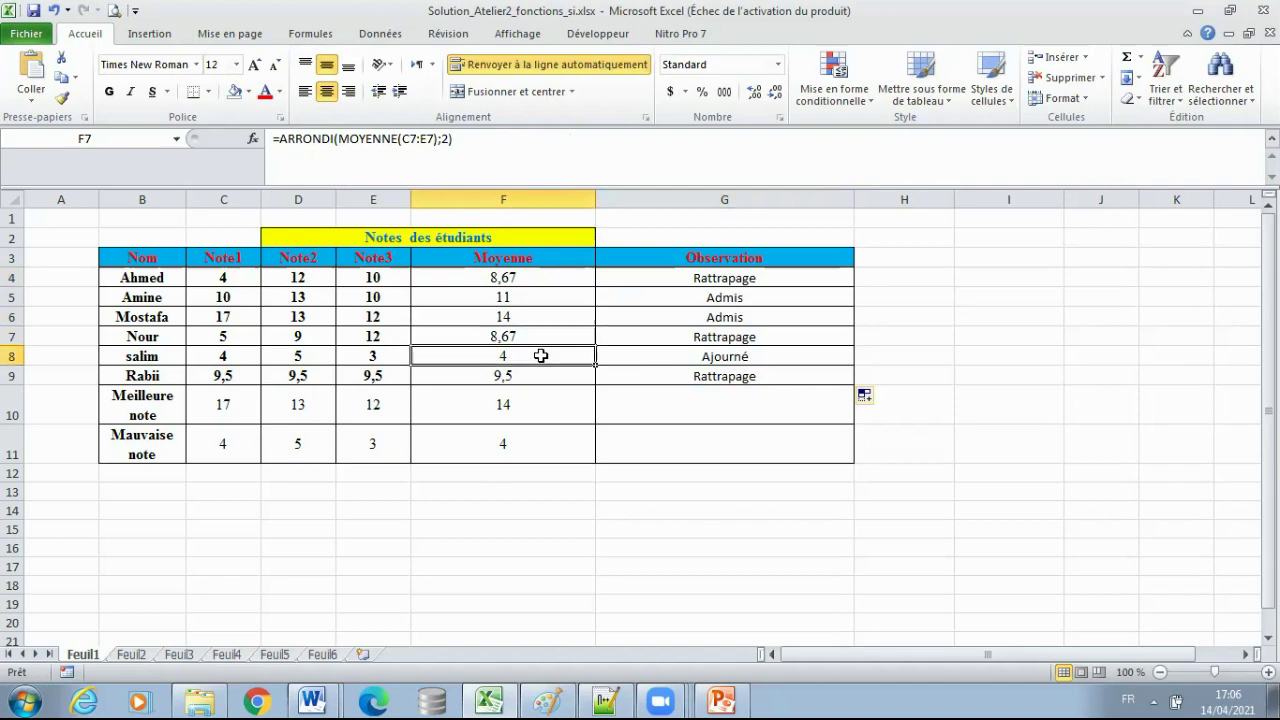
{"action": "left_click", "coordinate": [744, 355]}
{"action": "left_click", "coordinate": [528, 370]}
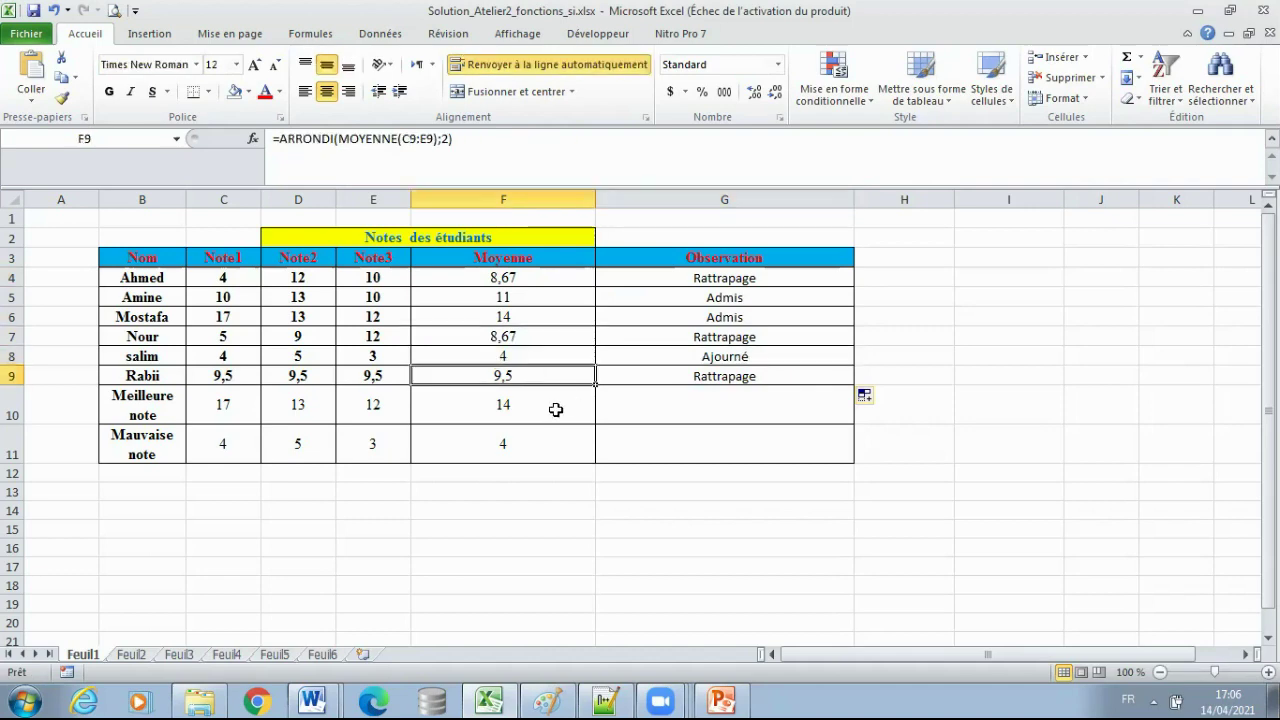
{"action": "left_click", "coordinate": [737, 375]}
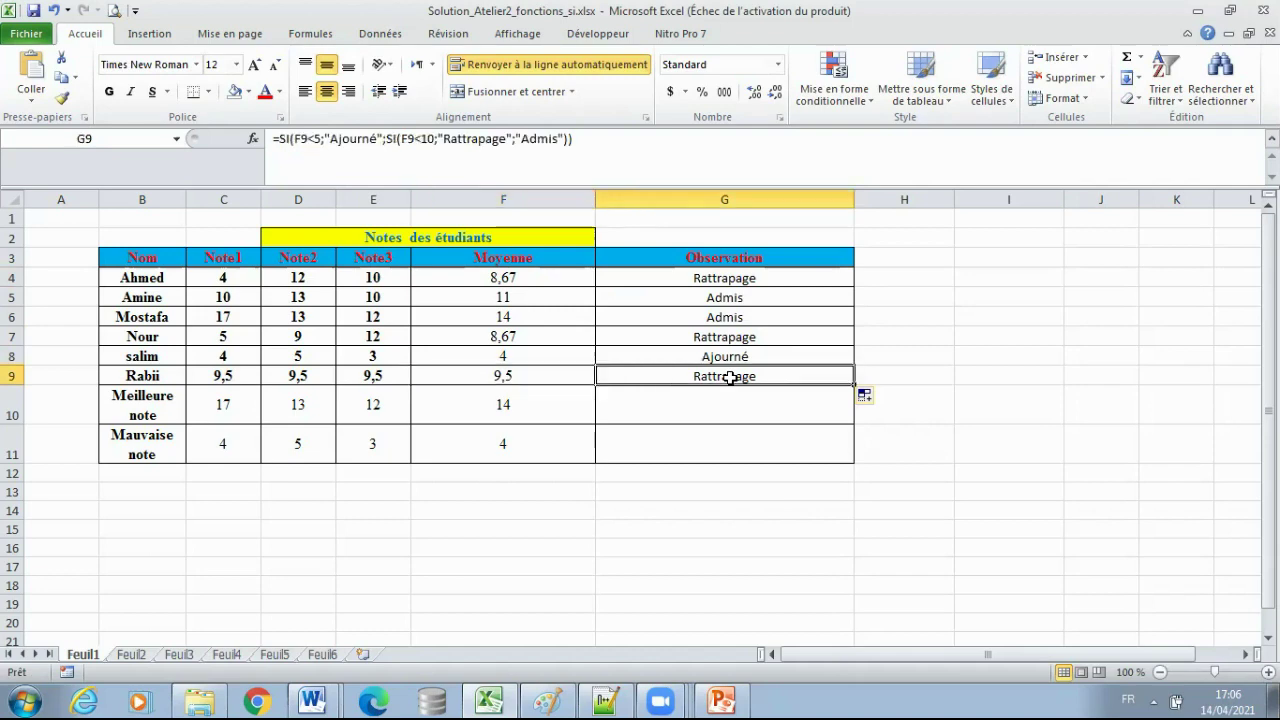
{"action": "left_click", "coordinate": [745, 277]}
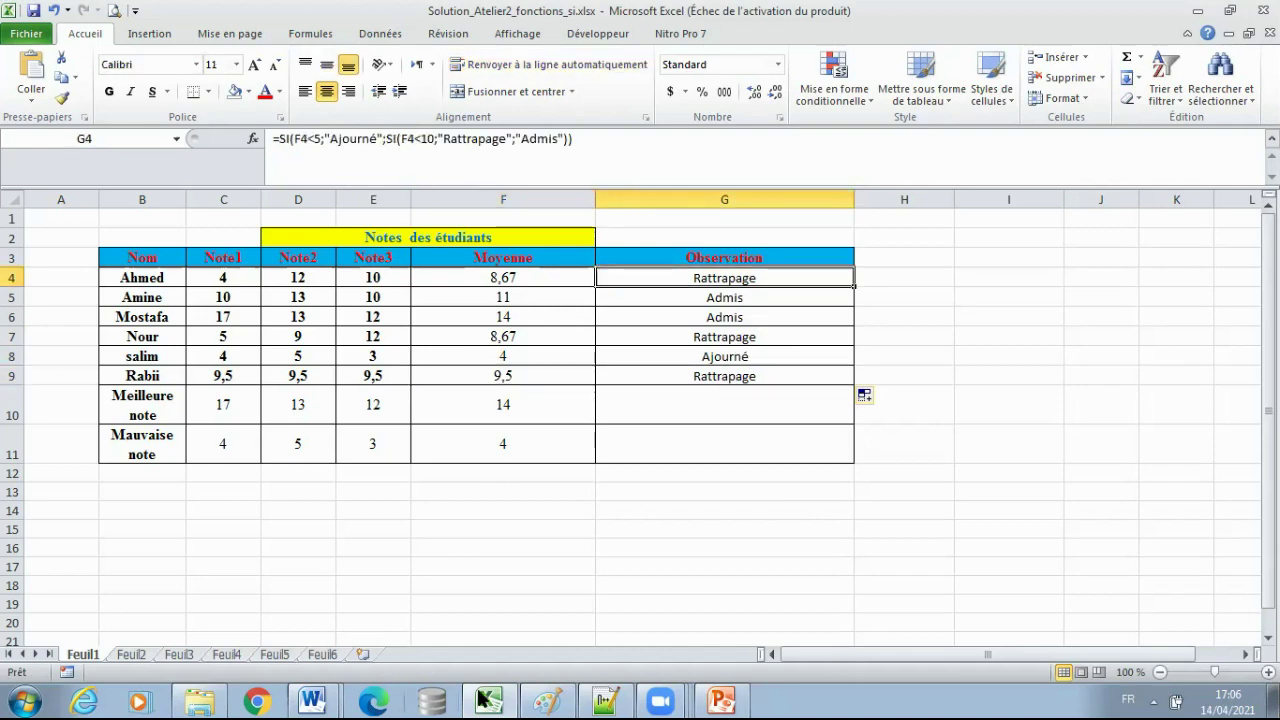
{"action": "left_click", "coordinate": [605, 700]}
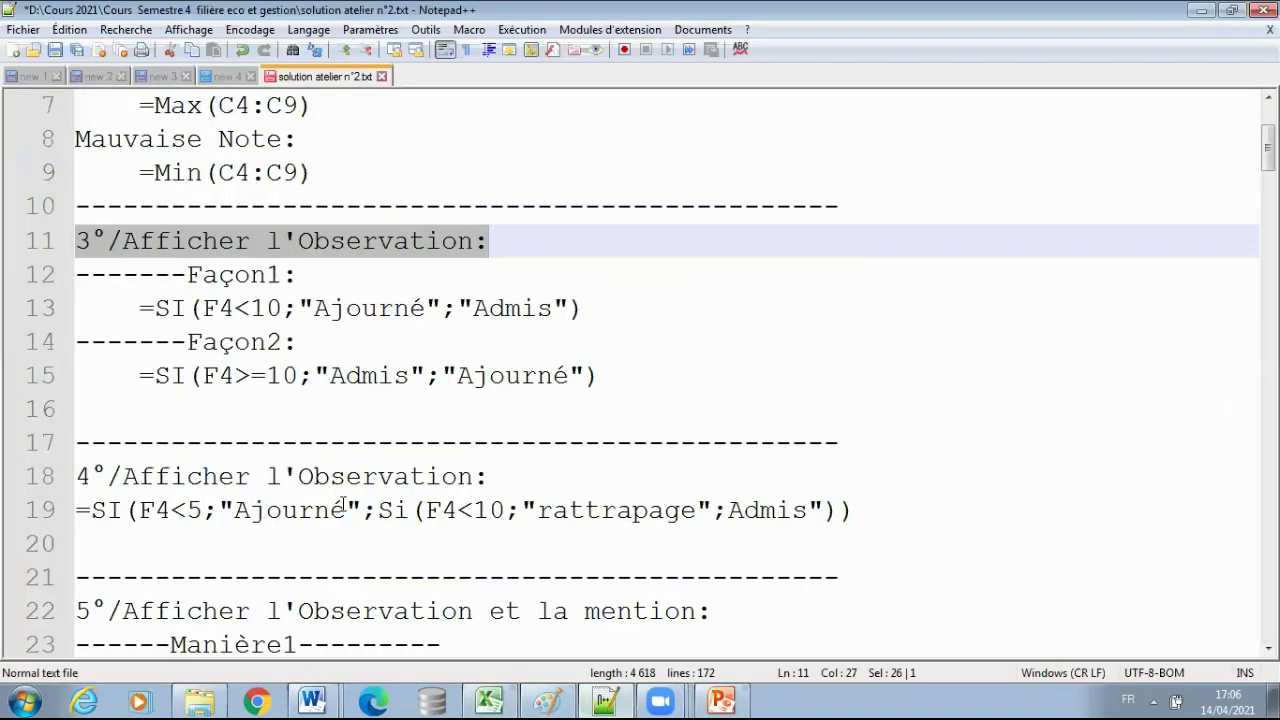
Scroll to exercise 4's nested SI formula on line 19 and highlight its Ajourné result.
{"action": "scroll", "coordinate": [193, 477], "scroll_direction": "down", "scroll_amount": 2}
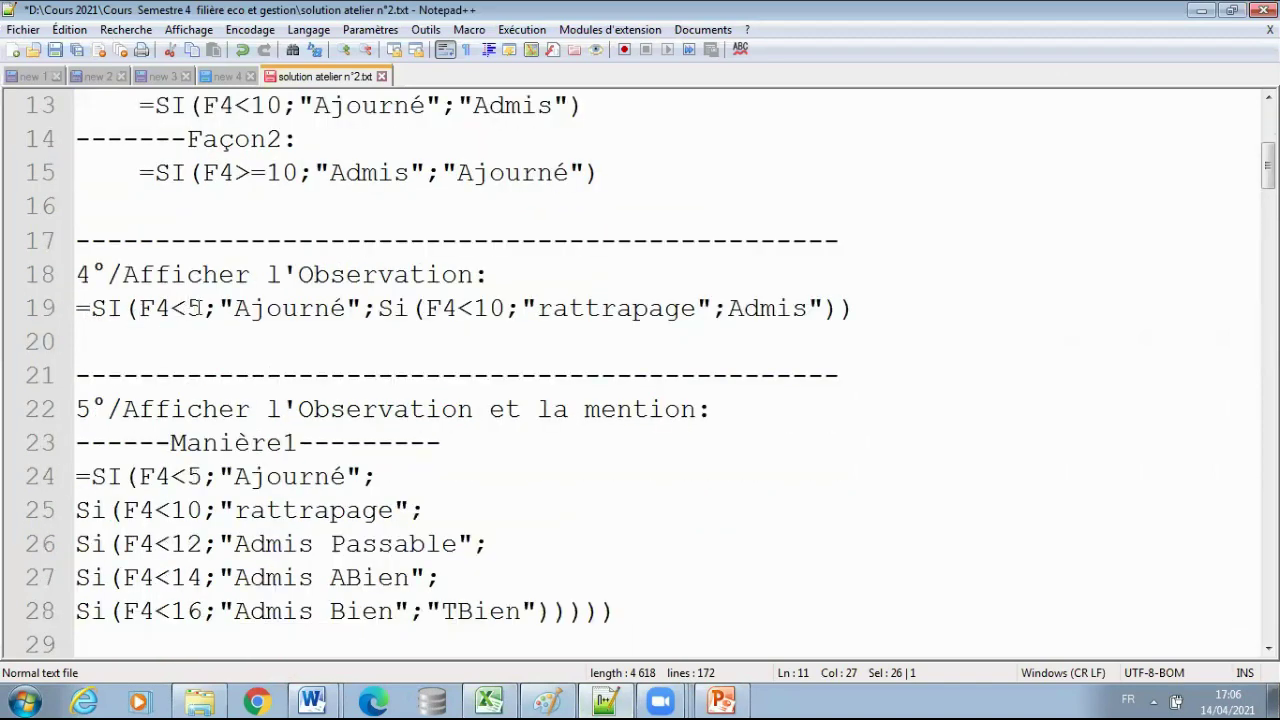
{"action": "left_click_drag", "start_coordinate": [240, 307], "coordinate": [362, 308]}
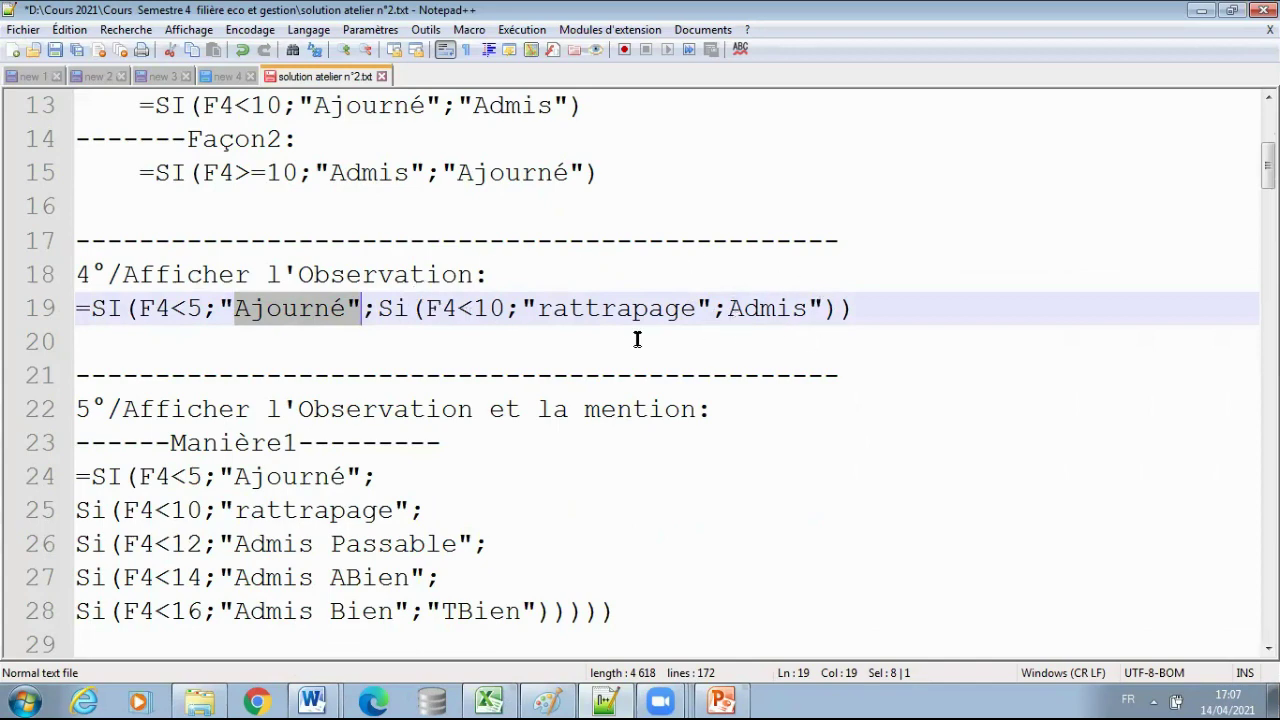
{"action": "left_click", "coordinate": [292, 341]}
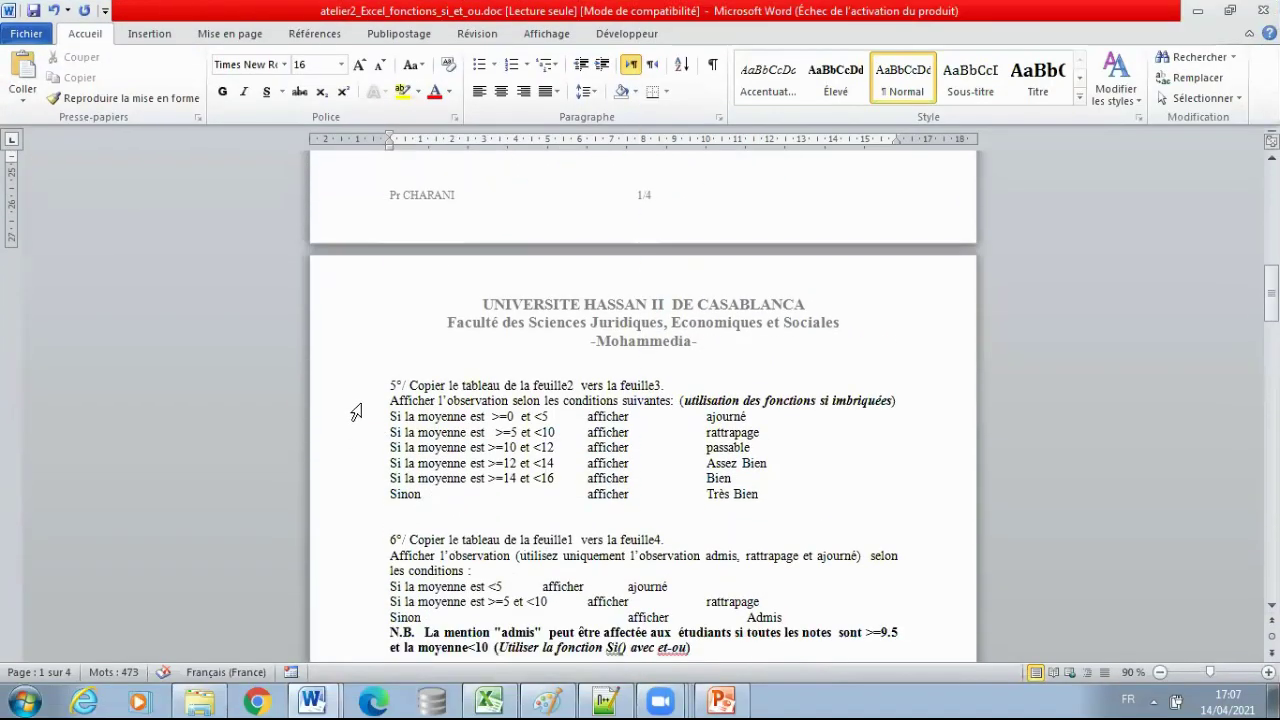
Enlarge the exercise 5 statement to 14 pt.
{"action": "left_click_drag", "start_coordinate": [357, 385], "coordinate": [360, 500]}
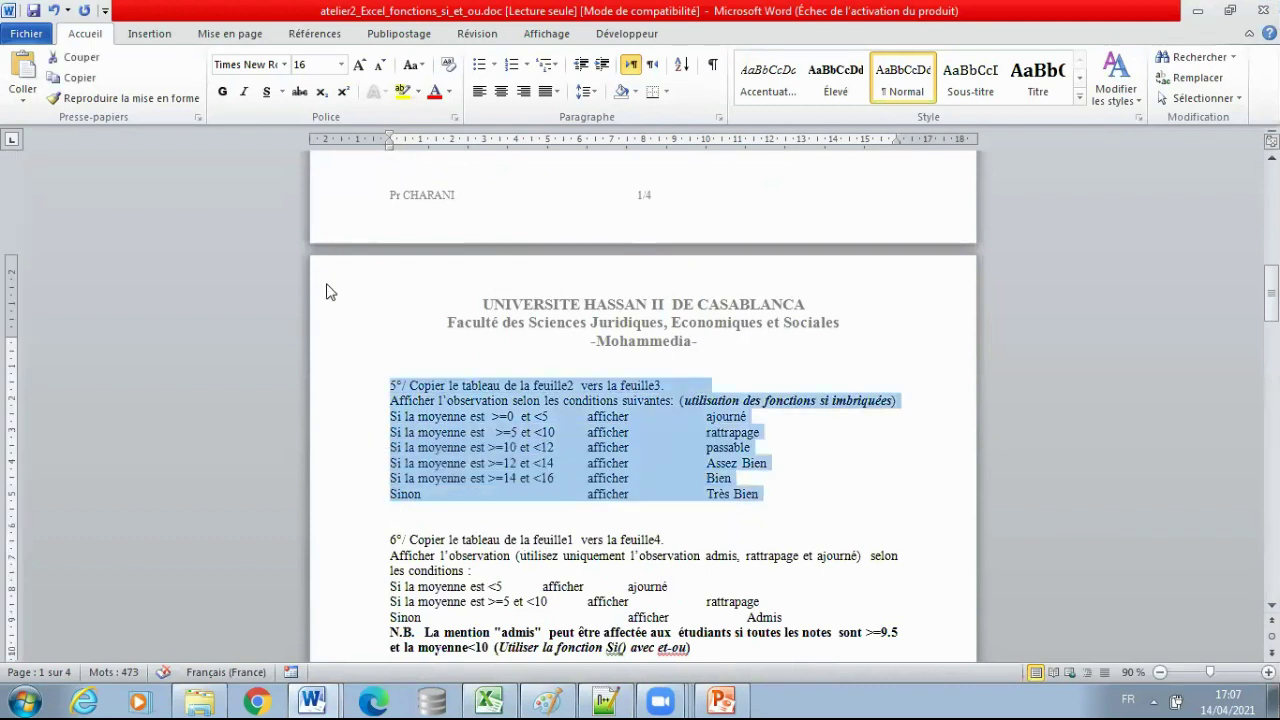
{"action": "left_click", "coordinate": [357, 67]}
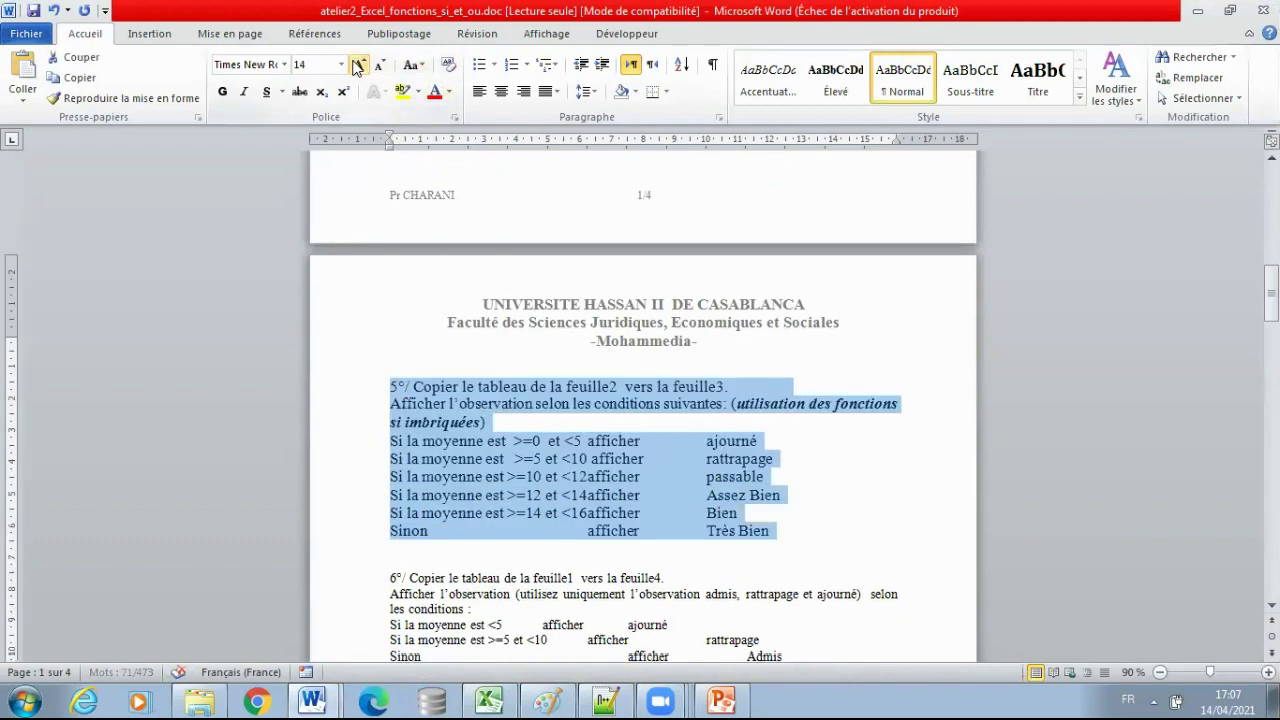
{"action": "left_click", "coordinate": [594, 543]}
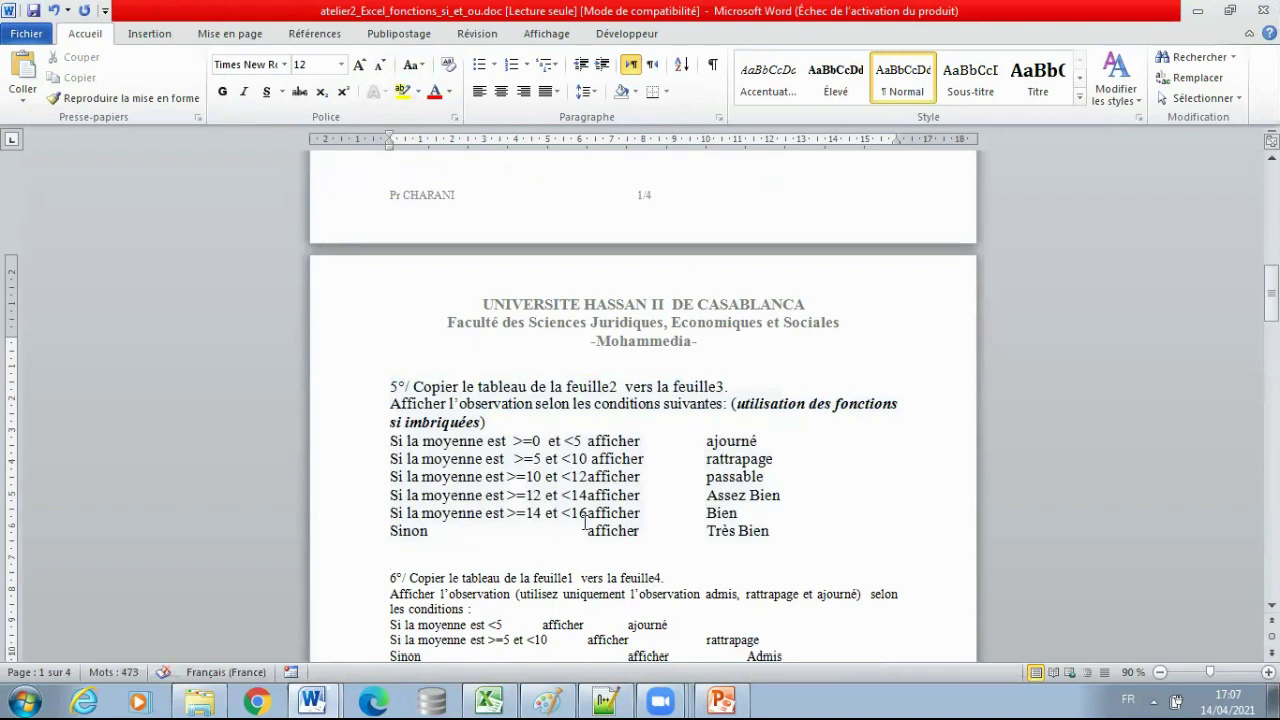
Insert a tab before afficher in the <5, <10, <12, <14, <16 and Sinon rows.
{"action": "left_click", "coordinate": [586, 441]}
{"action": "key", "text": "Tab"}
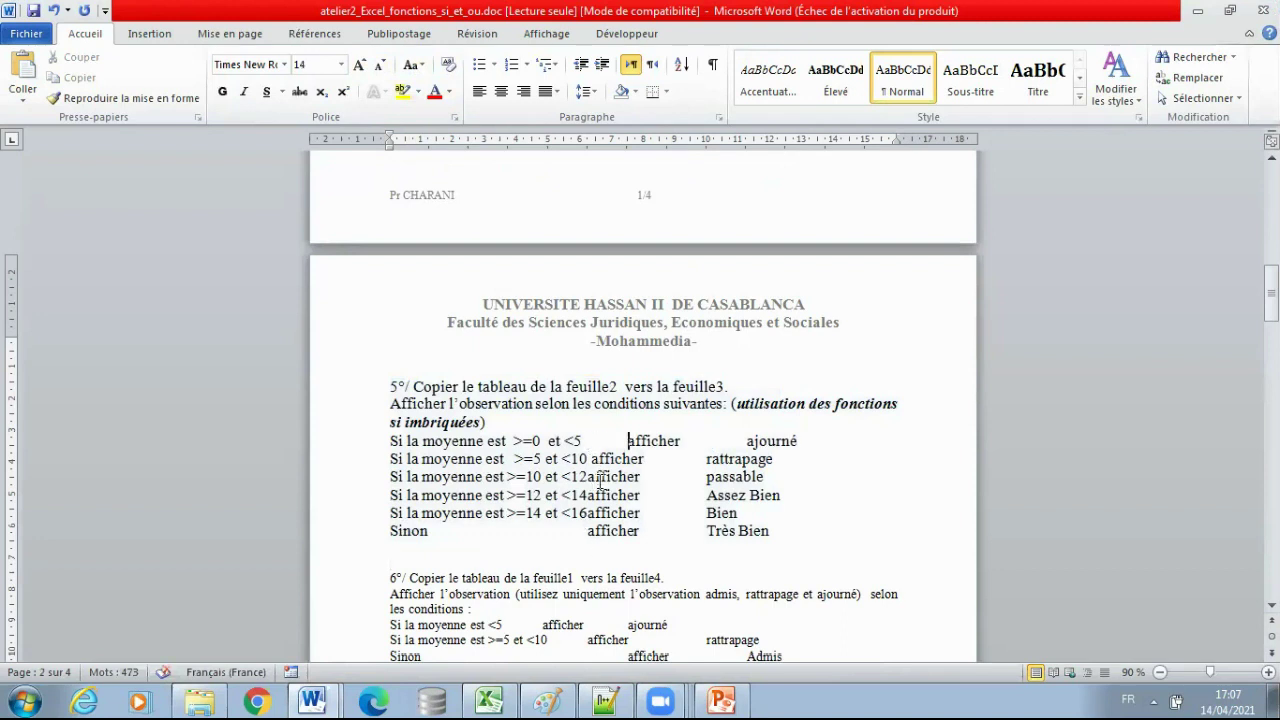
{"action": "left_click", "coordinate": [588, 458]}
{"action": "key", "text": "Tab"}
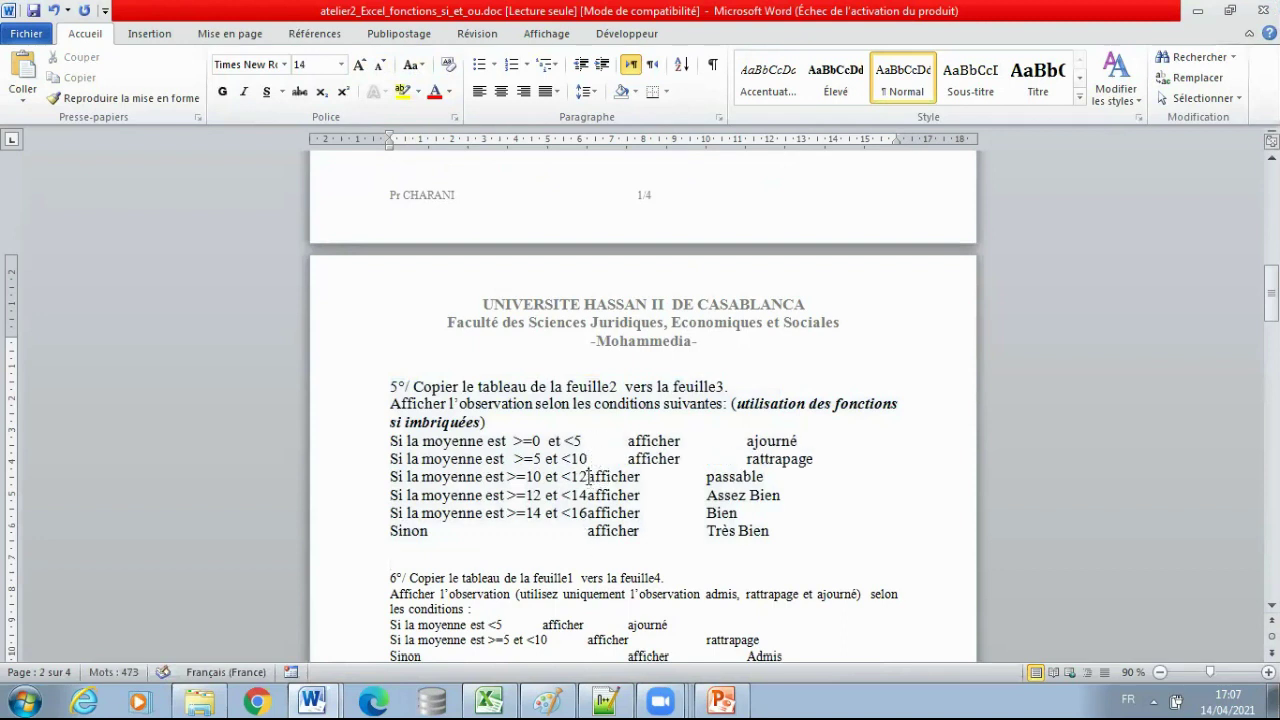
{"action": "left_click", "coordinate": [587, 477]}
{"action": "key", "text": "Tab"}
{"action": "left_click", "coordinate": [588, 495]}
{"action": "key", "text": "Tab"}
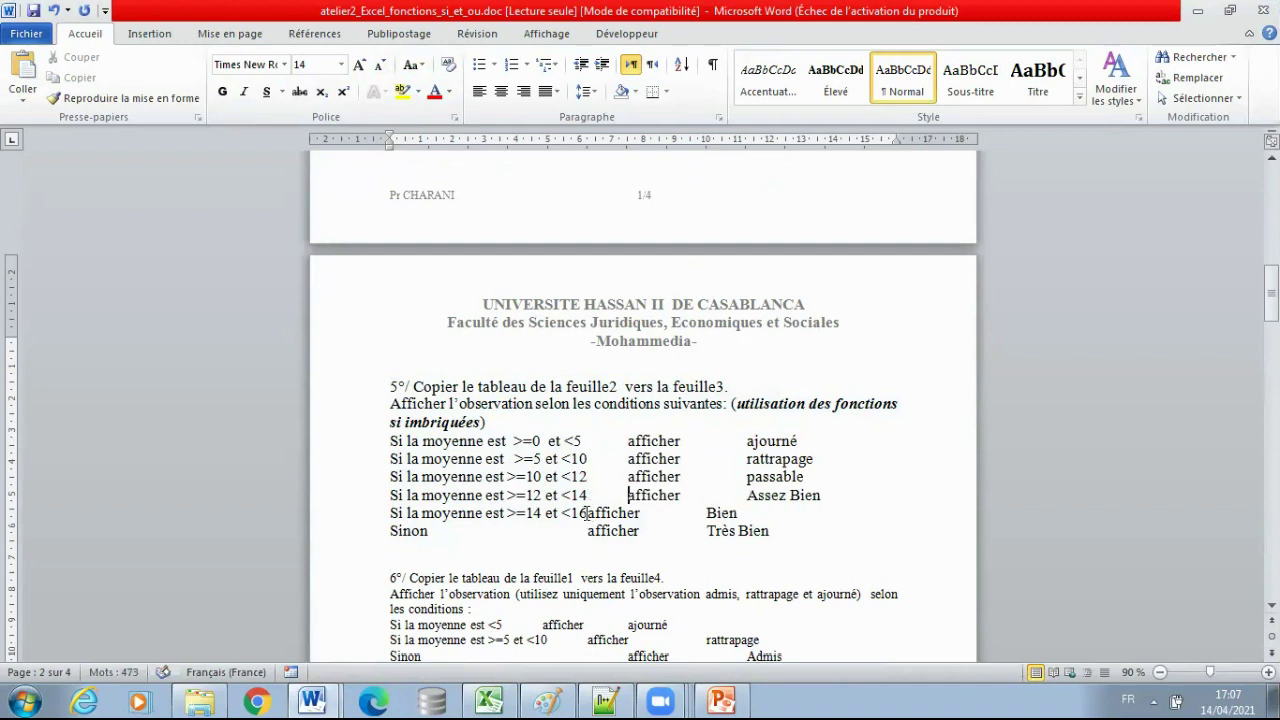
{"action": "left_click", "coordinate": [588, 513]}
{"action": "key", "text": "Tab"}
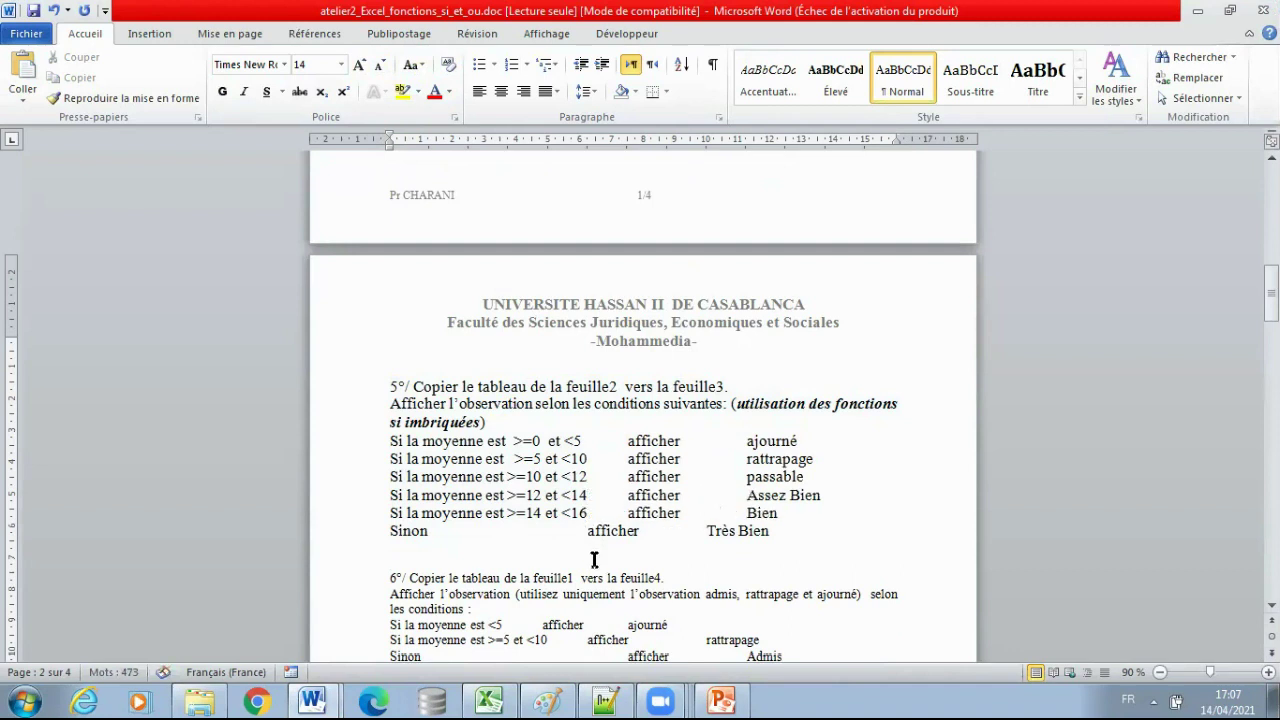
{"action": "left_click", "coordinate": [588, 531]}
{"action": "key", "text": "Tab"}
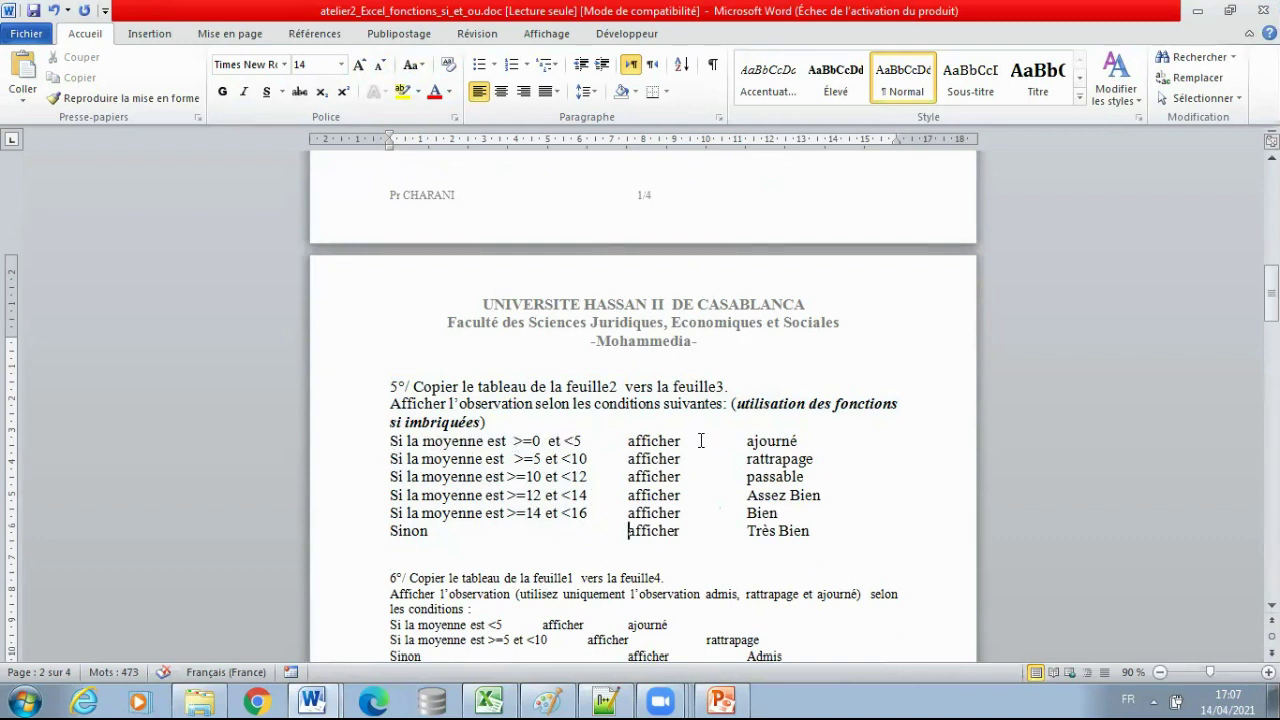
Capitalise passable to Passable in the grade conditions list.
{"action": "left_click_drag", "start_coordinate": [797, 441], "coordinate": [747, 441]}
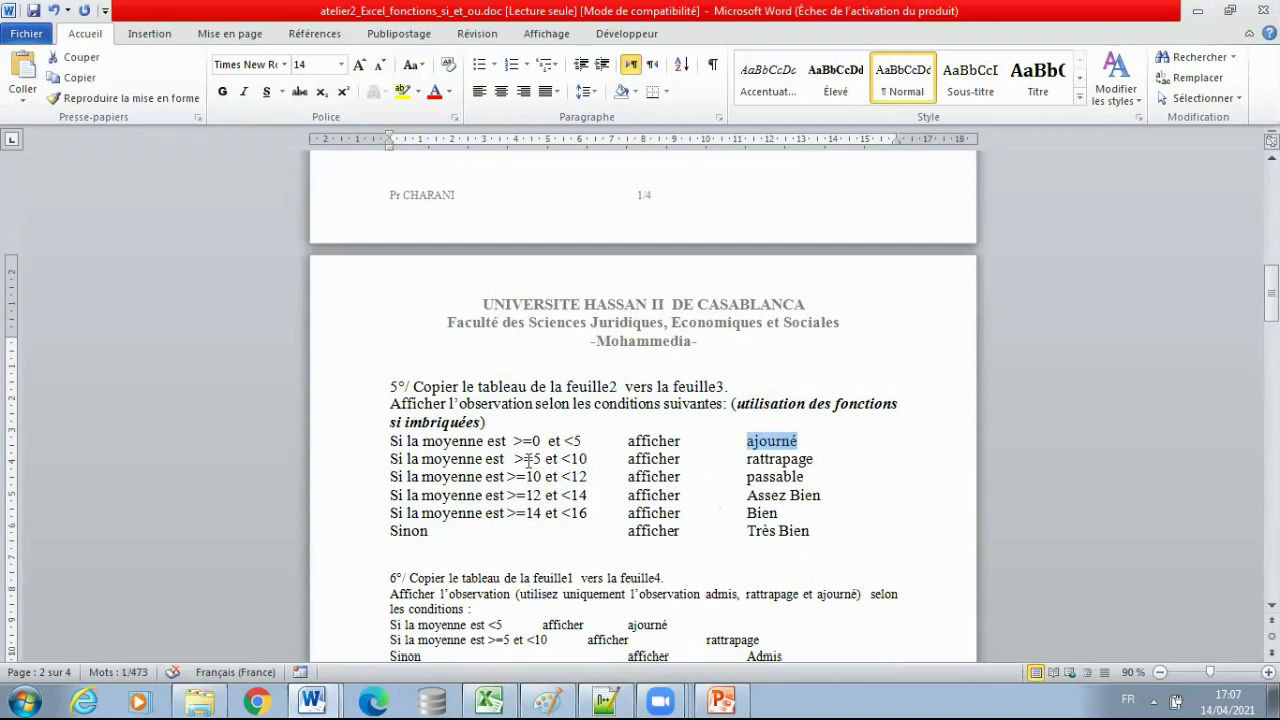
{"action": "double_click", "coordinate": [776, 459]}
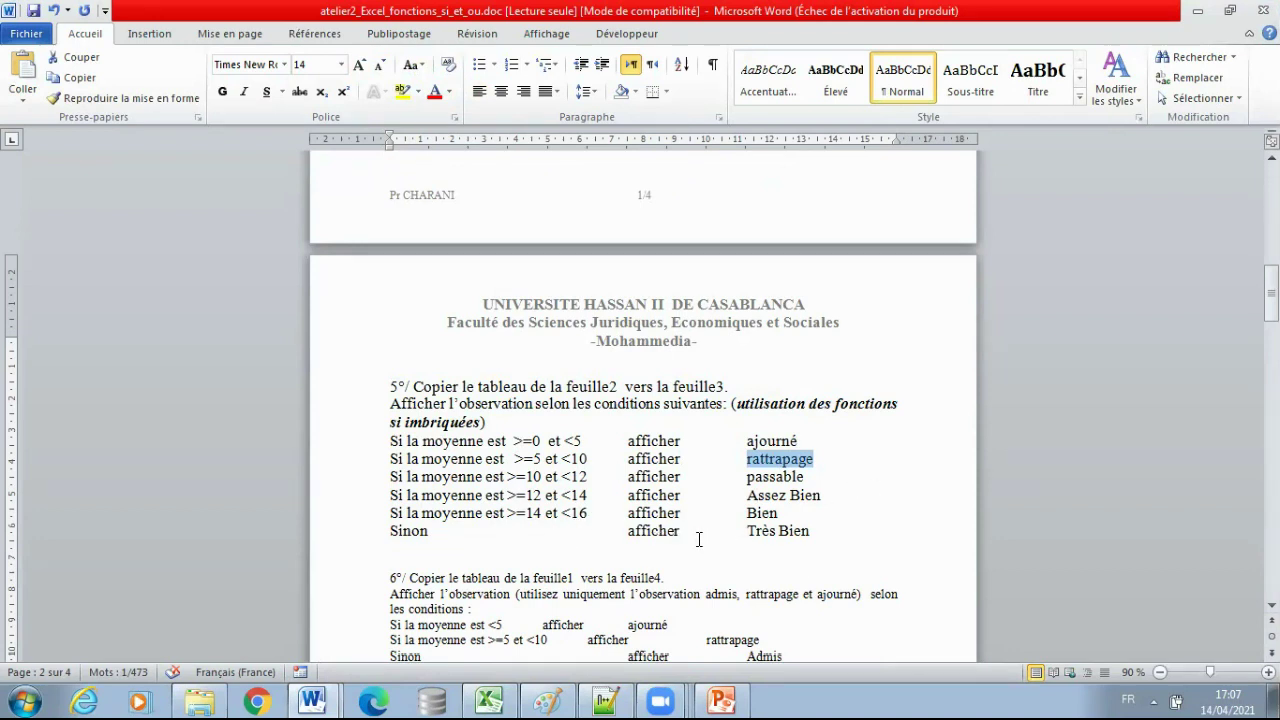
{"action": "left_click_drag", "start_coordinate": [751, 479], "coordinate": [742, 478]}
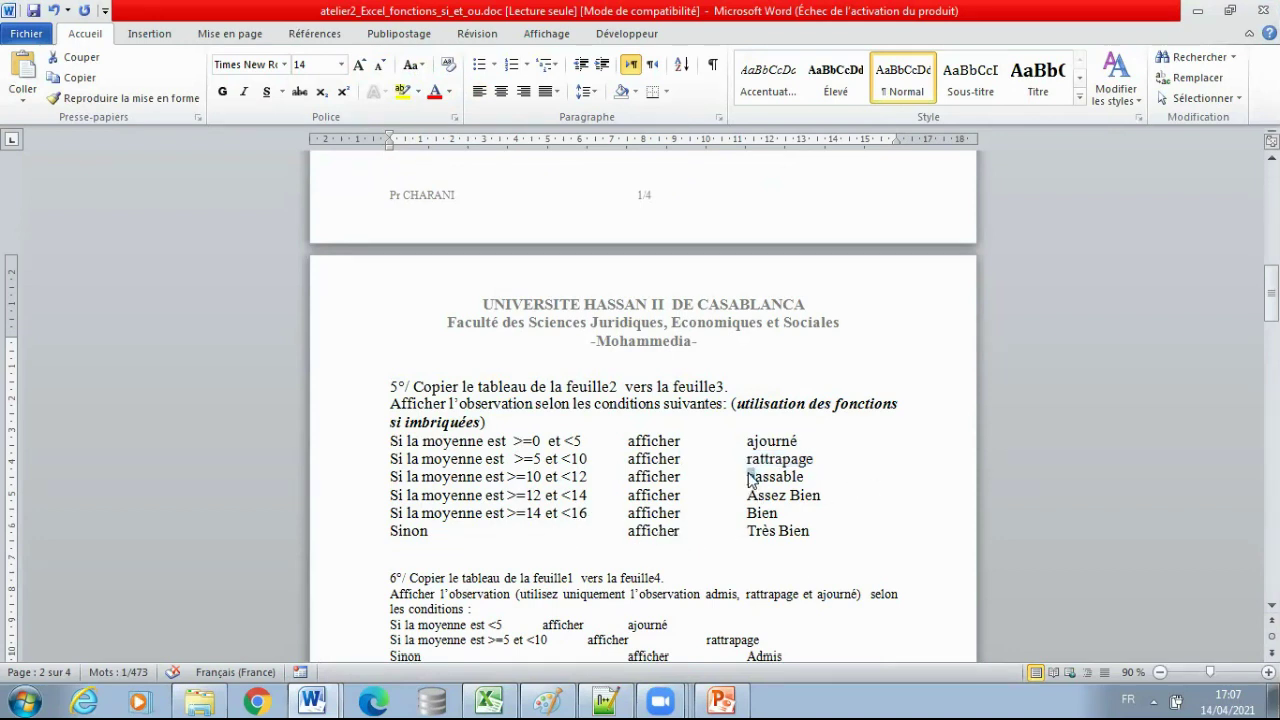
{"action": "type", "text": "P"}
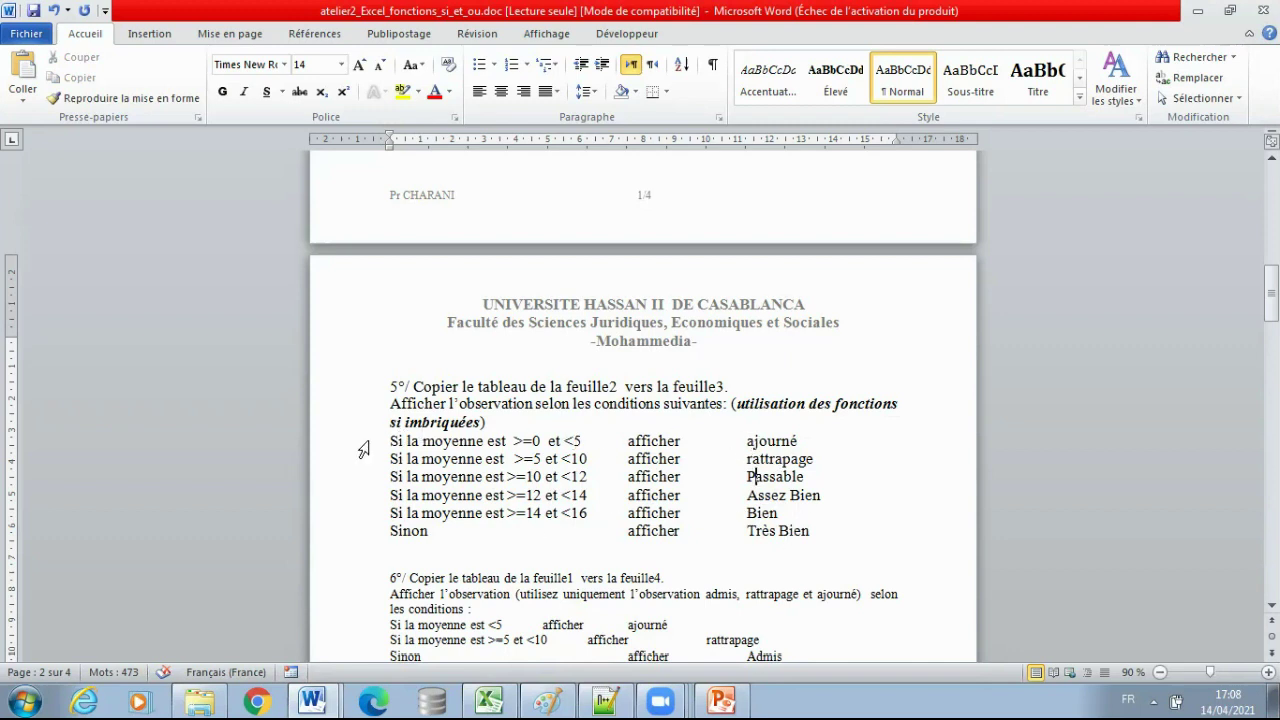
{"action": "left_click_drag", "start_coordinate": [363, 450], "coordinate": [374, 538]}
{"action": "left_click", "coordinate": [483, 540]}
Scroll the solution notes to the Manière1 nested formula on lines 24–28.
{"action": "left_click", "coordinate": [605, 700]}
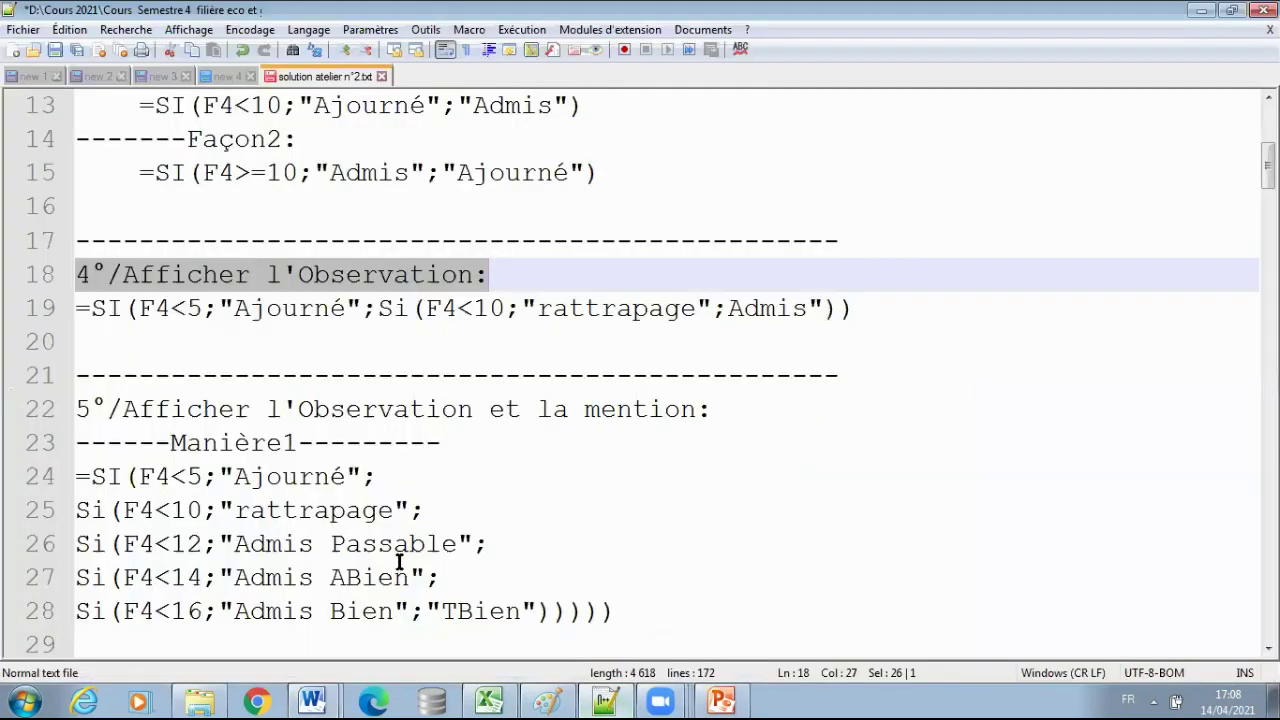
{"action": "scroll", "coordinate": [322, 398], "scroll_direction": "down", "scroll_amount": 2}
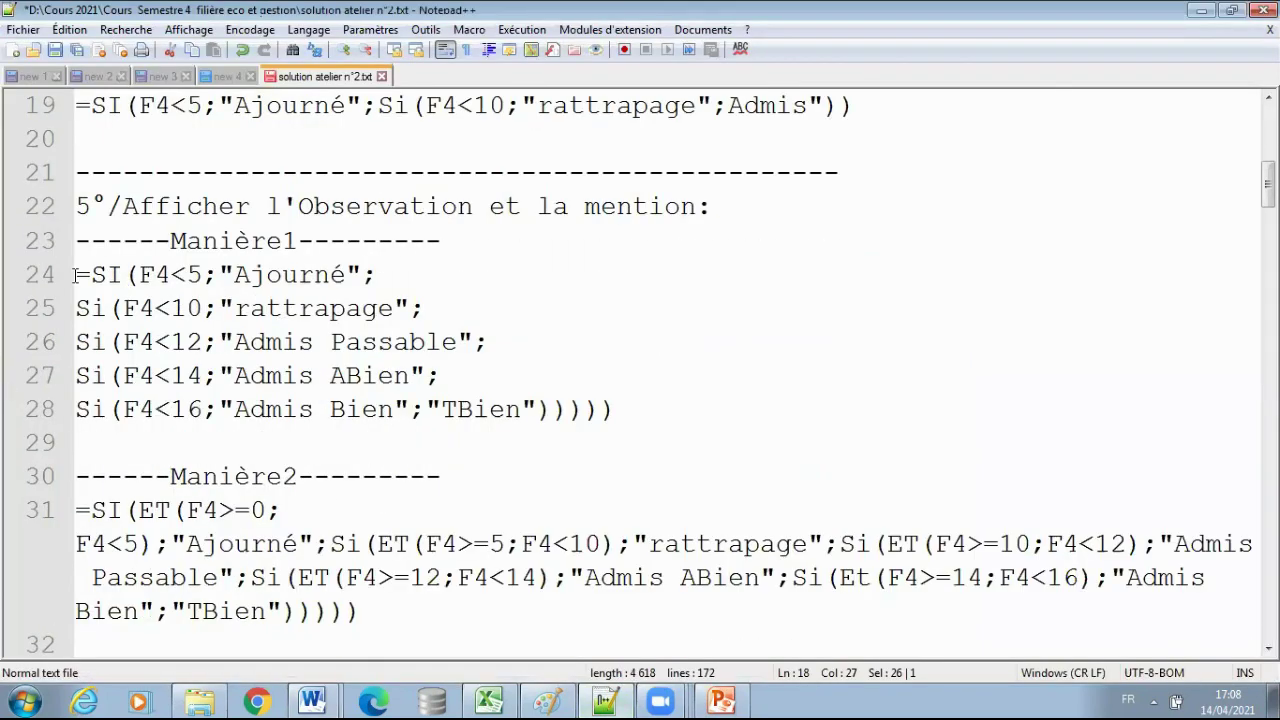
{"action": "left_click_drag", "start_coordinate": [77, 274], "coordinate": [689, 401]}
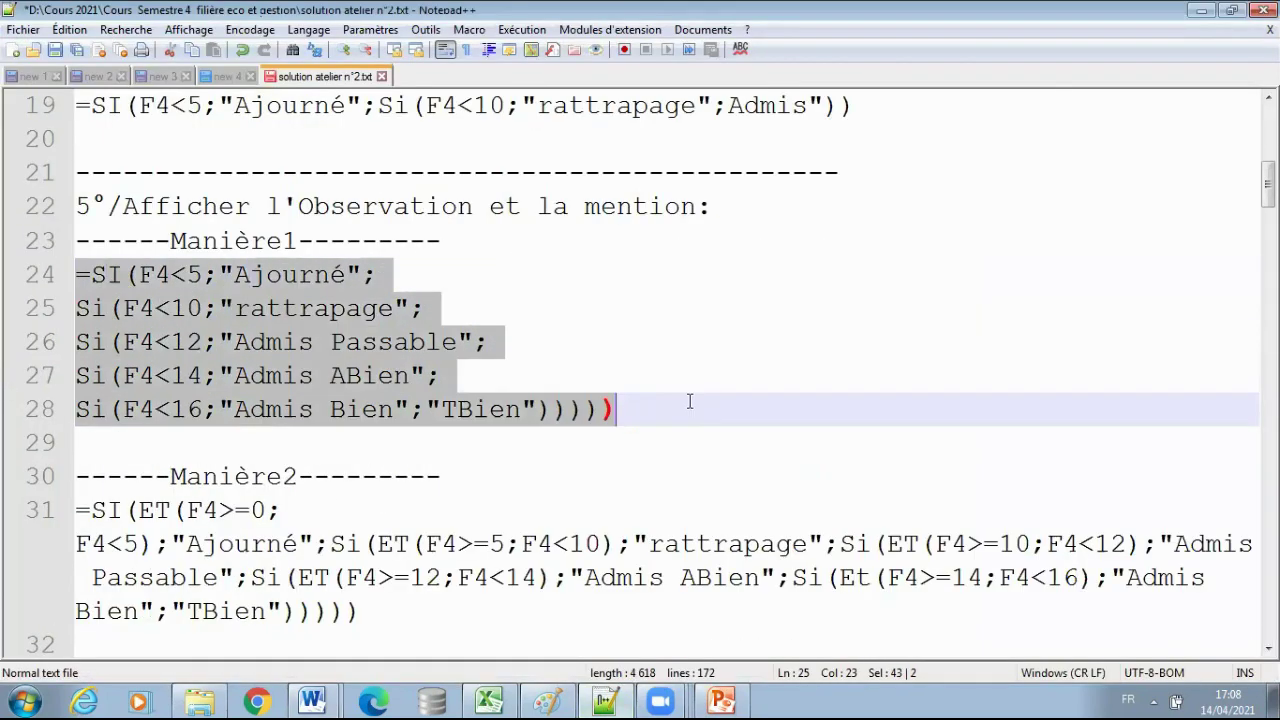
{"action": "left_click", "coordinate": [176, 274]}
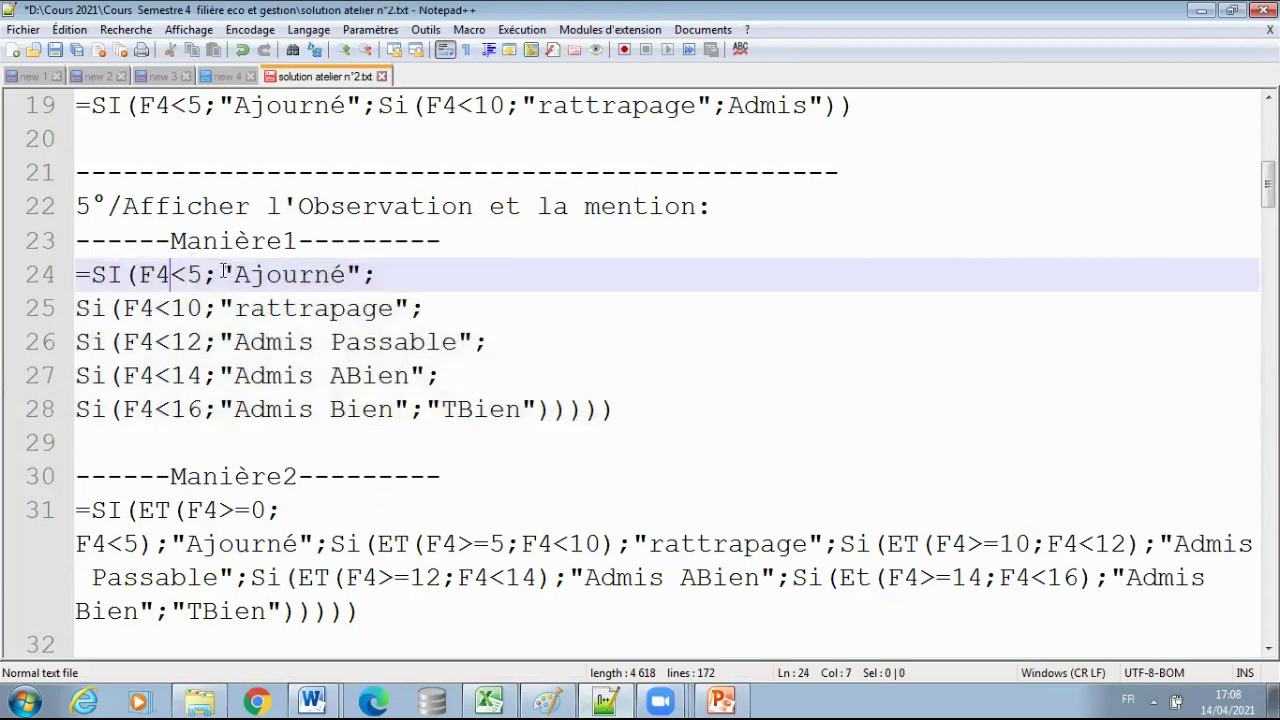
Go through the formula's results: Ajourné, rattrapage, Passable, ABien, Bien and TBien.
{"action": "left_click_drag", "start_coordinate": [220, 274], "coordinate": [348, 274]}
{"action": "left_click_drag", "start_coordinate": [170, 241], "coordinate": [301, 241]}
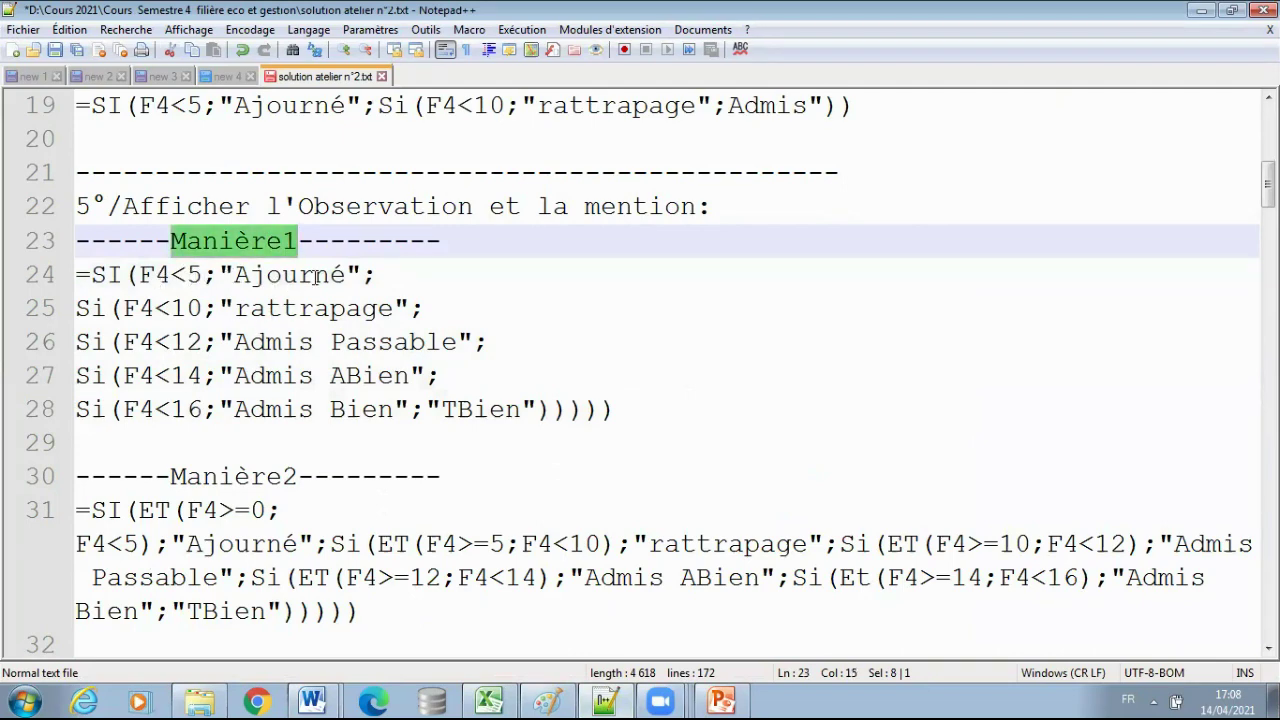
{"action": "left_click", "coordinate": [266, 275]}
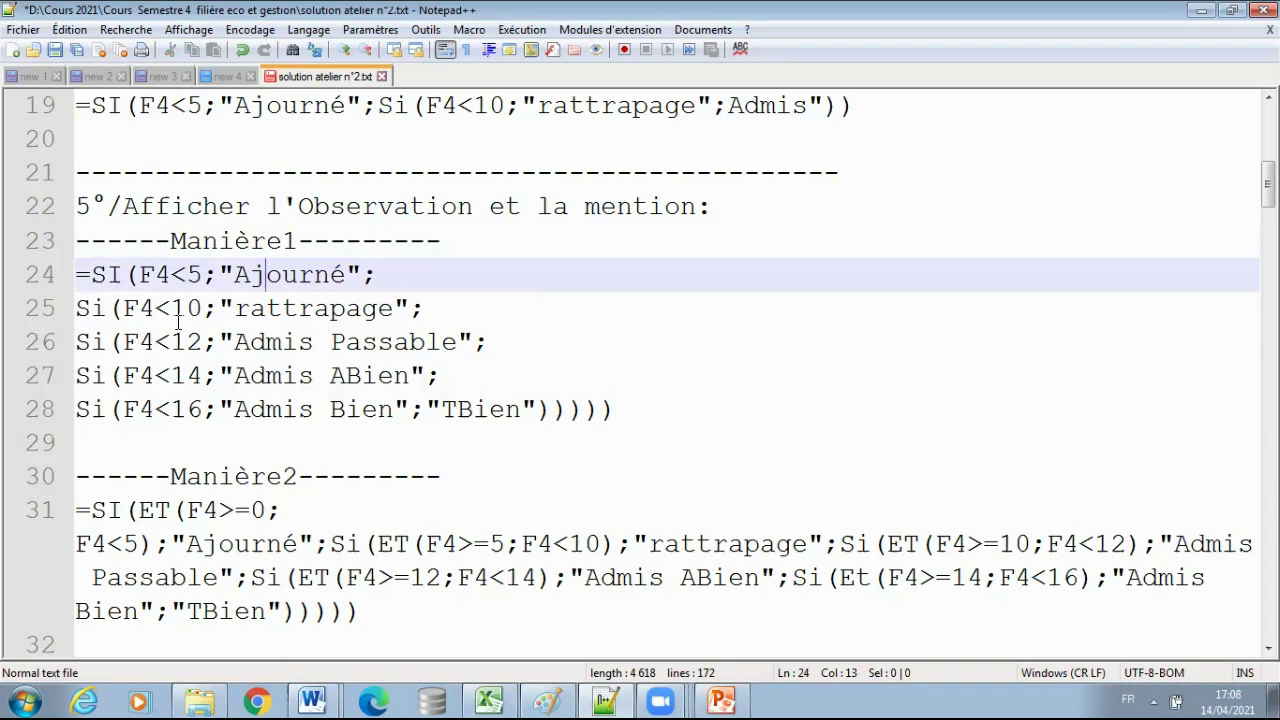
{"action": "key", "text": "Down"}
{"action": "key", "text": "Right"}
{"action": "key", "text": "Right"}
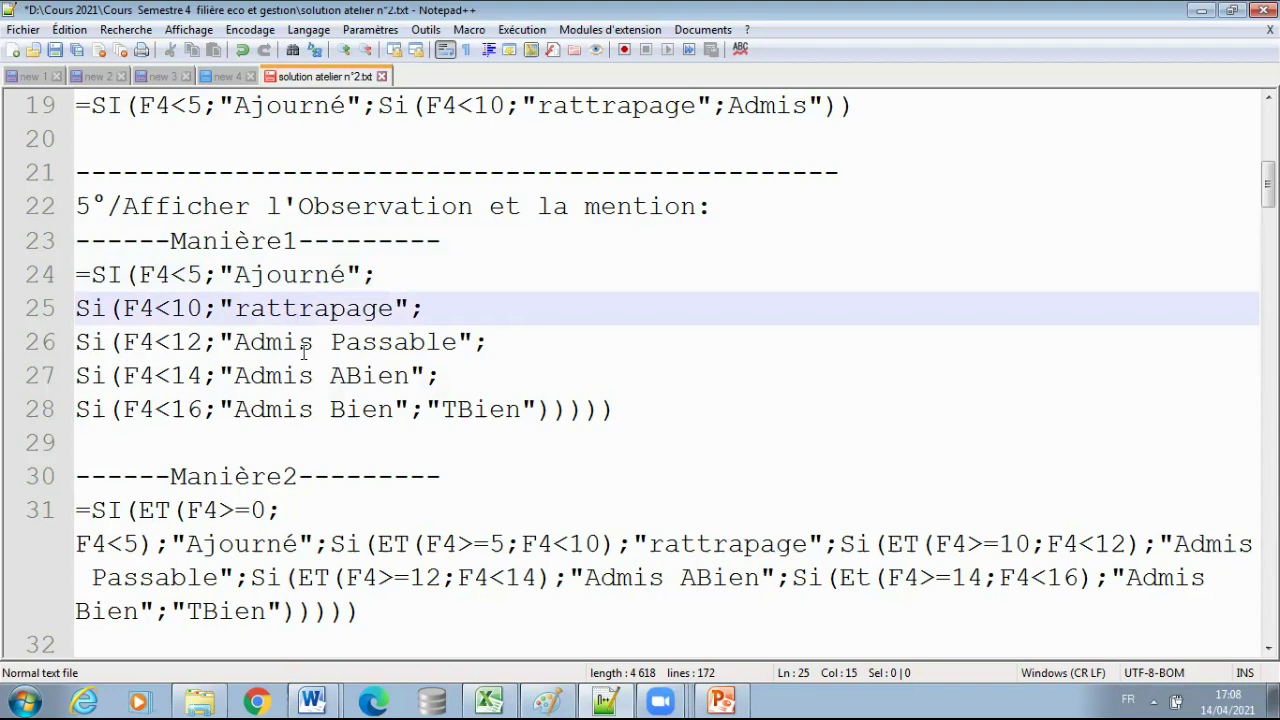
{"action": "double_click", "coordinate": [392, 343]}
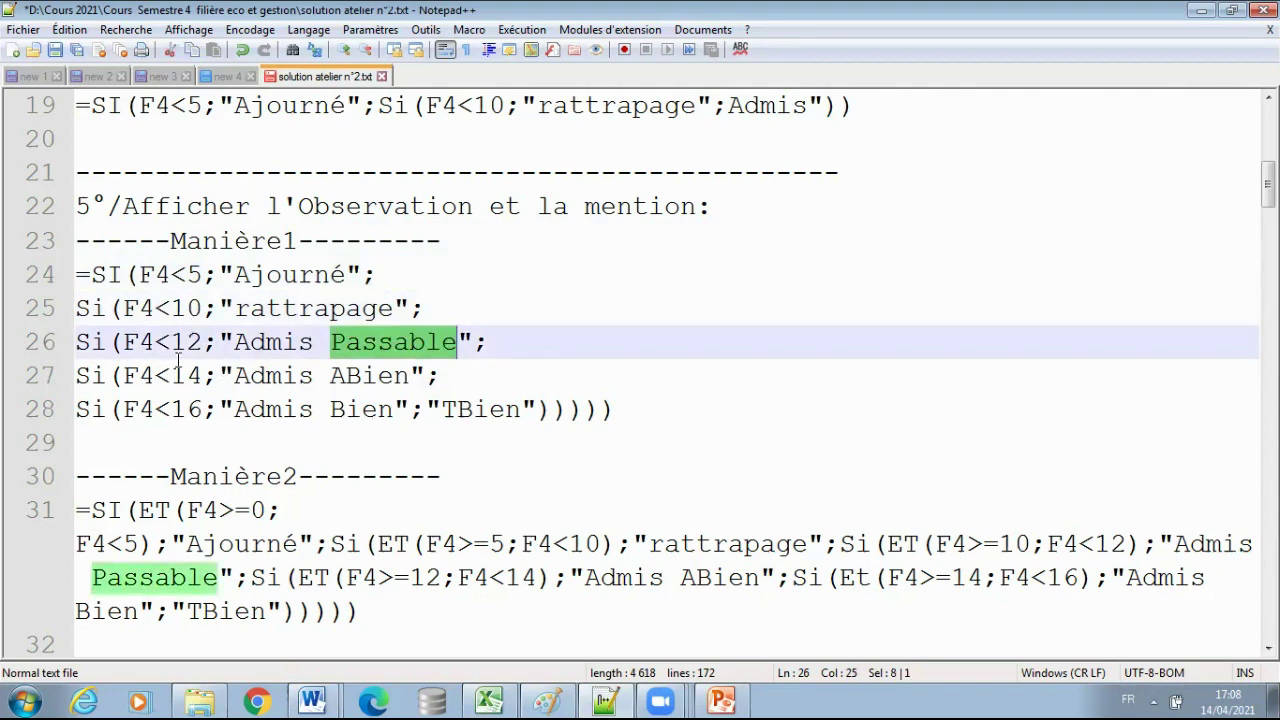
{"action": "double_click", "coordinate": [369, 375]}
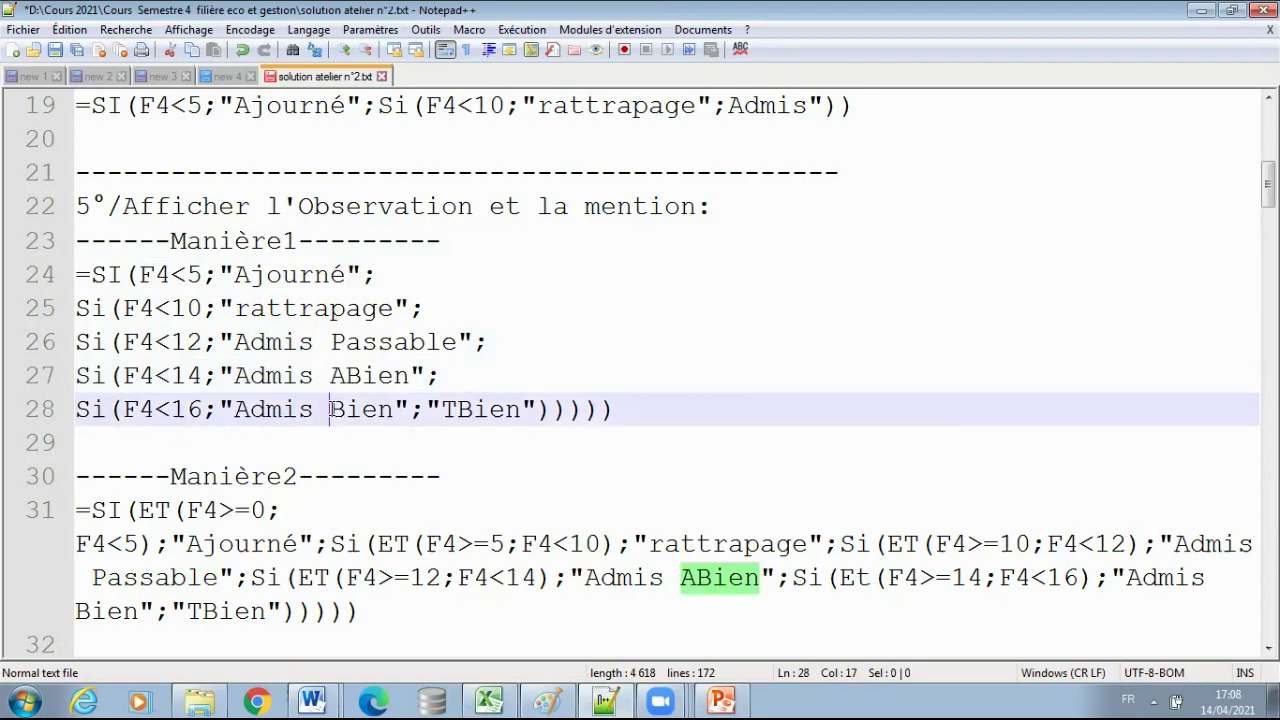
{"action": "double_click", "coordinate": [337, 409]}
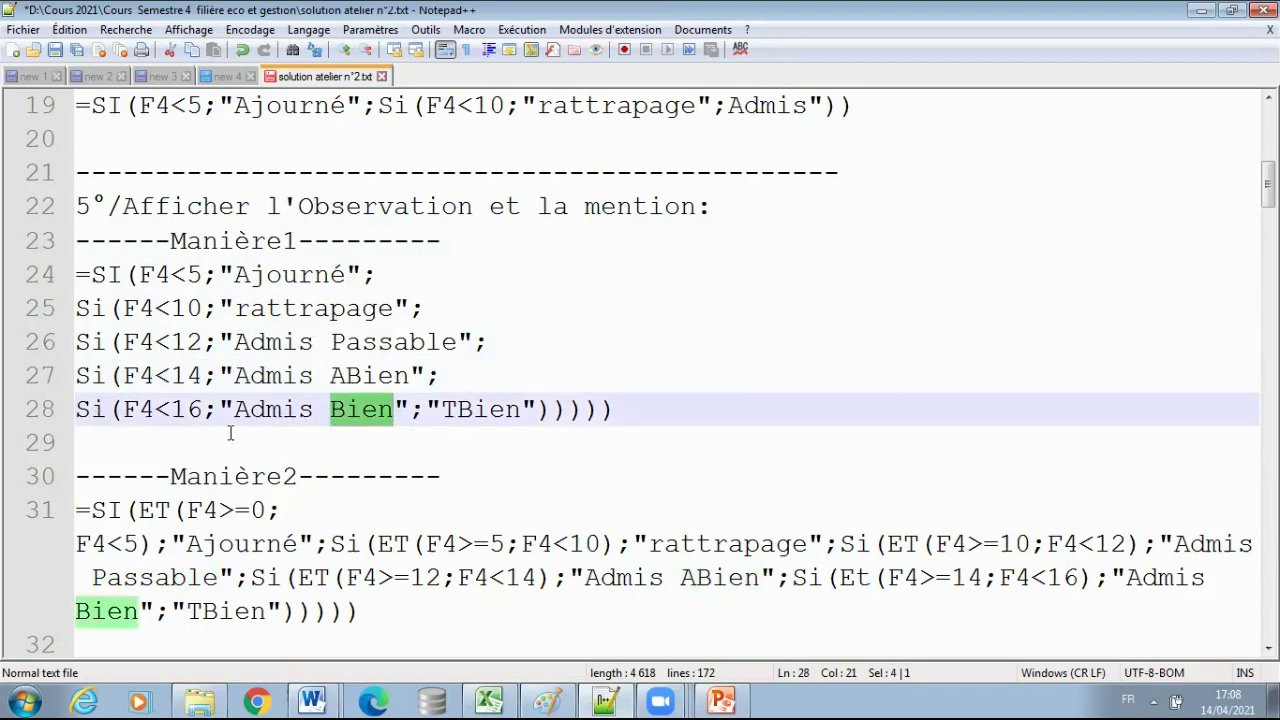
{"action": "double_click", "coordinate": [471, 409]}
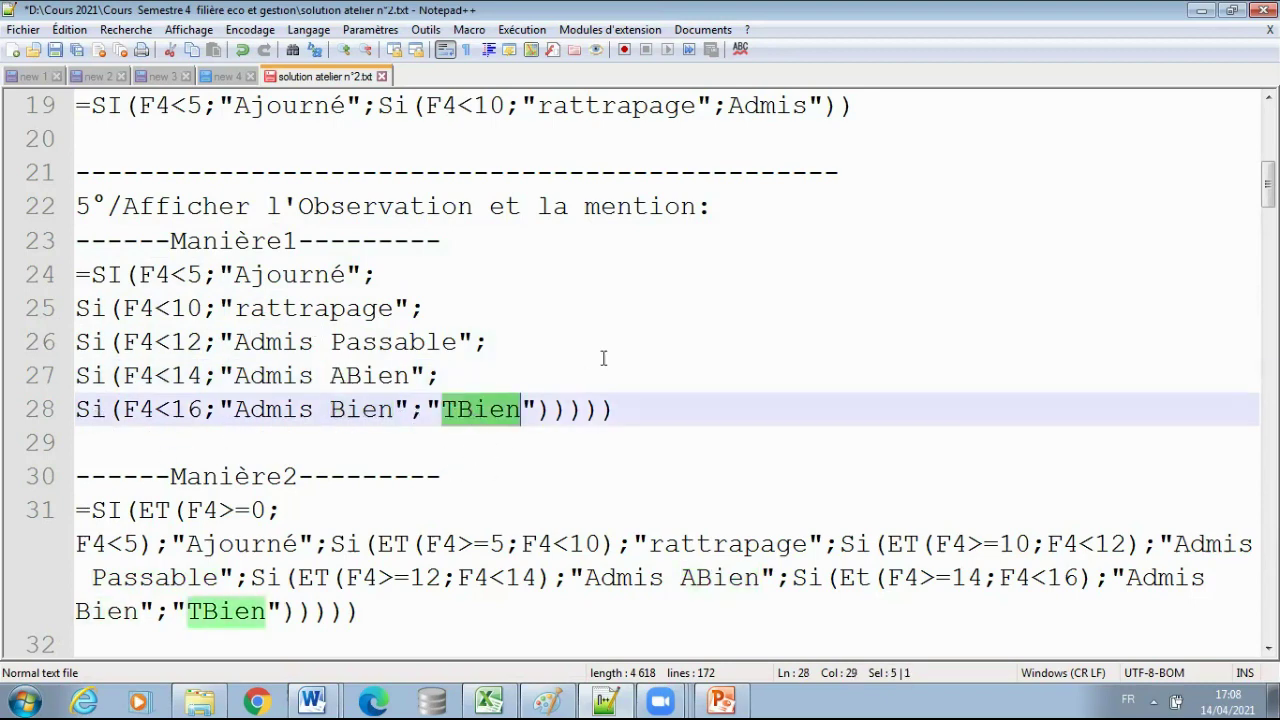
{"action": "left_click", "coordinate": [669, 341]}
Select the whole Manière1 formula and return to the Excel grades sheet.
{"action": "left_click_drag", "start_coordinate": [81, 276], "coordinate": [649, 418]}
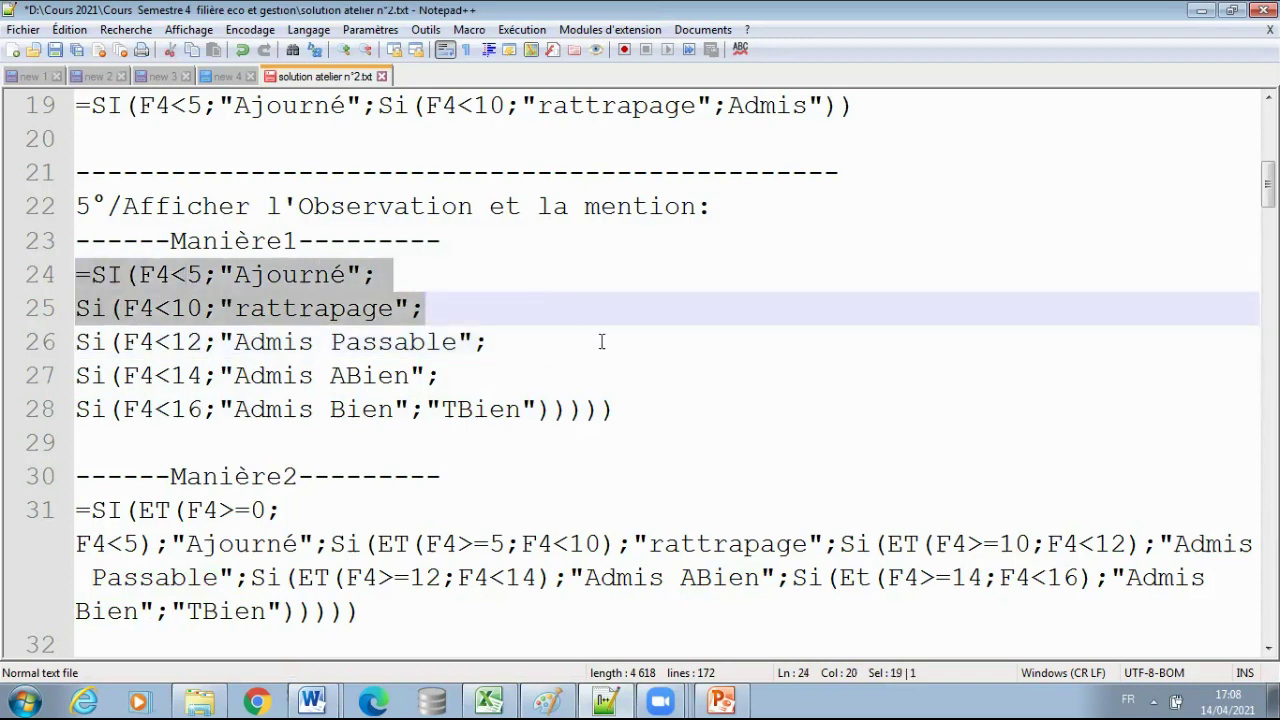
{"action": "left_click", "coordinate": [489, 698]}
{"action": "left_click", "coordinate": [966, 350]}
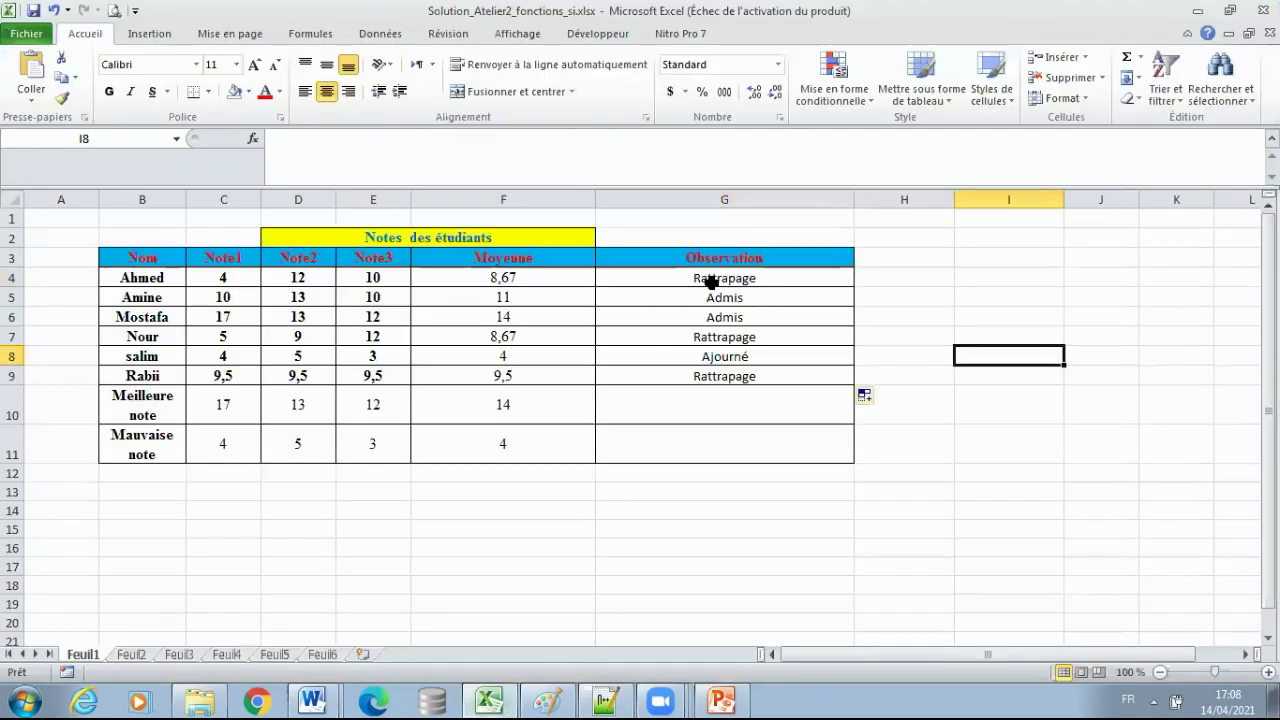
Clear G4:G9, then paste the Manière1 text into G4 and undo the multi-cell paste.
{"action": "left_click_drag", "start_coordinate": [712, 280], "coordinate": [712, 388]}
{"action": "key", "text": "Delete"}
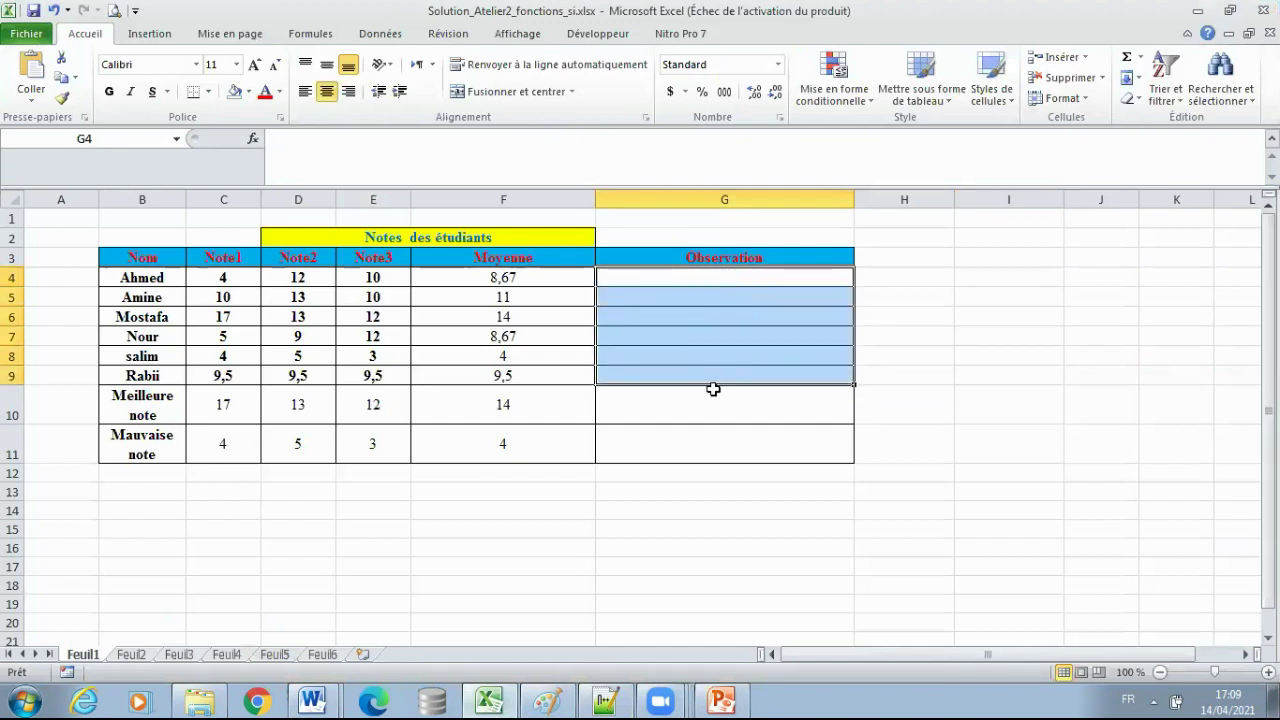
{"action": "left_click", "coordinate": [722, 276]}
{"action": "type", "text": "=SI(F4<5;\"Ajourné\"; Si(F4<10;\"rattrapage\"; Si(F4<12;\"Admis Passable\"; Si(F4<14;\"Admis ABien\"; Si(F4<16;\"Admis Bien\";\"TBien\")))))"}
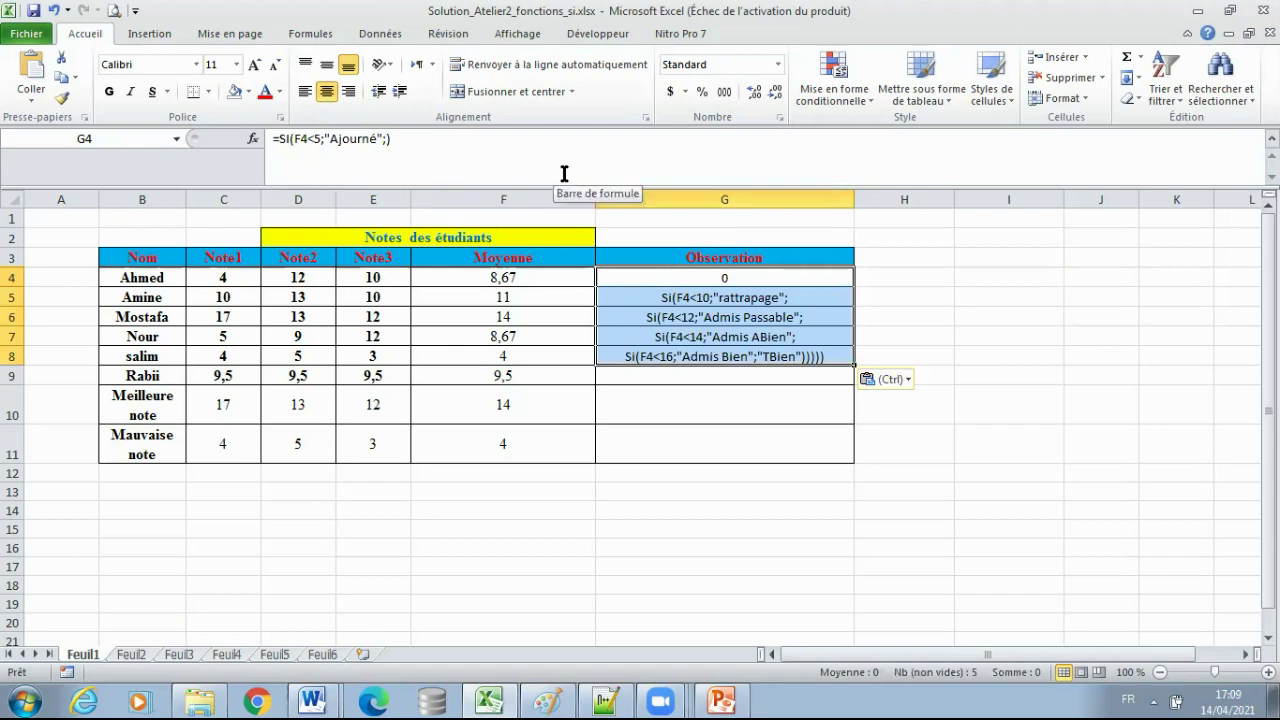
{"action": "key", "text": "Return"}
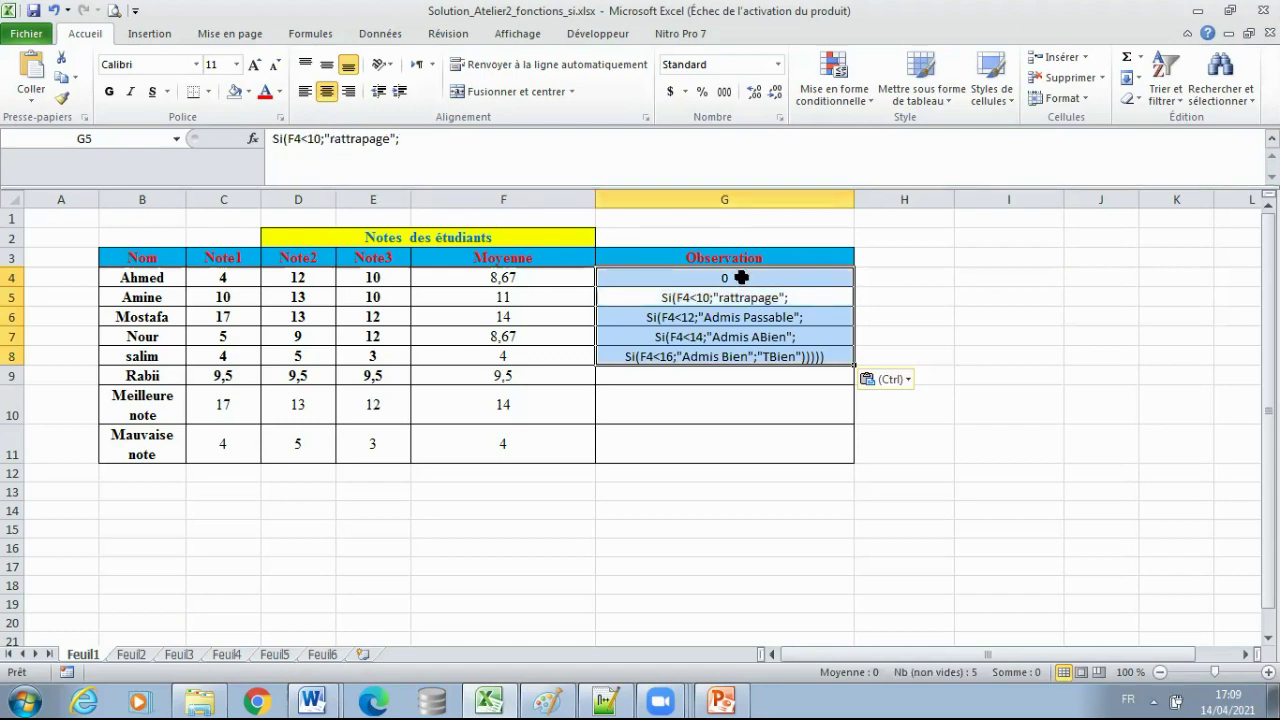
{"action": "left_click", "coordinate": [741, 278]}
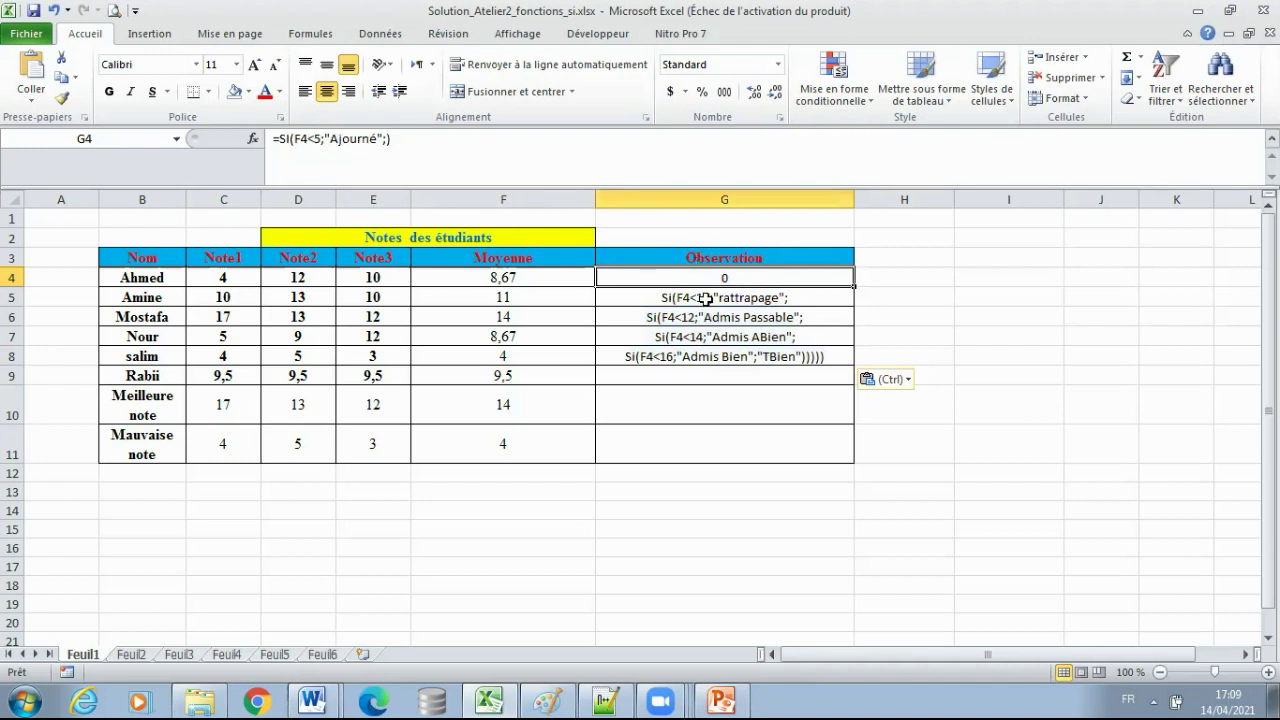
{"action": "left_click", "coordinate": [700, 297]}
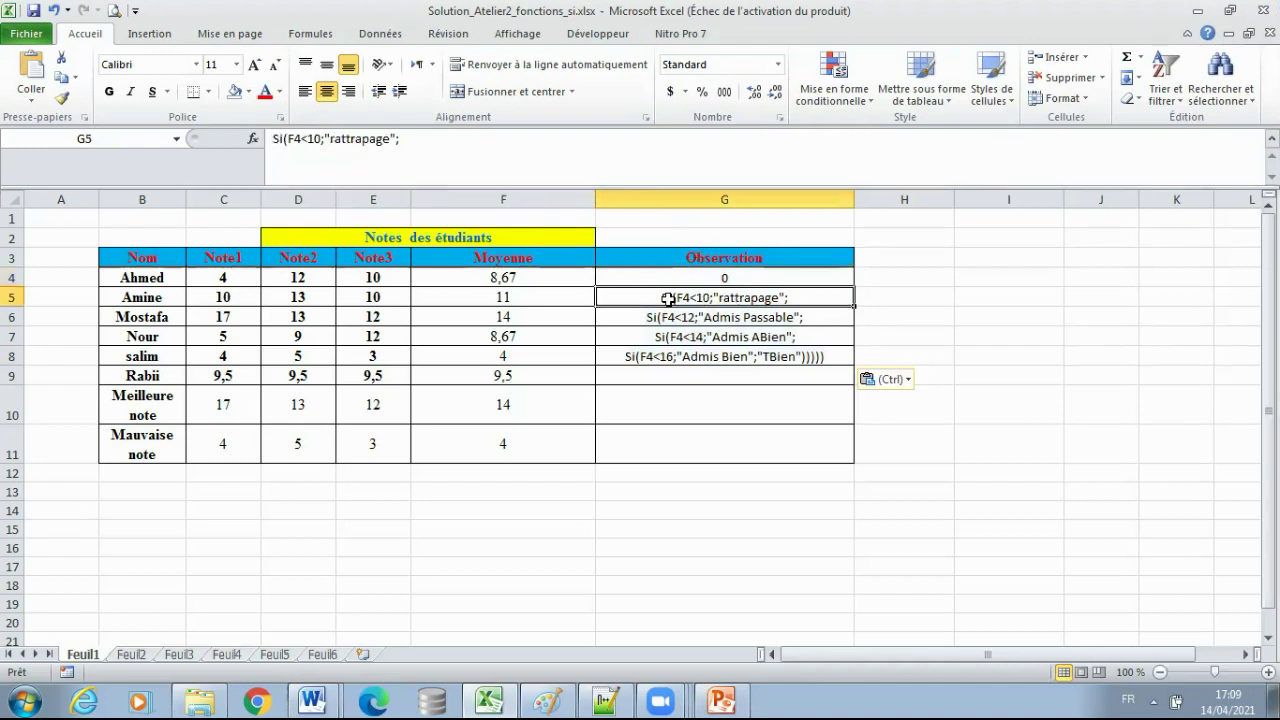
{"action": "left_click", "coordinate": [55, 12]}
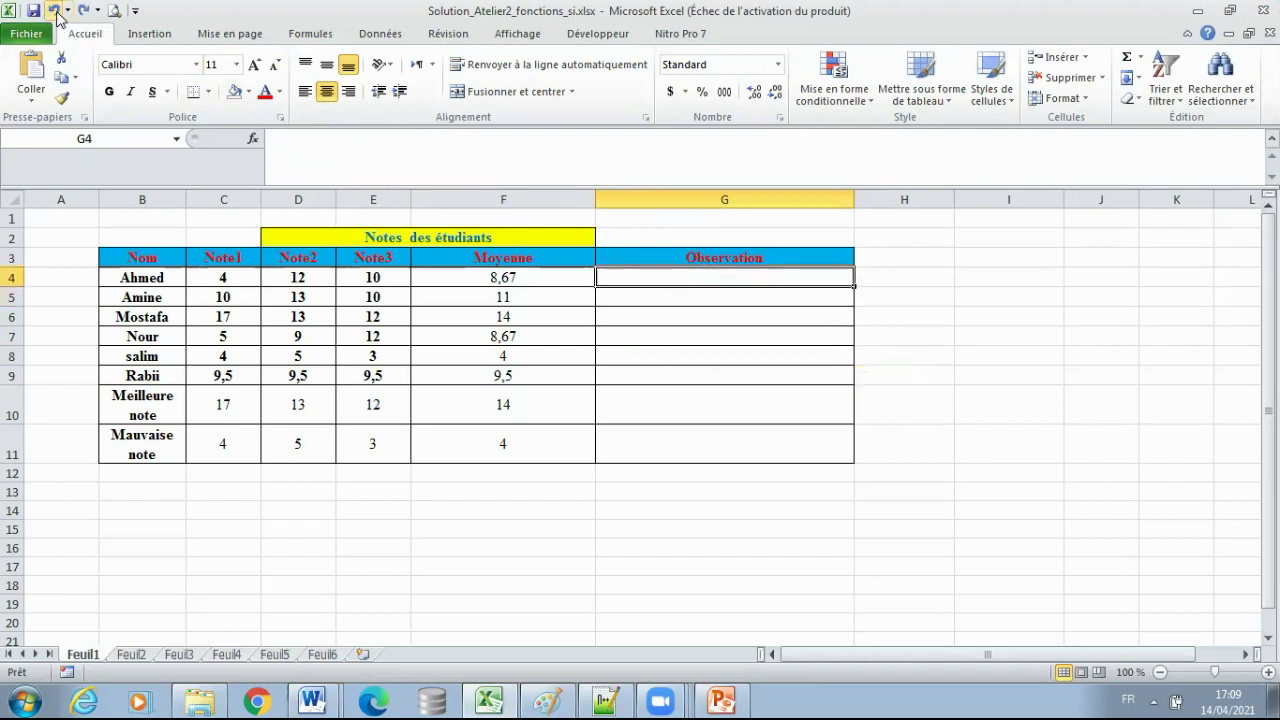
Take the Manière1 formula from lines 24–28 into Excel cell G4 and confirm it.
{"action": "left_click", "coordinate": [605, 700]}
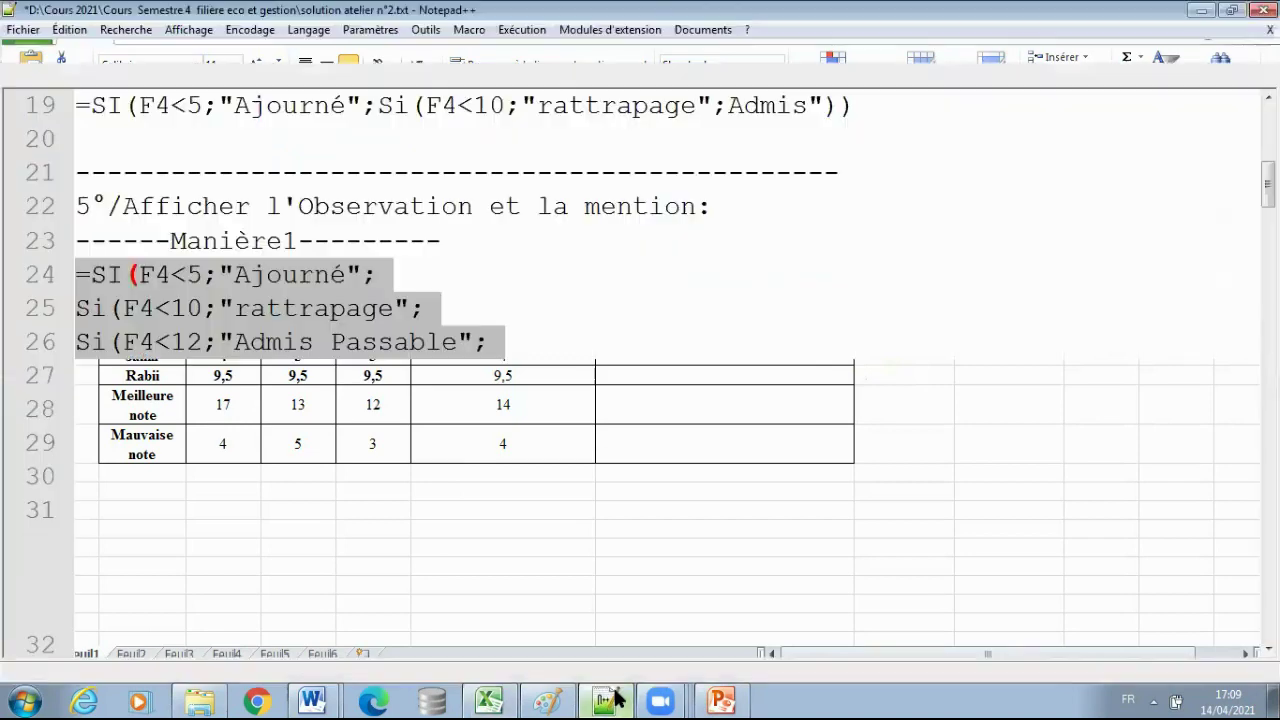
{"action": "left_click", "coordinate": [234, 342]}
{"action": "mouse_move", "coordinate": [91, 275]}
{"action": "left_mouse_down"}
{"action": "mouse_move", "coordinate": [507, 409]}
{"action": "mouse_move", "coordinate": [634, 406]}
{"action": "left_mouse_up"}
{"action": "key", "text": "super+Down"}
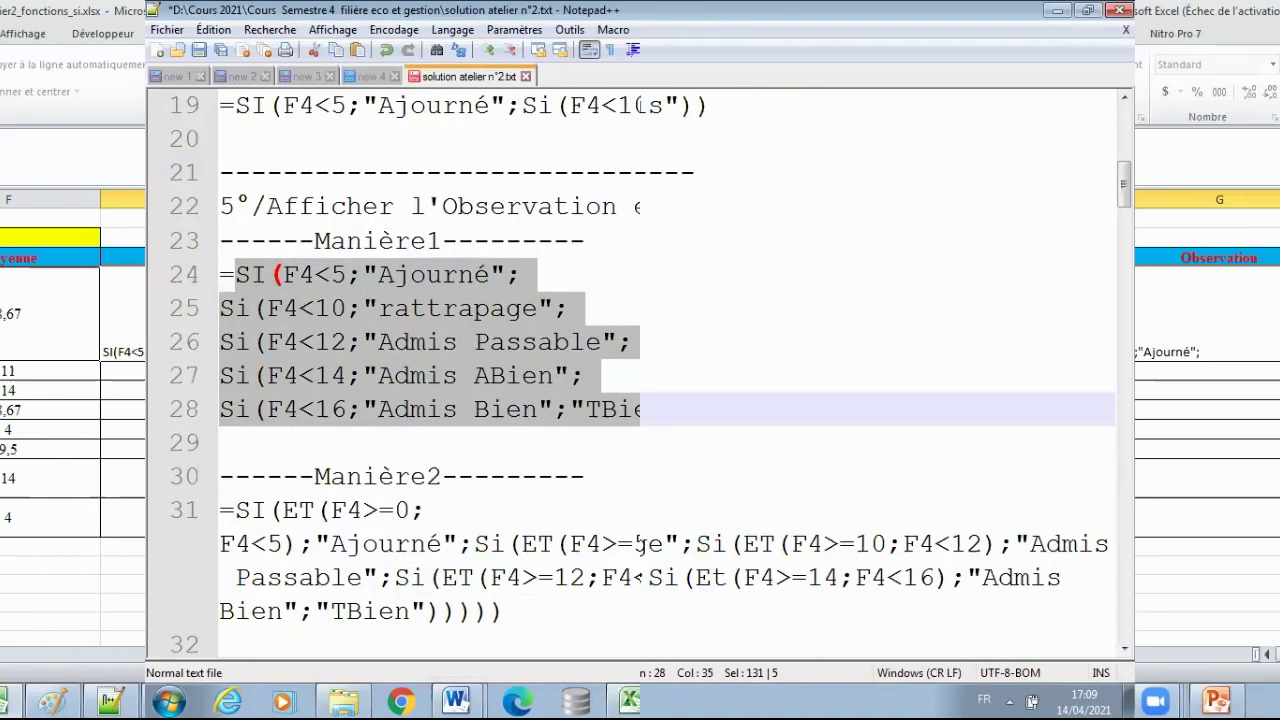
{"action": "key", "text": "super+Down"}
{"action": "key", "text": "Return"}
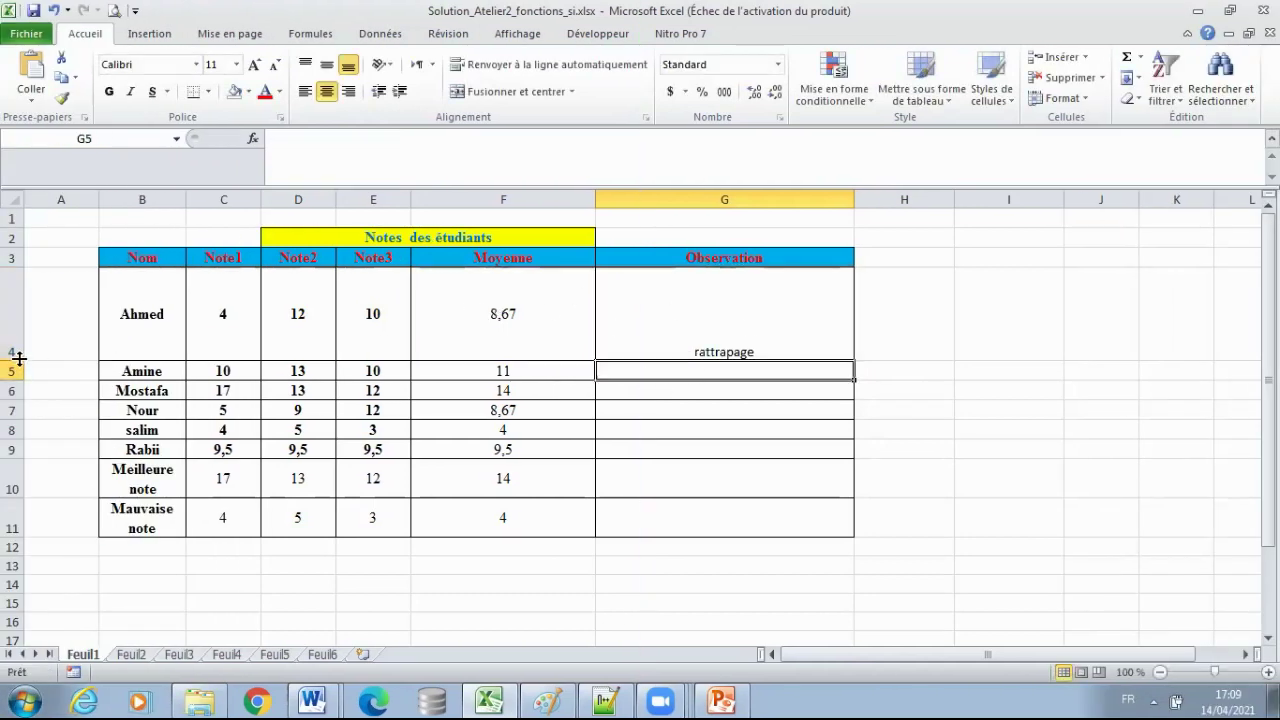
Restore row 4's normal height and fill G4's formula down to G9.
{"action": "double_click", "coordinate": [18, 358]}
{"action": "left_click", "coordinate": [757, 278]}
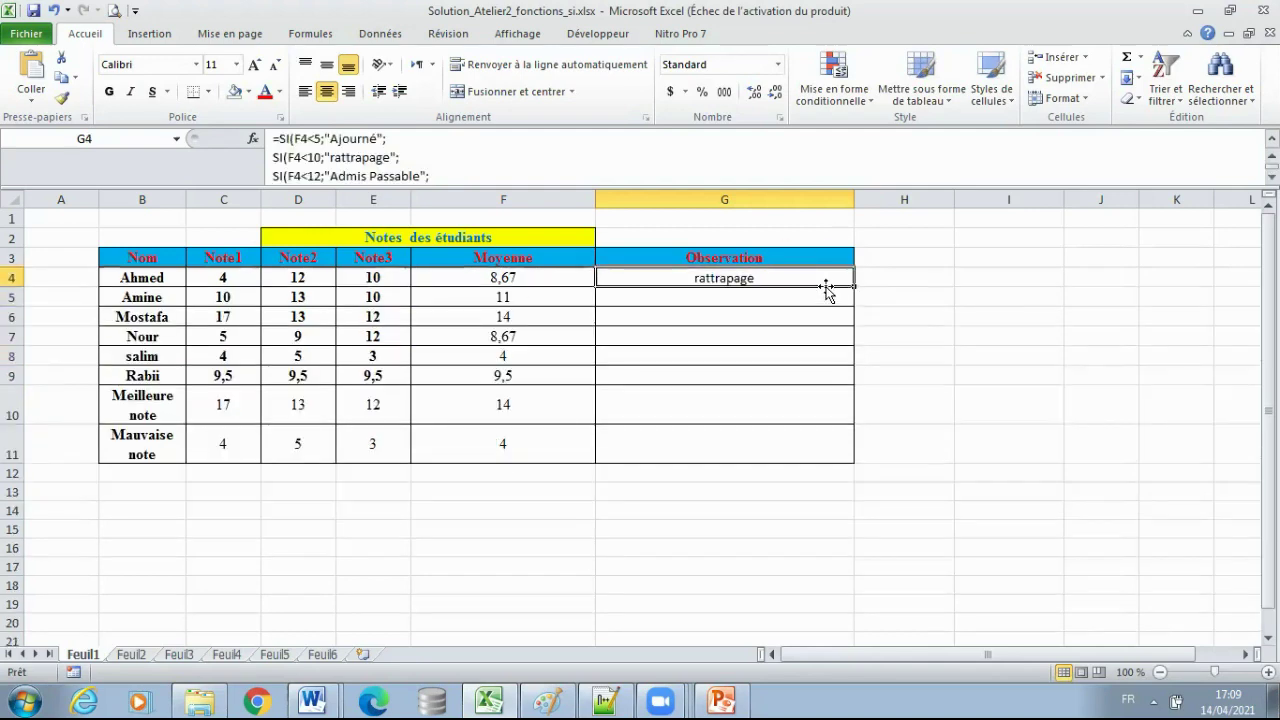
{"action": "left_click_drag", "start_coordinate": [855, 295], "coordinate": [832, 386]}
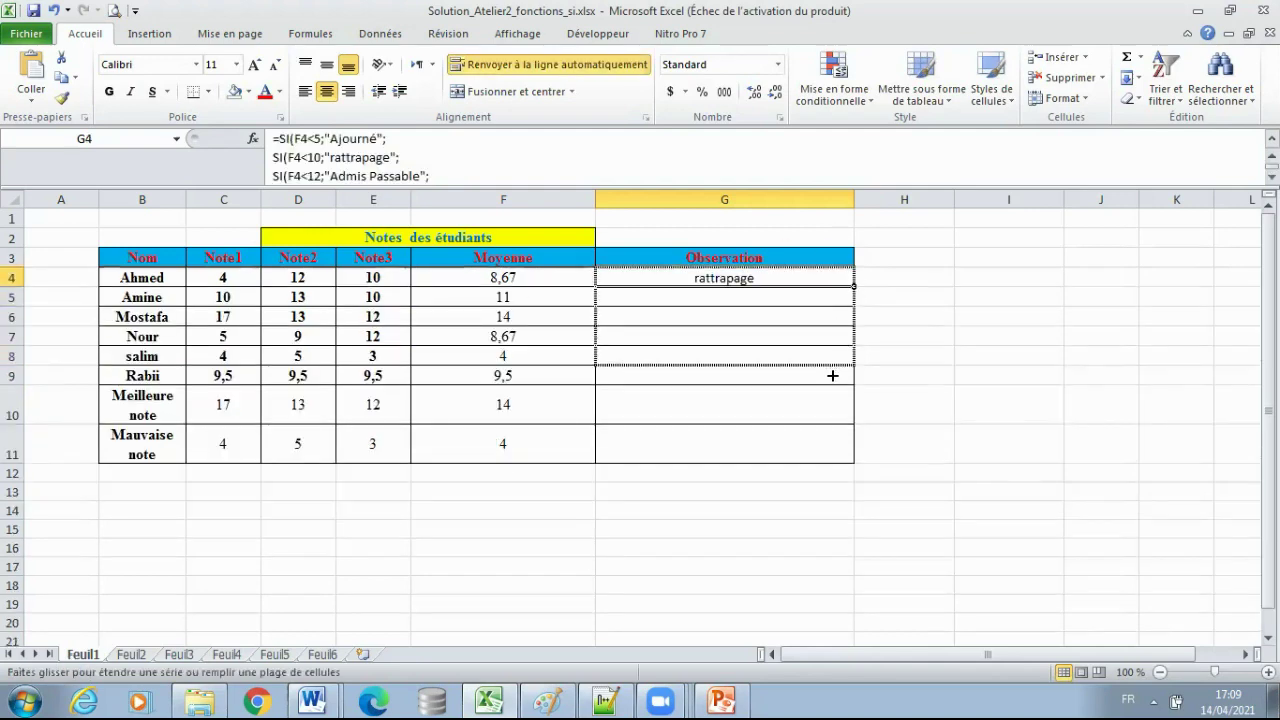
{"action": "left_click", "coordinate": [712, 278]}
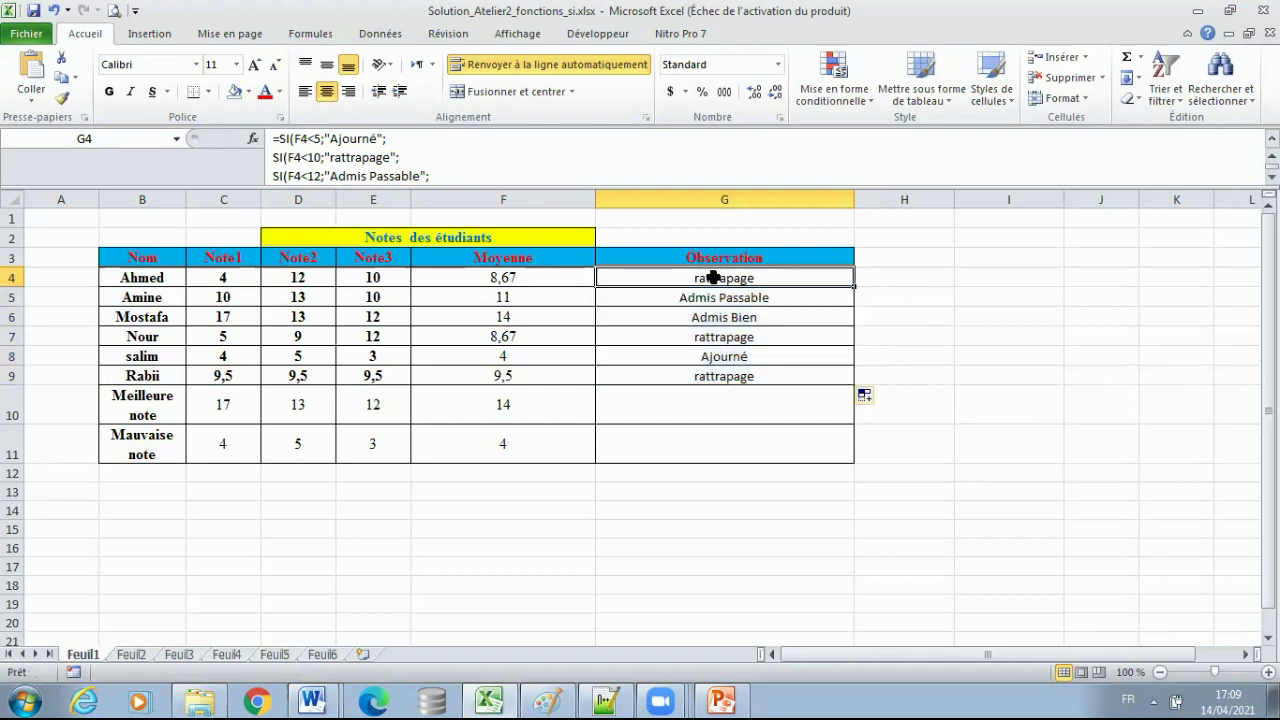
Change rattrapage to Rattrapage in G4's formula and refill G5:G9.
{"action": "left_click", "coordinate": [334, 152]}
{"action": "left_click", "coordinate": [332, 157]}
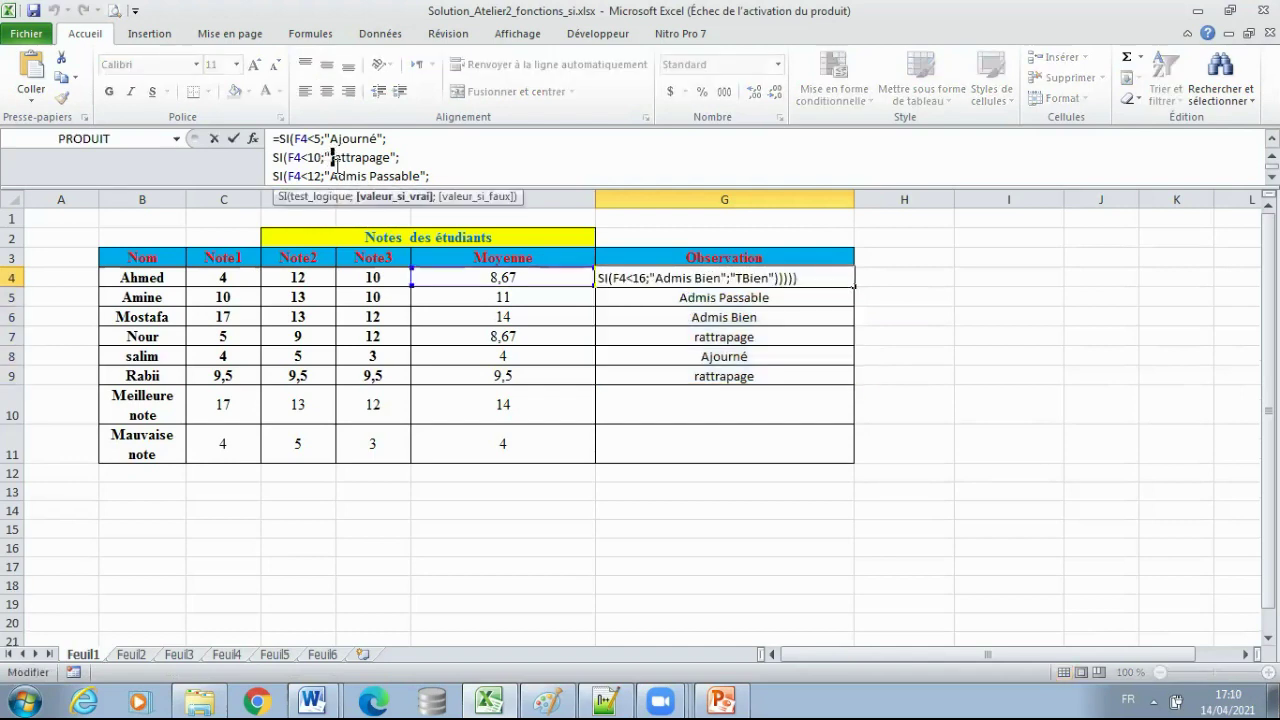
{"action": "key", "text": "Delete"}
{"action": "type", "text": "R"}
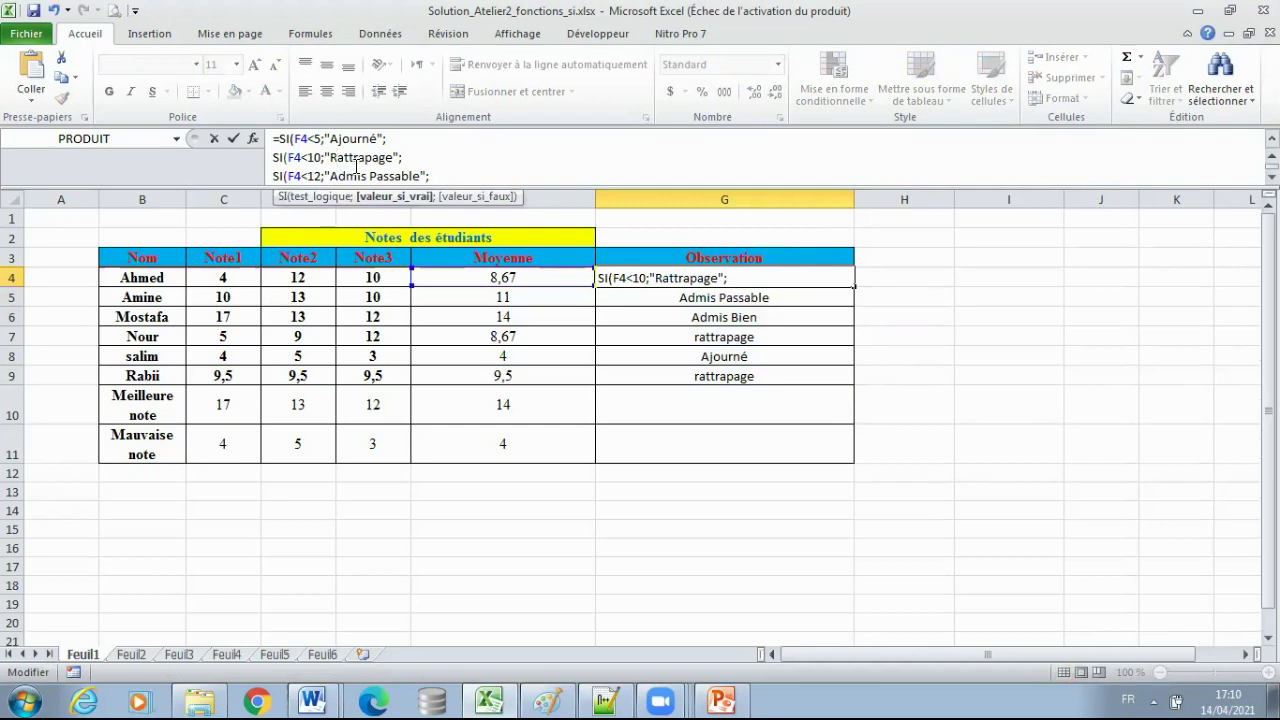
{"action": "key", "text": "Return"}
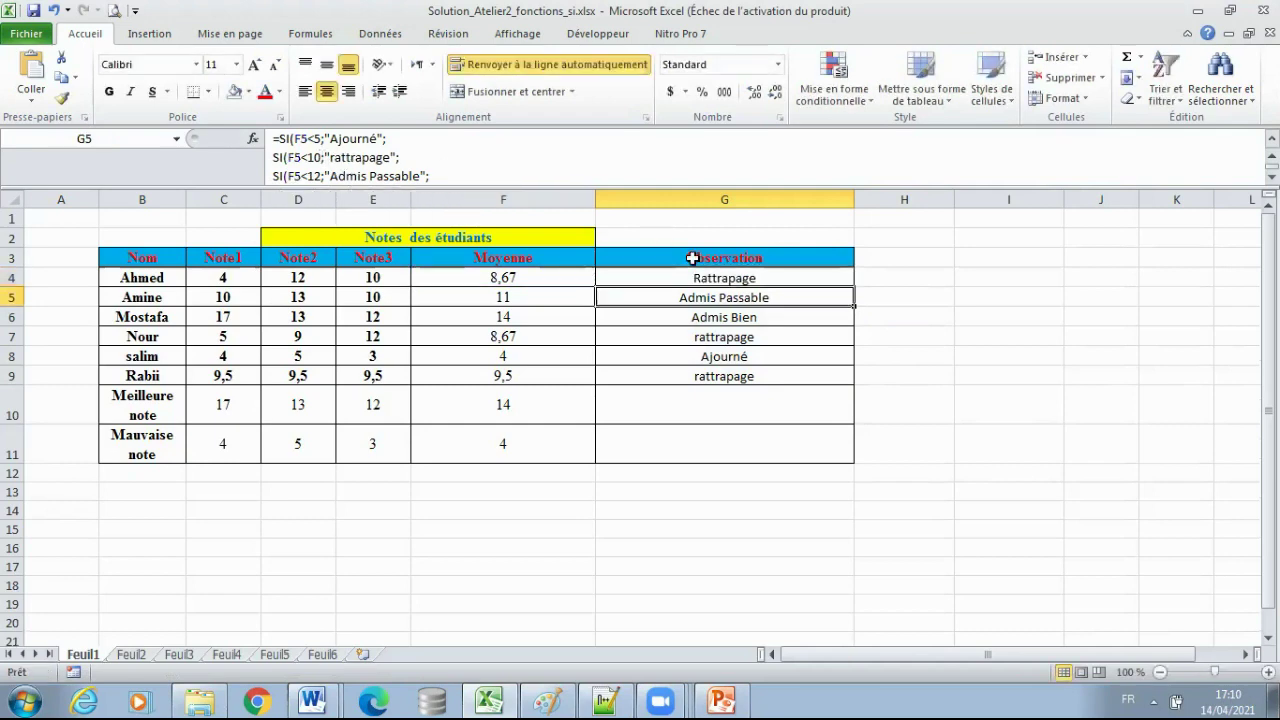
{"action": "left_click", "coordinate": [753, 278]}
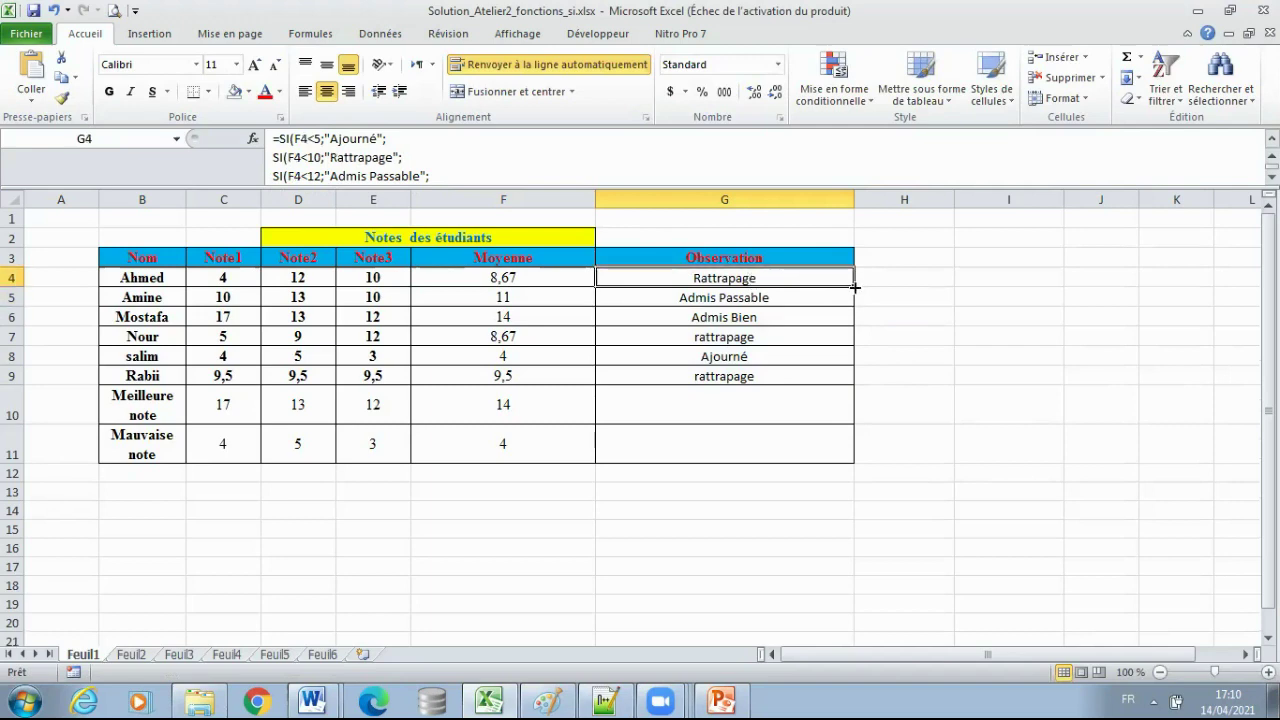
{"action": "left_click_drag", "start_coordinate": [854, 287], "coordinate": [823, 376]}
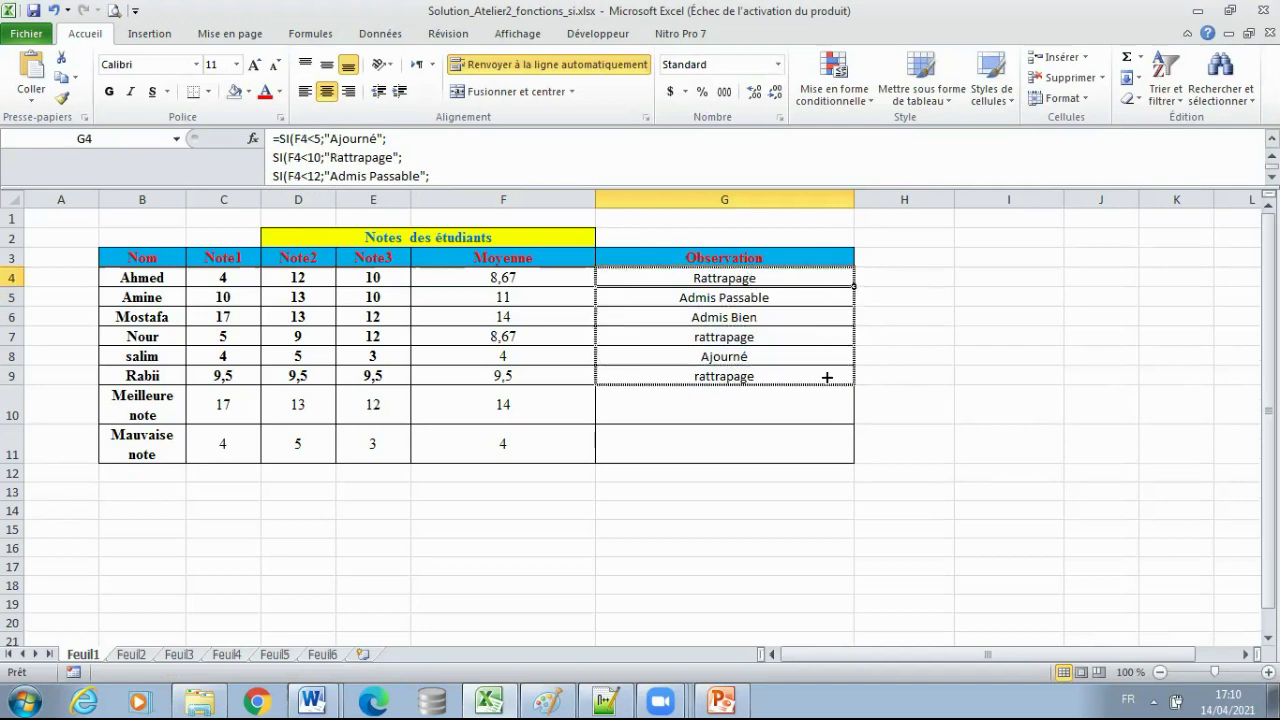
Review the Observation formulas in G4–G9 and the F6 average, then return to the Notepad++ notes.
{"action": "left_click", "coordinate": [711, 277]}
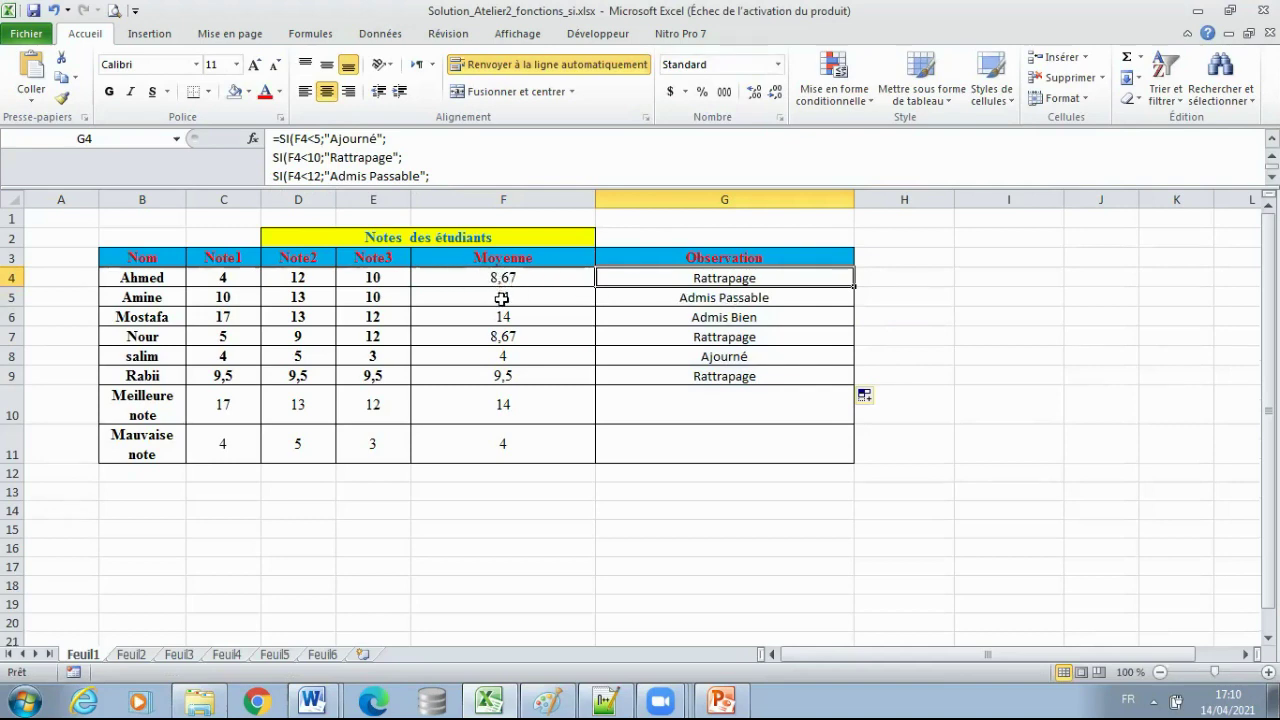
{"action": "left_click", "coordinate": [734, 299]}
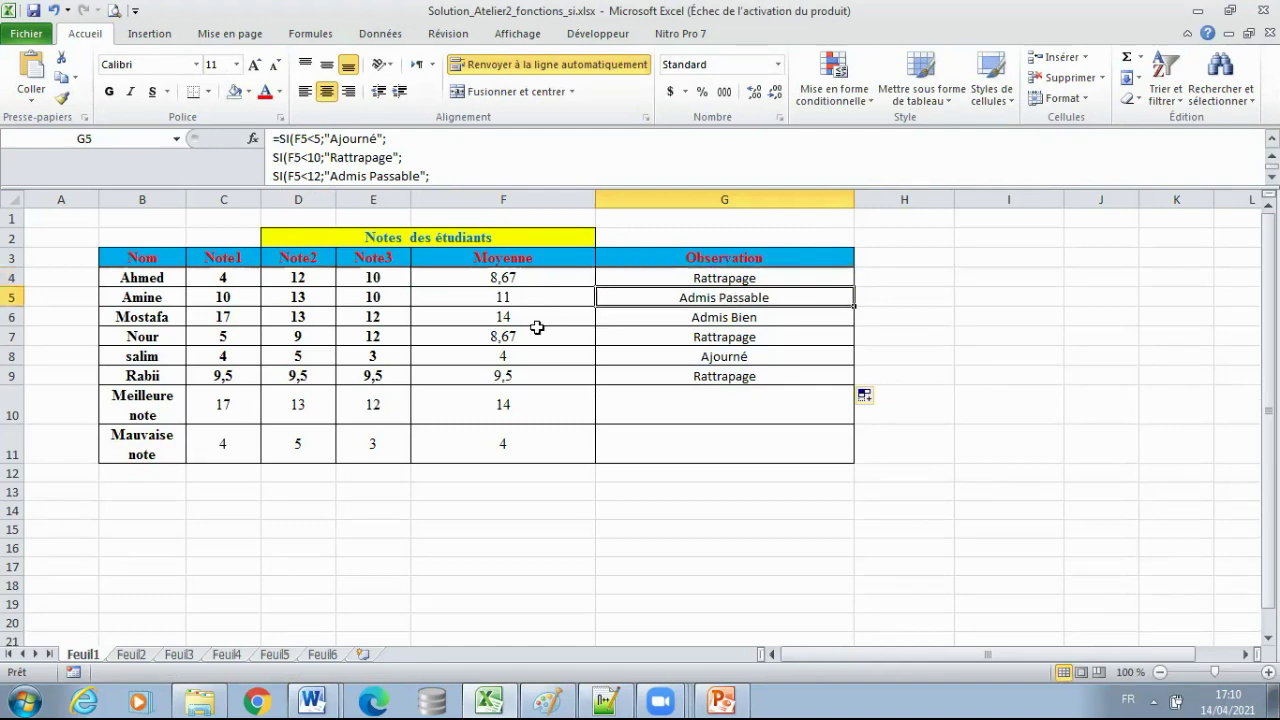
{"action": "left_click", "coordinate": [507, 318]}
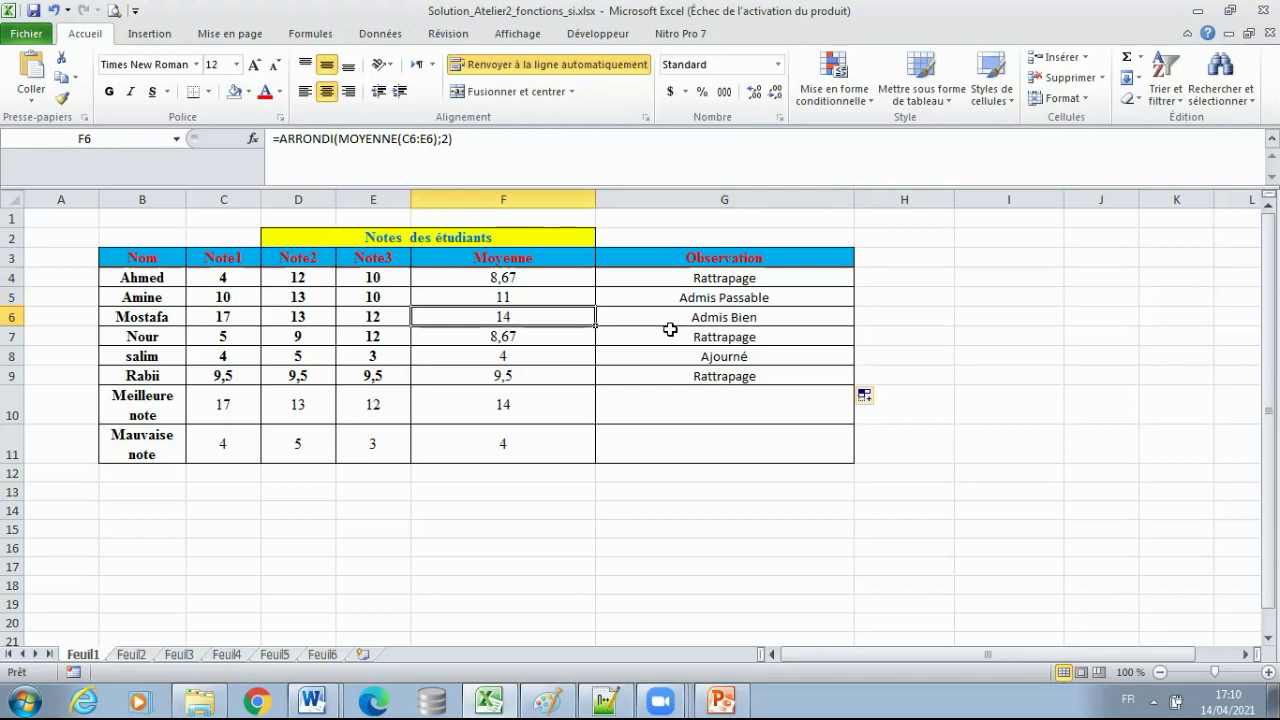
{"action": "left_click", "coordinate": [745, 318]}
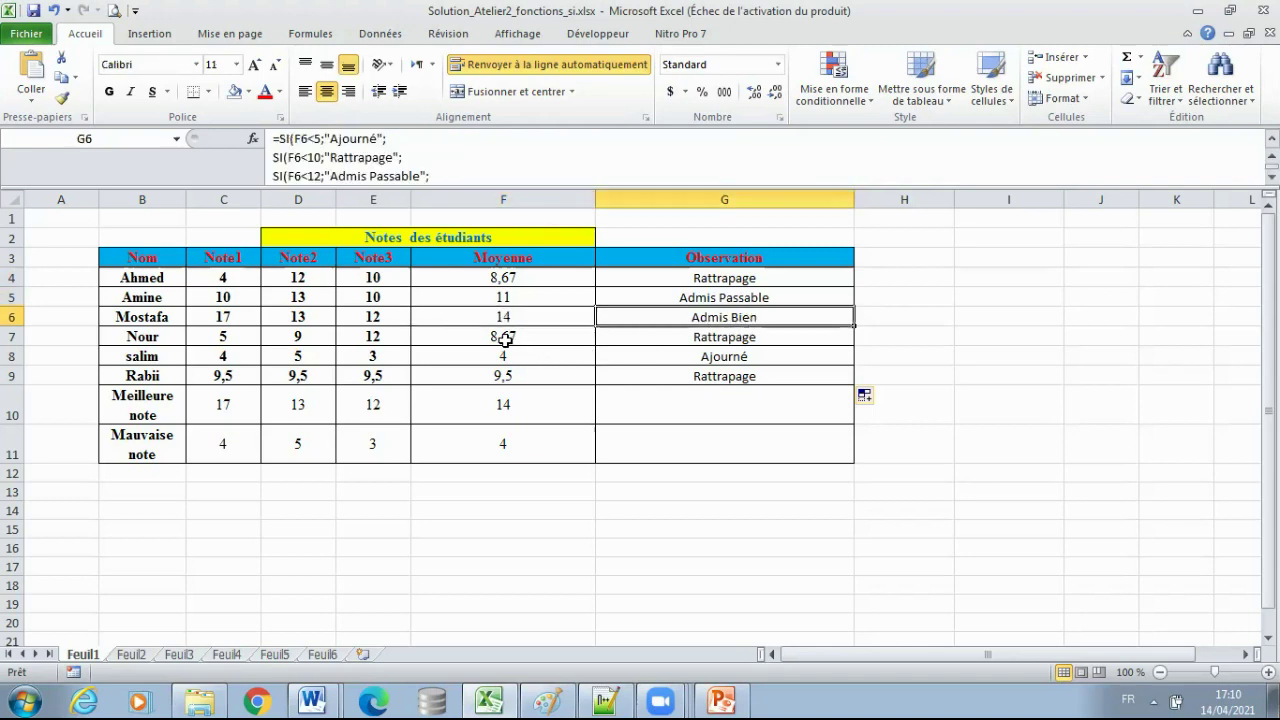
{"action": "left_click", "coordinate": [724, 339]}
{"action": "left_click", "coordinate": [720, 357]}
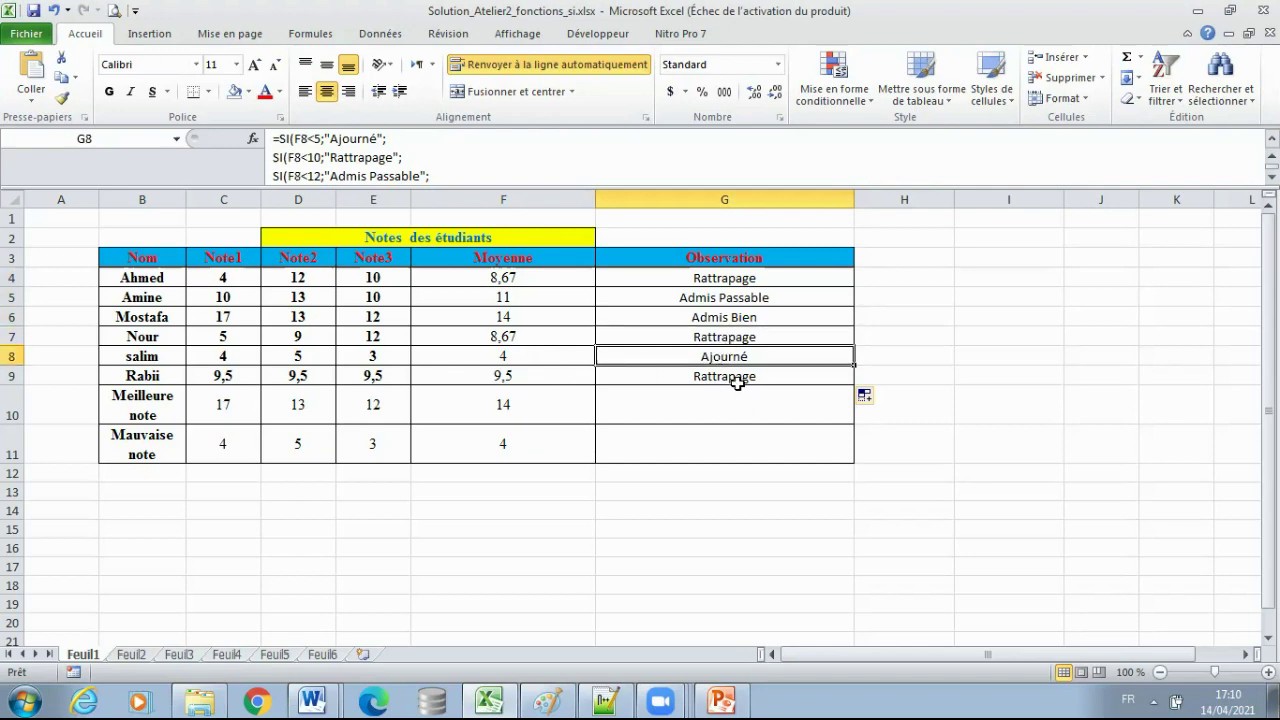
{"action": "left_click", "coordinate": [736, 379]}
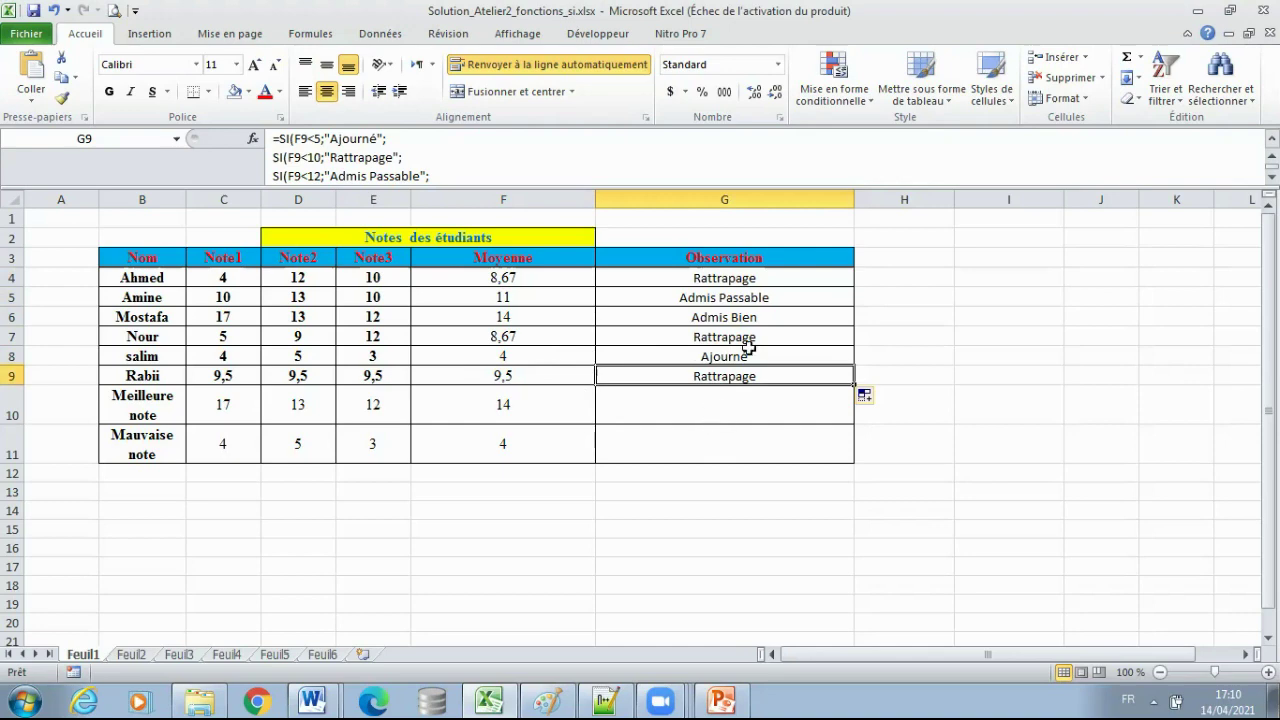
{"action": "left_click", "coordinate": [738, 299]}
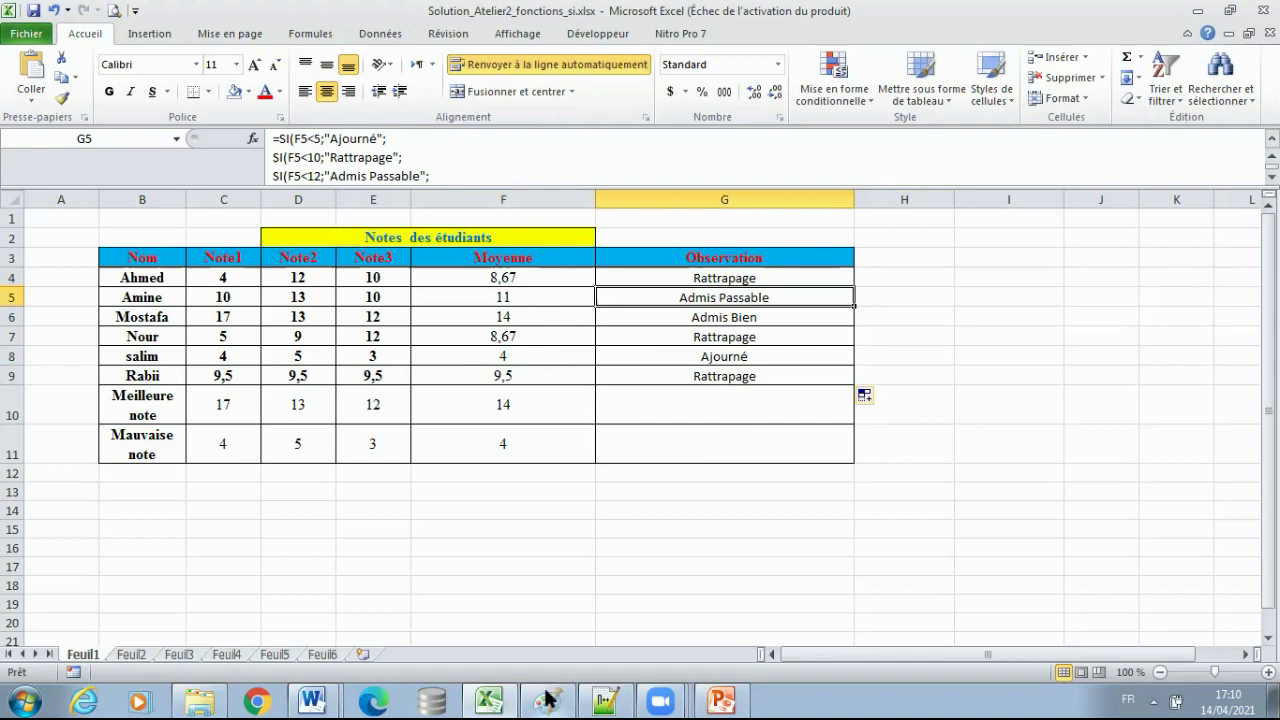
{"action": "left_click", "coordinate": [604, 700]}
{"action": "left_click", "coordinate": [312, 342]}
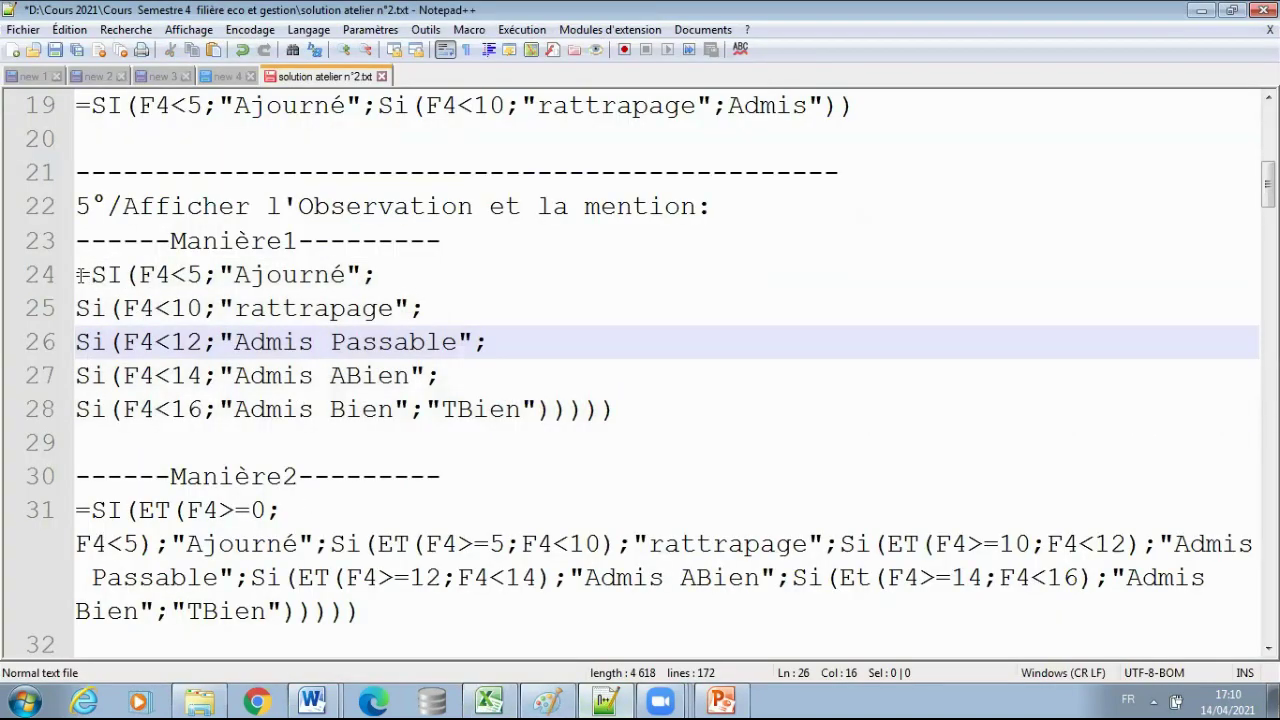
Join F4<5 back onto the F4>=0 line of the Manière2 formula on line 31.
{"action": "left_click_drag", "start_coordinate": [78, 275], "coordinate": [640, 440]}
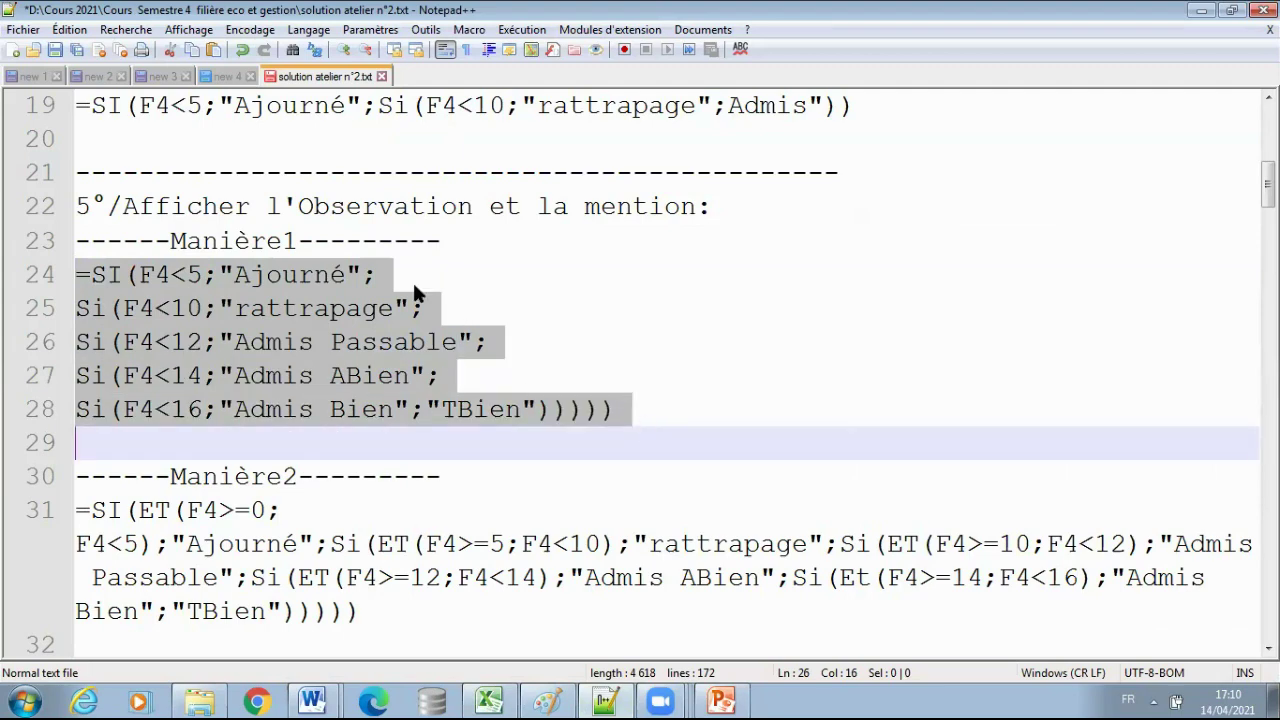
{"action": "left_click_drag", "start_coordinate": [157, 240], "coordinate": [303, 240]}
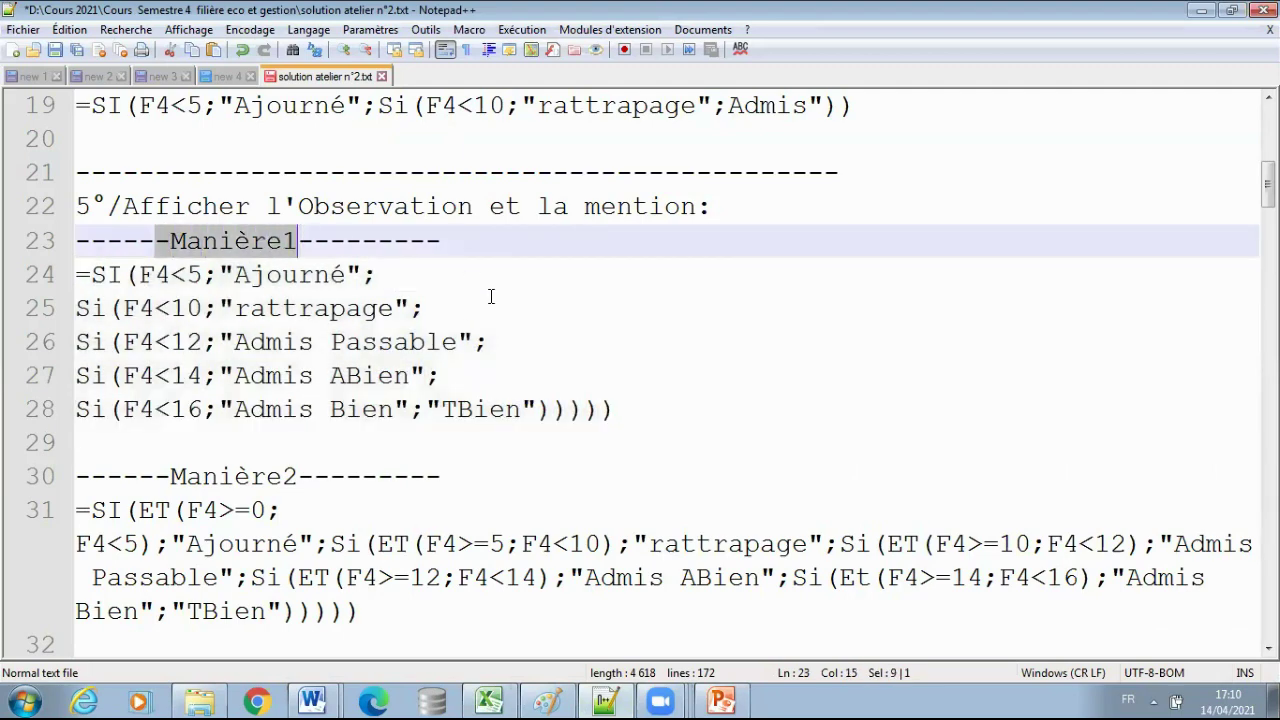
{"action": "left_click_drag", "start_coordinate": [76, 206], "coordinate": [831, 206]}
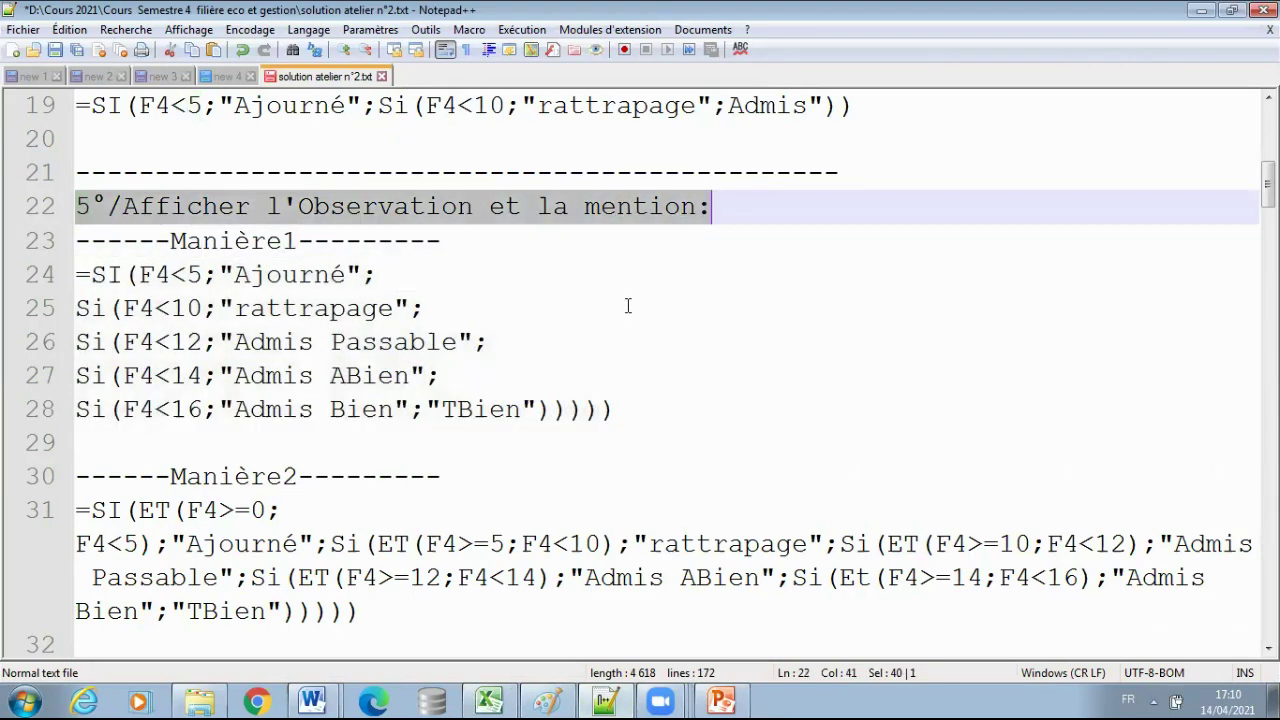
{"action": "scroll", "coordinate": [628, 306], "scroll_direction": "down", "scroll_amount": 2}
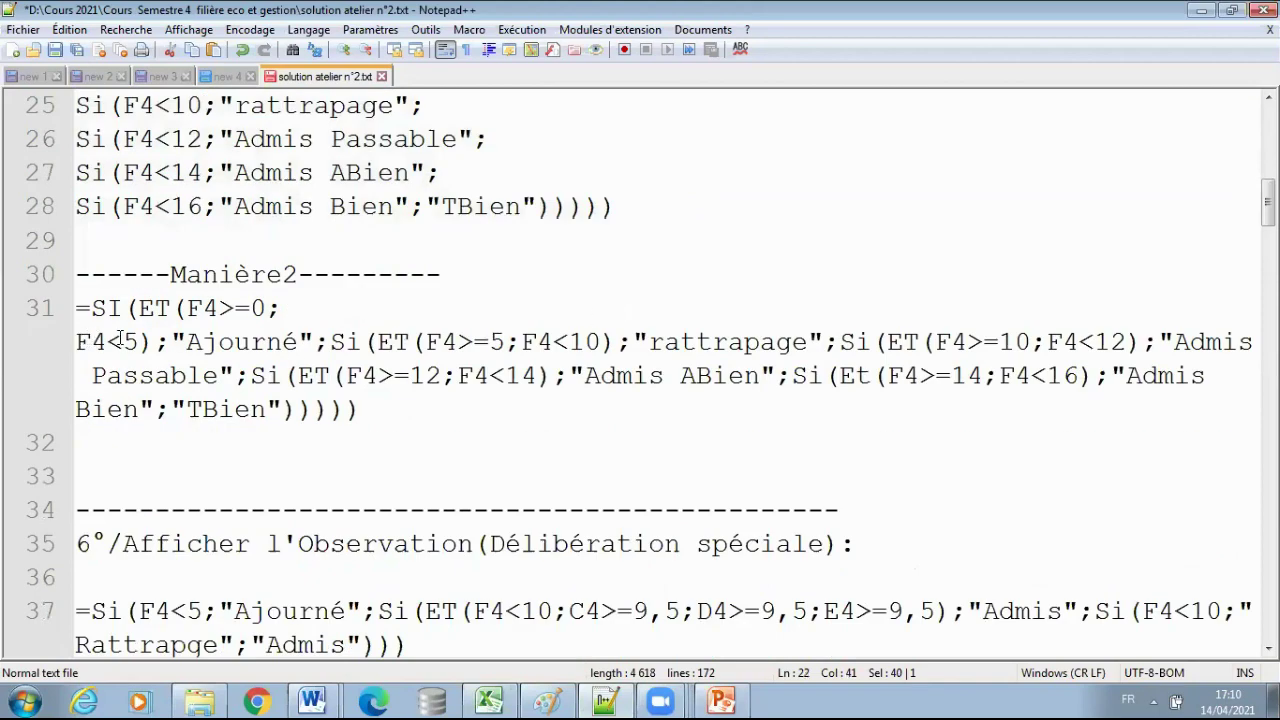
{"action": "left_click", "coordinate": [79, 341]}
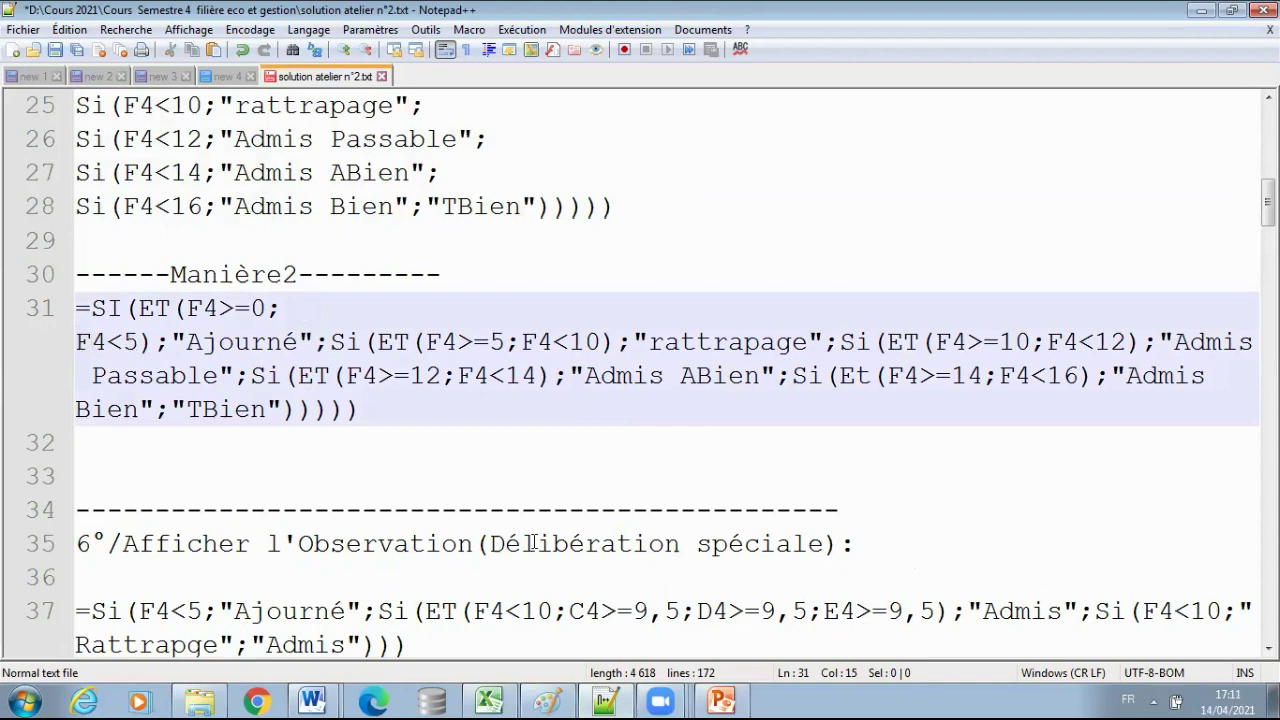
{"action": "key", "text": "BackSpace"}
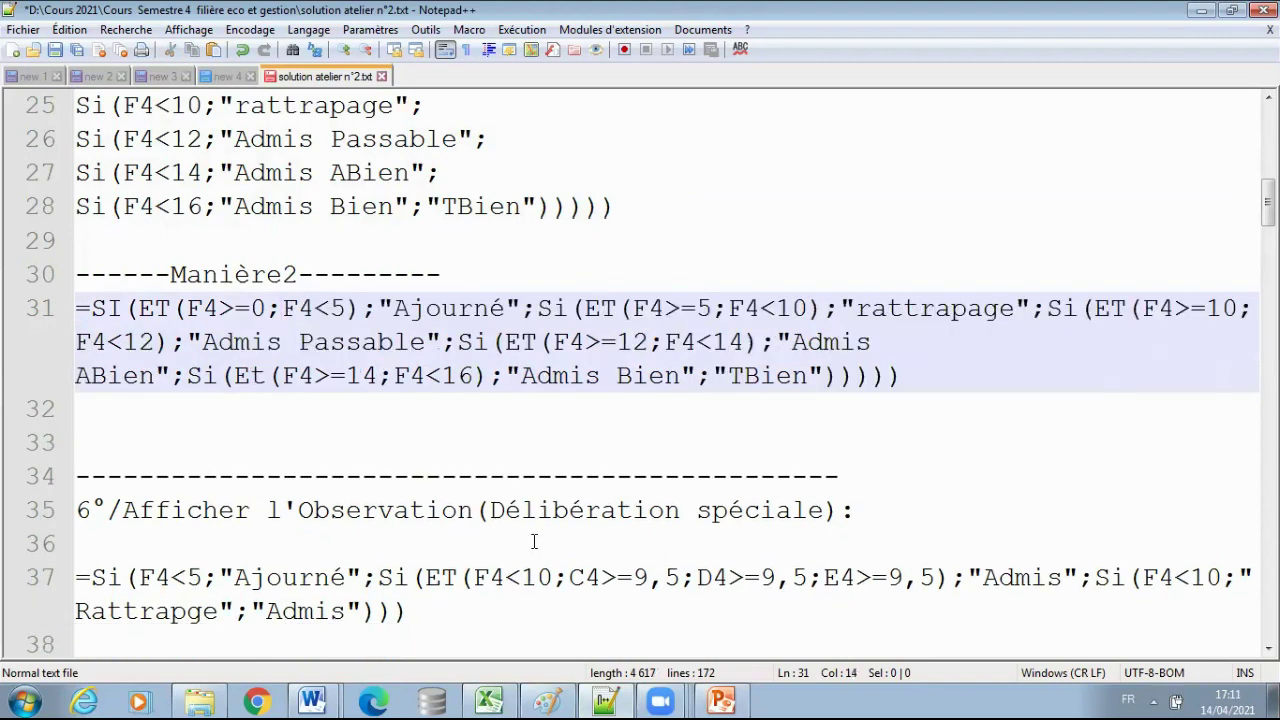
{"action": "left_click", "coordinate": [669, 440]}
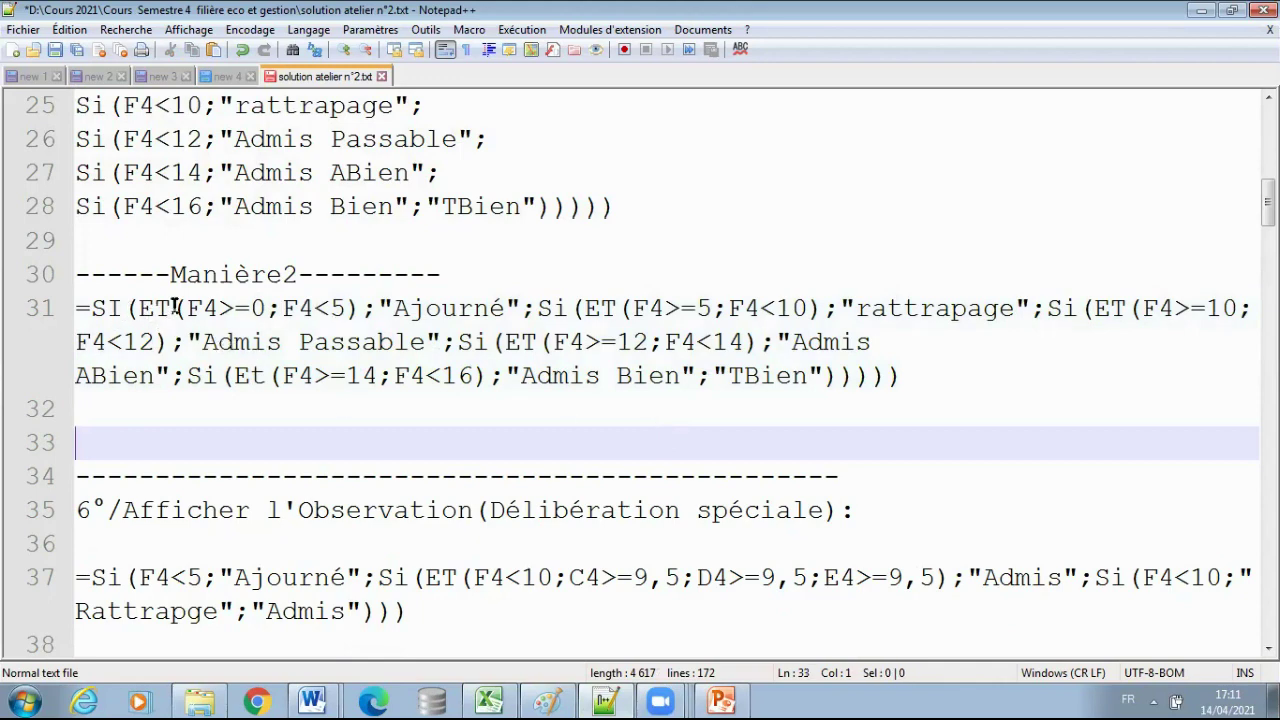
Check the ET test F4>=0;F4<5 against the Word sheet's first condition, >=0 et <5.
{"action": "left_click_drag", "start_coordinate": [140, 310], "coordinate": [187, 310]}
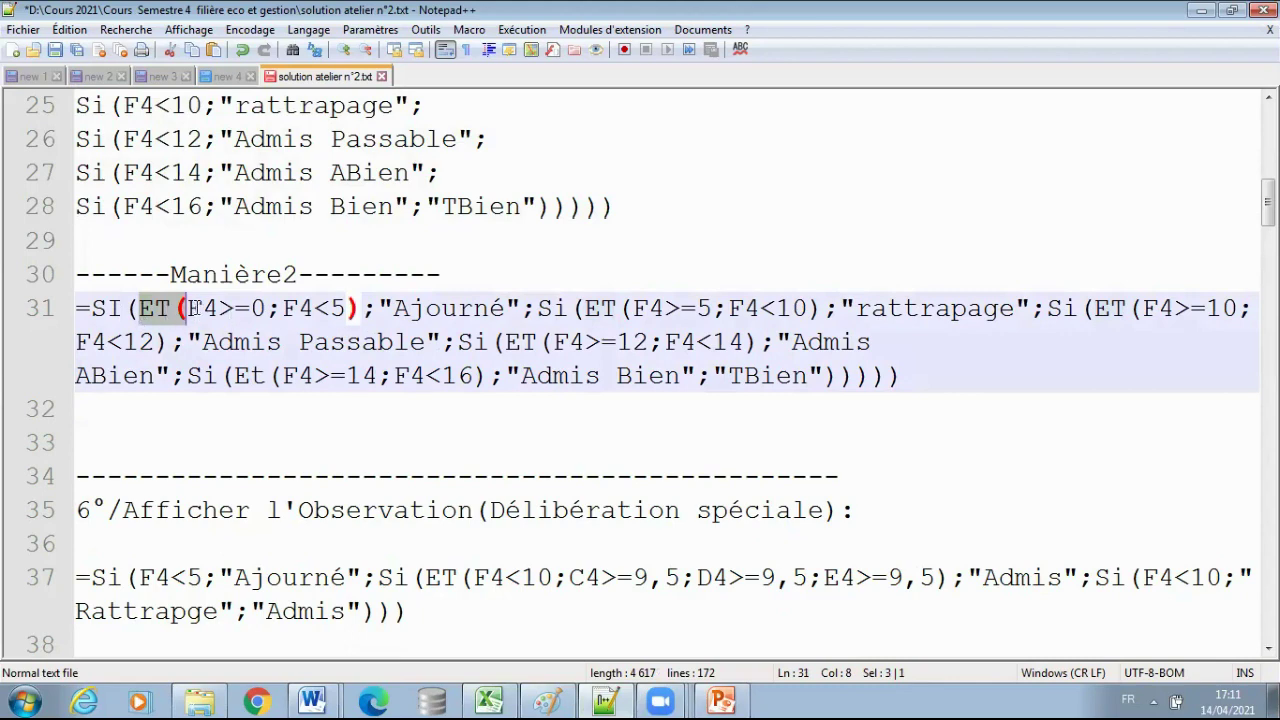
{"action": "left_click_drag", "start_coordinate": [188, 308], "coordinate": [265, 308]}
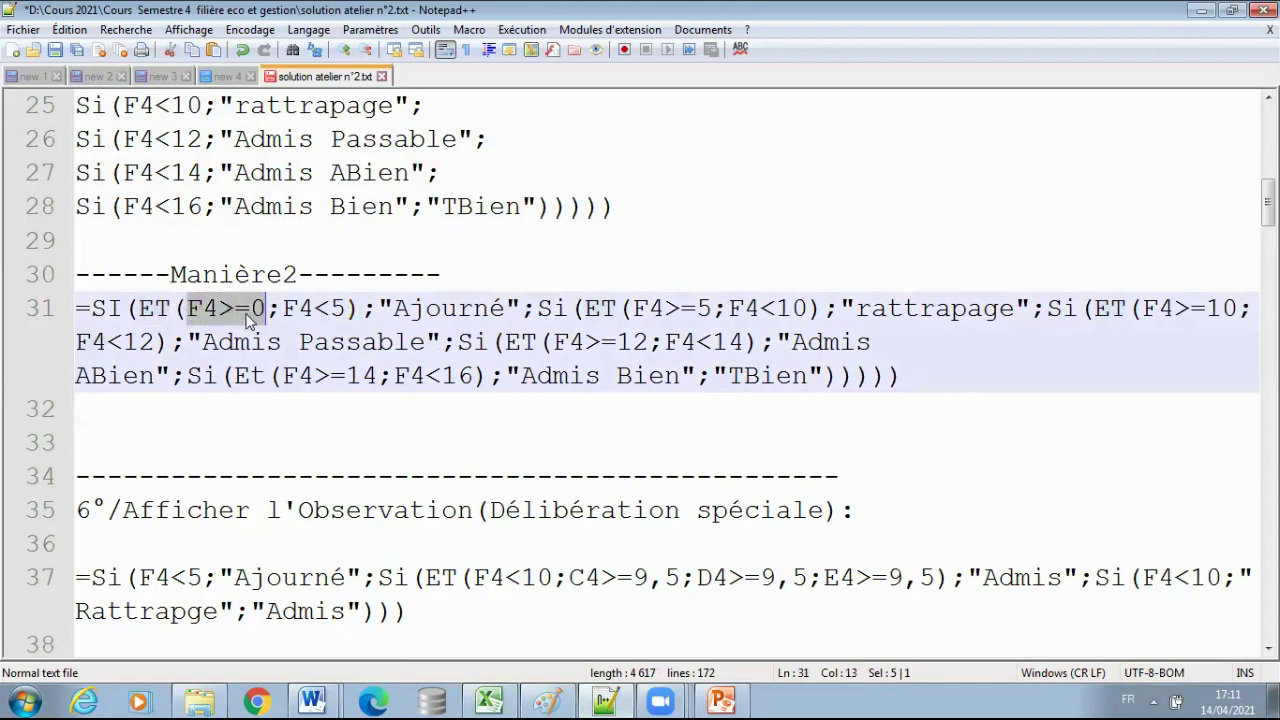
{"action": "left_click", "coordinate": [346, 310]}
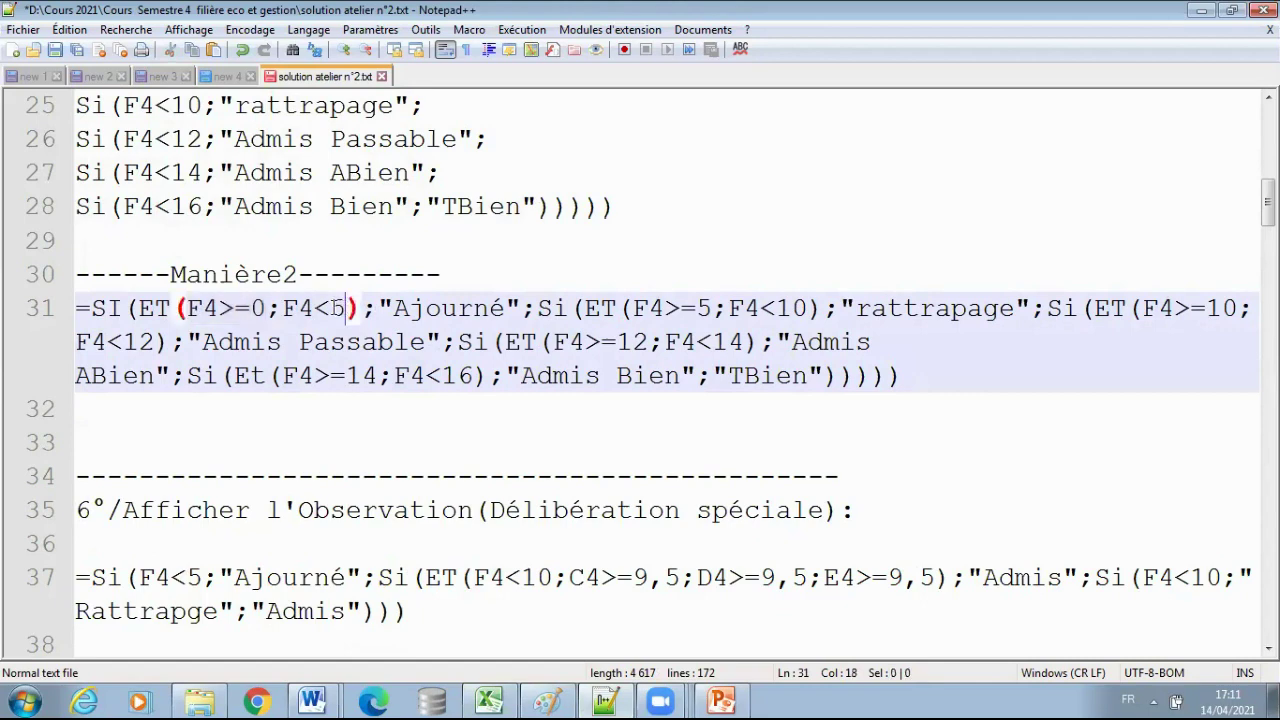
{"action": "left_click_drag", "start_coordinate": [346, 308], "coordinate": [187, 308]}
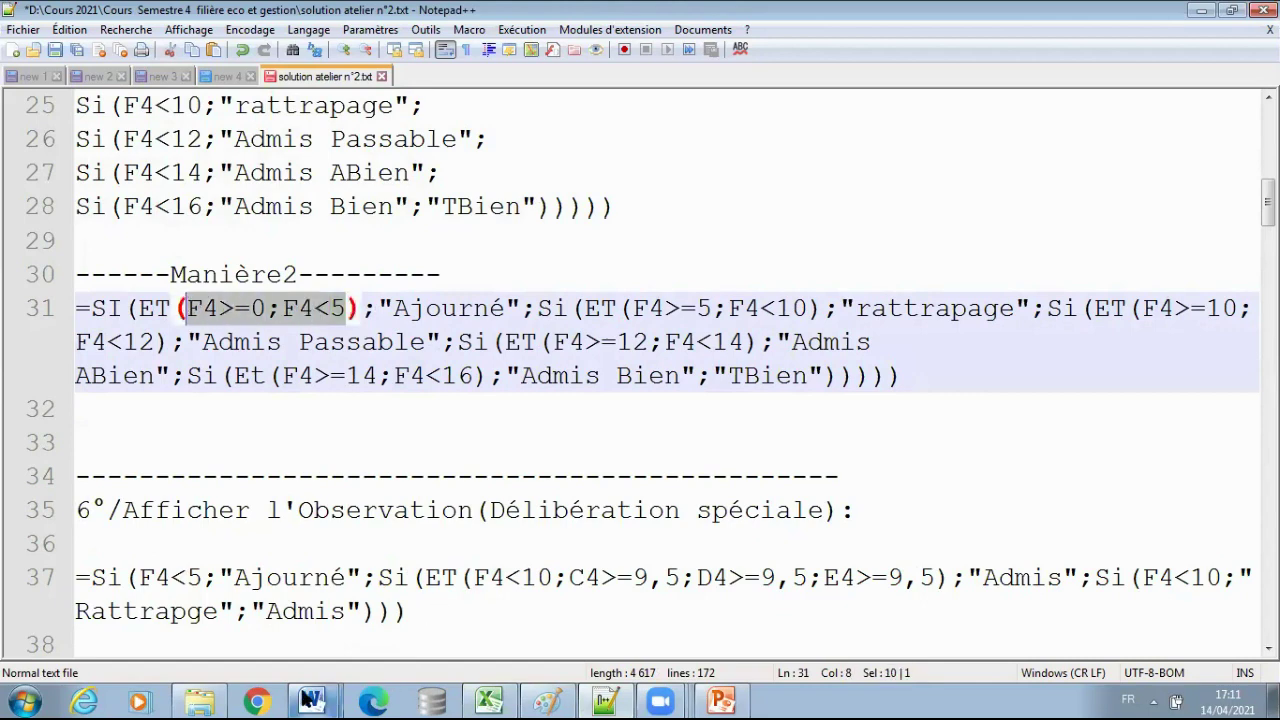
{"action": "mouse_move", "coordinate": [310, 700]}
{"action": "left_click", "coordinate": [296, 616]}
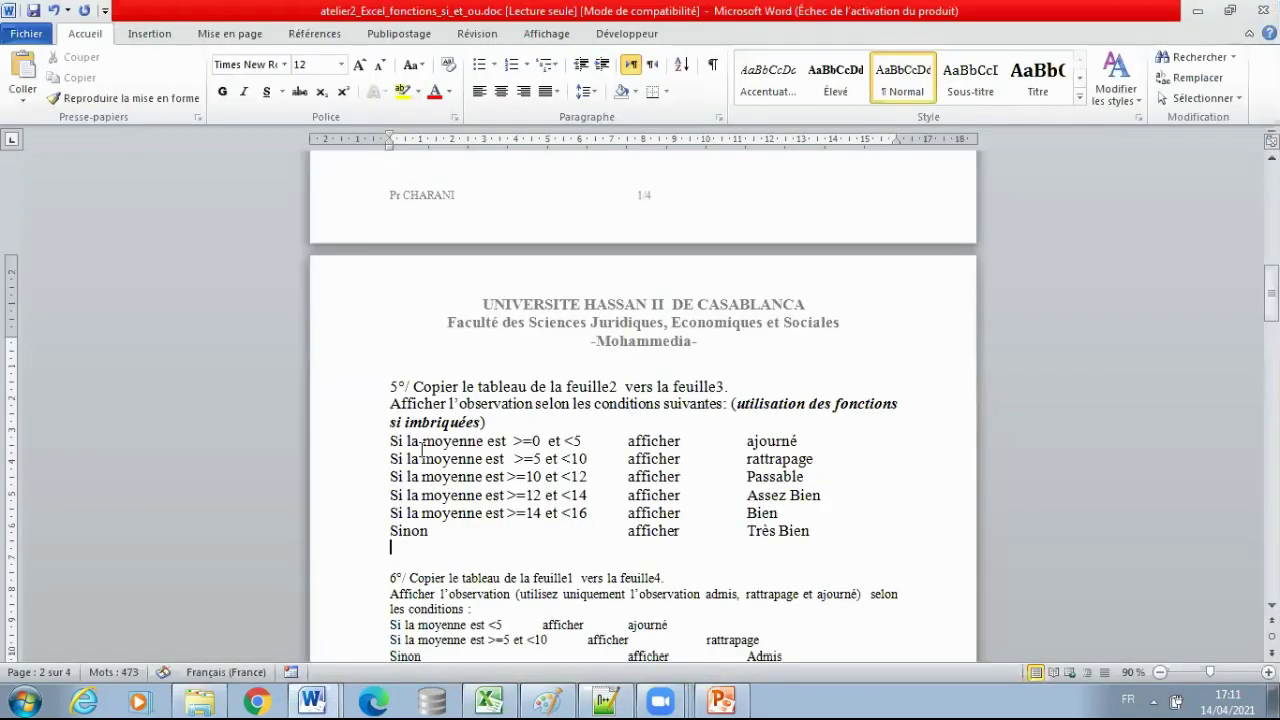
{"action": "left_click_drag", "start_coordinate": [487, 441], "coordinate": [594, 447]}
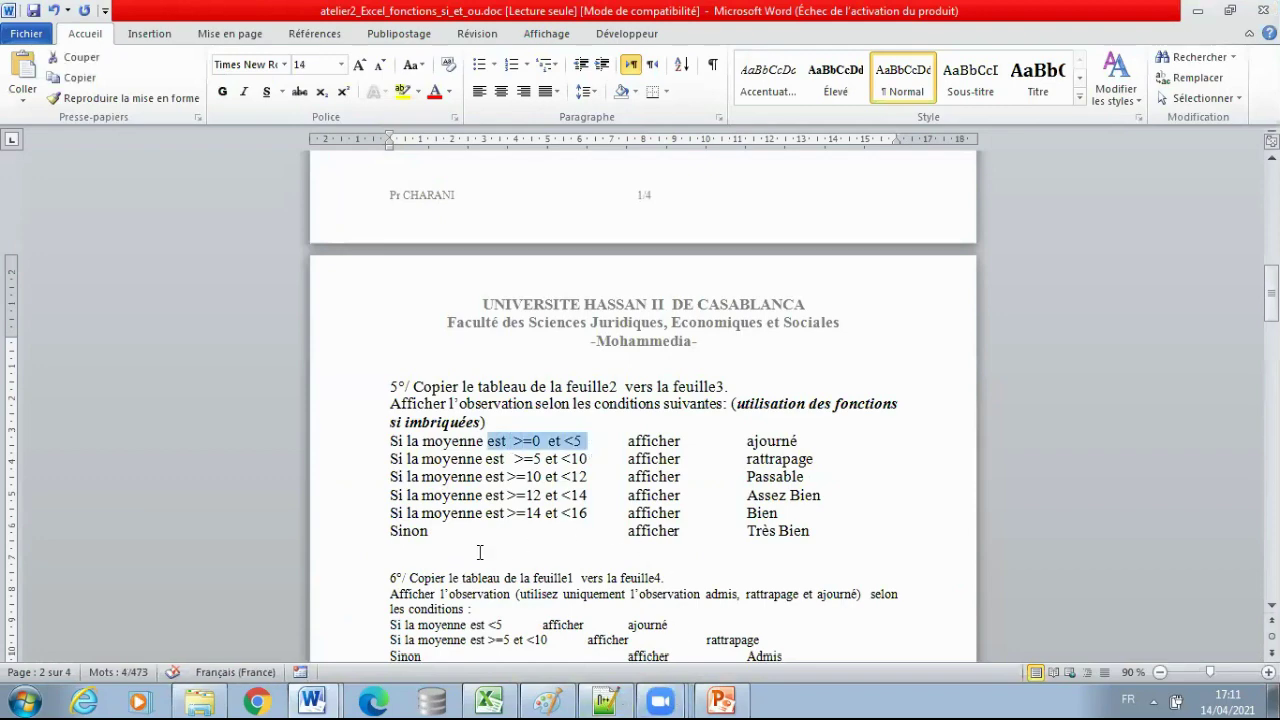
Capitalise rattrapage to Rattrapage in the Manière2 formula.
{"action": "left_click", "coordinate": [605, 698]}
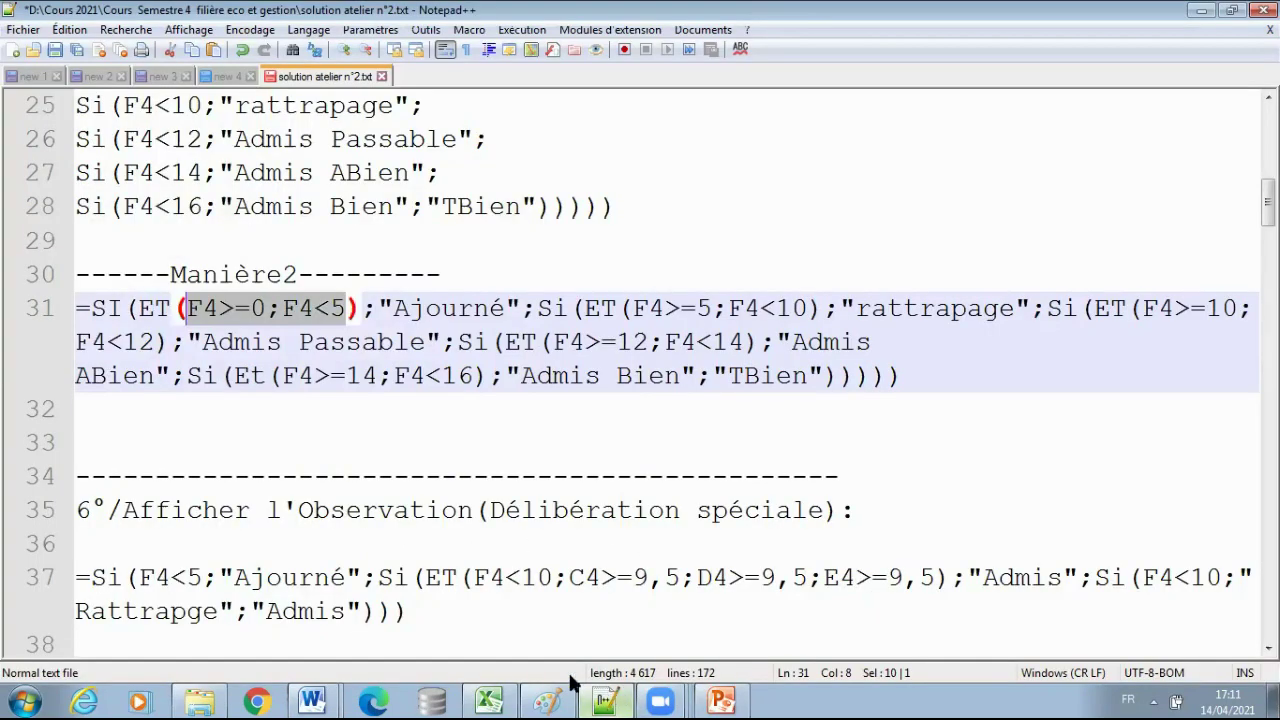
{"action": "double_click", "coordinate": [440, 312]}
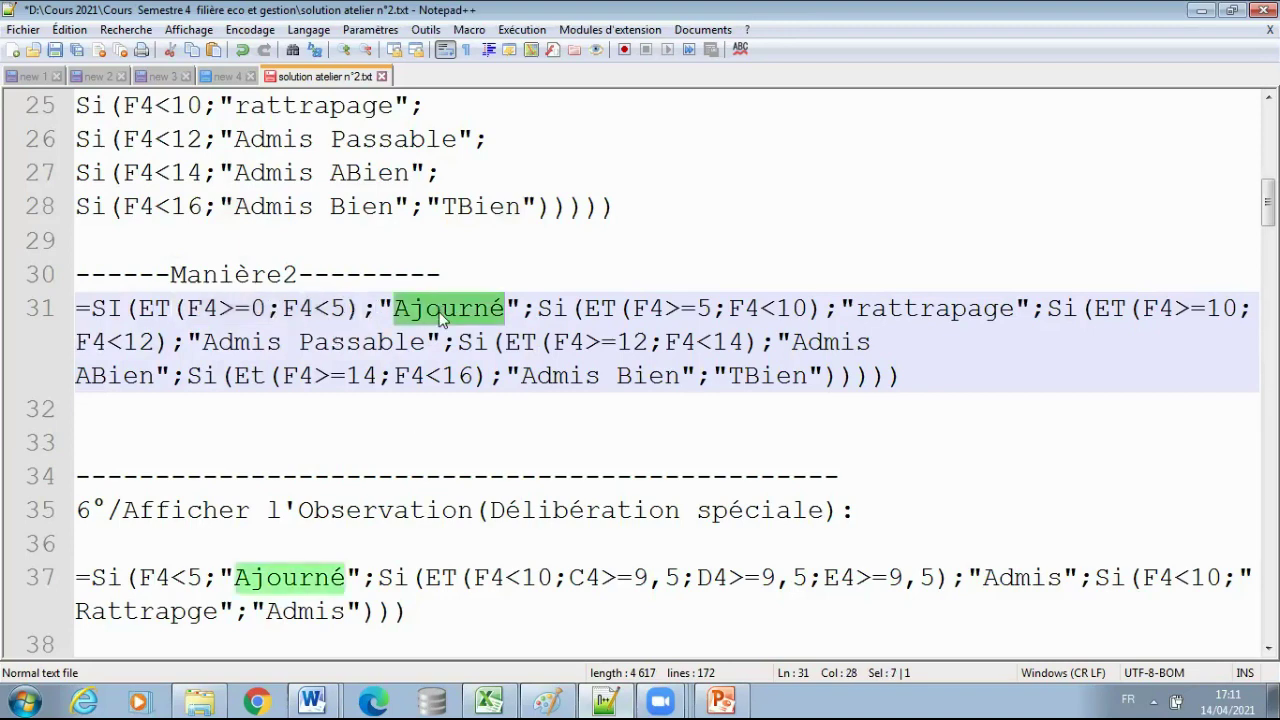
{"action": "left_click_drag", "start_coordinate": [711, 310], "coordinate": [663, 310]}
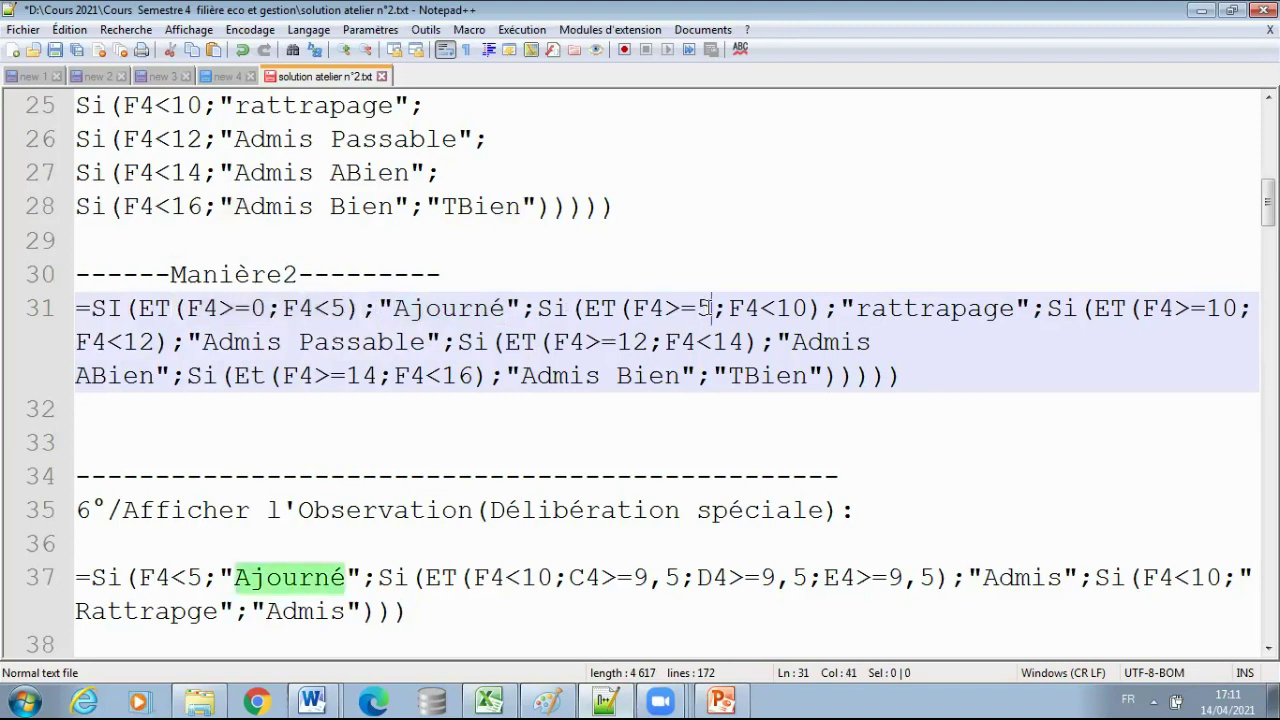
{"action": "left_click_drag", "start_coordinate": [806, 310], "coordinate": [742, 310]}
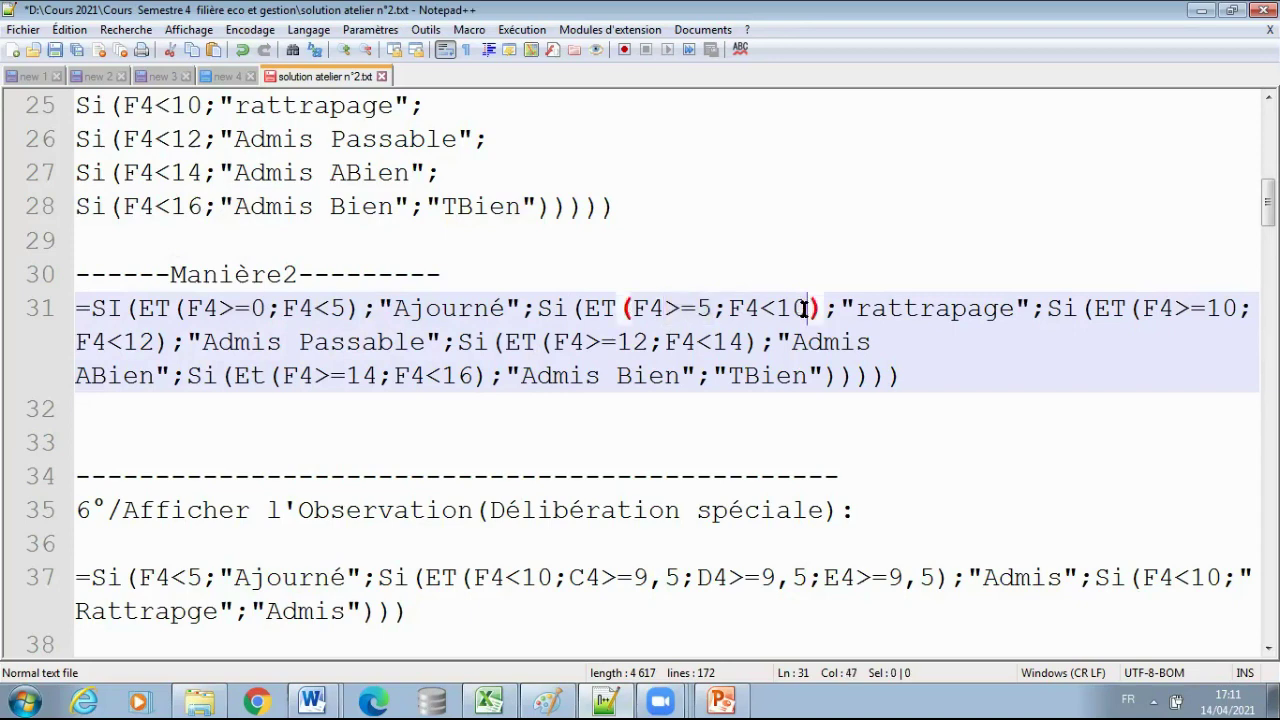
{"action": "left_click", "coordinate": [949, 308]}
{"action": "double_click", "coordinate": [949, 308]}
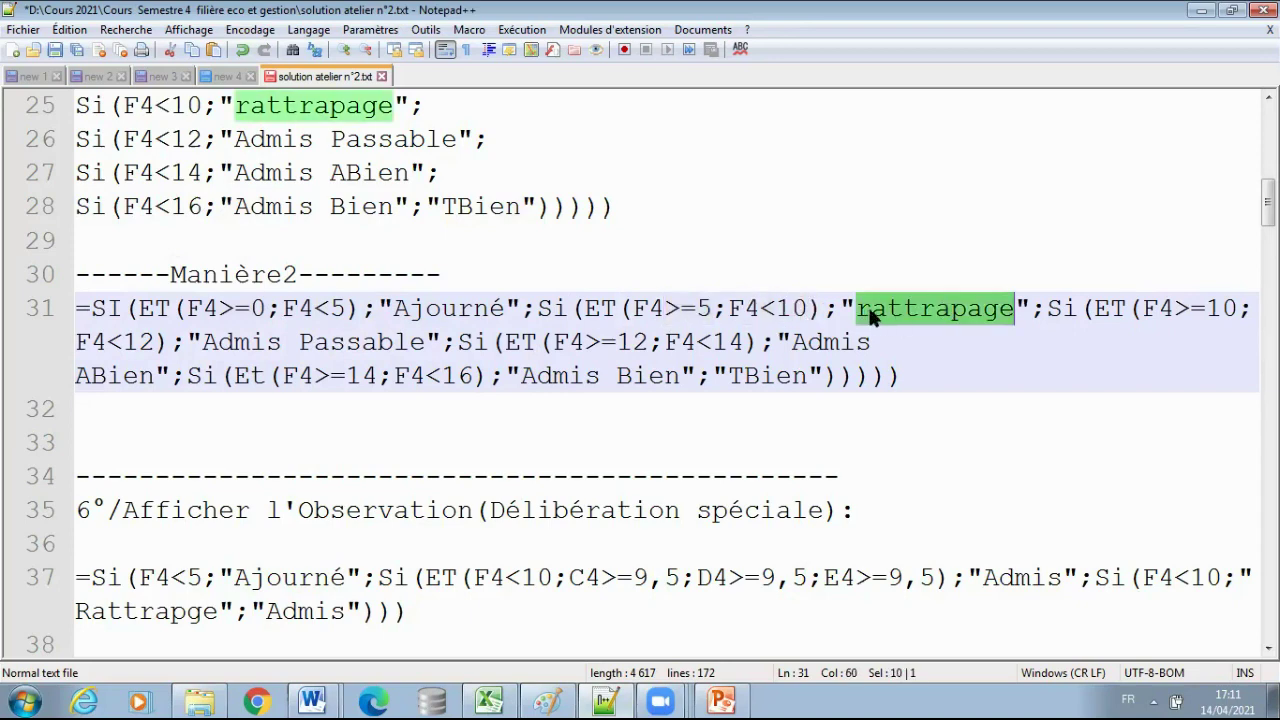
{"action": "left_click", "coordinate": [870, 315]}
{"action": "key", "text": "Delete"}
{"action": "type", "text": "R"}
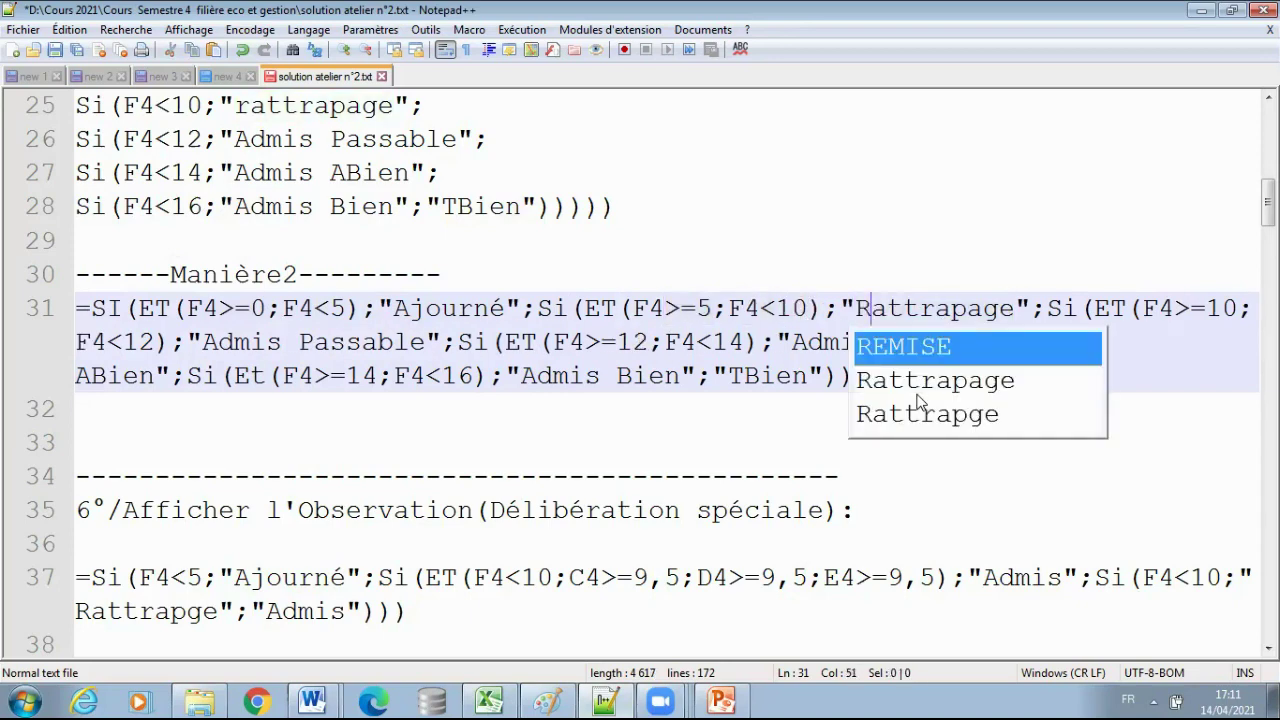
{"action": "left_click", "coordinate": [1056, 312]}
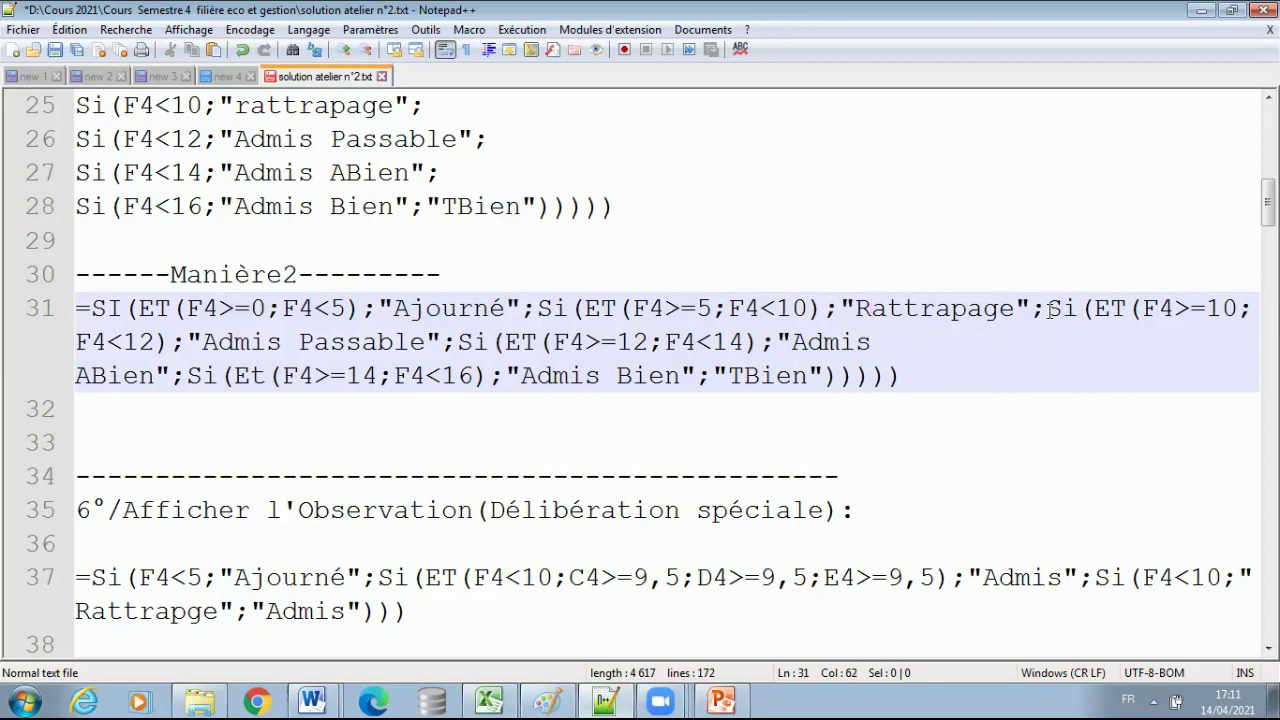
Break the formula after Ajourné, Rattrapage, Admis Passable and Admis ABien so each condition has its own line.
{"action": "left_click", "coordinate": [538, 310]}
{"action": "key", "text": "Return"}
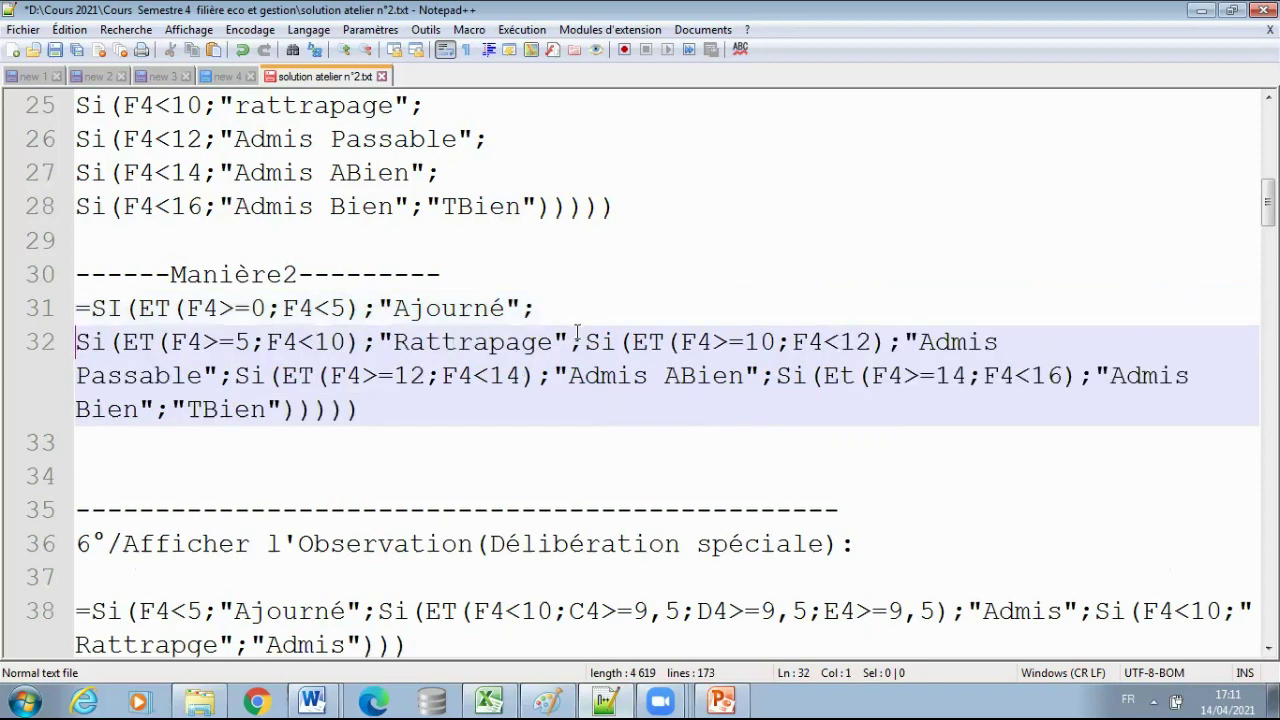
{"action": "left_click", "coordinate": [585, 345]}
{"action": "key", "text": "Return"}
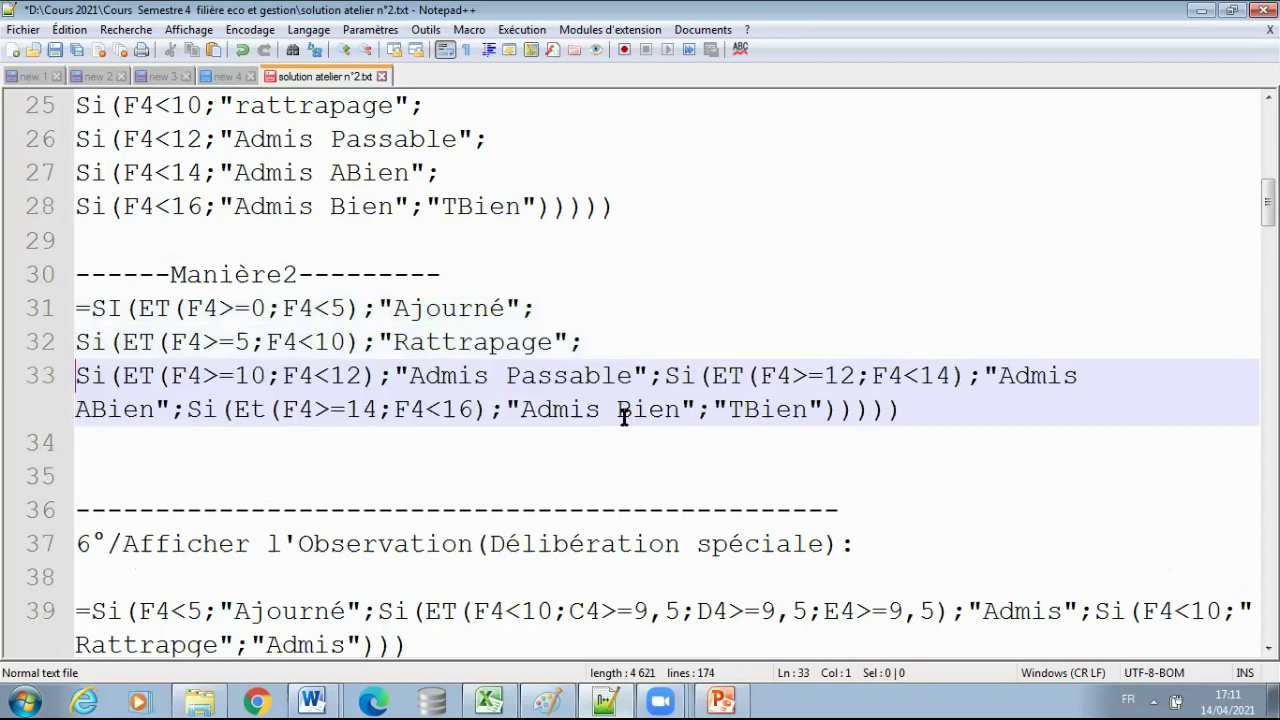
{"action": "left_click", "coordinate": [664, 376]}
{"action": "key", "text": "Return"}
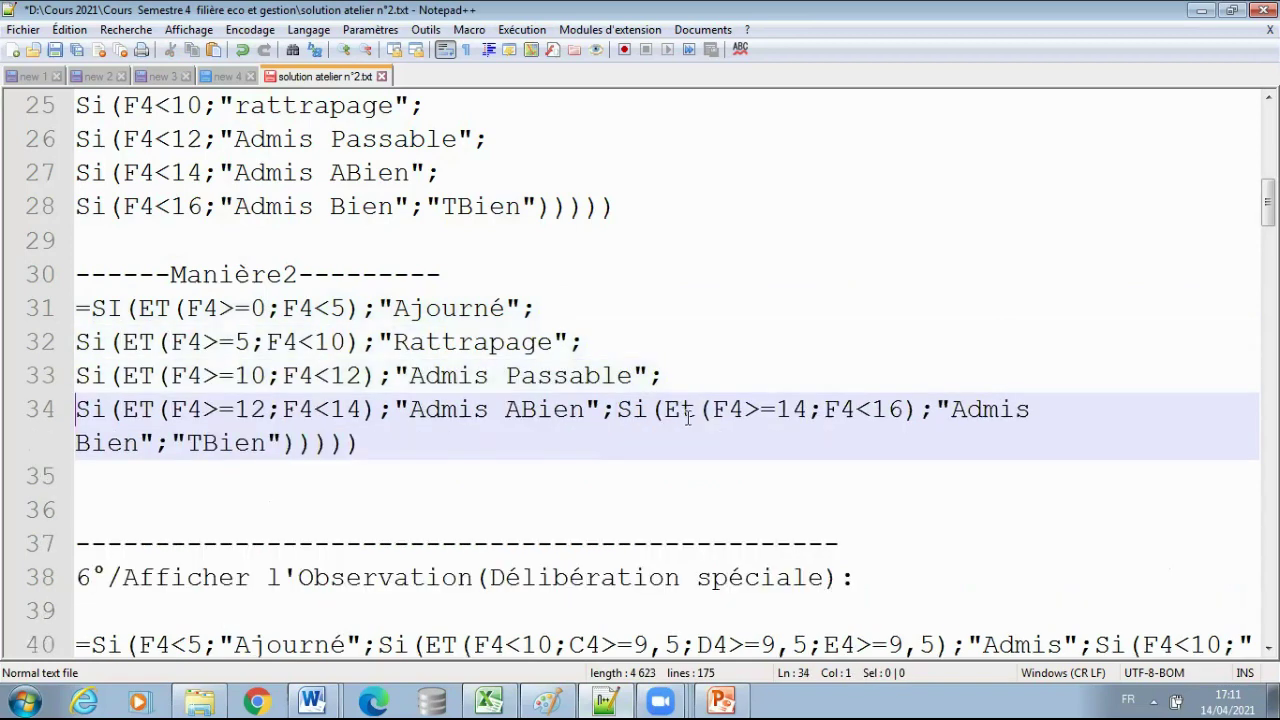
{"action": "left_click", "coordinate": [614, 410]}
{"action": "key", "text": "Return"}
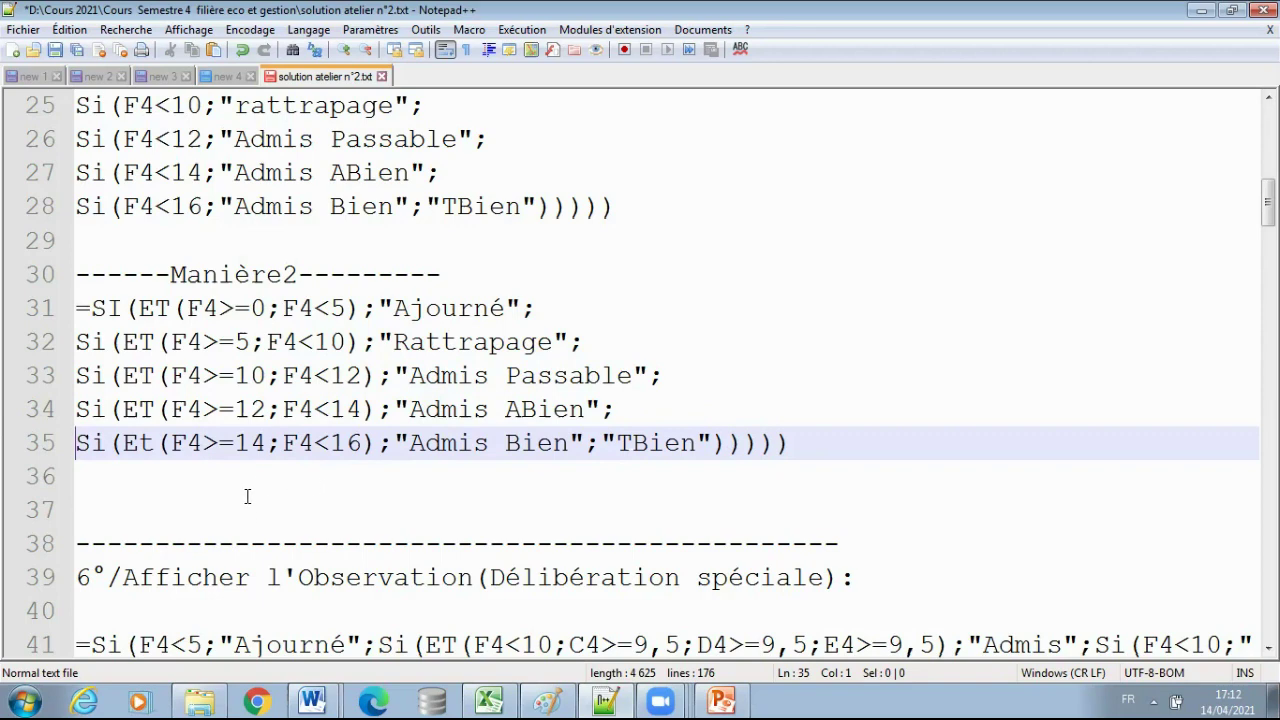
Review the reformatted Manière2 formula on lines 31–35.
{"action": "double_click", "coordinate": [228, 279]}
{"action": "scroll", "coordinate": [247, 360], "scroll_direction": "up", "scroll_amount": 3}
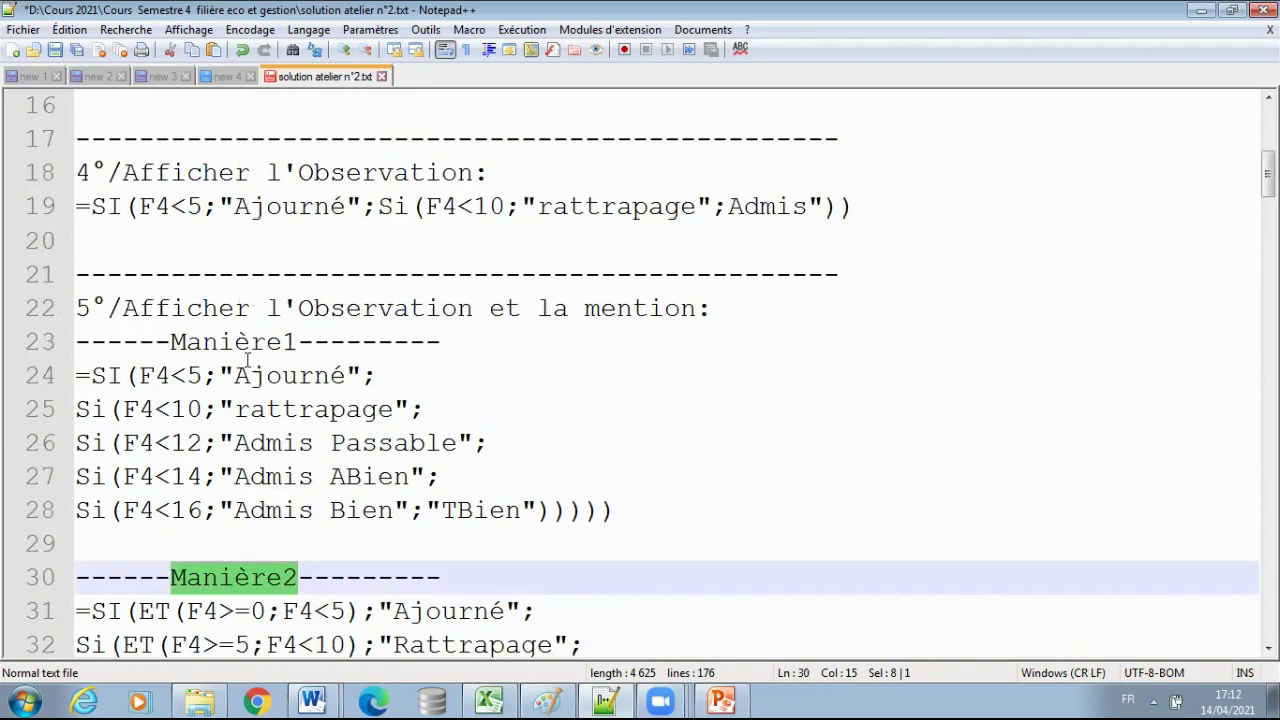
{"action": "scroll", "coordinate": [260, 452], "scroll_direction": "down", "scroll_amount": 2}
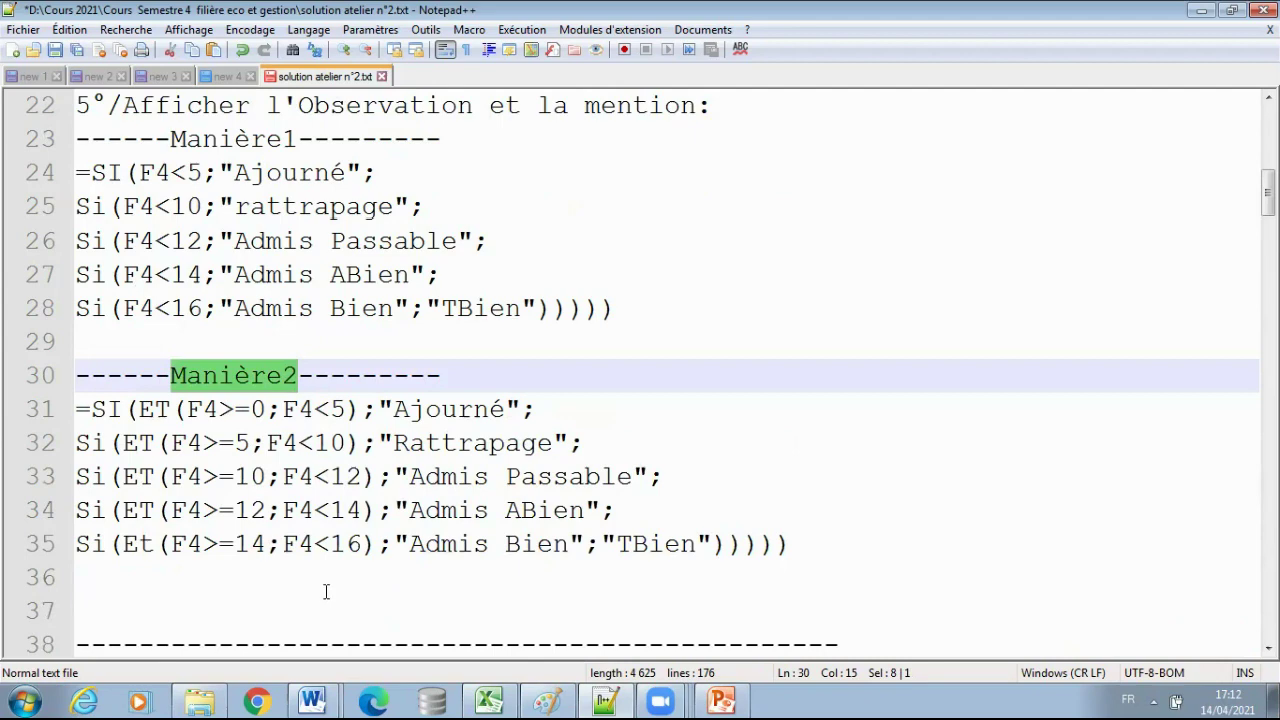
{"action": "left_click", "coordinate": [281, 588]}
{"action": "scroll", "coordinate": [281, 588], "scroll_direction": "down", "scroll_amount": 1}
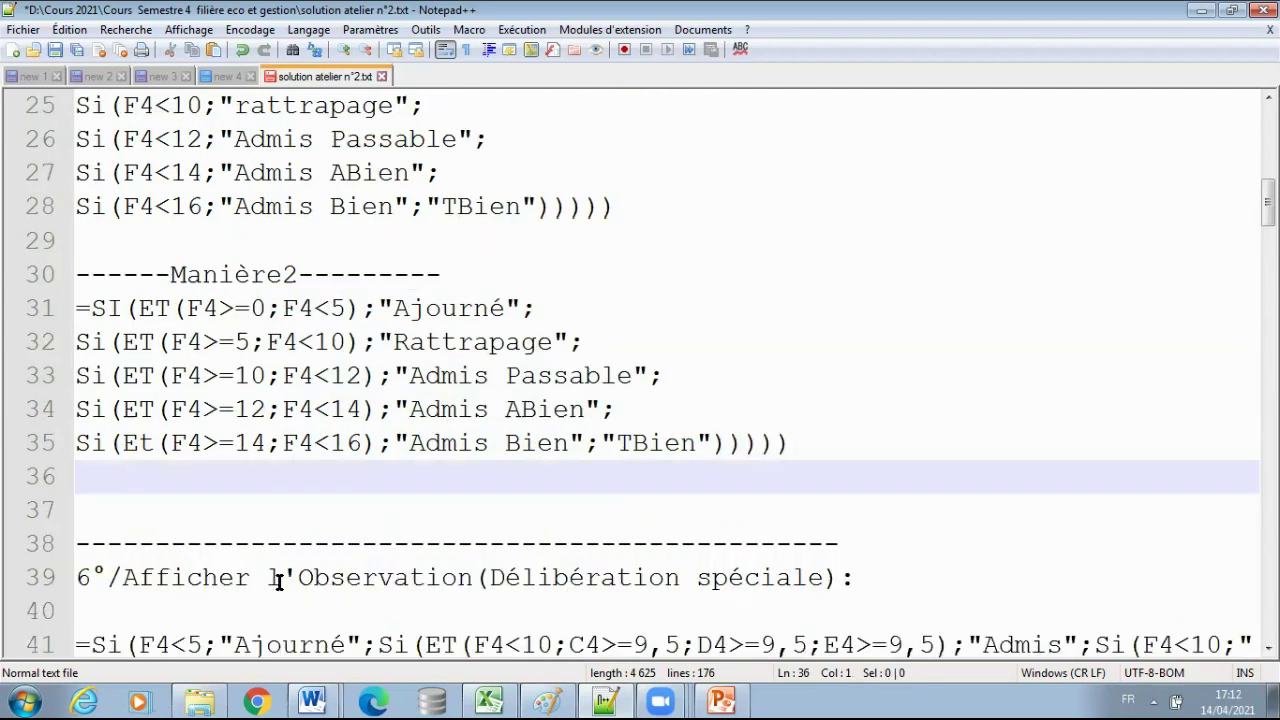
{"action": "scroll", "coordinate": [279, 583], "scroll_direction": "up", "scroll_amount": 1}
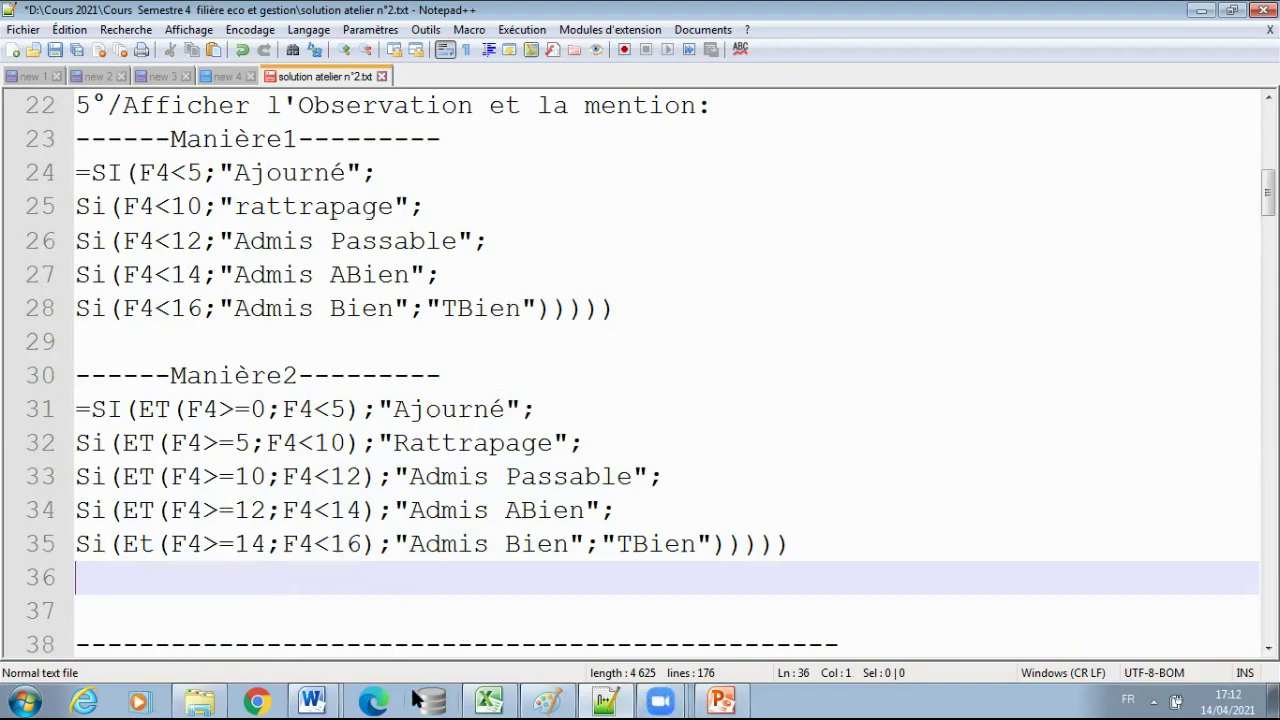
Set the question 6 statement in the Word exercise sheet to font size 16.
{"action": "left_click", "coordinate": [333, 697]}
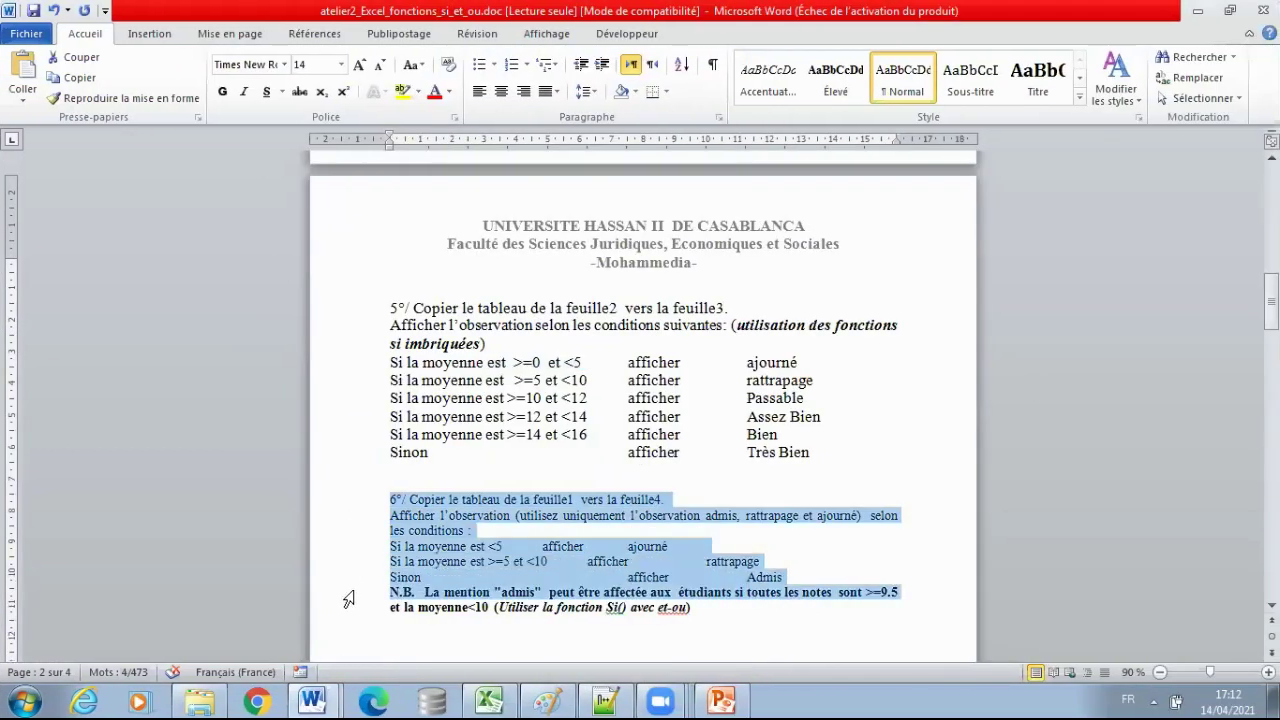
{"action": "left_click_drag", "start_coordinate": [388, 508], "coordinate": [350, 608]}
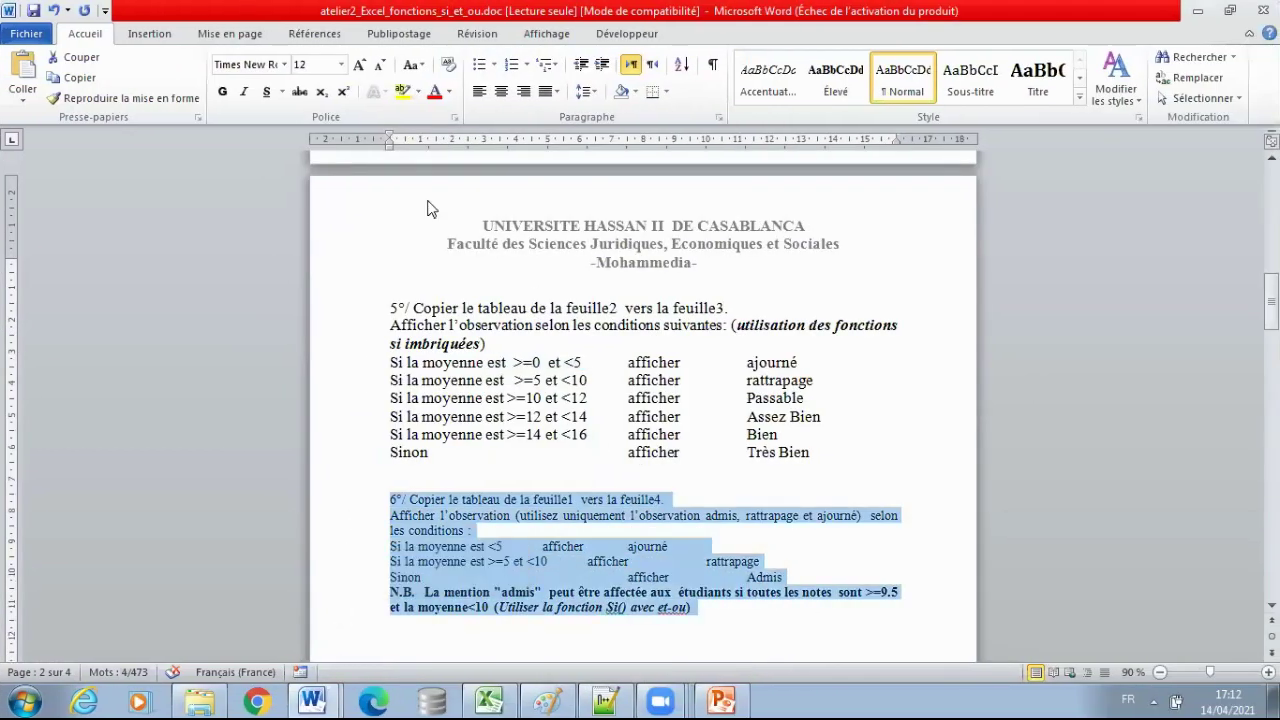
{"action": "left_click", "coordinate": [359, 64]}
{"action": "left_click", "coordinate": [359, 64]}
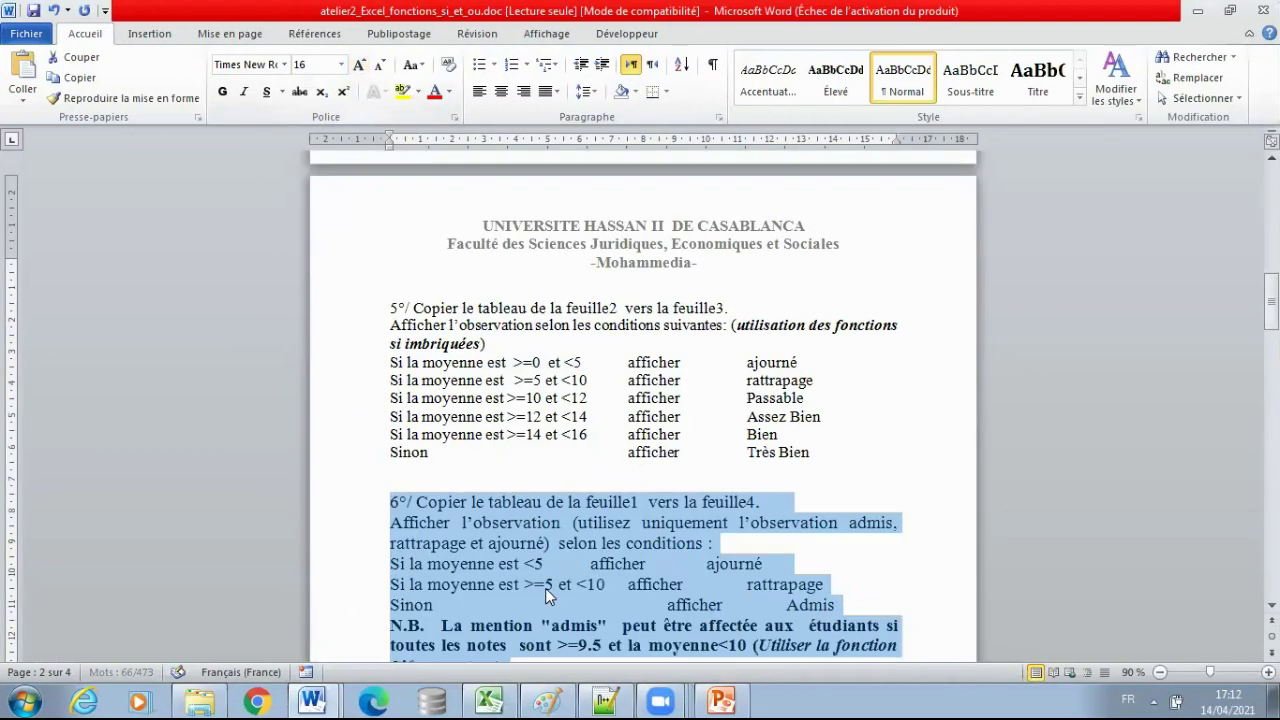
{"action": "left_click", "coordinate": [655, 575]}
{"action": "scroll", "coordinate": [670, 527], "scroll_direction": "down", "scroll_amount": 2}
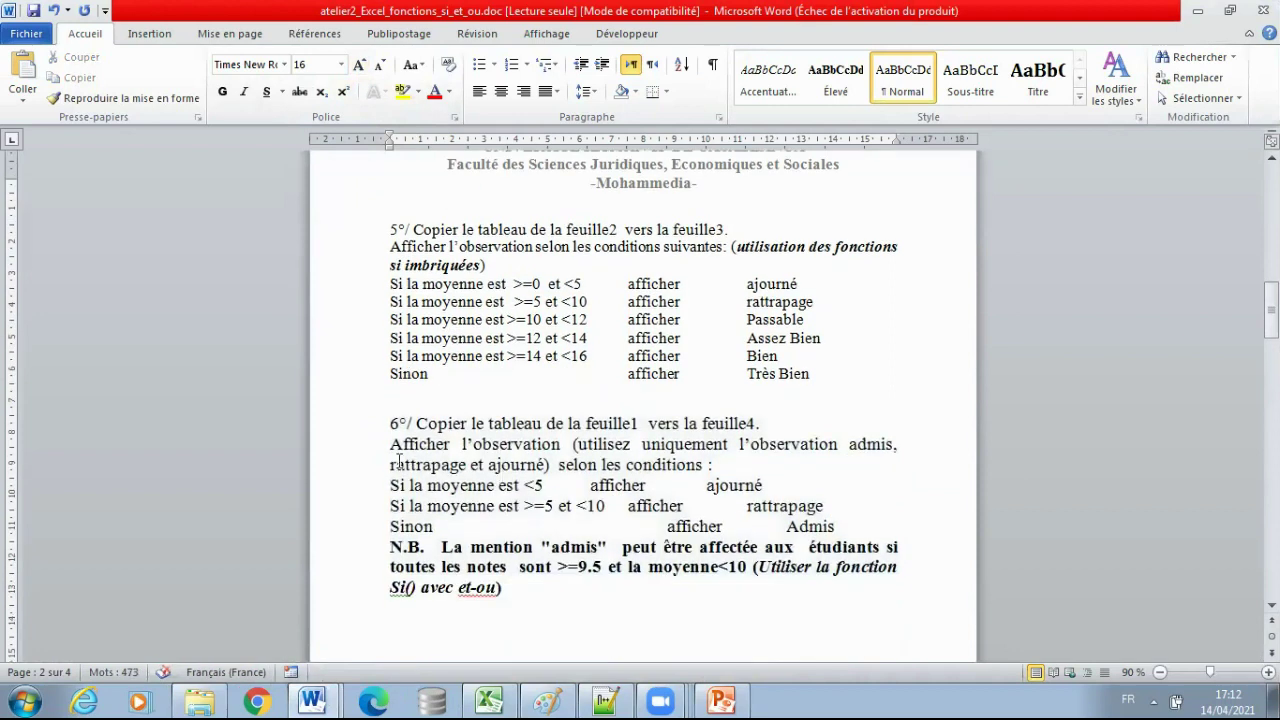
Align the afficher ajourné and Sinon afficher lines into matching columns.
{"action": "double_click", "coordinate": [519, 444]}
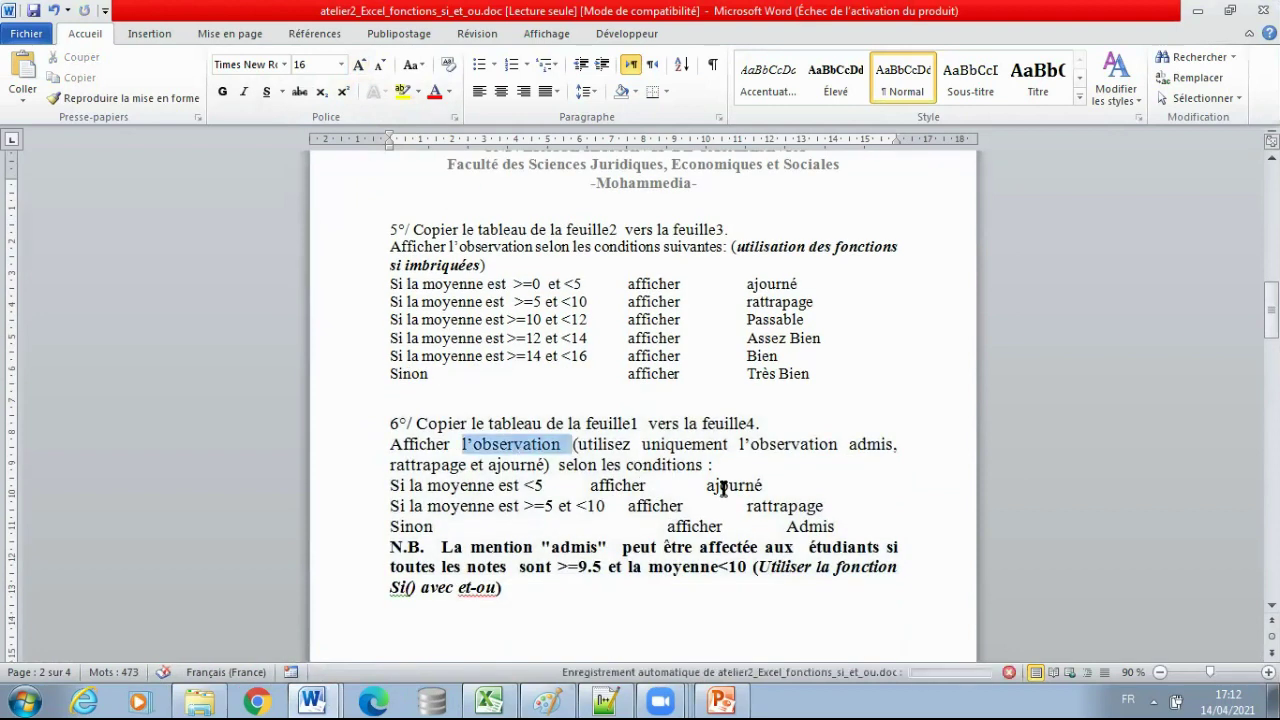
{"action": "left_click", "coordinate": [592, 484]}
{"action": "key", "text": "Tab"}
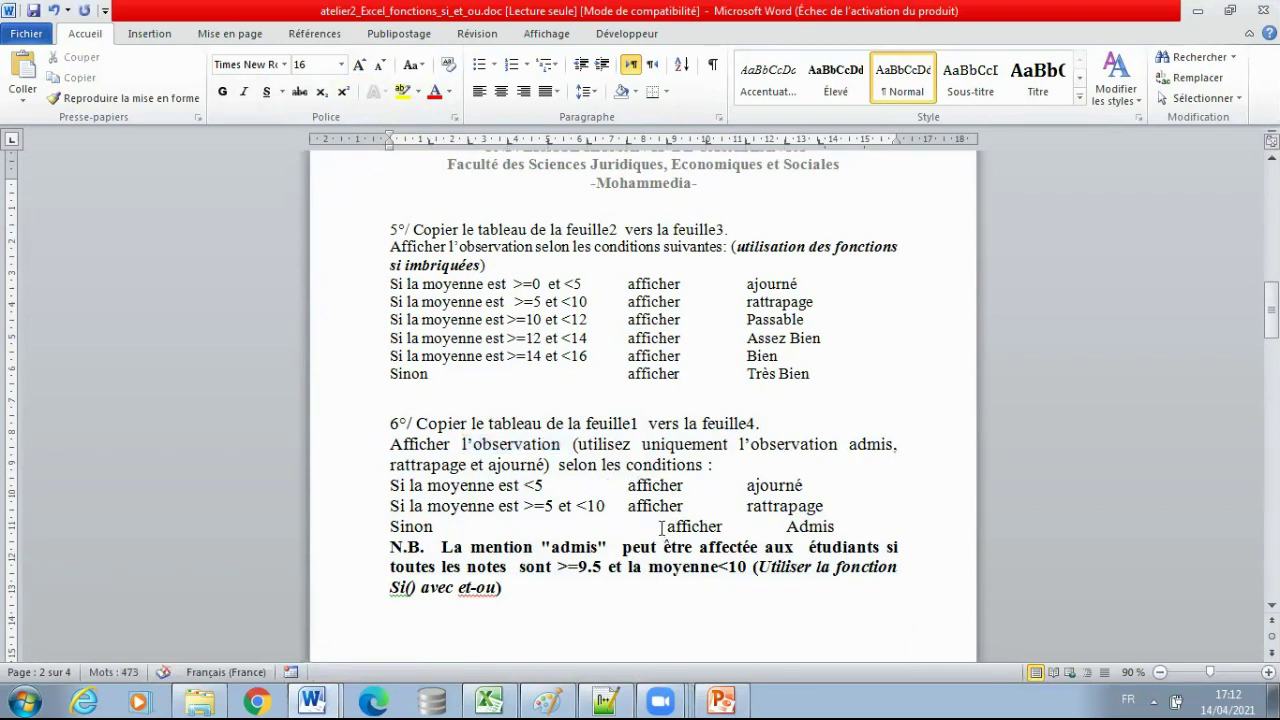
{"action": "key", "text": "BackSpace"}
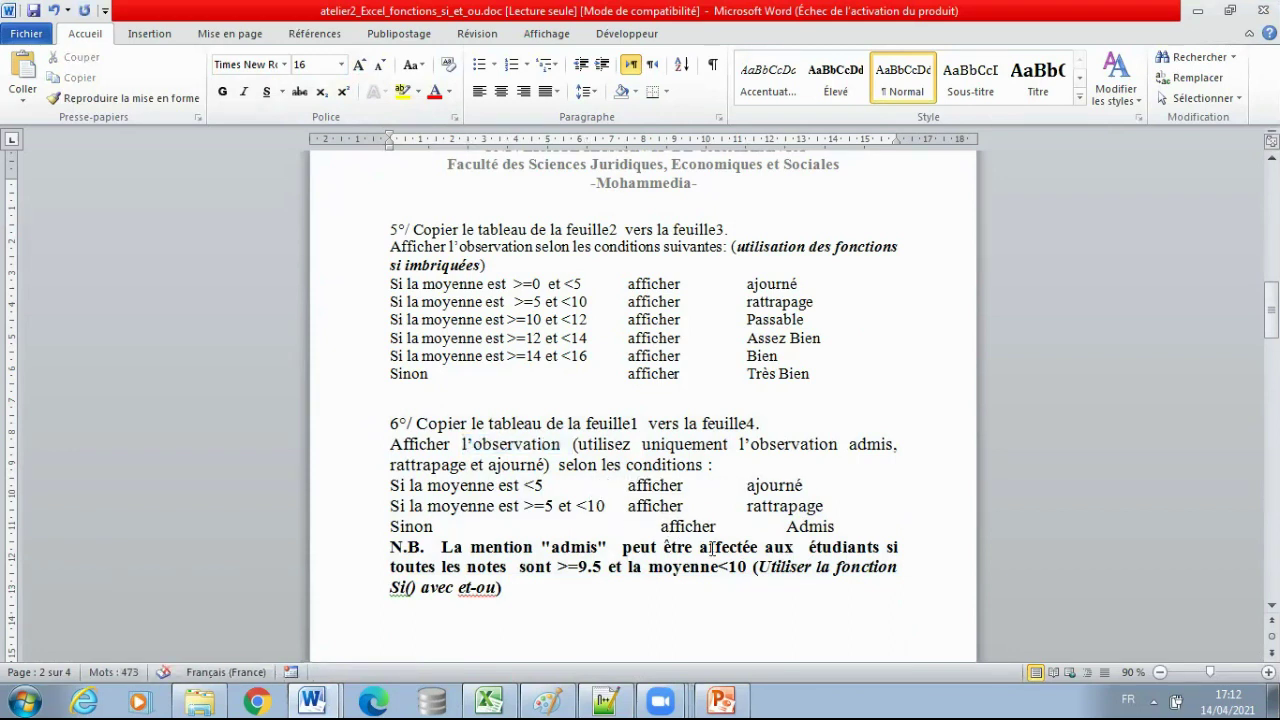
{"action": "key", "text": "BackSpace"}
{"action": "key", "text": "BackSpace"}
{"action": "key", "text": "BackSpace"}
{"action": "key", "text": "BackSpace"}
{"action": "key", "text": "BackSpace"}
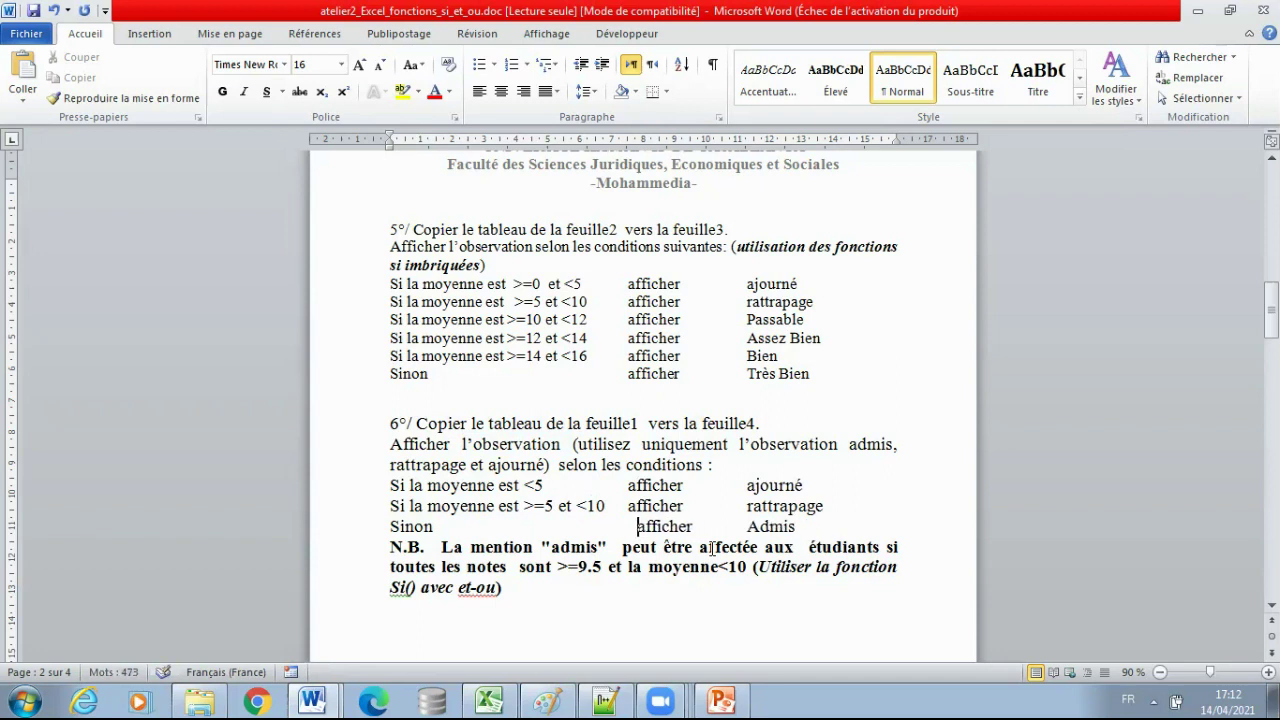
{"action": "key", "text": "BackSpace"}
{"action": "key", "text": "BackSpace"}
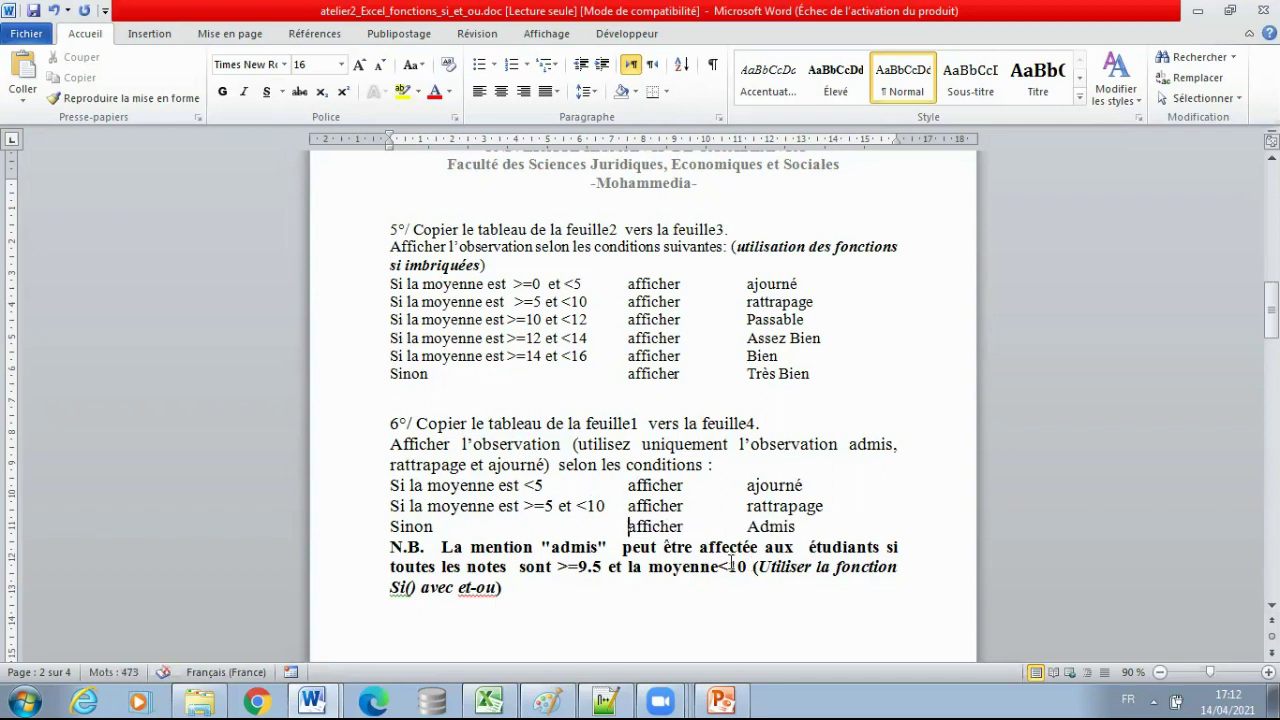
Capitalise ajourné and rattrapage to Ajourné and Rattrapage in the 6°/ conditions.
{"action": "left_click", "coordinate": [741, 504]}
{"action": "left_click_drag", "start_coordinate": [735, 505], "coordinate": [748, 505]}
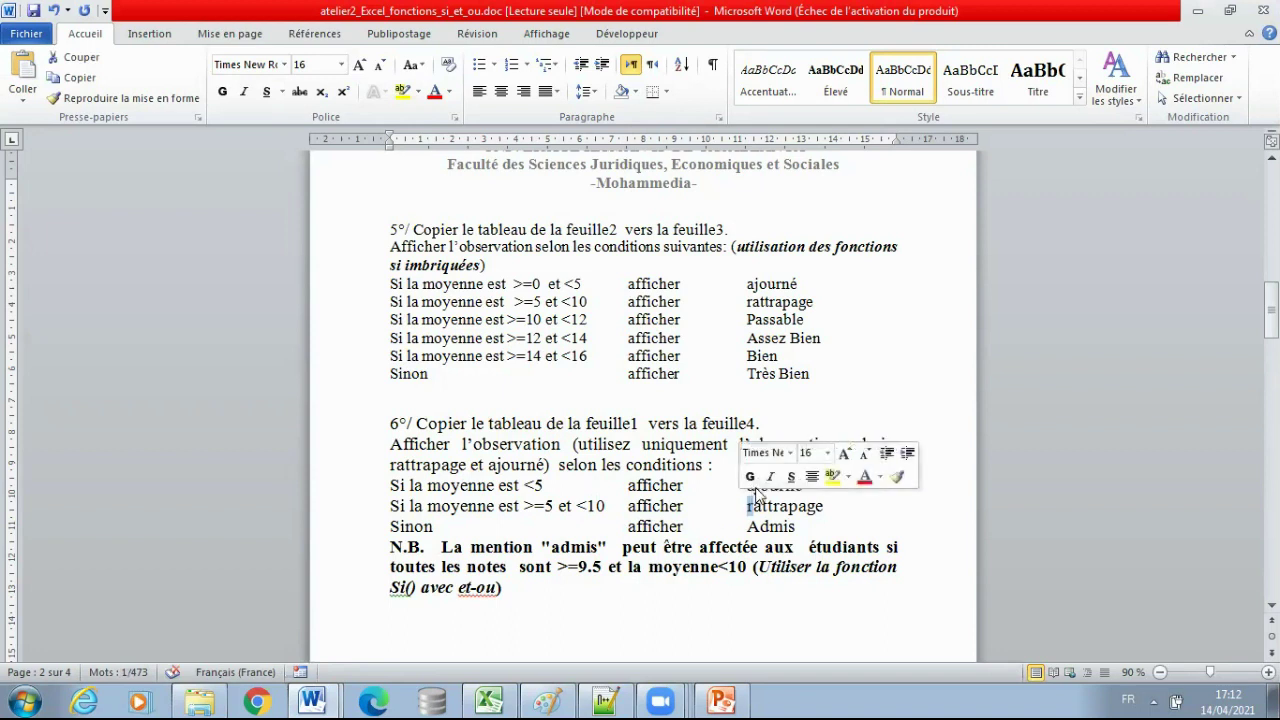
{"action": "key", "text": "Up"}
{"action": "key", "text": "Delete"}
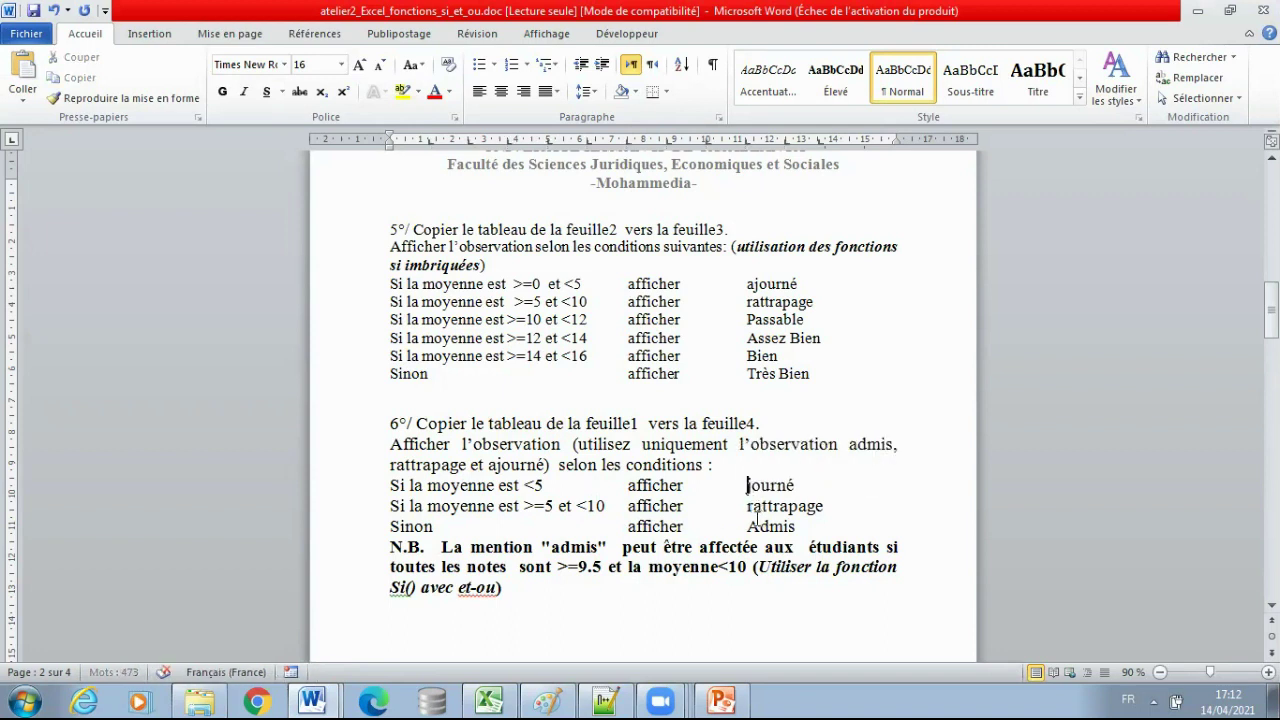
{"action": "type", "text": "R"}
{"action": "key", "text": "BackSpace"}
{"action": "type", "text": "A"}
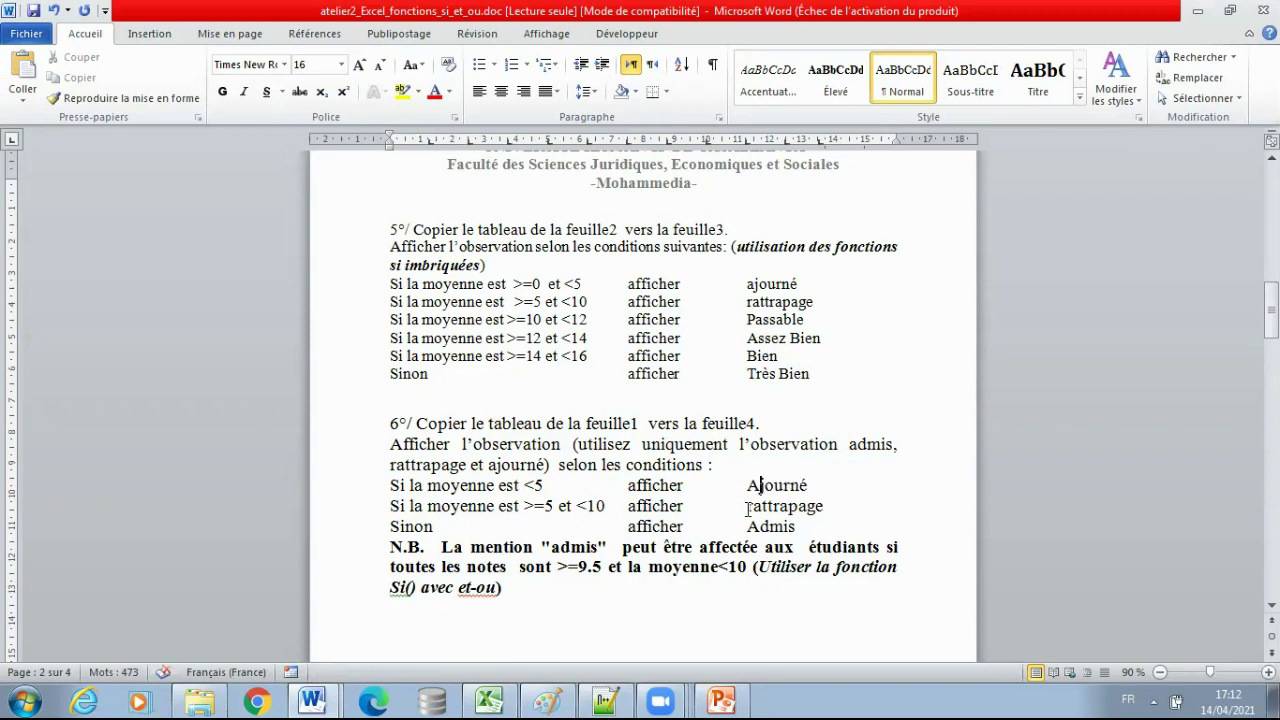
{"action": "left_click", "coordinate": [755, 506]}
{"action": "key", "text": "BackSpace"}
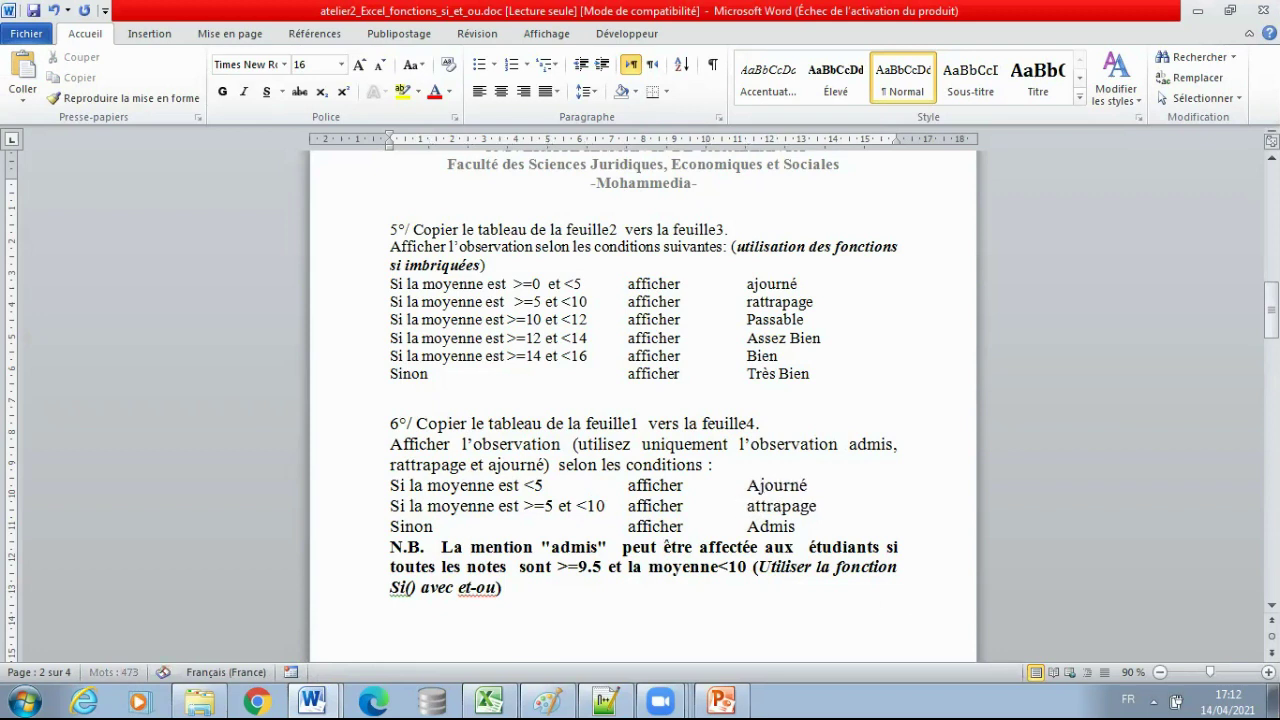
{"action": "type", "text": "R"}
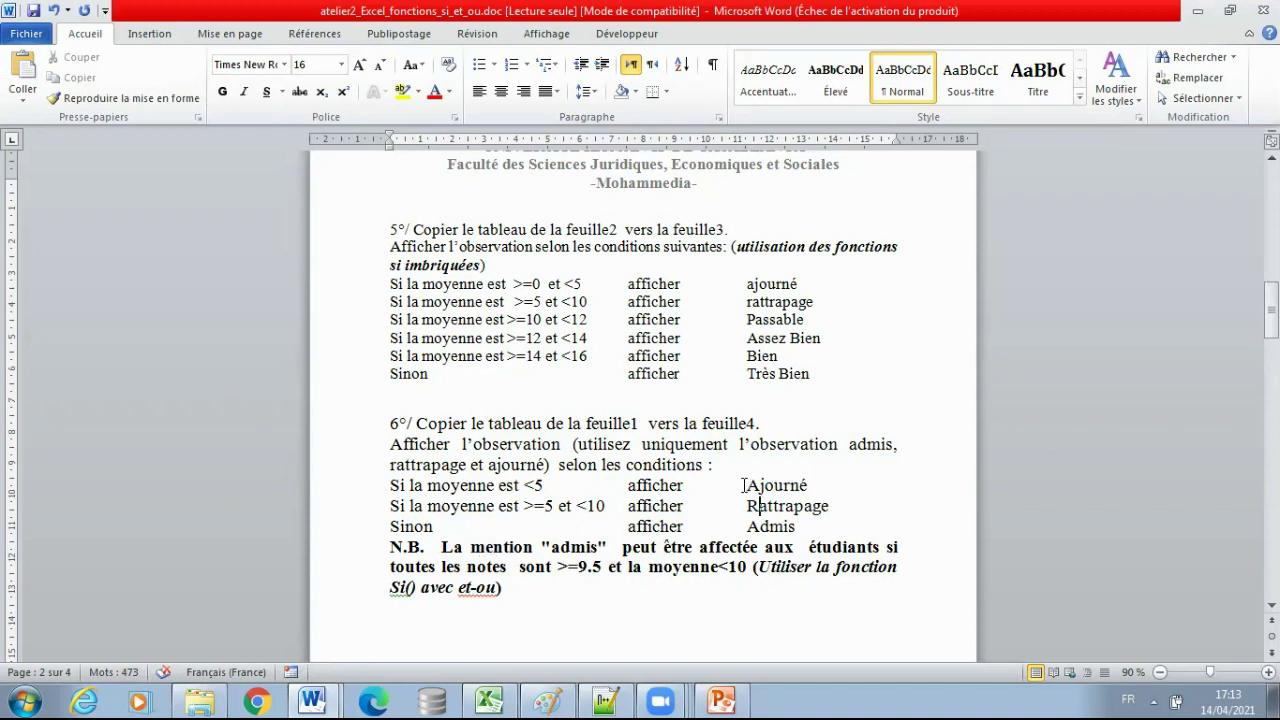
Highlight the Admis results and the N.B. paragraph, then return to the Notepad++ solution.
{"action": "double_click", "coordinate": [771, 527]}
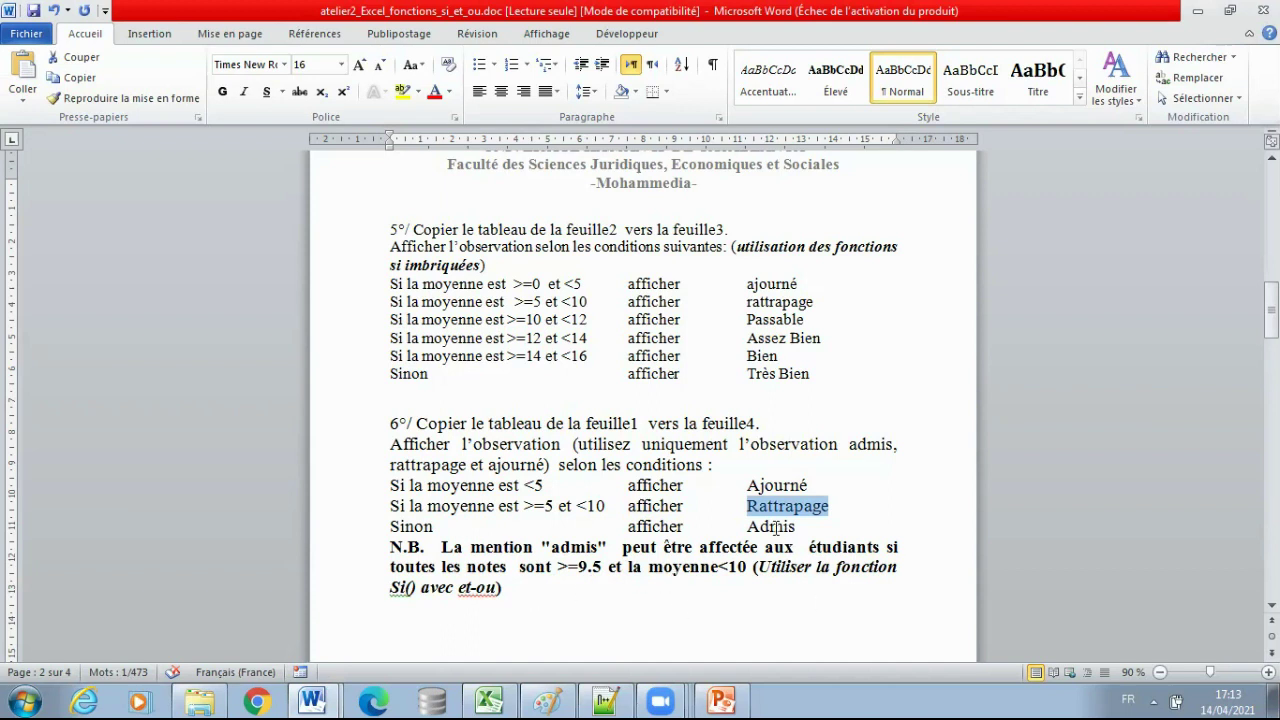
{"action": "double_click", "coordinate": [776, 528]}
{"action": "left_click", "coordinate": [560, 568]}
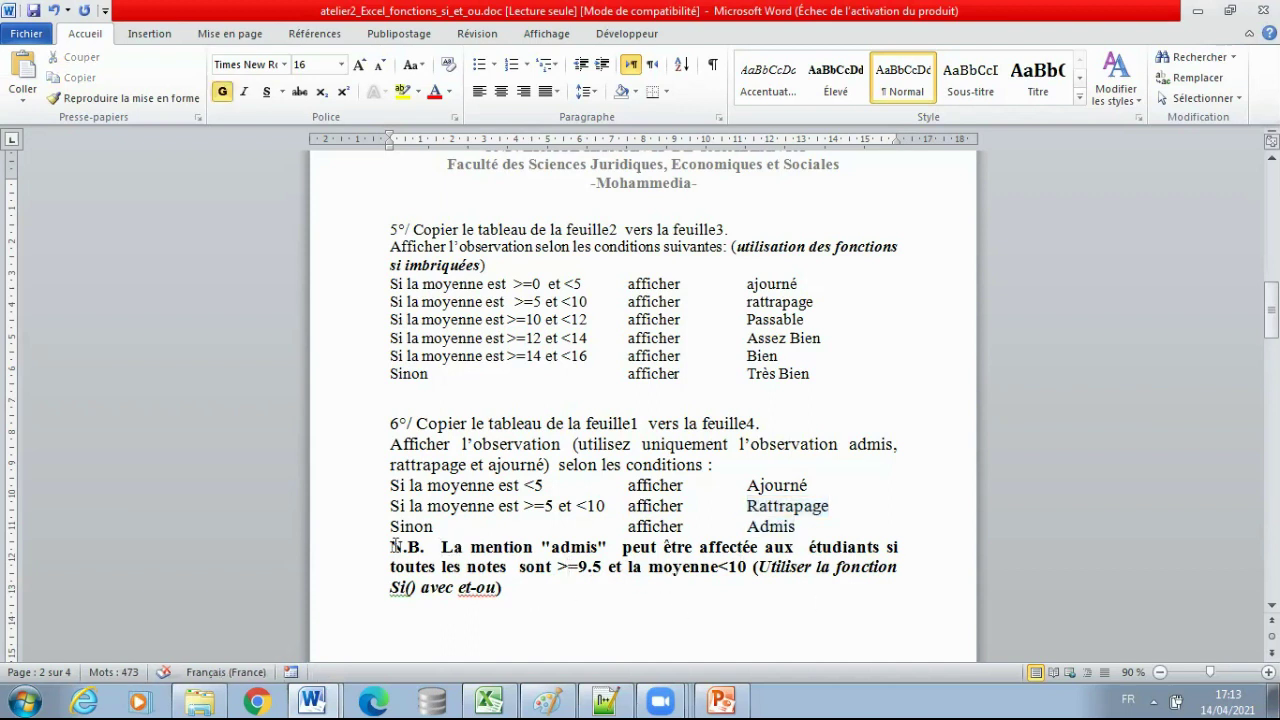
{"action": "left_click_drag", "start_coordinate": [390, 546], "coordinate": [557, 594]}
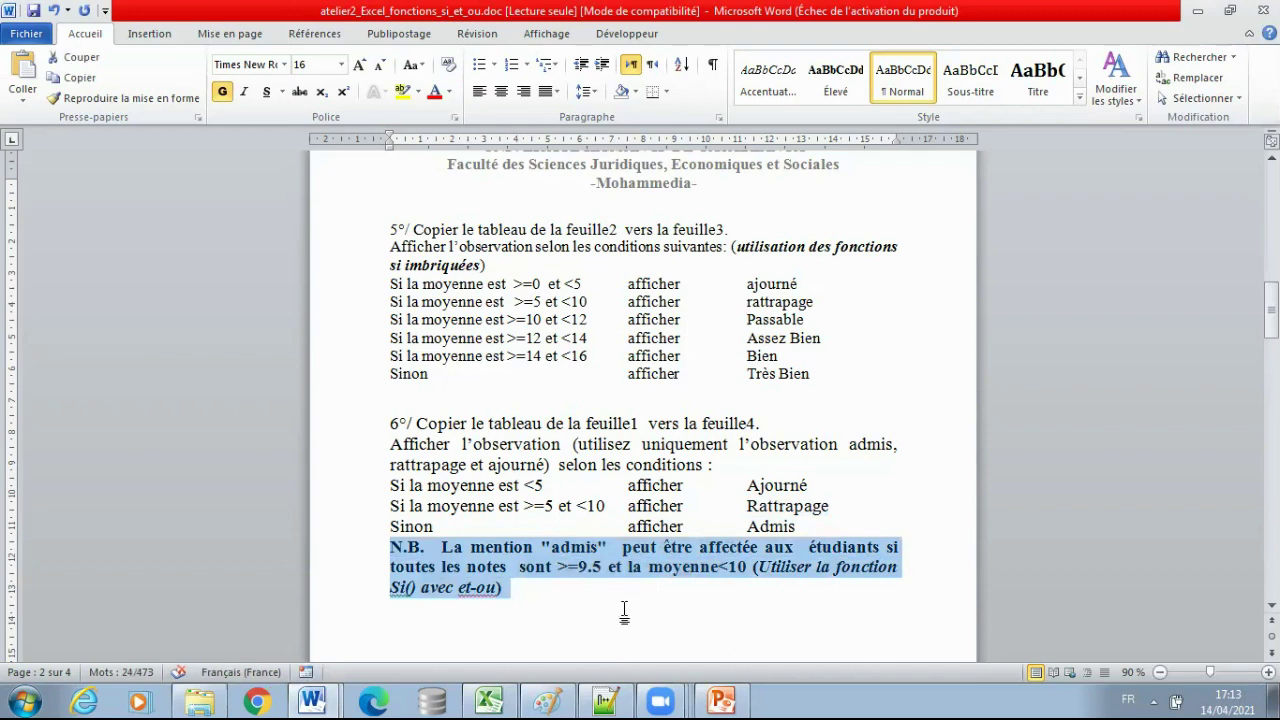
{"action": "left_click", "coordinate": [605, 700]}
{"action": "scroll", "coordinate": [494, 569], "scroll_direction": "down", "scroll_amount": 2}
{"action": "scroll", "coordinate": [450, 543], "scroll_direction": "down", "scroll_amount": 2}
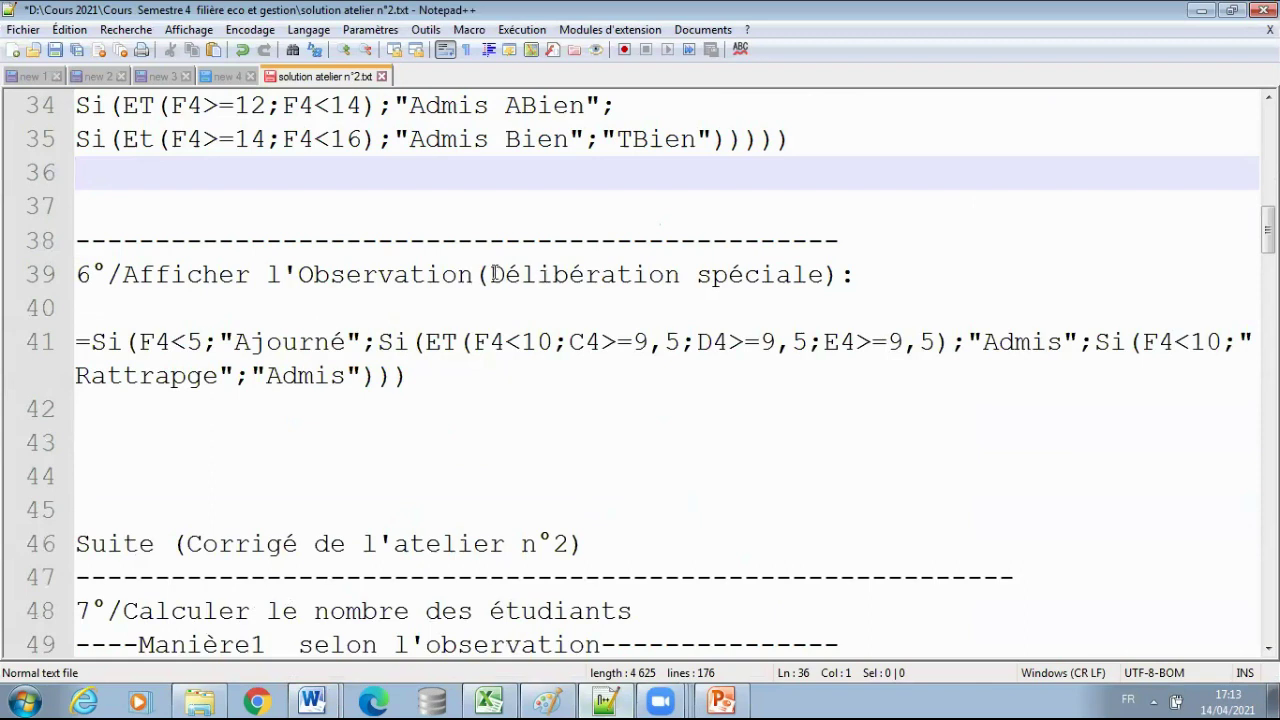
{"action": "left_click_drag", "start_coordinate": [491, 274], "coordinate": [824, 274]}
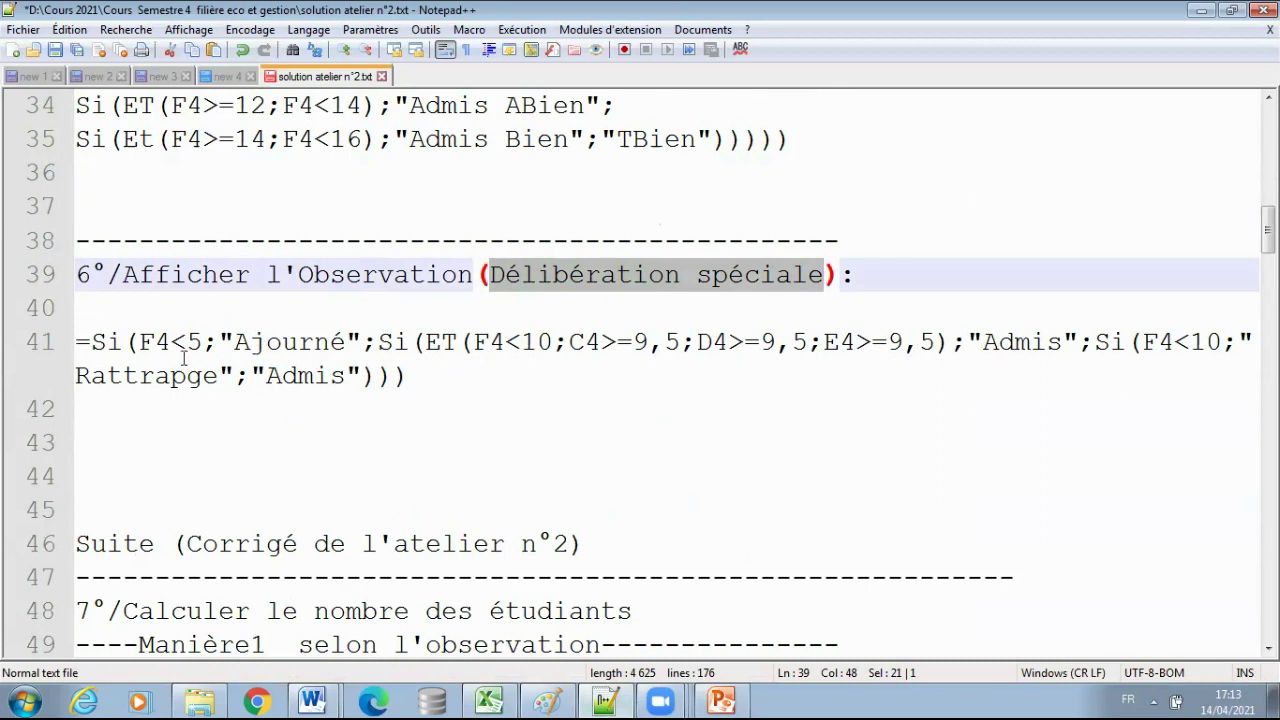
{"action": "left_click_drag", "start_coordinate": [139, 342], "coordinate": [202, 342]}
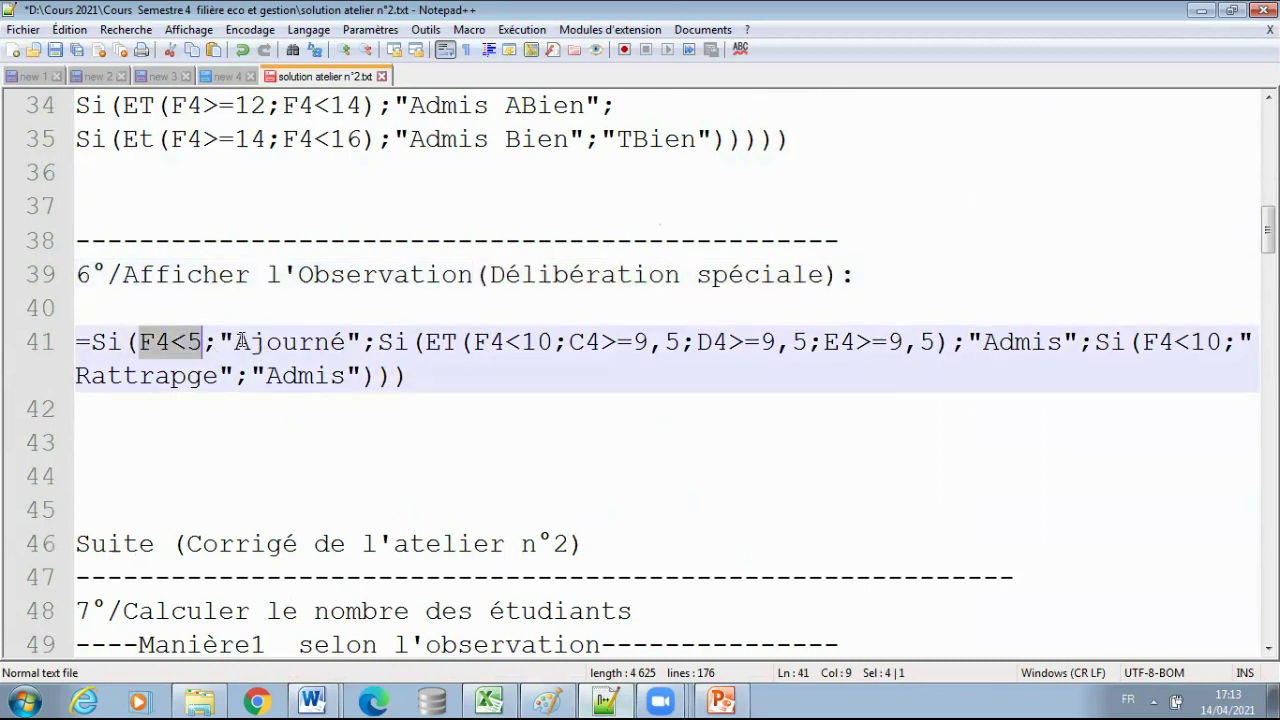
{"action": "double_click", "coordinate": [240, 342]}
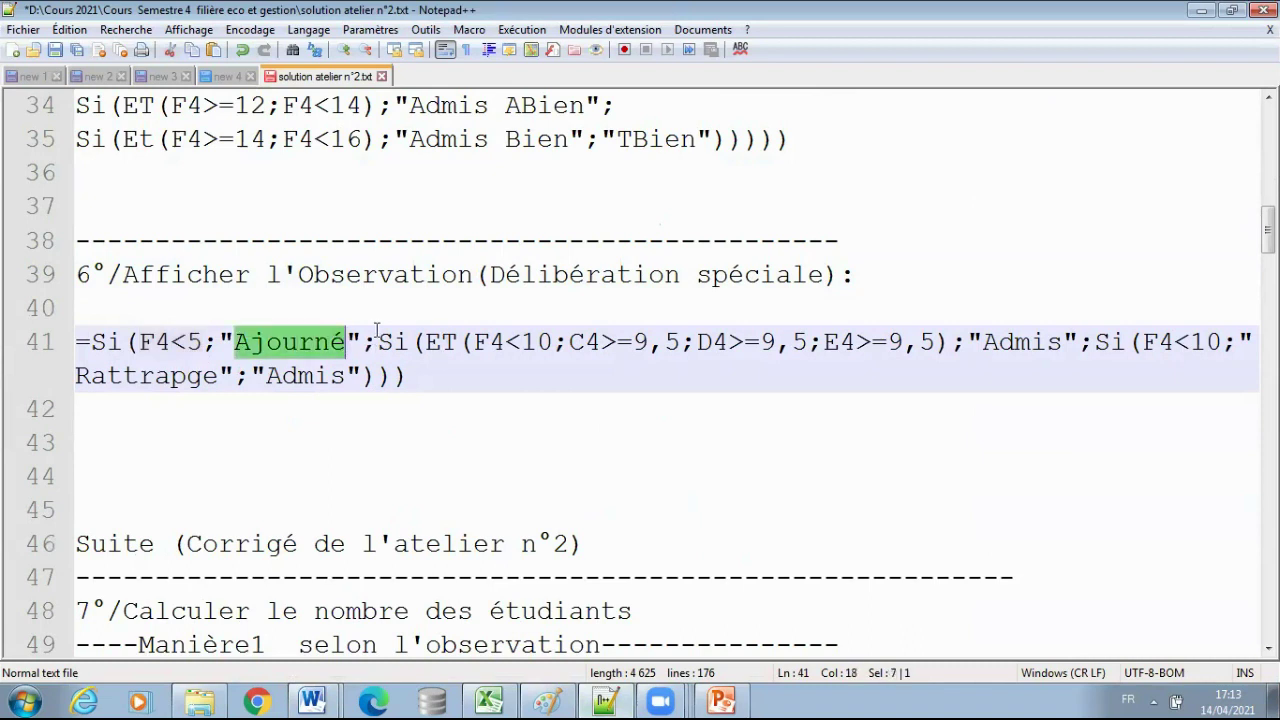
{"action": "left_click_drag", "start_coordinate": [552, 342], "coordinate": [476, 342]}
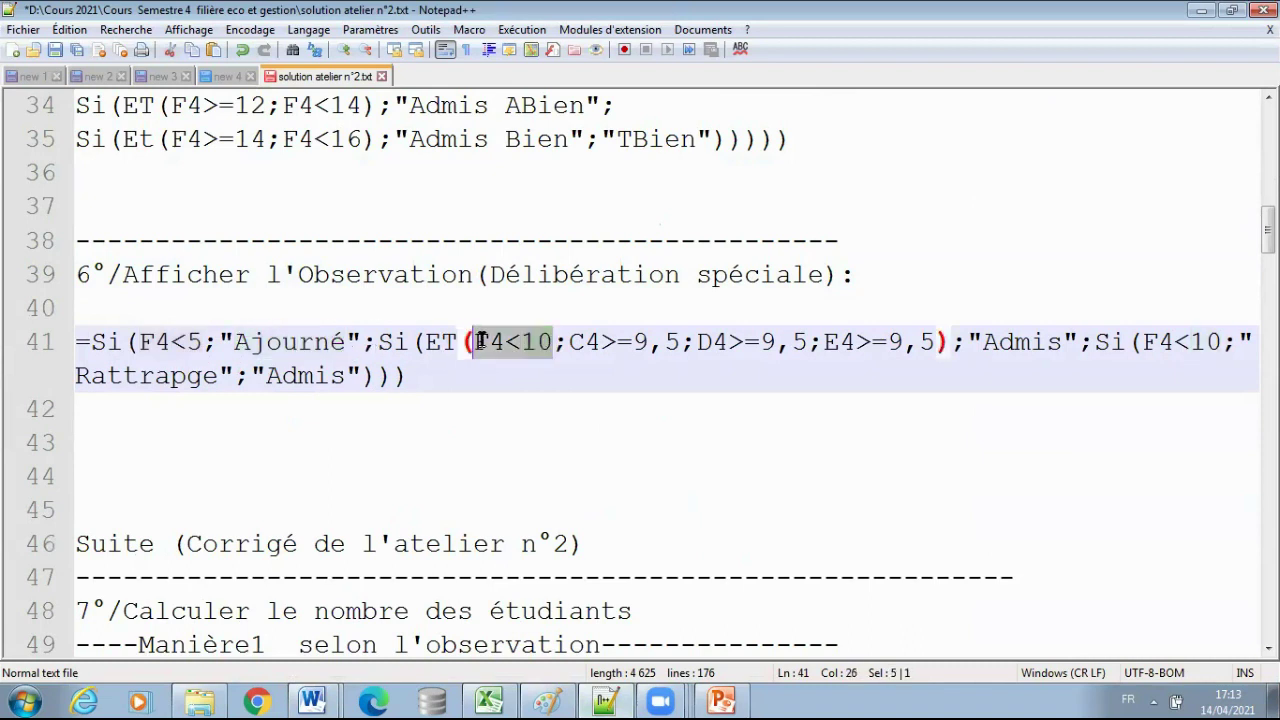
{"action": "left_click_drag", "start_coordinate": [568, 342], "coordinate": [941, 342]}
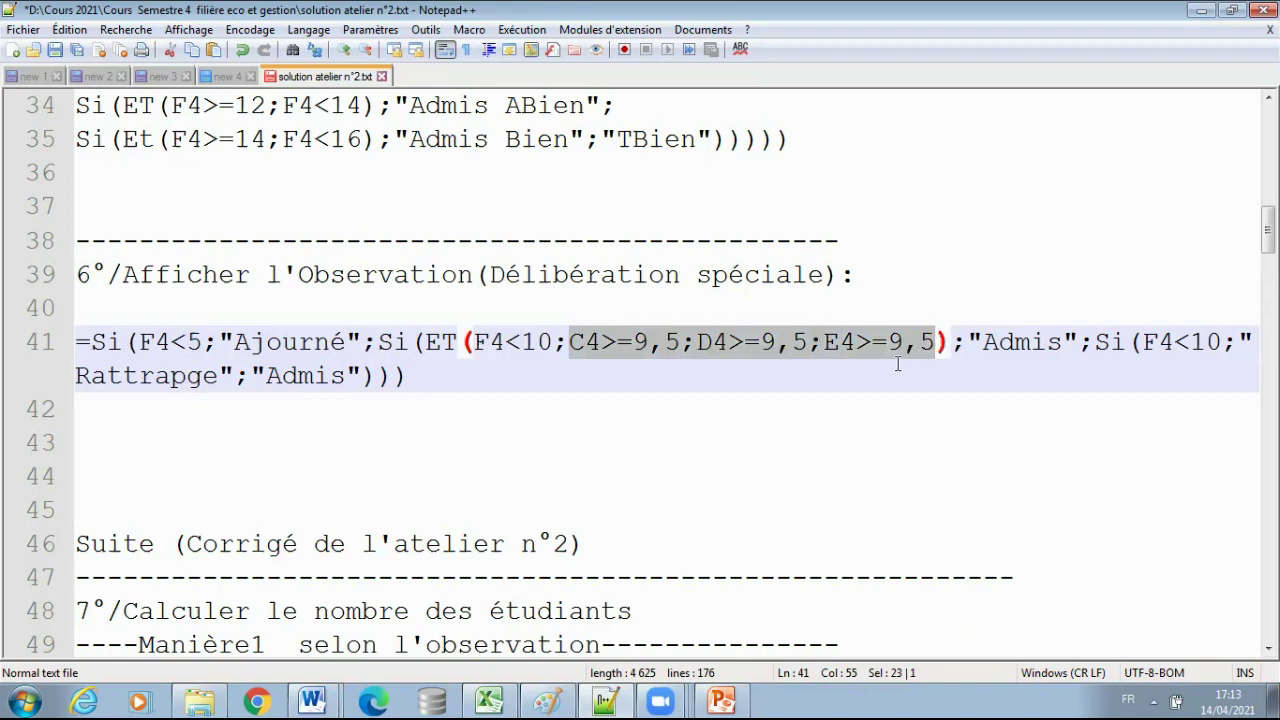
{"action": "double_click", "coordinate": [1003, 344]}
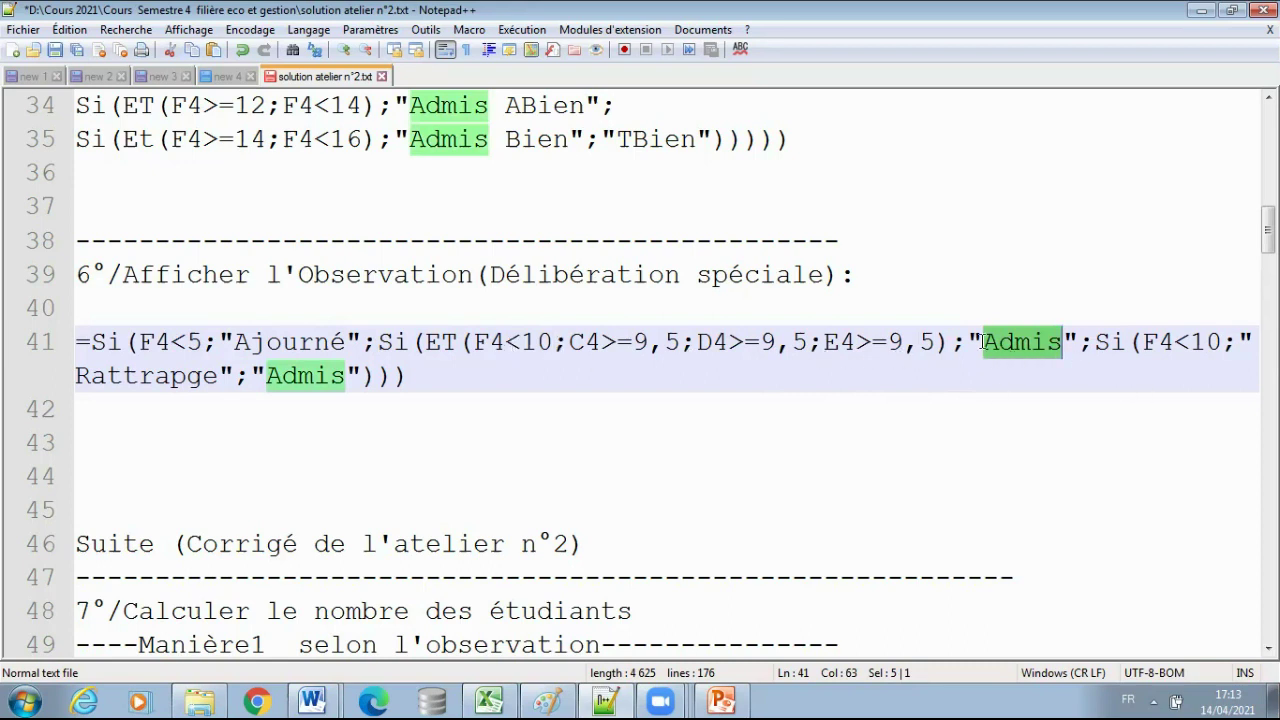
{"action": "left_click", "coordinate": [935, 343]}
{"action": "left_click_drag", "start_coordinate": [936, 343], "coordinate": [569, 343]}
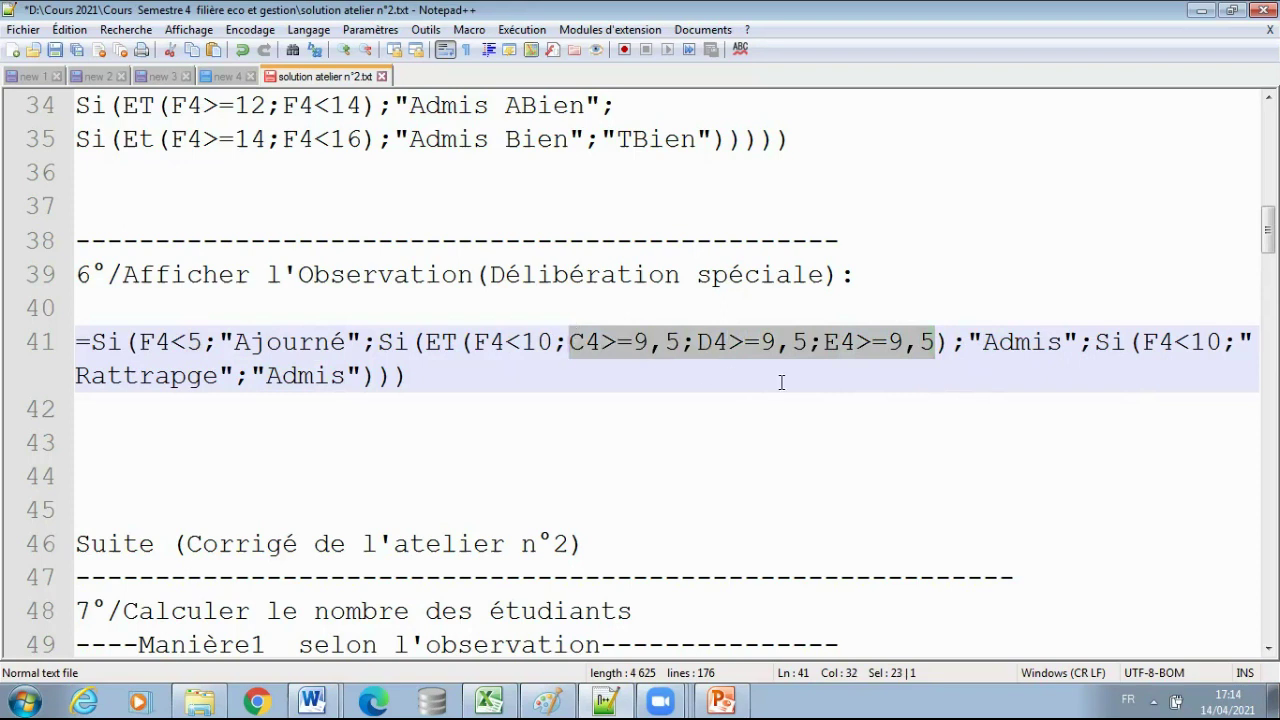
Split the 6°/ formula on line 41 into three lines, one per Si test.
{"action": "left_click", "coordinate": [1093, 343]}
{"action": "key", "text": "Return"}
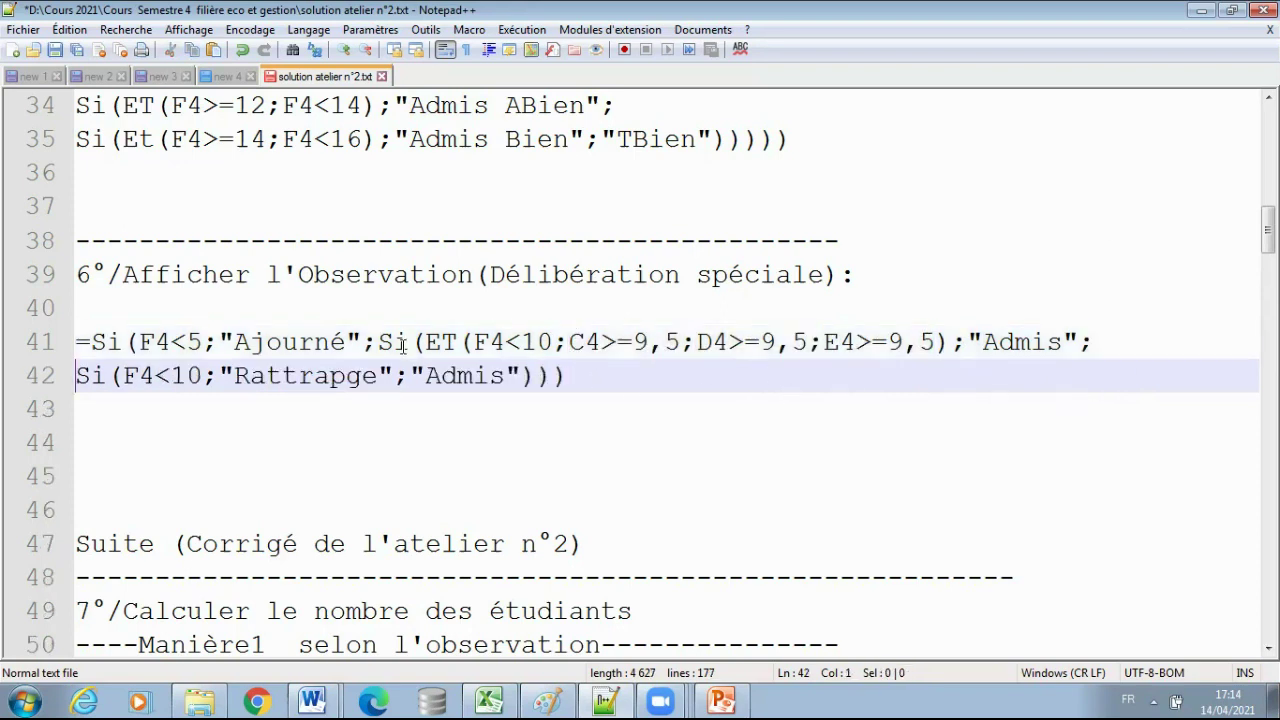
{"action": "left_click", "coordinate": [380, 342]}
{"action": "key", "text": "Return"}
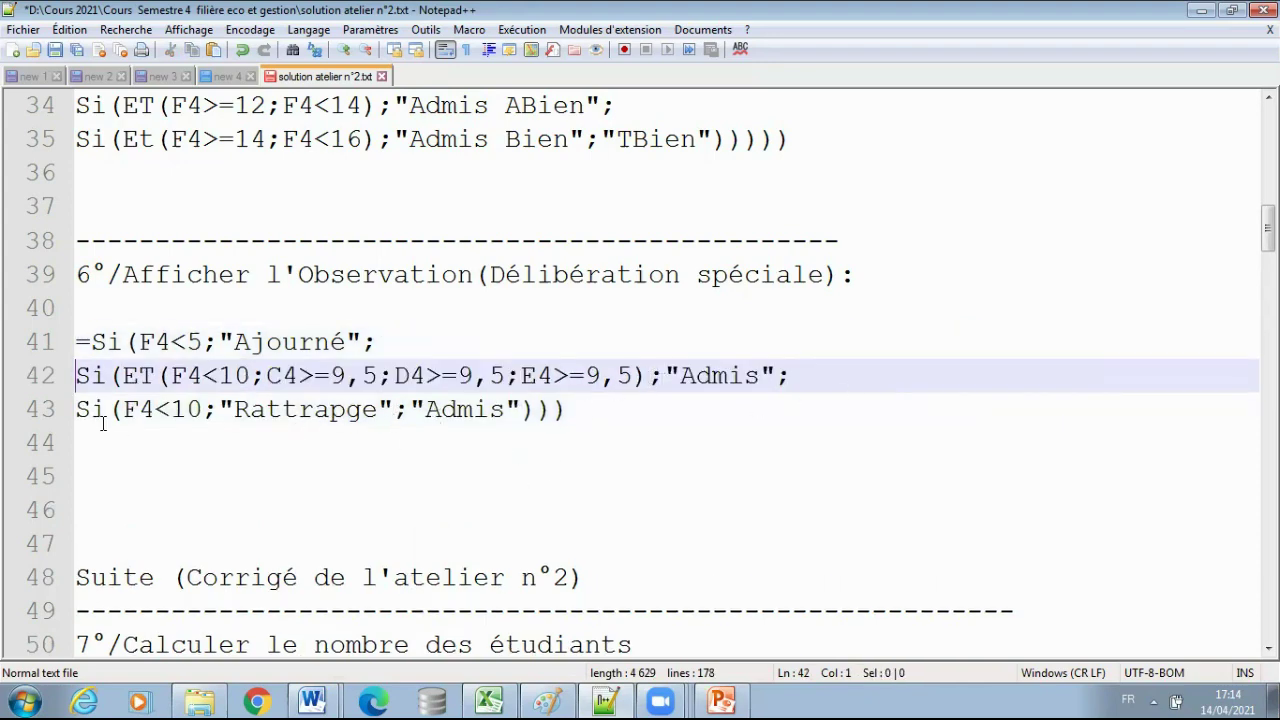
Review the F4<10, Rattrapge and Admis parts and select the whole three-line formula.
{"action": "left_click_drag", "start_coordinate": [201, 409], "coordinate": [122, 409]}
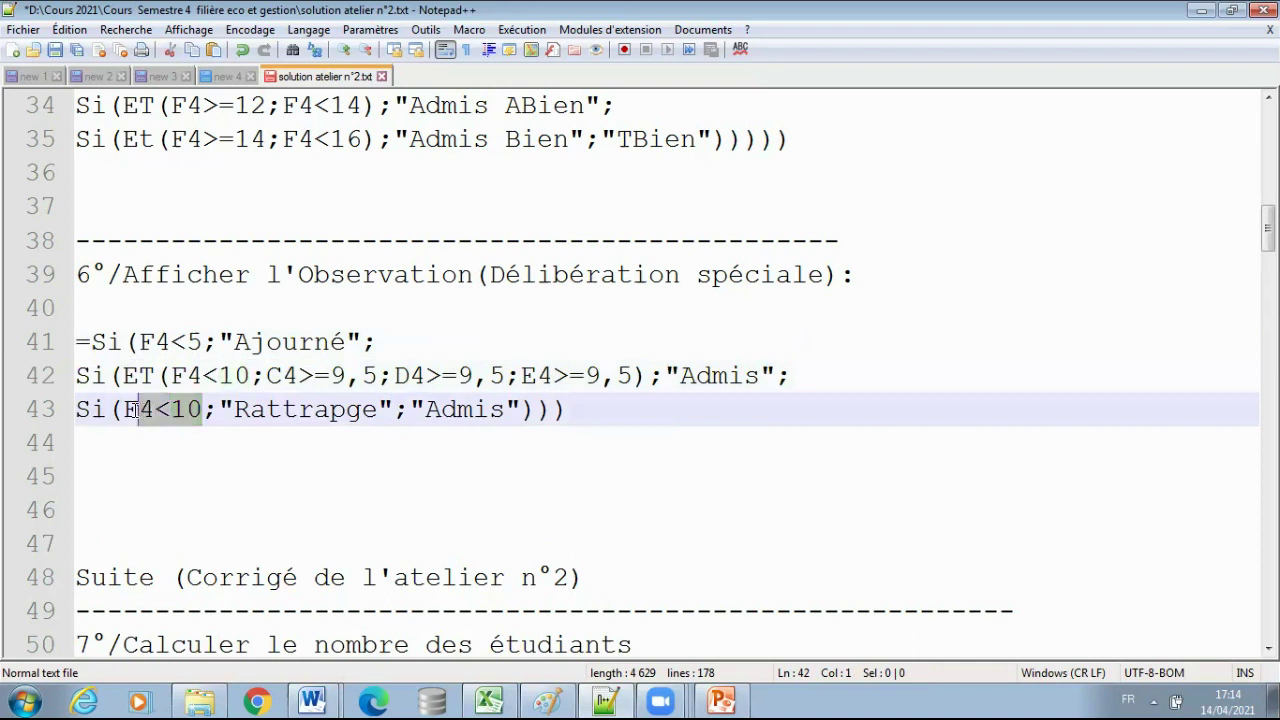
{"action": "double_click", "coordinate": [291, 412]}
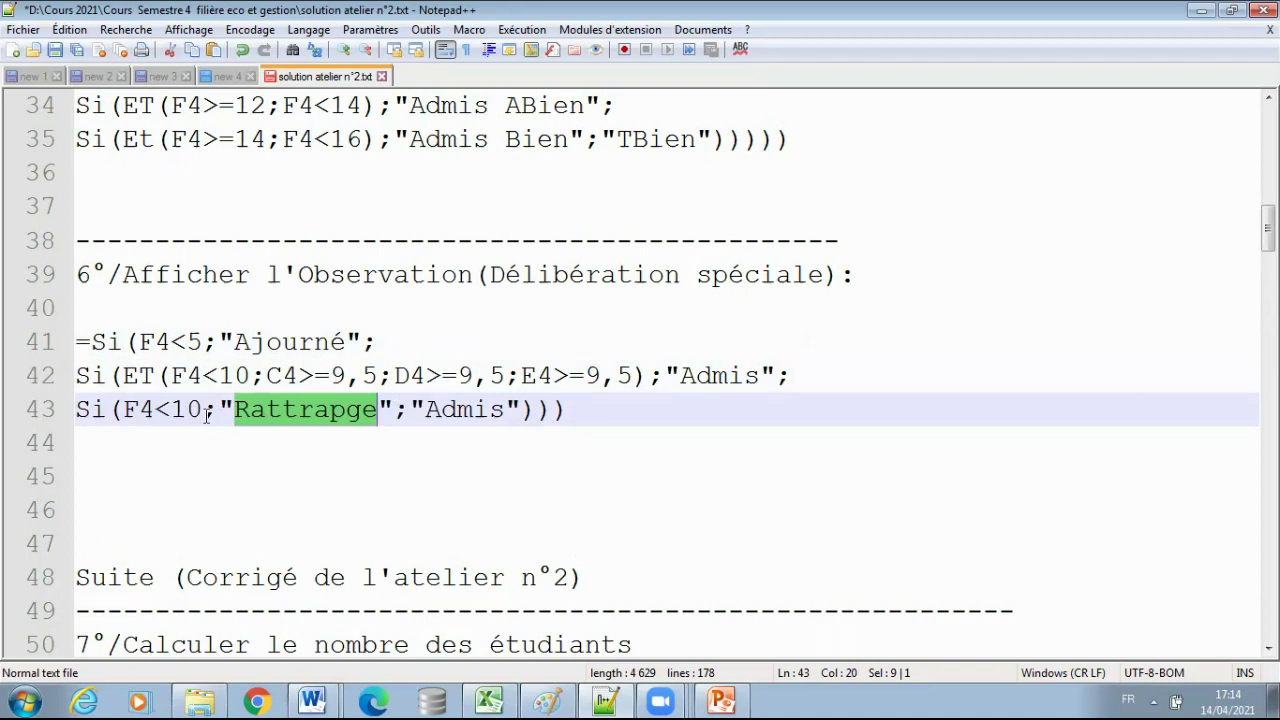
{"action": "double_click", "coordinate": [466, 411]}
{"action": "left_click", "coordinate": [523, 443]}
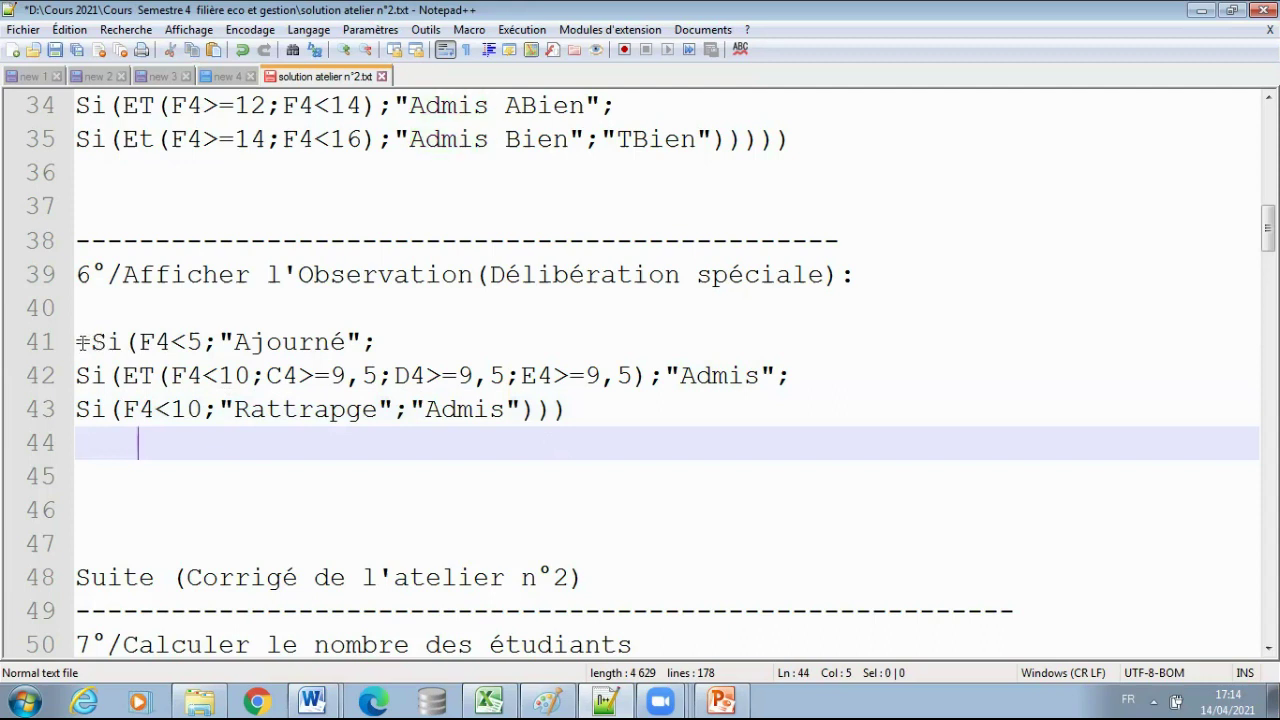
{"action": "left_click_drag", "start_coordinate": [76, 342], "coordinate": [688, 416]}
{"action": "key", "text": "ctrl+c"}
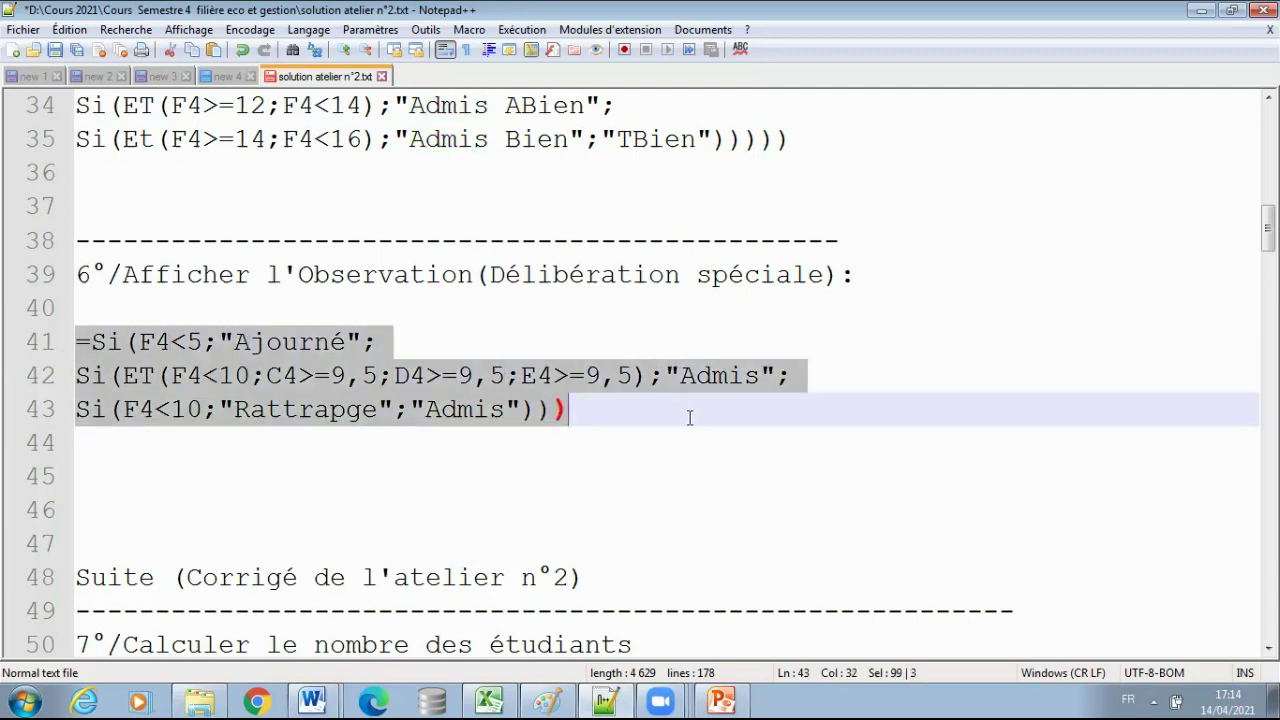
{"action": "left_click", "coordinate": [489, 701]}
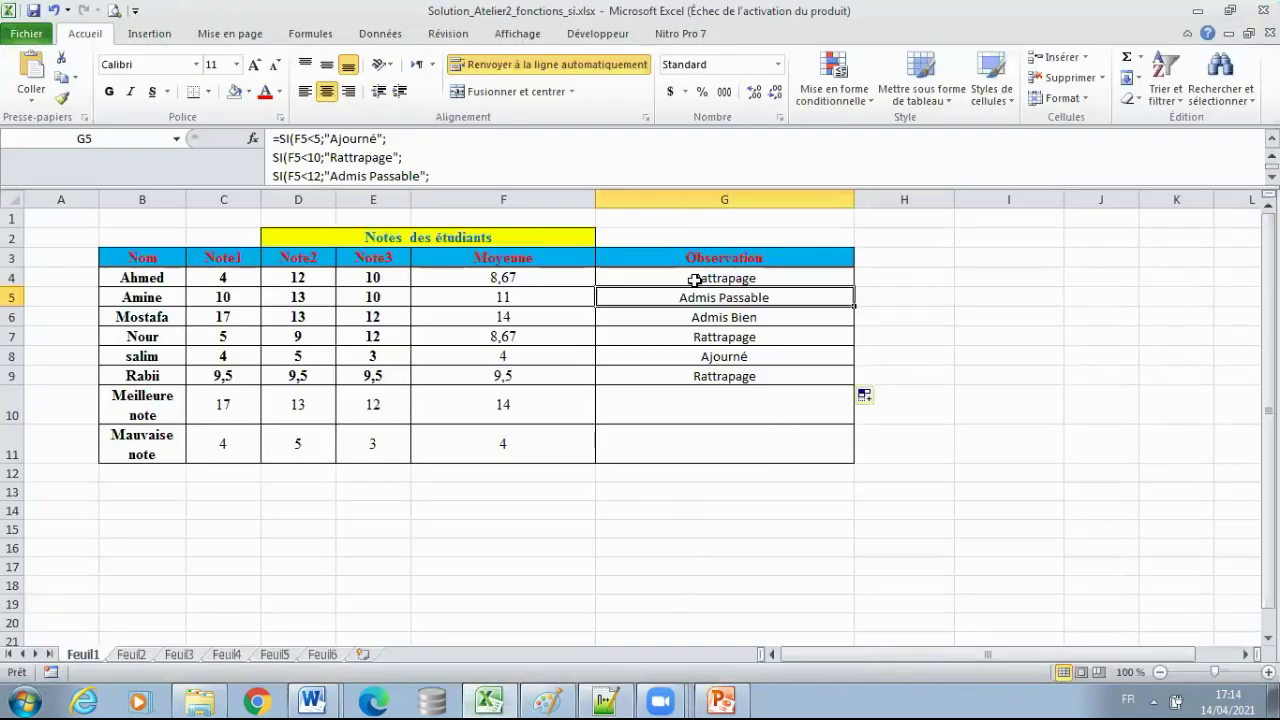
Clear the old Observation formulas and paste the nested SI/ET formula into G4.
{"action": "mouse_move", "coordinate": [700, 278]}
{"action": "left_mouse_down"}
{"action": "mouse_move", "coordinate": [730, 402]}
{"action": "mouse_move", "coordinate": [731, 357]}
{"action": "left_mouse_up"}
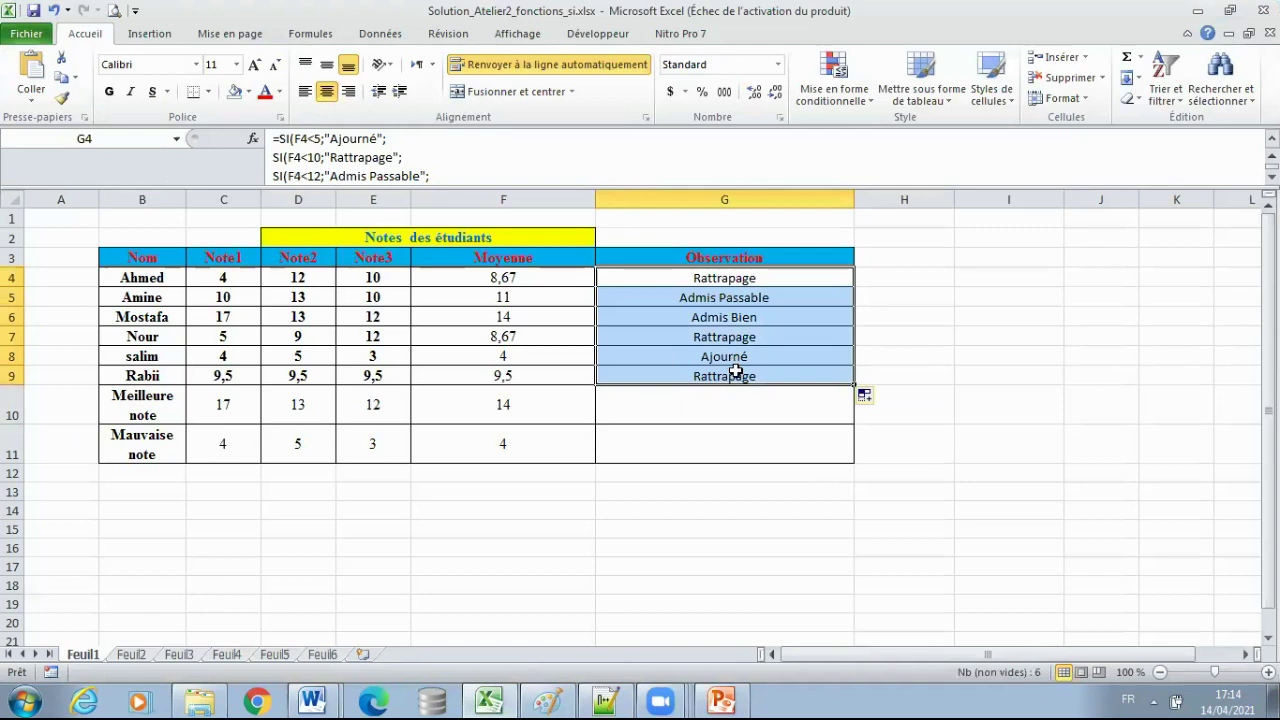
{"action": "key", "text": "Delete"}
{"action": "left_click", "coordinate": [696, 276]}
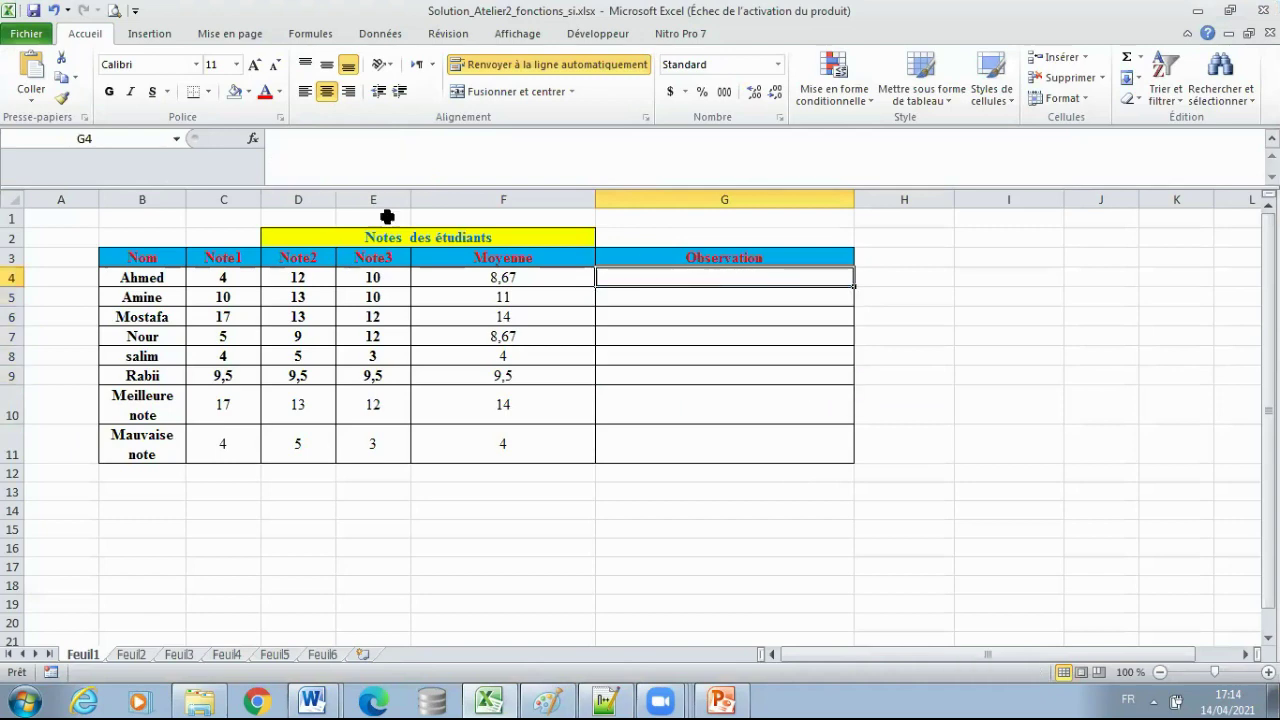
{"action": "left_click", "coordinate": [382, 149]}
{"action": "key", "text": "ctrl+v"}
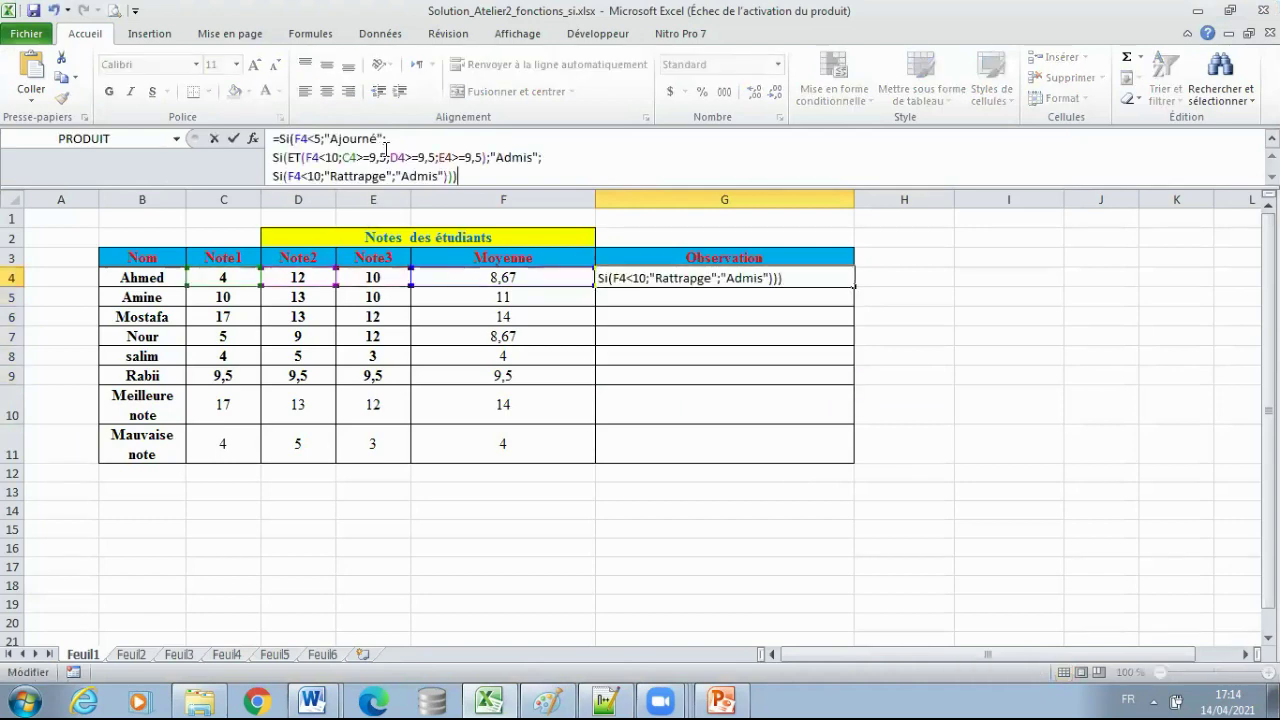
{"action": "key", "text": "Return"}
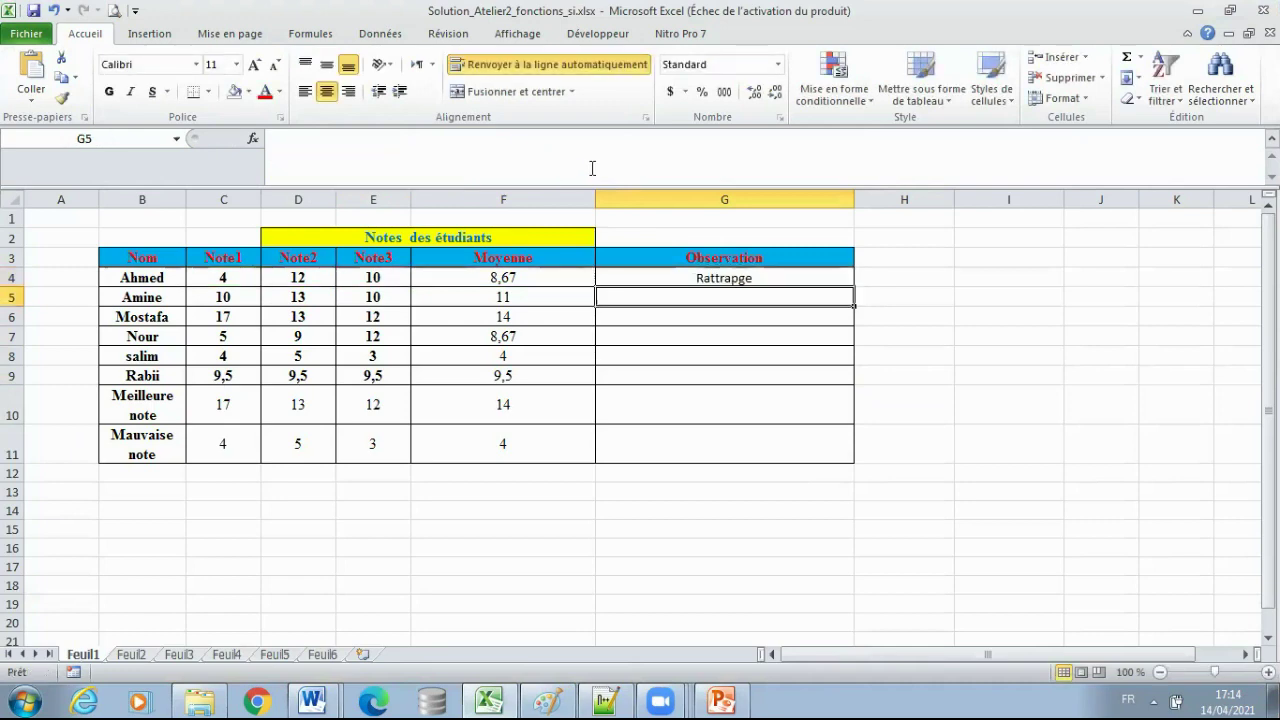
Fill G4's new formula down through G9.
{"action": "left_click", "coordinate": [724, 279]}
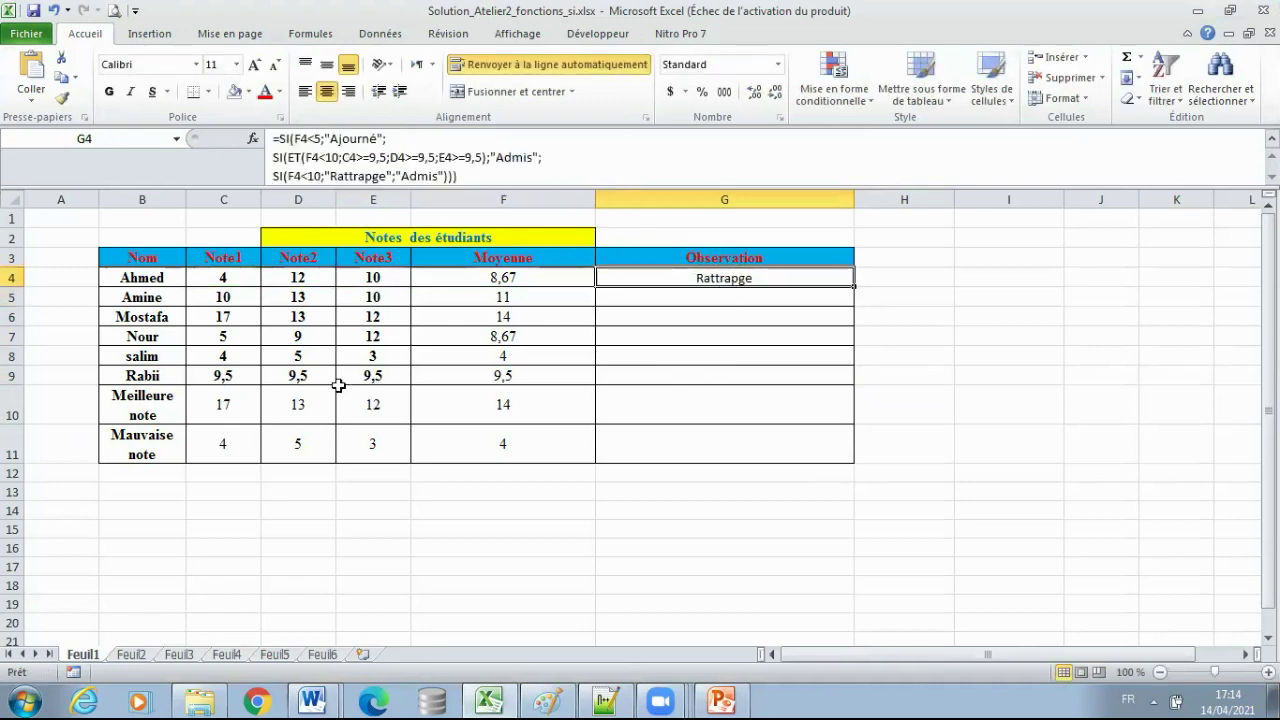
{"action": "left_click", "coordinate": [15, 376]}
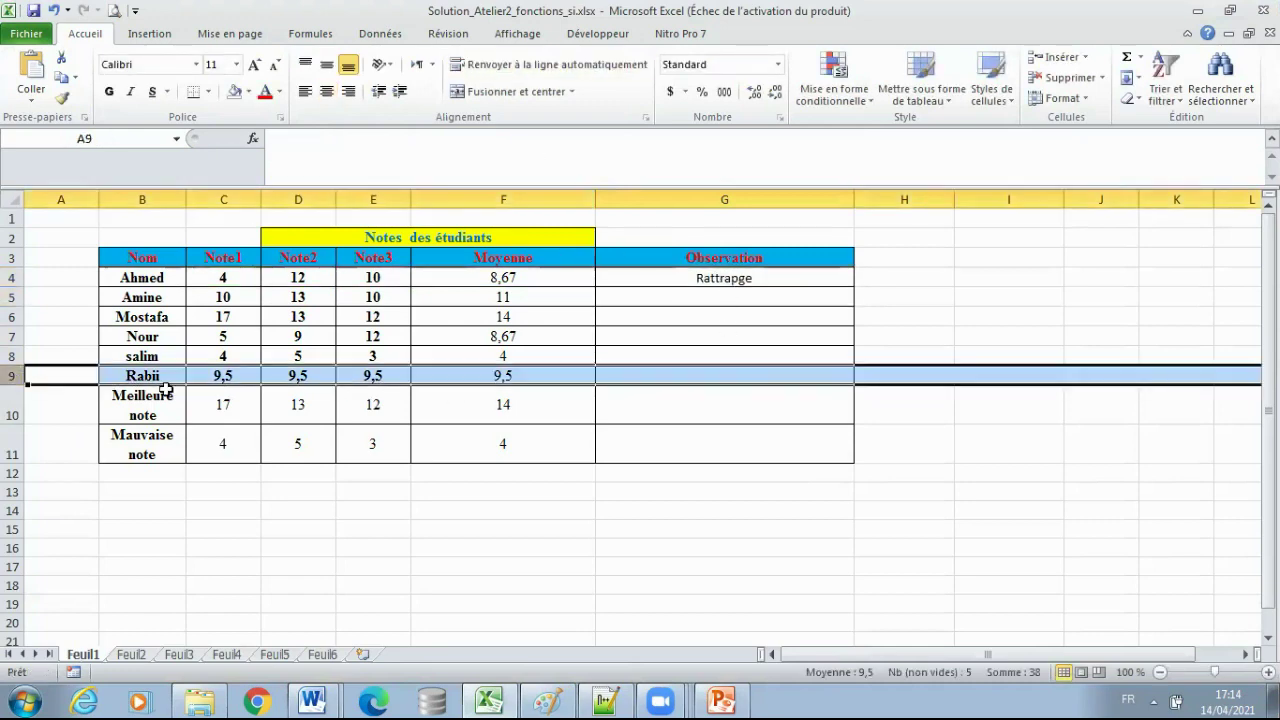
{"action": "left_click", "coordinate": [638, 377]}
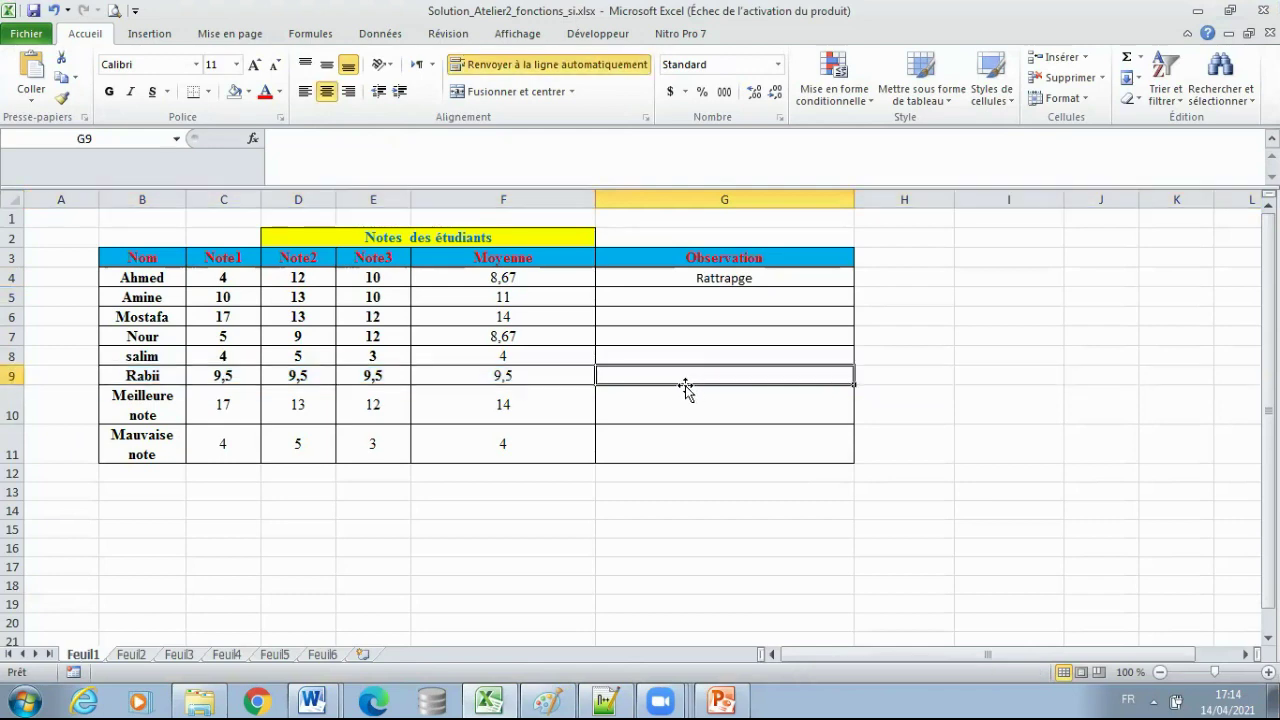
{"action": "left_click", "coordinate": [744, 277]}
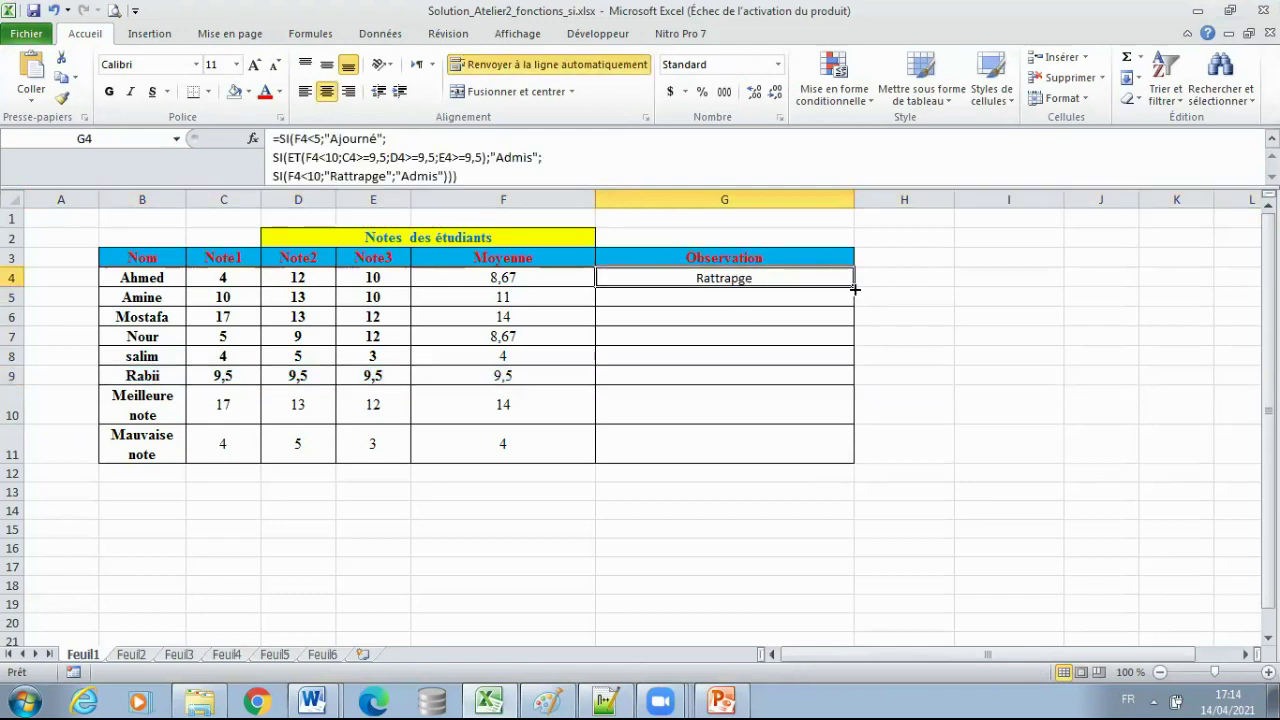
{"action": "left_click_drag", "start_coordinate": [853, 285], "coordinate": [853, 384]}
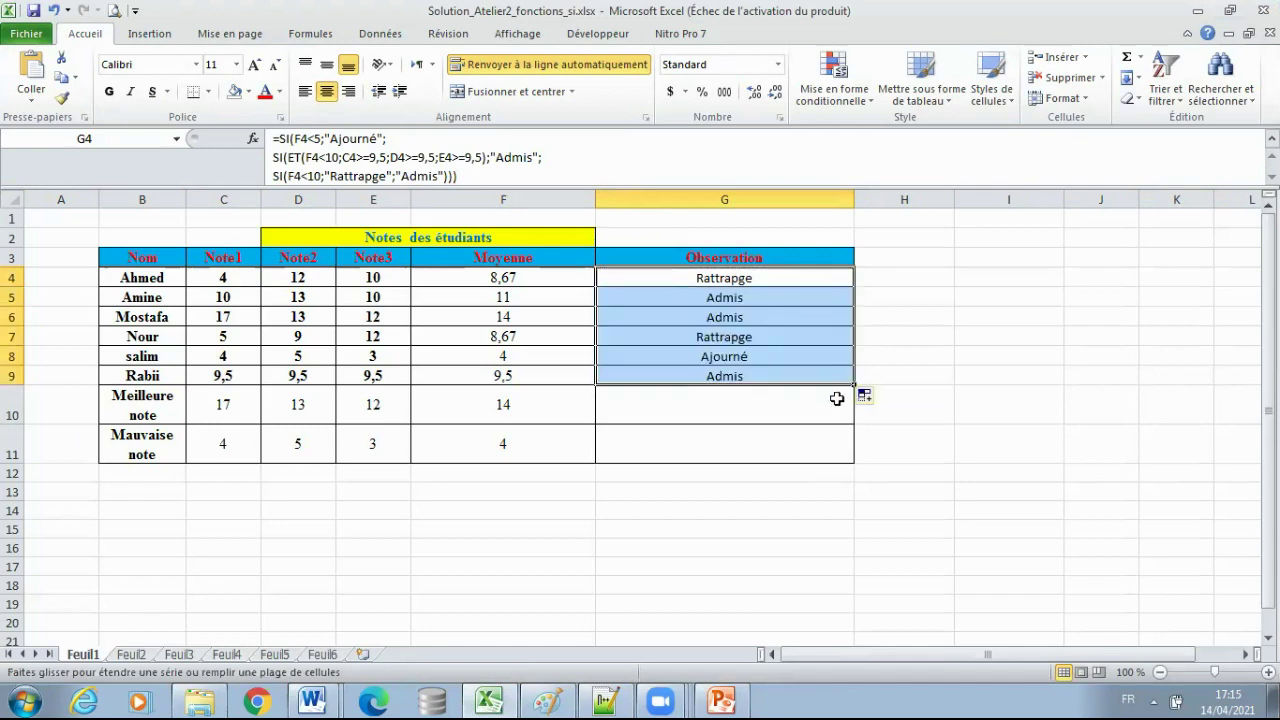
Check the new Observation results in G5 through G9.
{"action": "left_click", "coordinate": [718, 286]}
{"action": "left_click", "coordinate": [722, 298]}
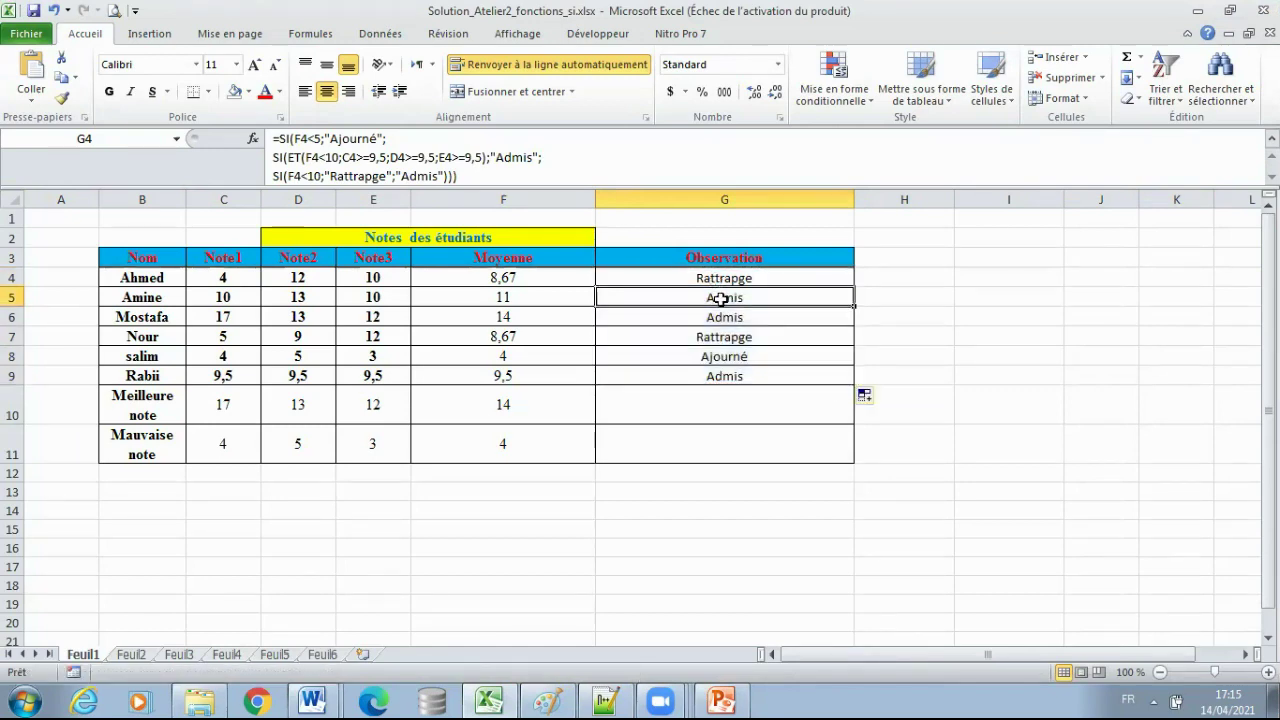
{"action": "left_click", "coordinate": [734, 318]}
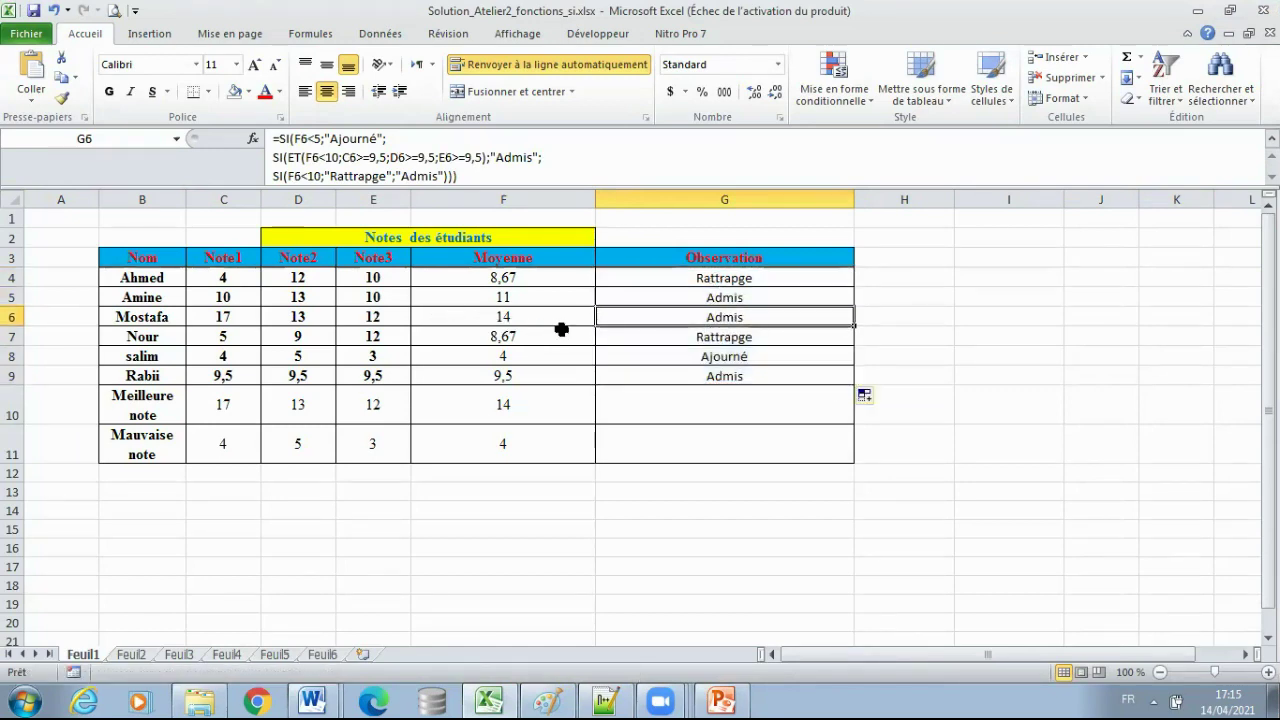
{"action": "left_click", "coordinate": [732, 335]}
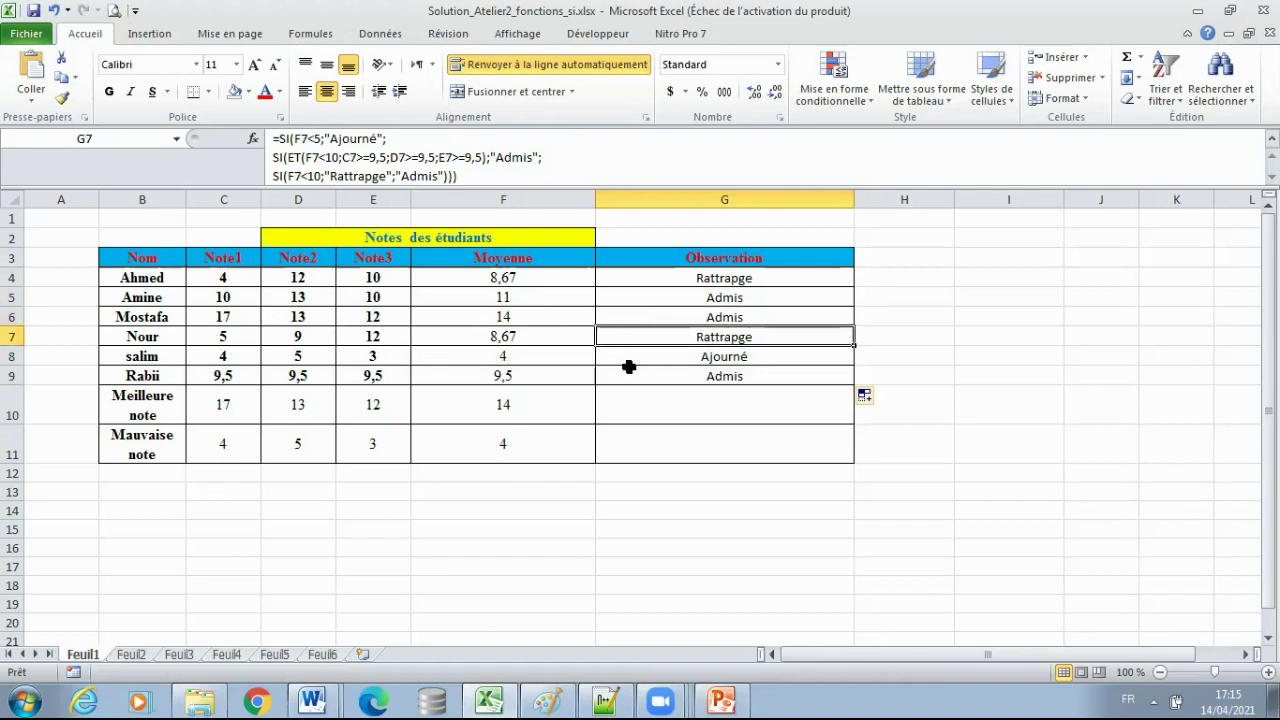
{"action": "left_click", "coordinate": [732, 358]}
{"action": "left_click", "coordinate": [730, 377]}
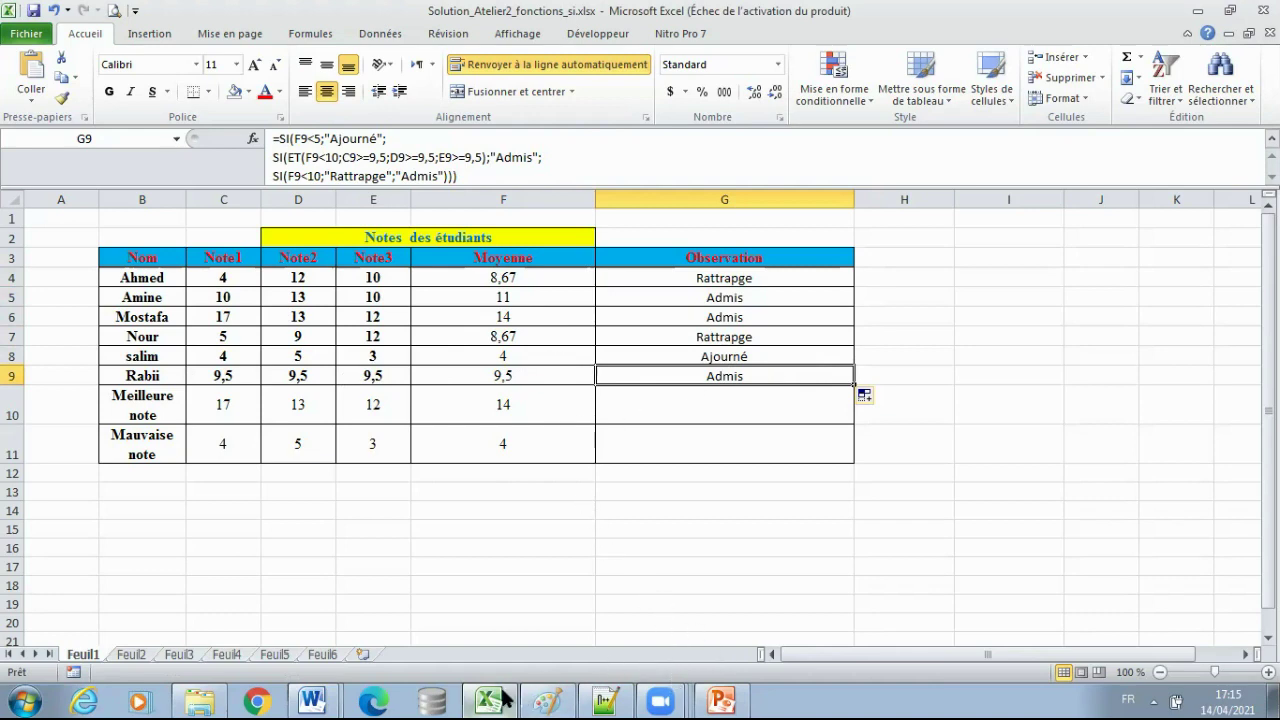
Change Admis to 'Admis DS' on line 42 of the solution formula and save the file.
{"action": "left_click", "coordinate": [605, 697]}
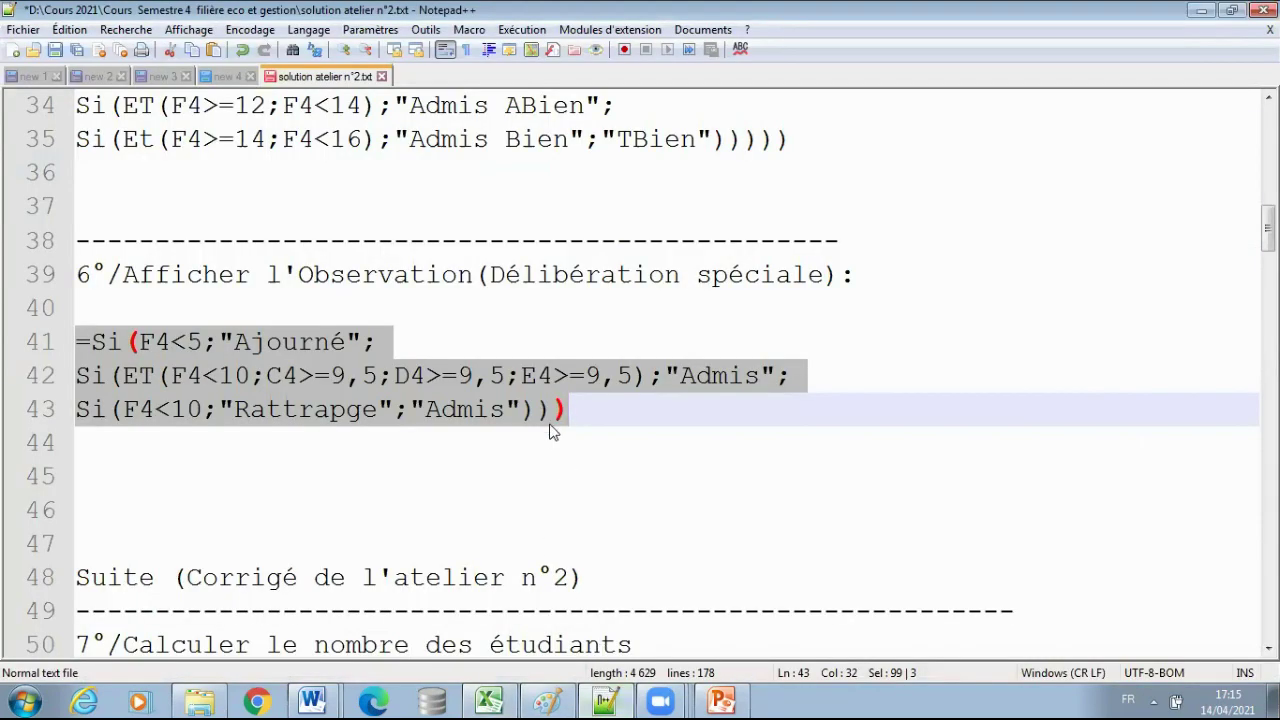
{"action": "left_click", "coordinate": [550, 412]}
{"action": "left_click", "coordinate": [766, 376]}
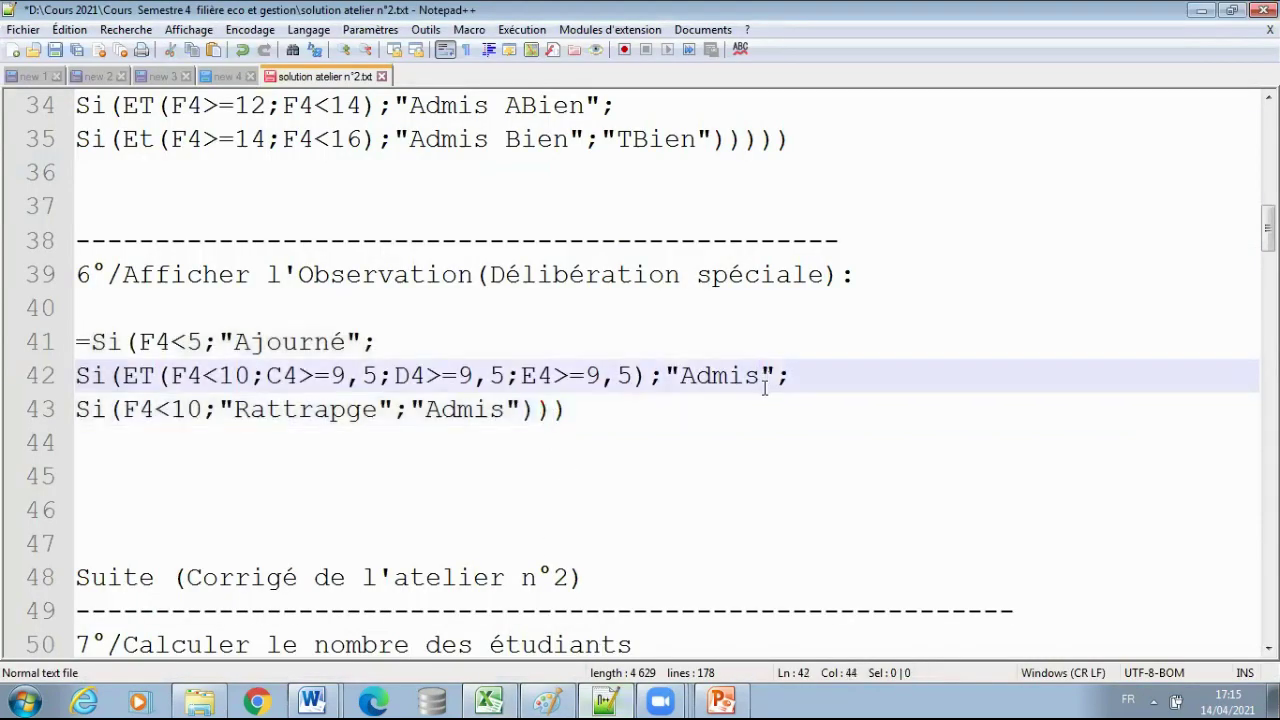
{"action": "type", "text": "DS"}
{"action": "left_click", "coordinate": [55, 50]}
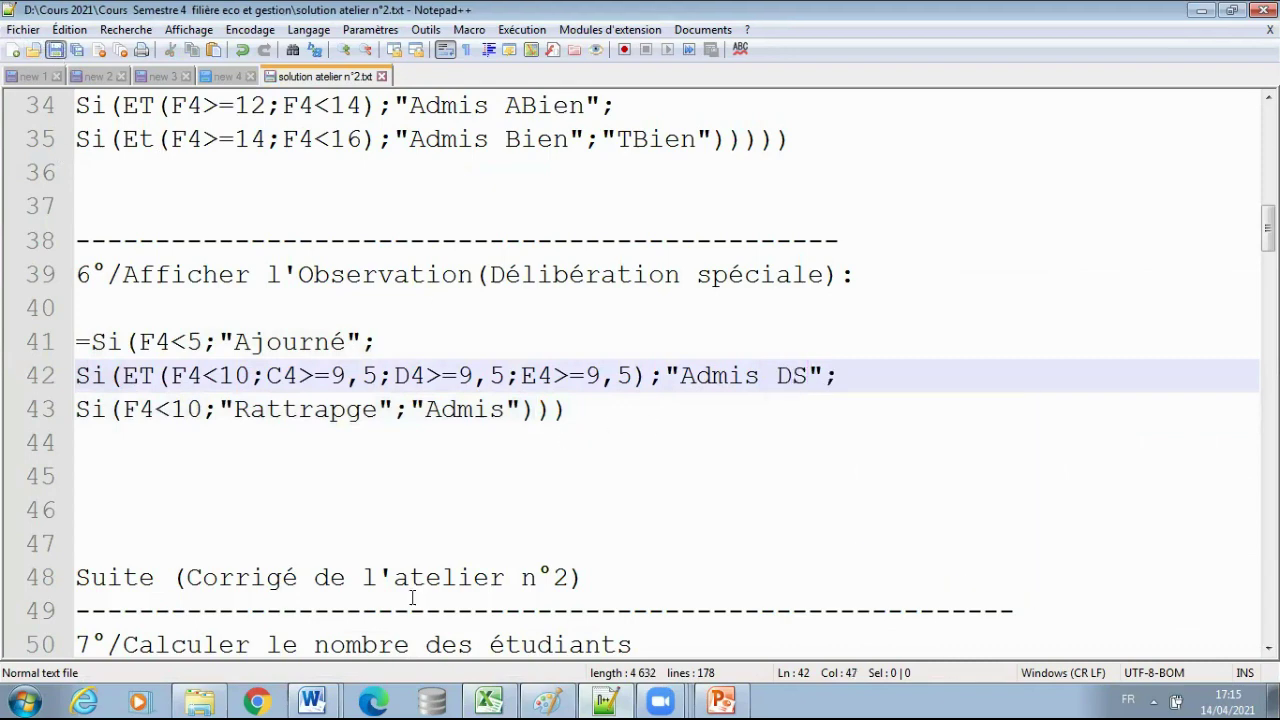
{"action": "left_click", "coordinate": [489, 700]}
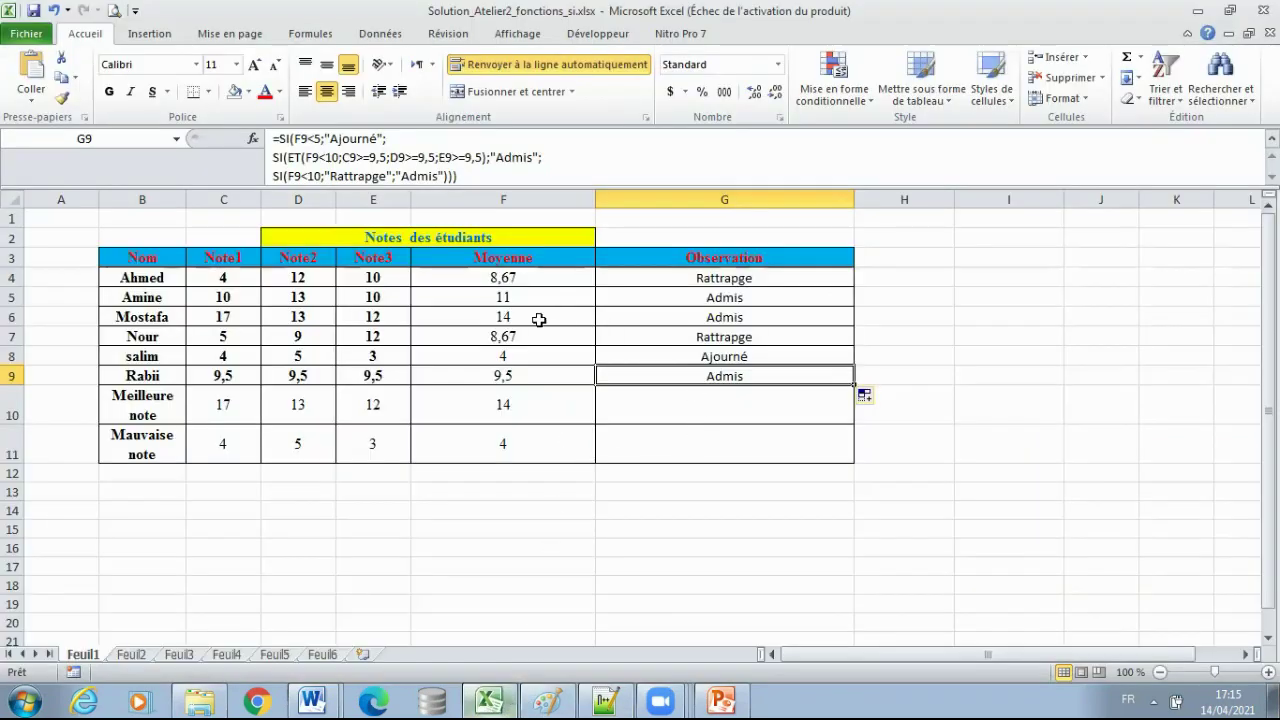
Add DS after Admis in the G9 and G4 formulas, then refill G4 down to G9.
{"action": "left_click", "coordinate": [532, 161]}
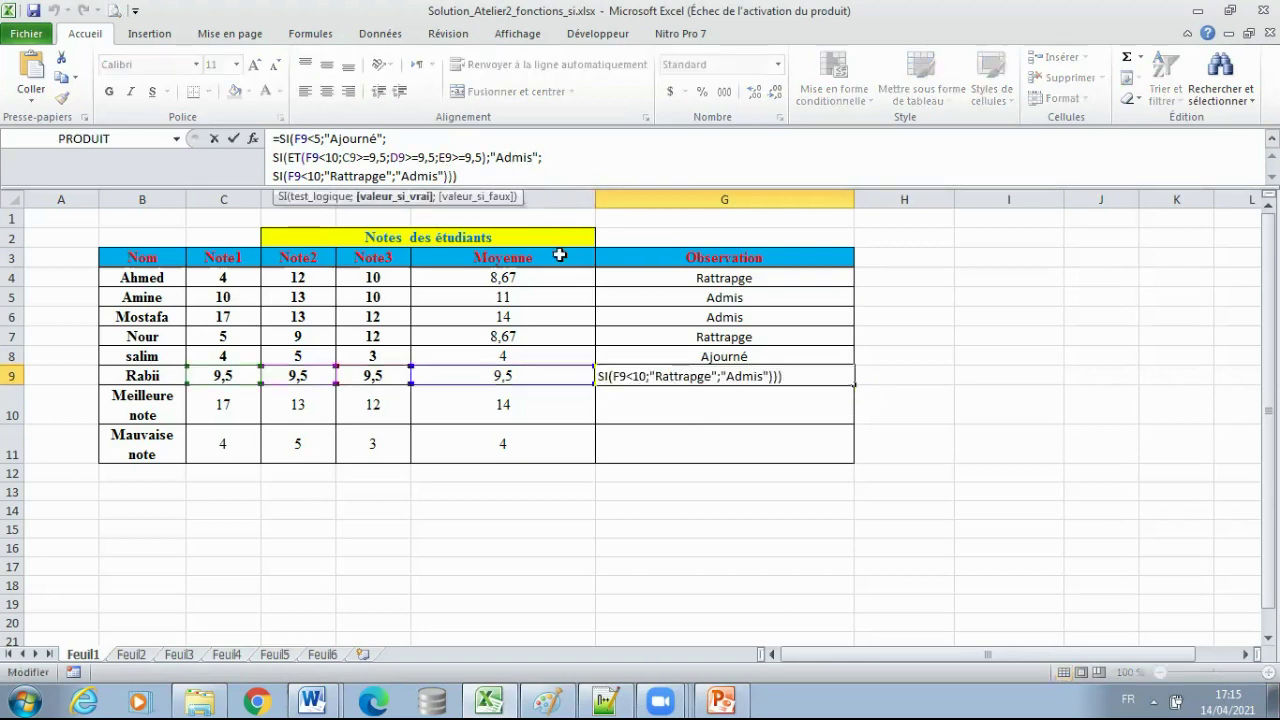
{"action": "type", "text": "DS"}
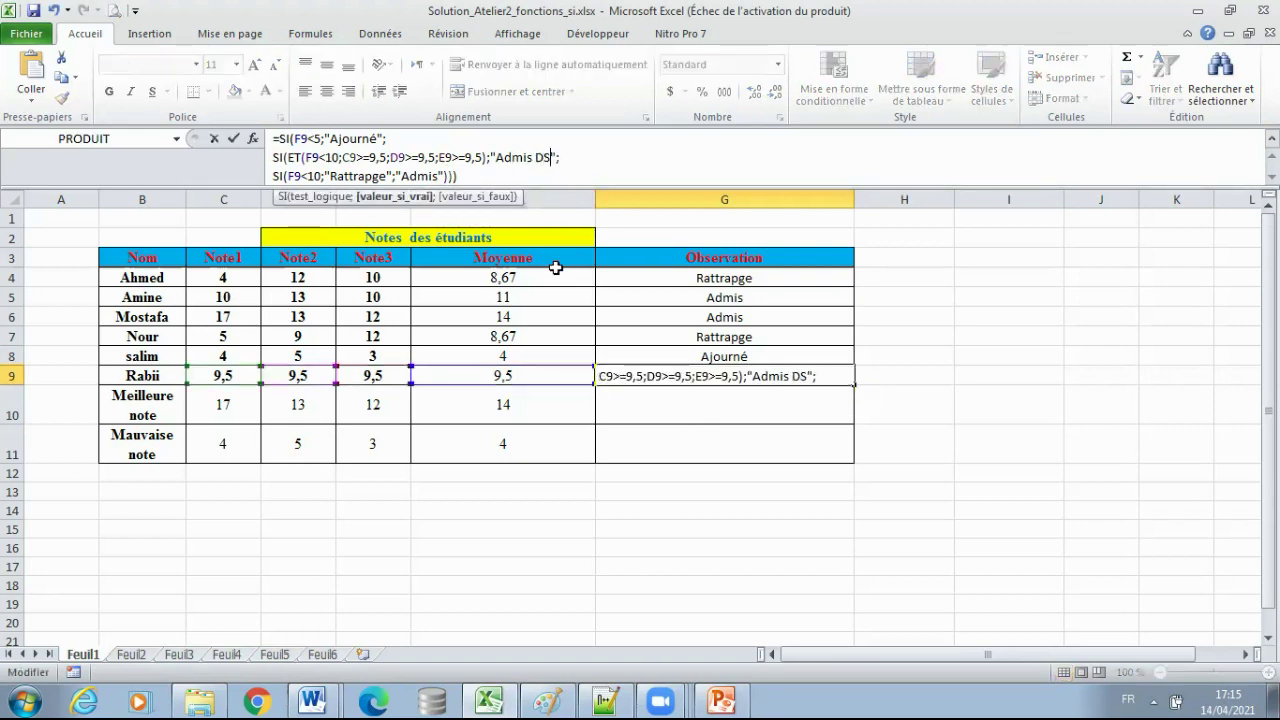
{"action": "key", "text": "Return"}
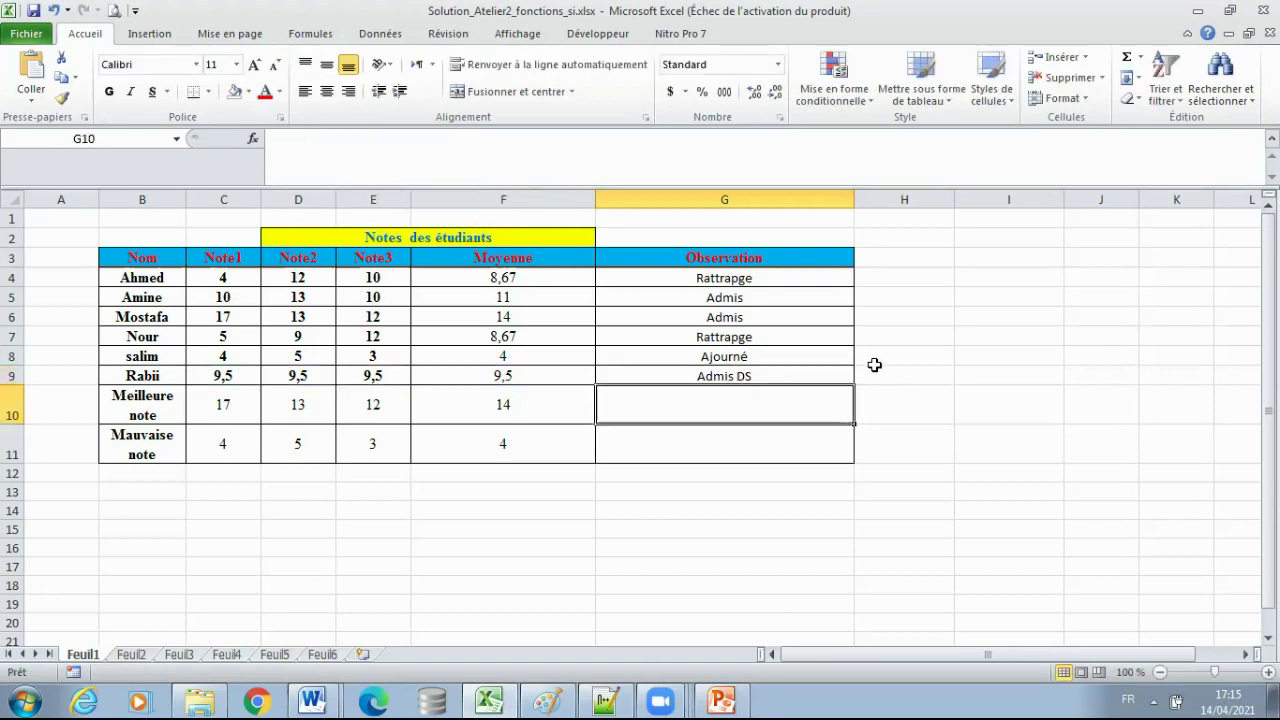
{"action": "left_click", "coordinate": [780, 280]}
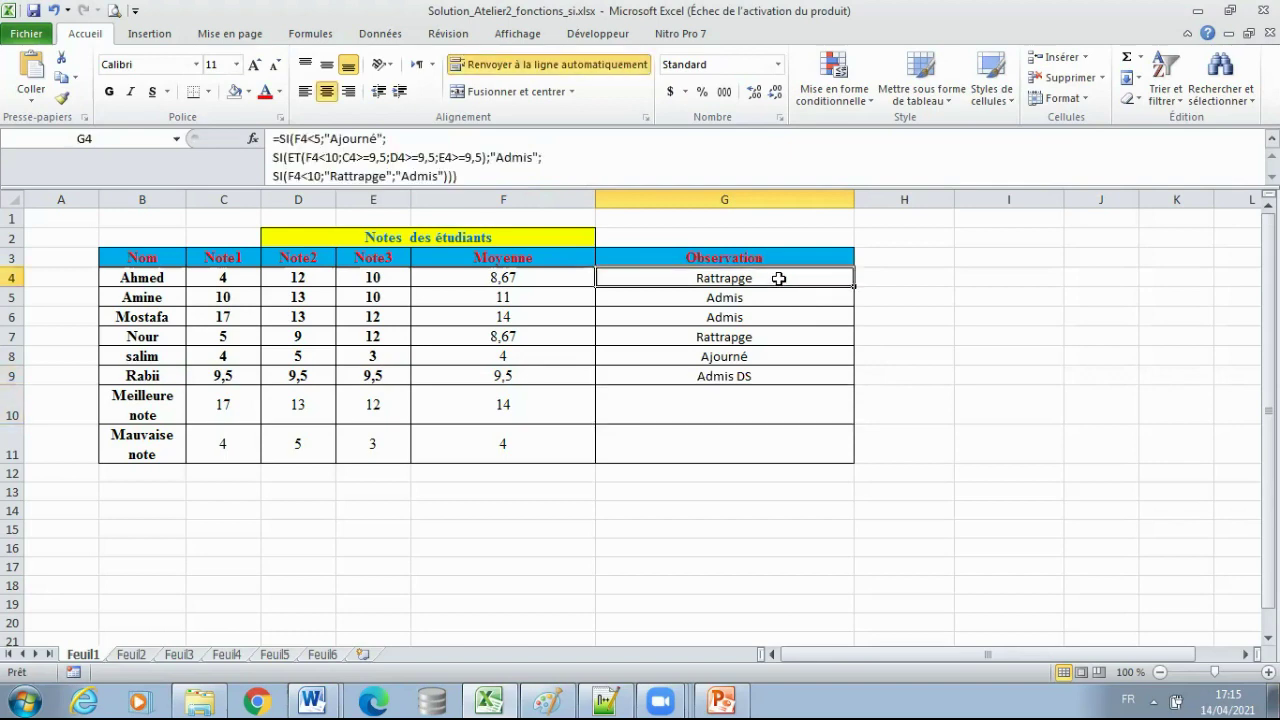
{"action": "left_click", "coordinate": [533, 157]}
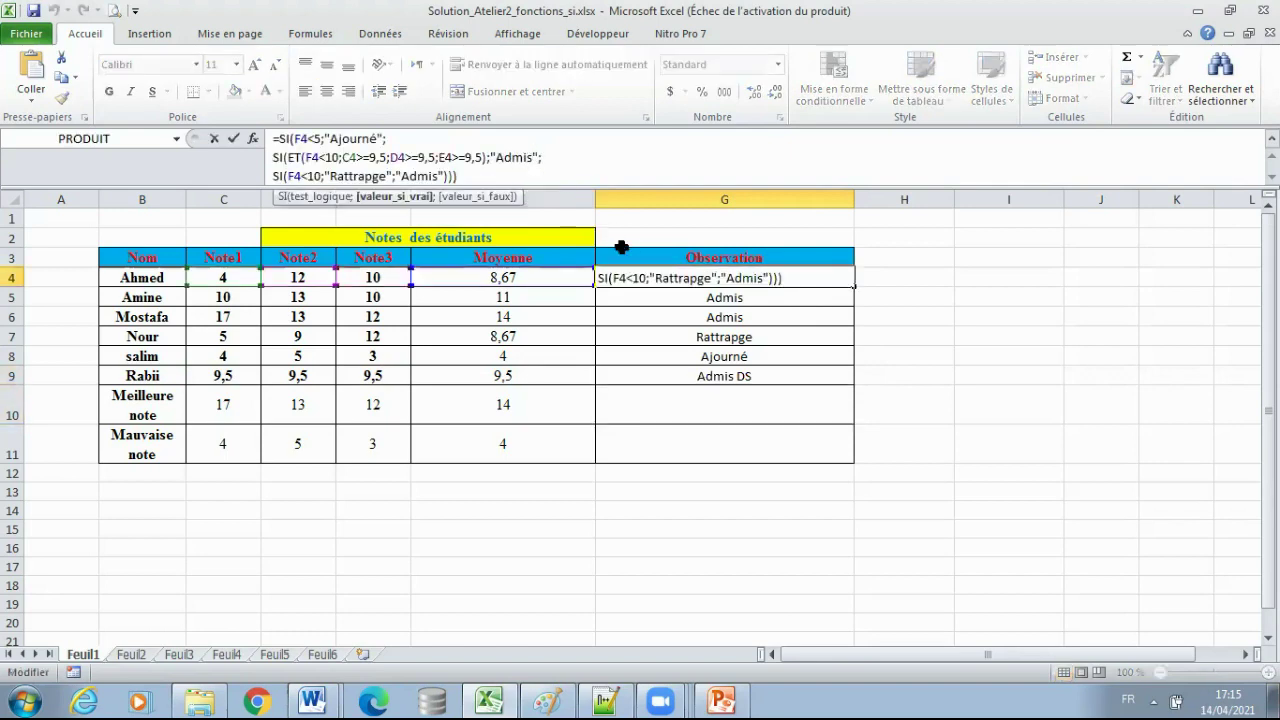
{"action": "type", "text": "DS"}
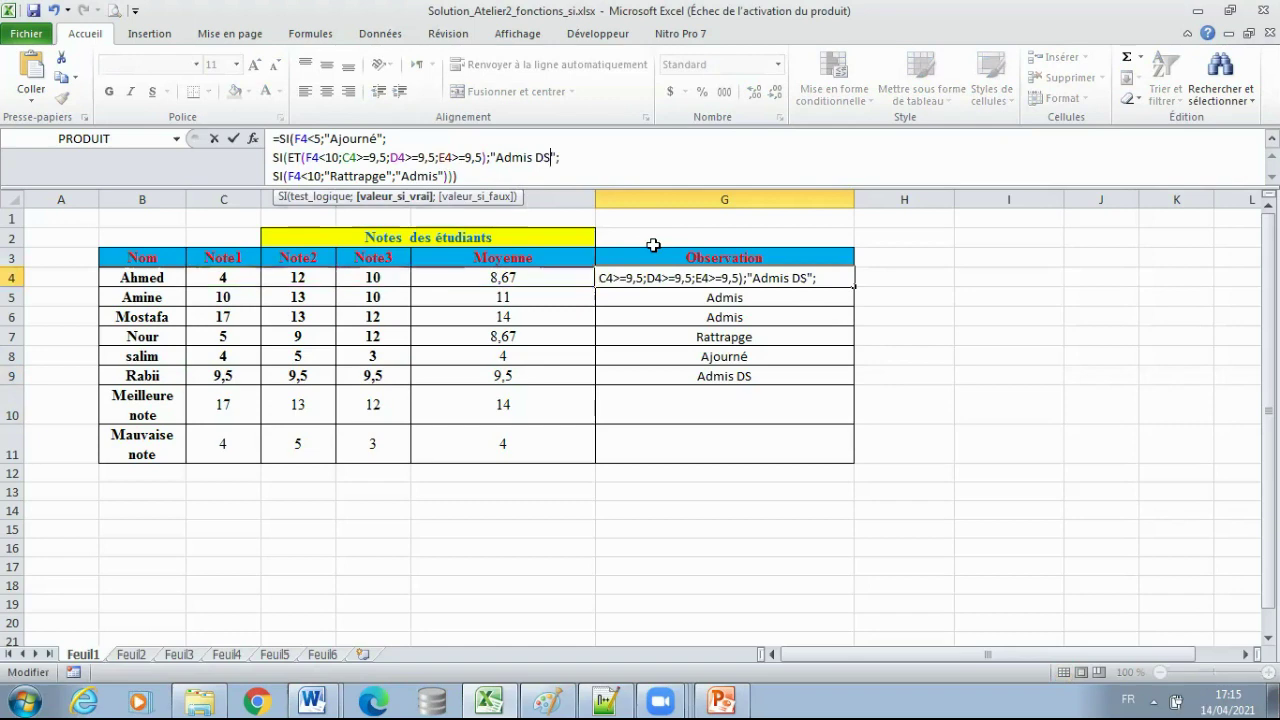
{"action": "key", "text": "Return"}
{"action": "left_click", "coordinate": [826, 280]}
{"action": "left_click_drag", "start_coordinate": [854, 287], "coordinate": [832, 384]}
{"action": "left_click", "coordinate": [735, 378]}
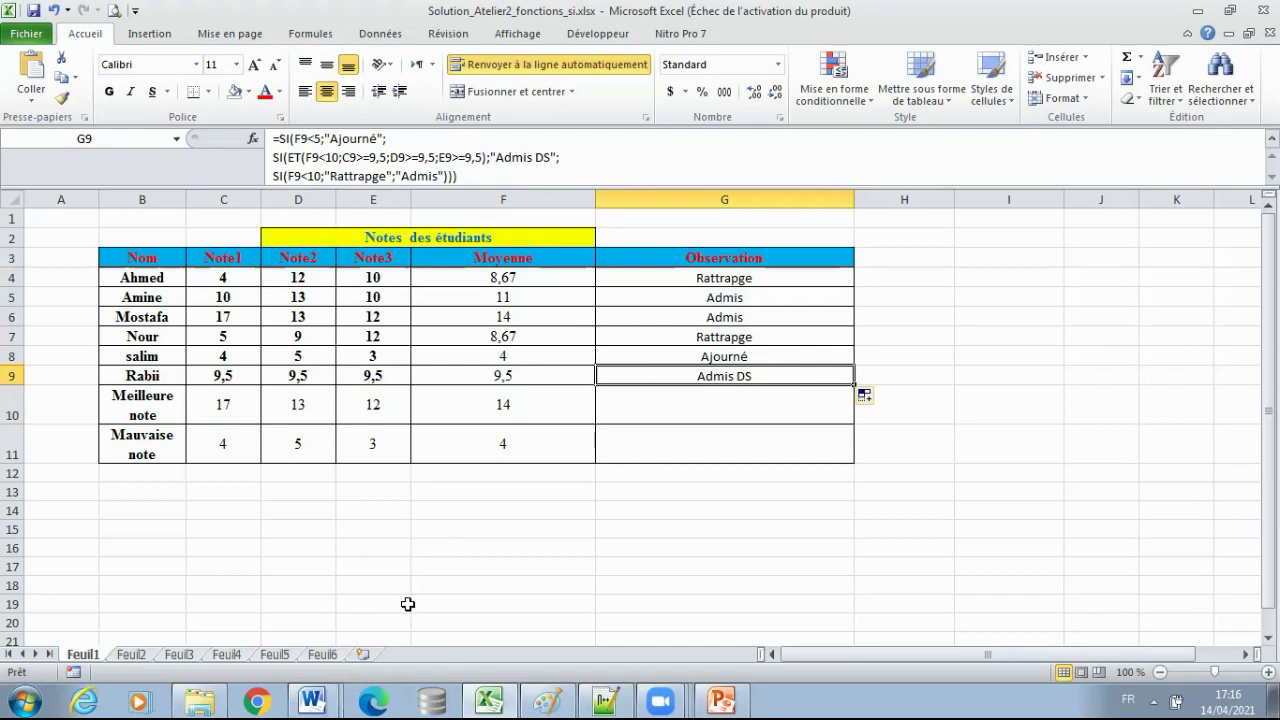
Bring the atelier2 exercise document forward and select its question 6 heading.
{"action": "left_click", "coordinate": [312, 700]}
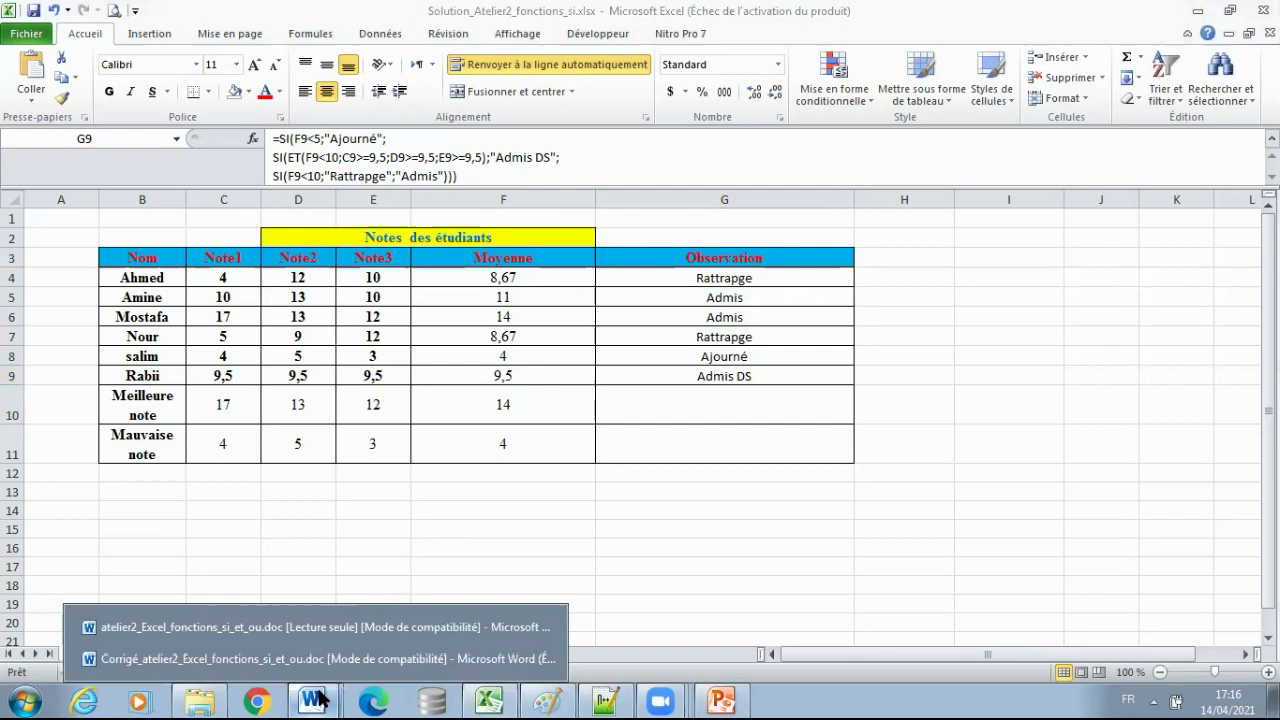
{"action": "left_click", "coordinate": [390, 627]}
{"action": "triple_click", "coordinate": [404, 420]}
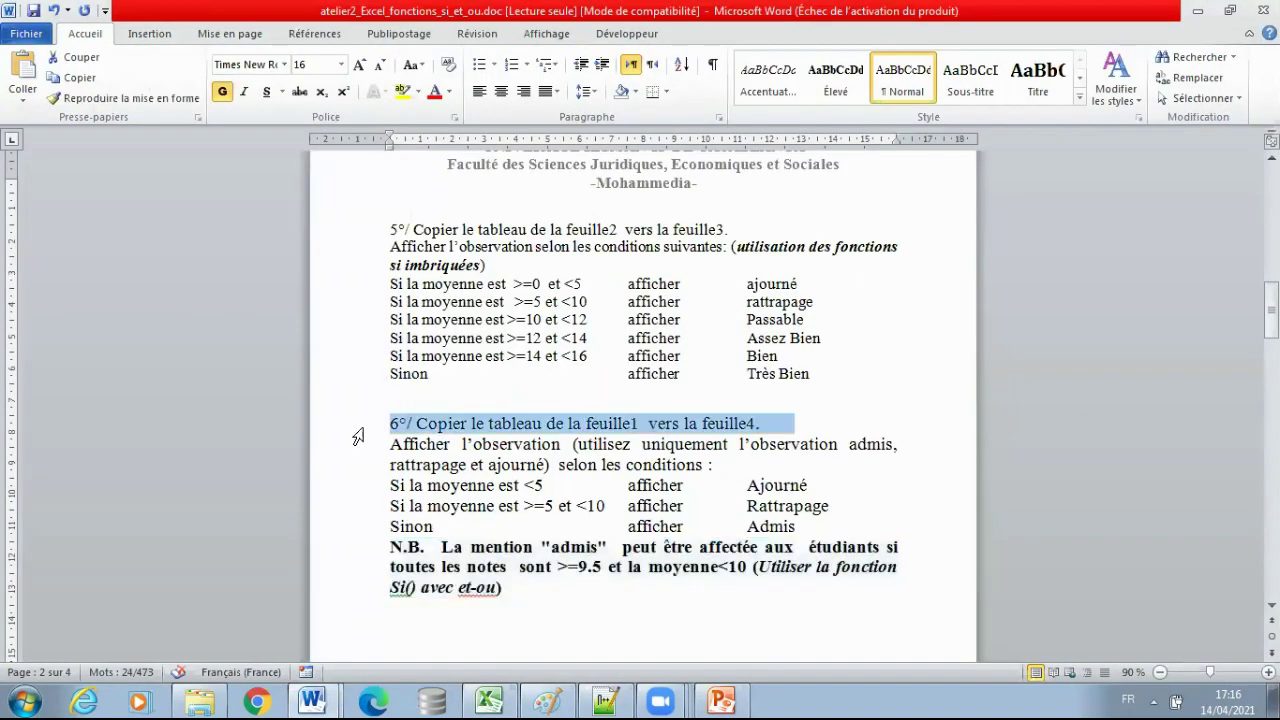